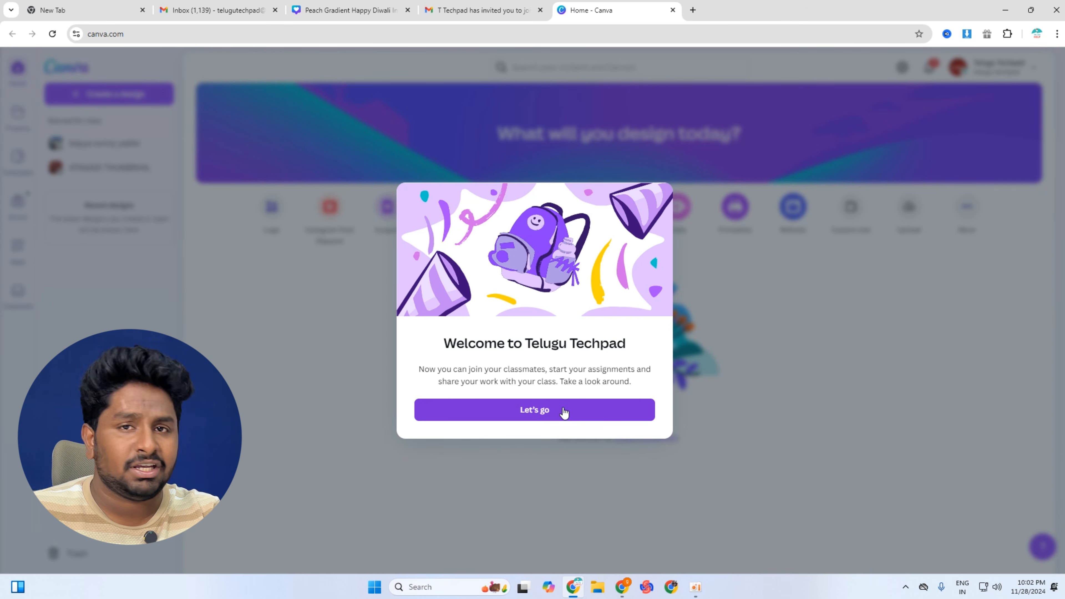
Dismiss the class welcome message and class work tip, and choose the Telugu Techpad education team for the account.
click(553, 424)
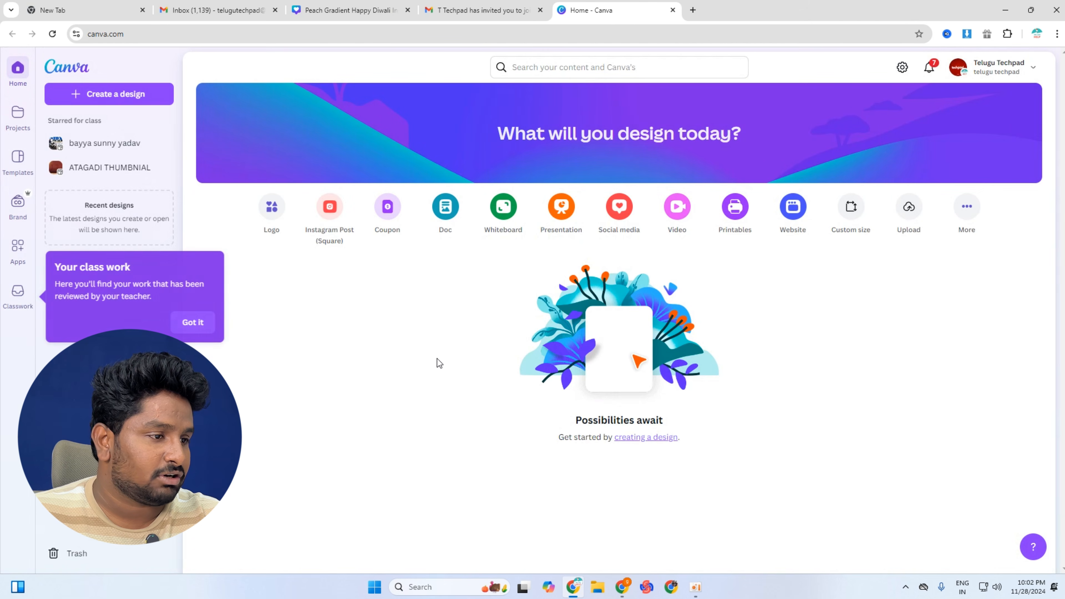
click(197, 322)
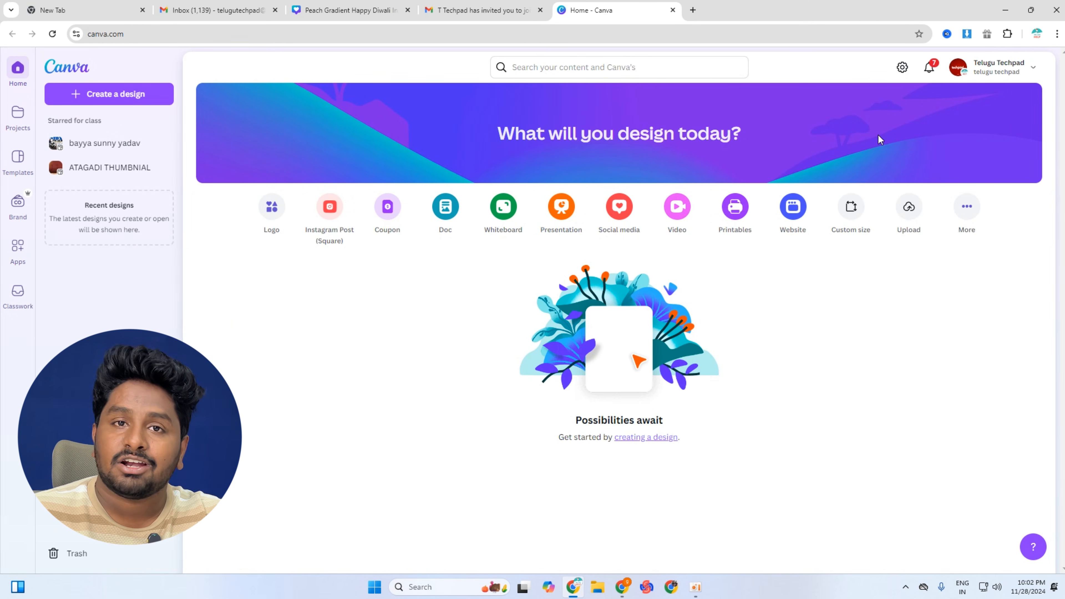
click(1006, 75)
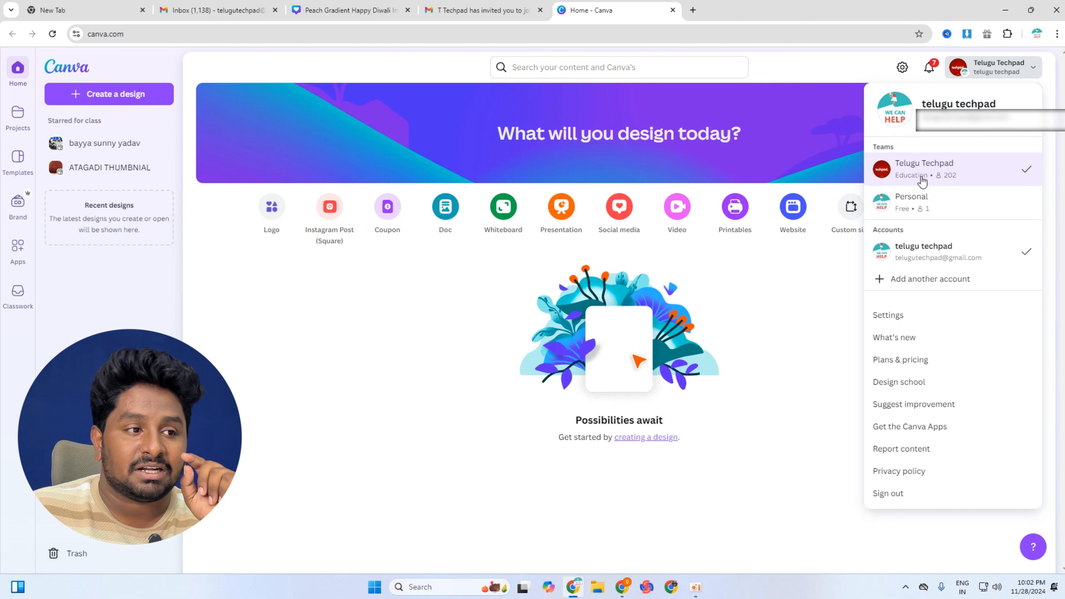
click(932, 170)
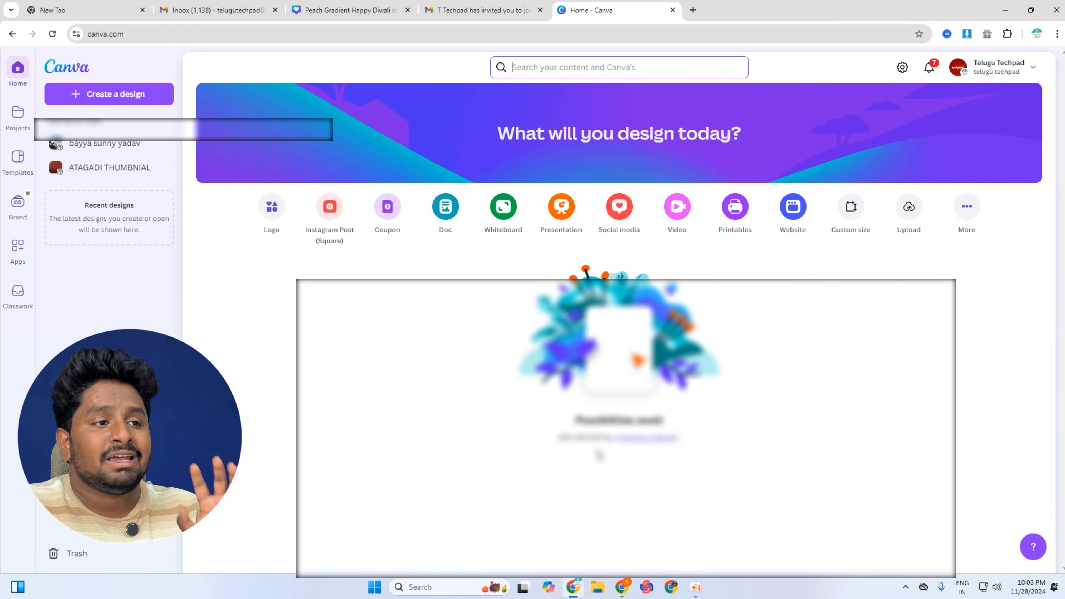
Switch to the other browser window, go to its Canva home page and open the recent Red and Golden Luxury 15 Anniversary Instagram post.
click(622, 587)
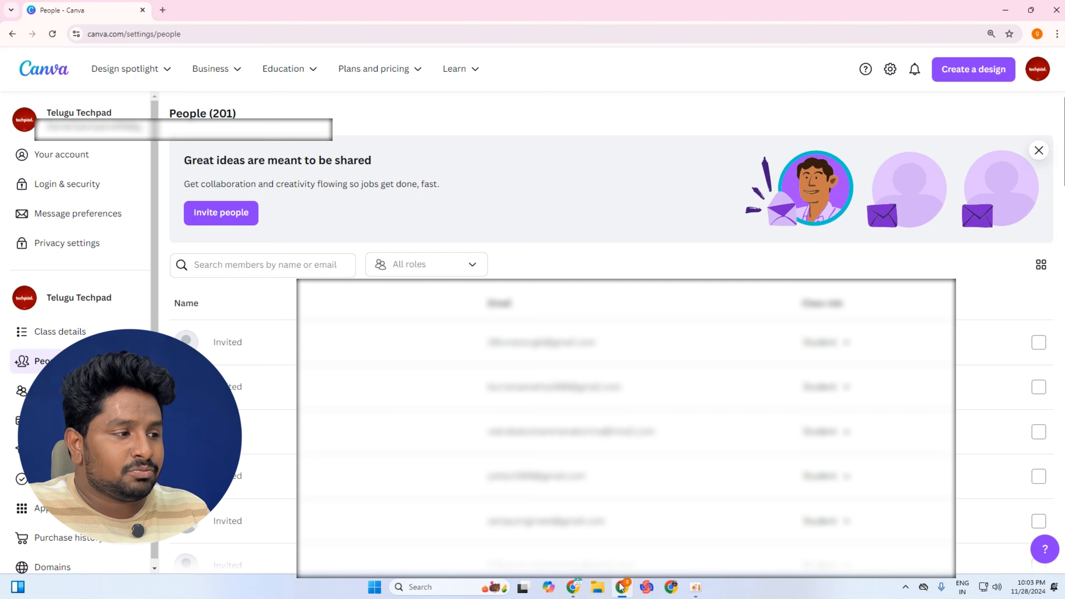
click(35, 70)
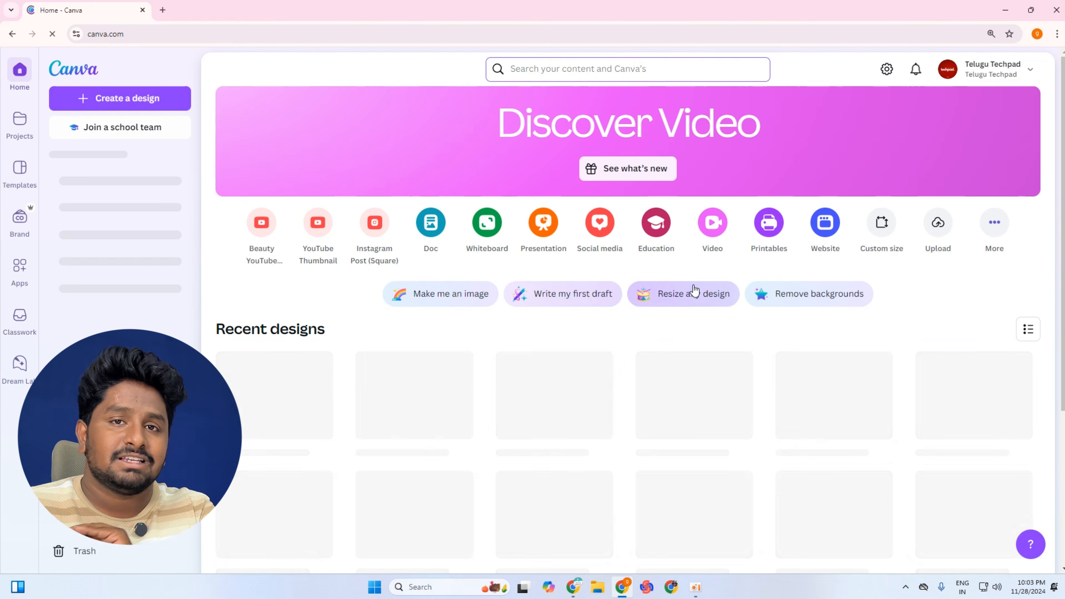
scroll(427, 378, down, 4)
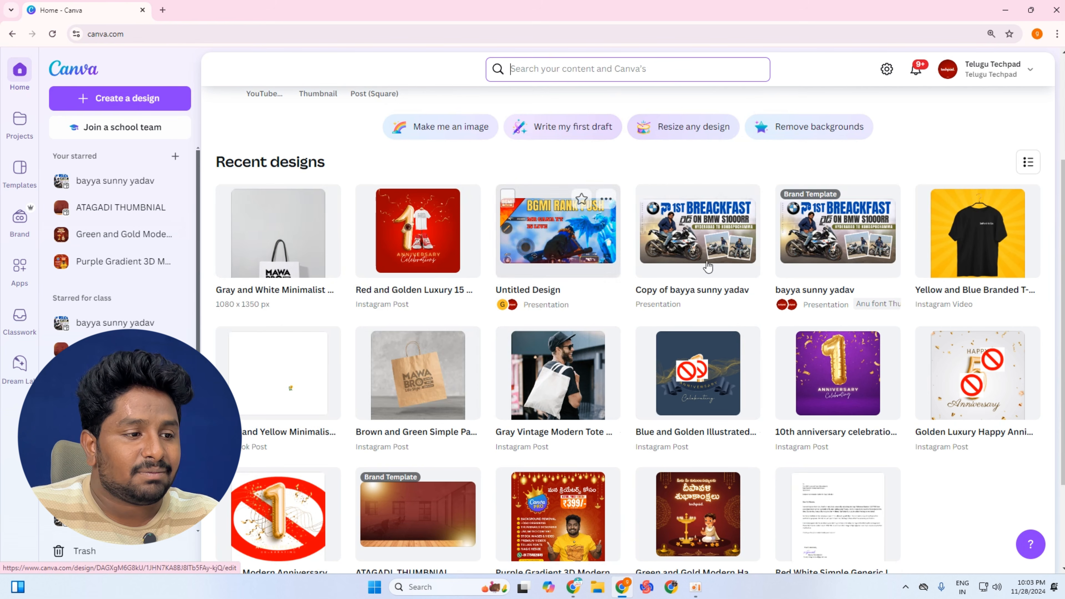
click(383, 234)
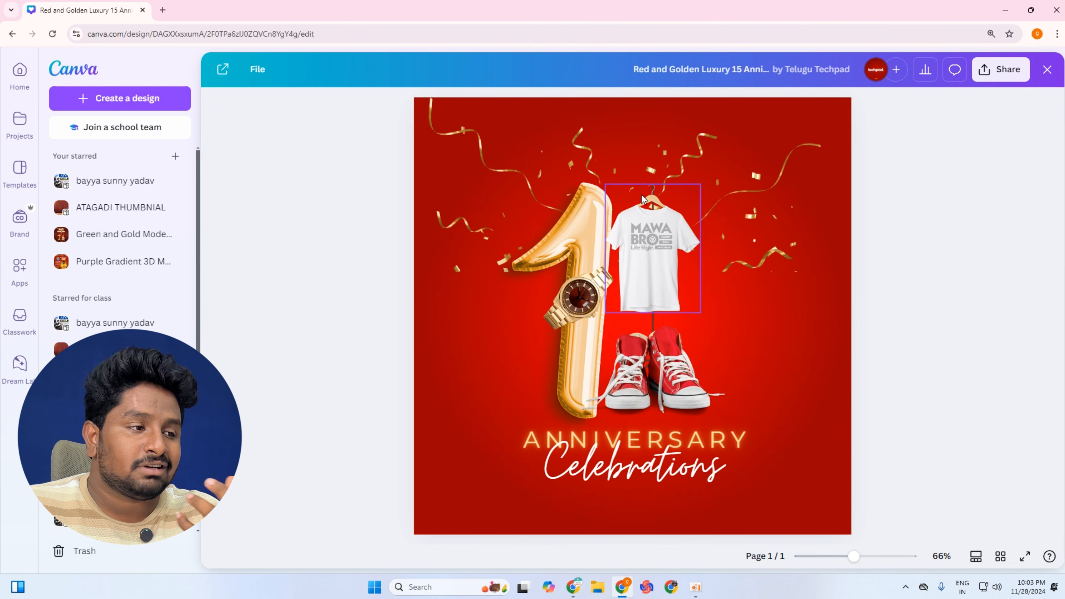
Return to the Canva home page and look through the recent designs.
mouse_move(183, 75)
click(21, 72)
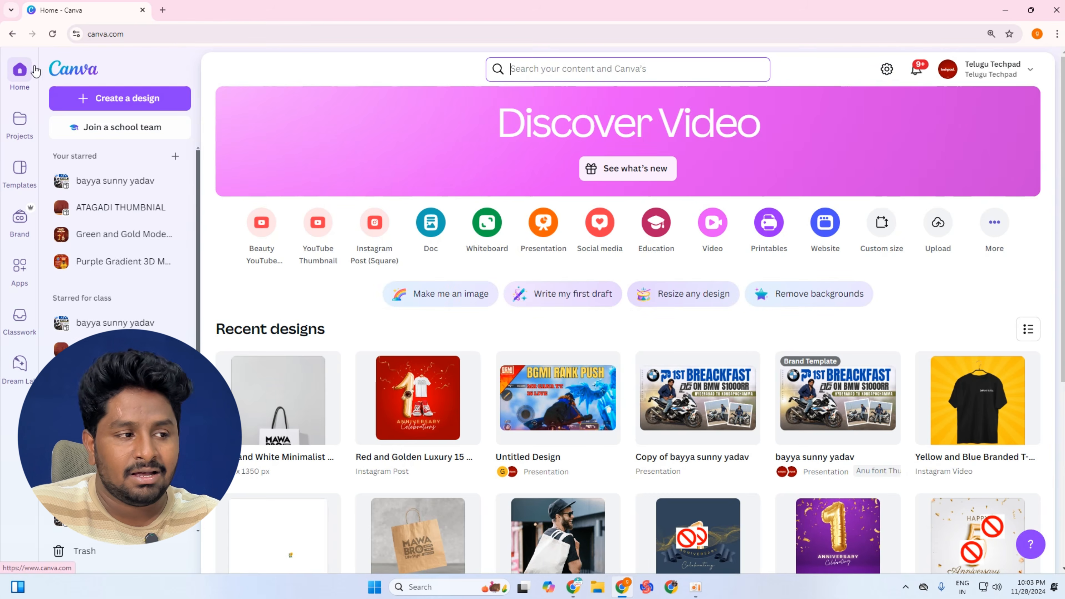
scroll(799, 349, down, 4)
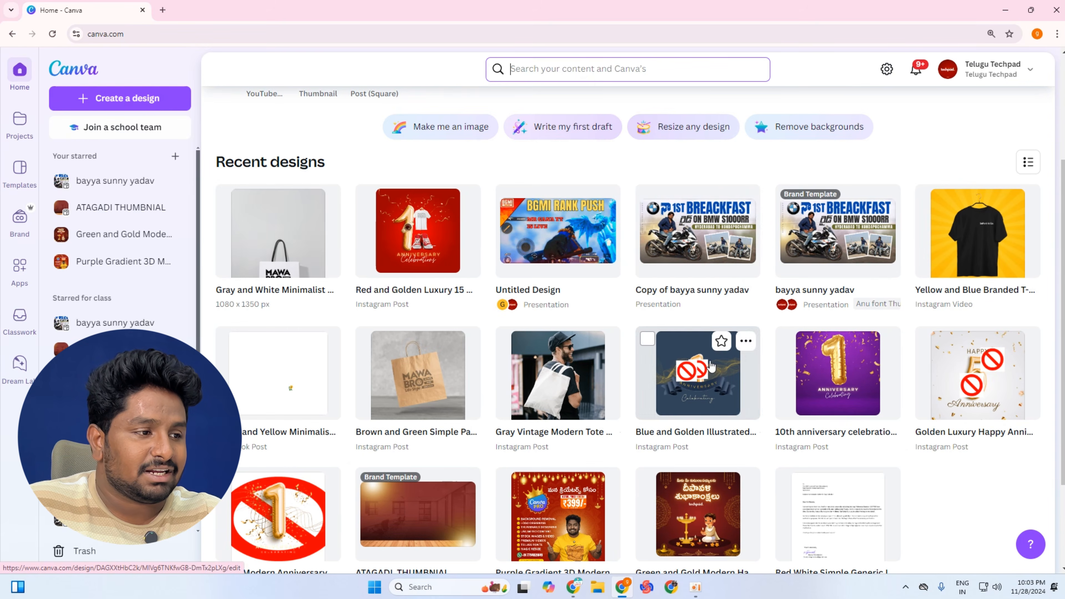
scroll(768, 294, down, 1)
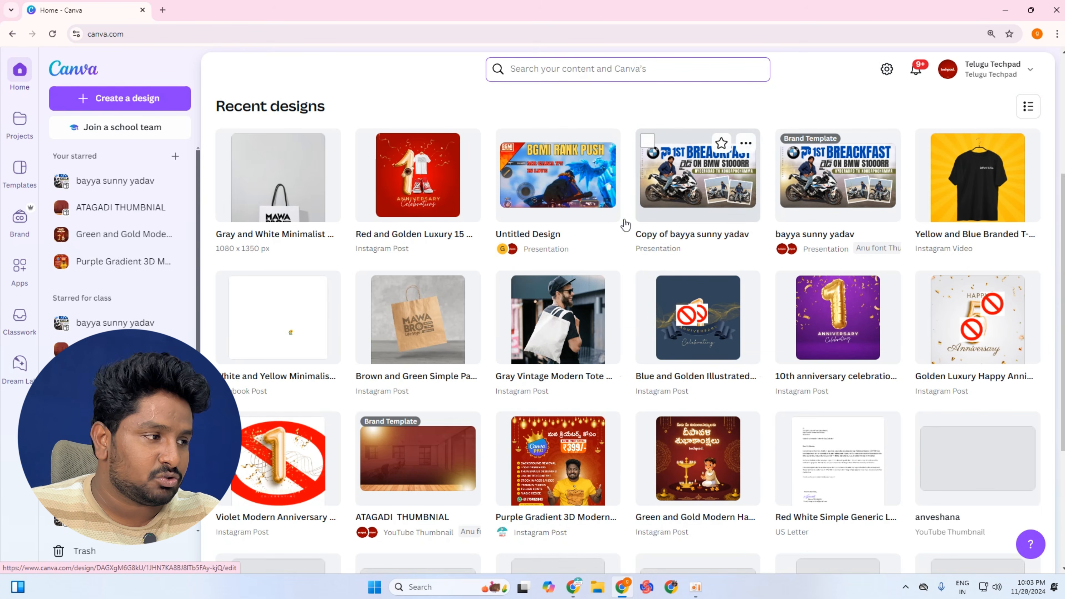
scroll(625, 235, up, 5)
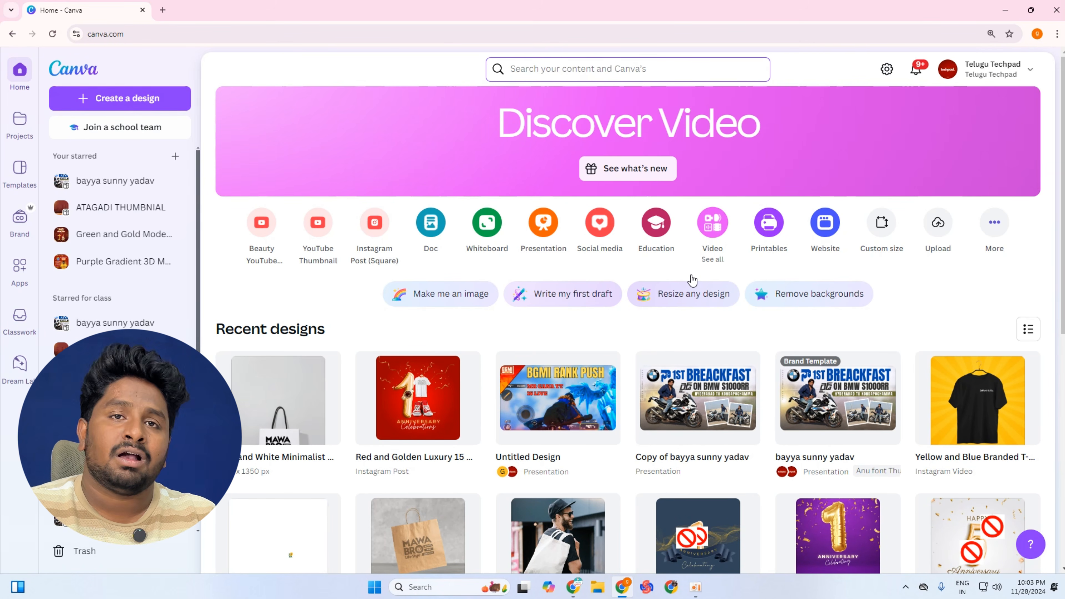
click(533, 73)
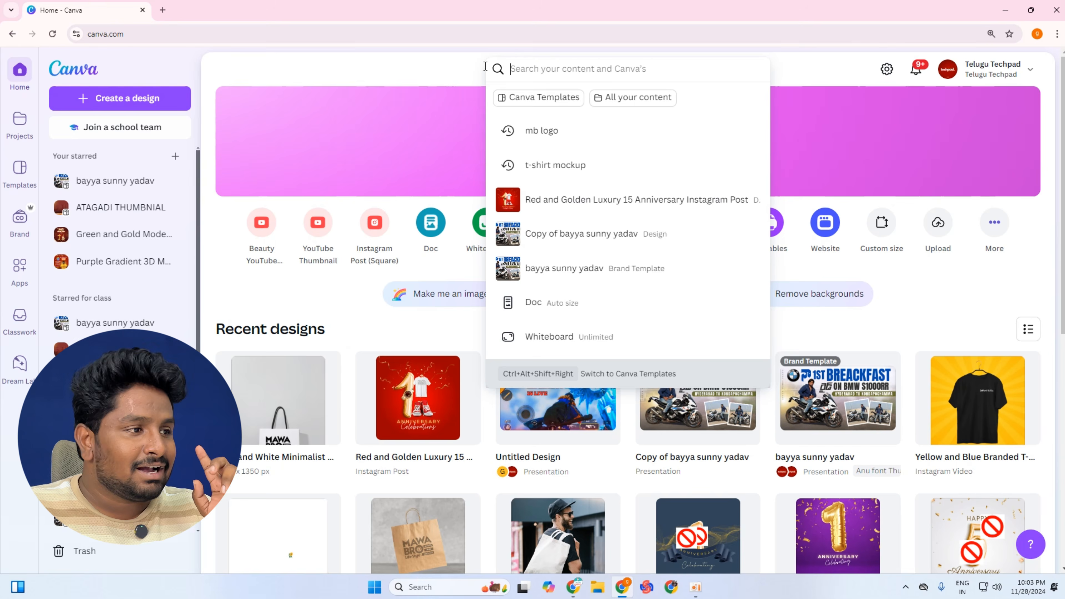
click(432, 74)
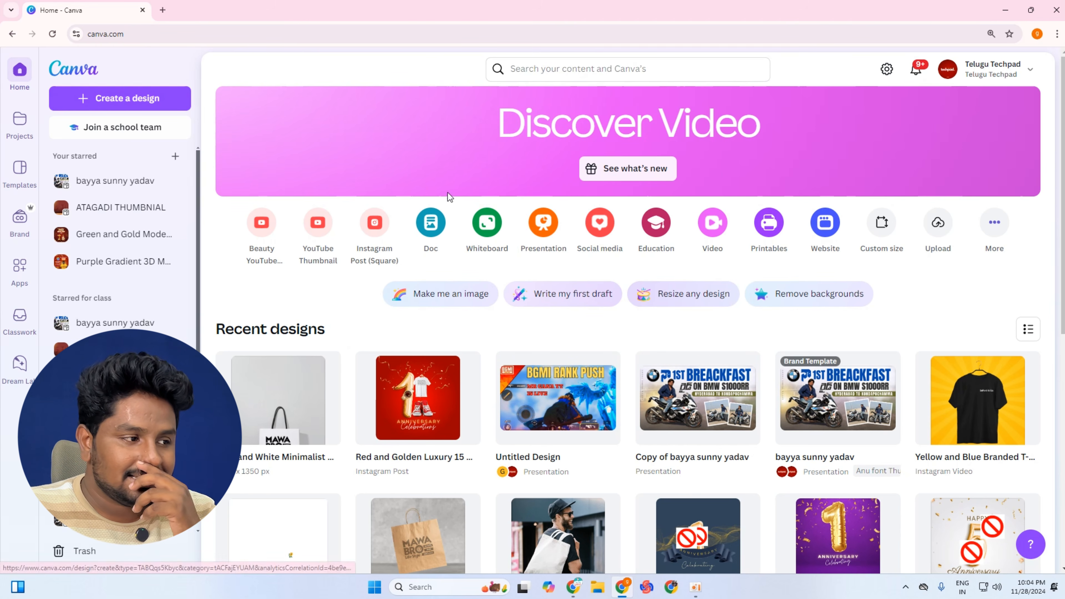
click(313, 229)
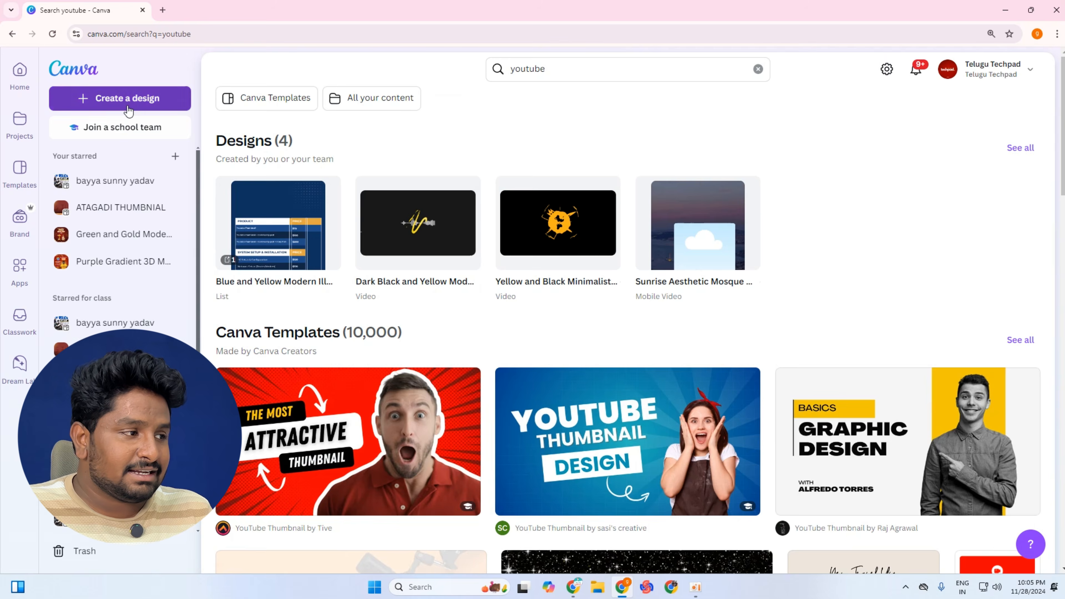
Create a blank YouTube Thumbnail design from the social media formats and put away the template suggestions.
click(128, 101)
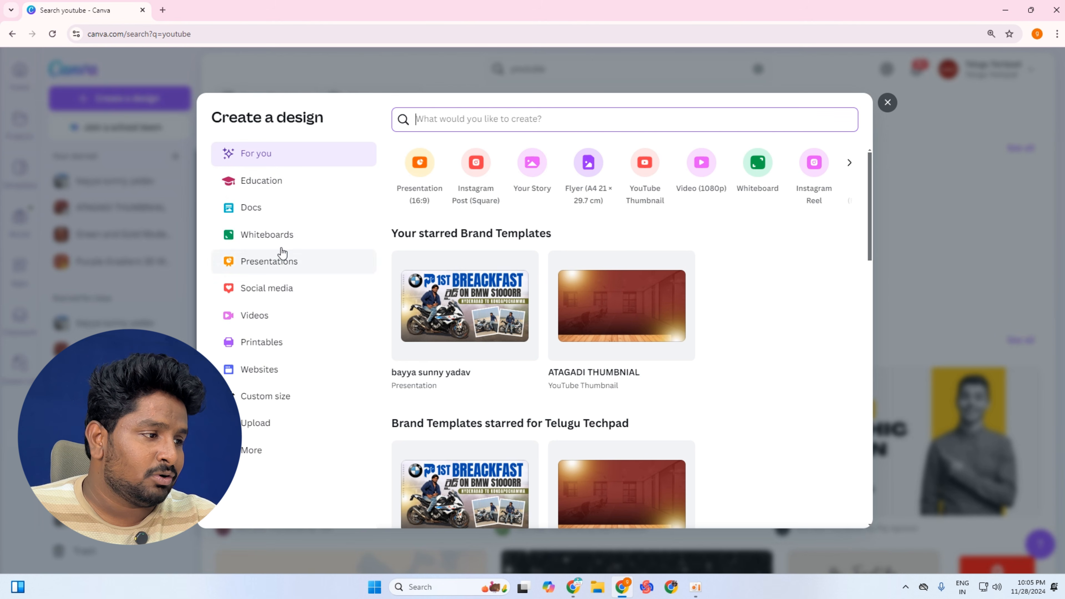
click(258, 298)
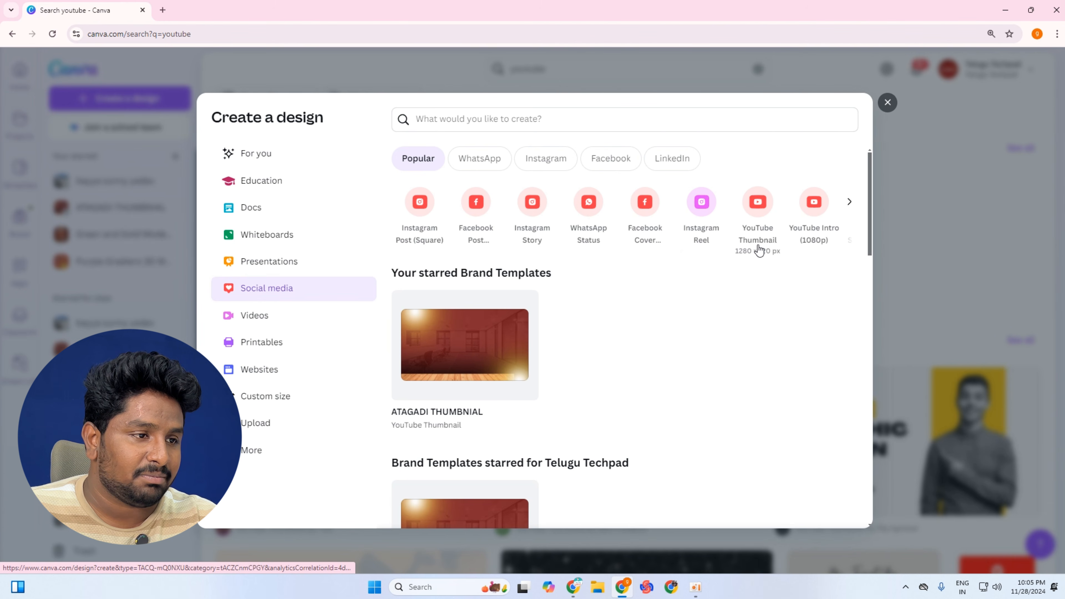
click(757, 226)
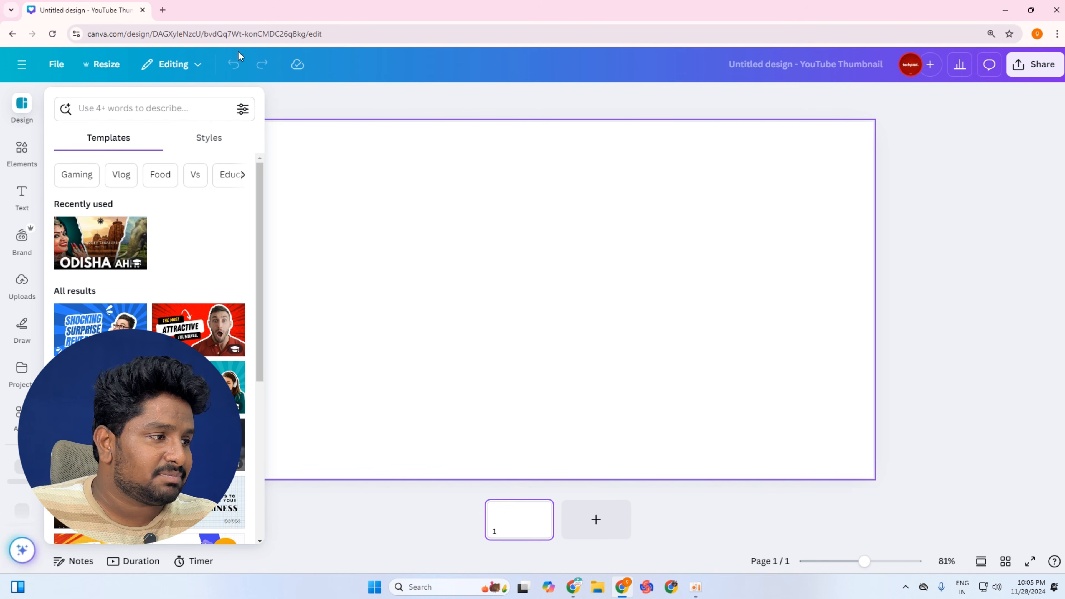
click(331, 111)
click(265, 151)
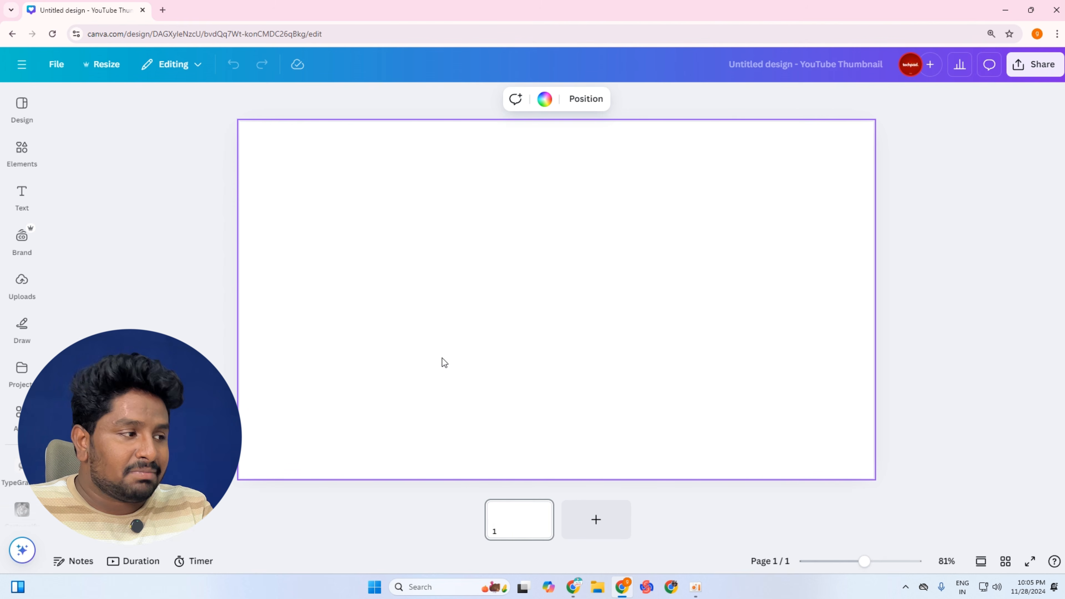
Look through the uploaded images for black T-shirt portraits to use in the thumbnail.
click(22, 280)
click(631, 226)
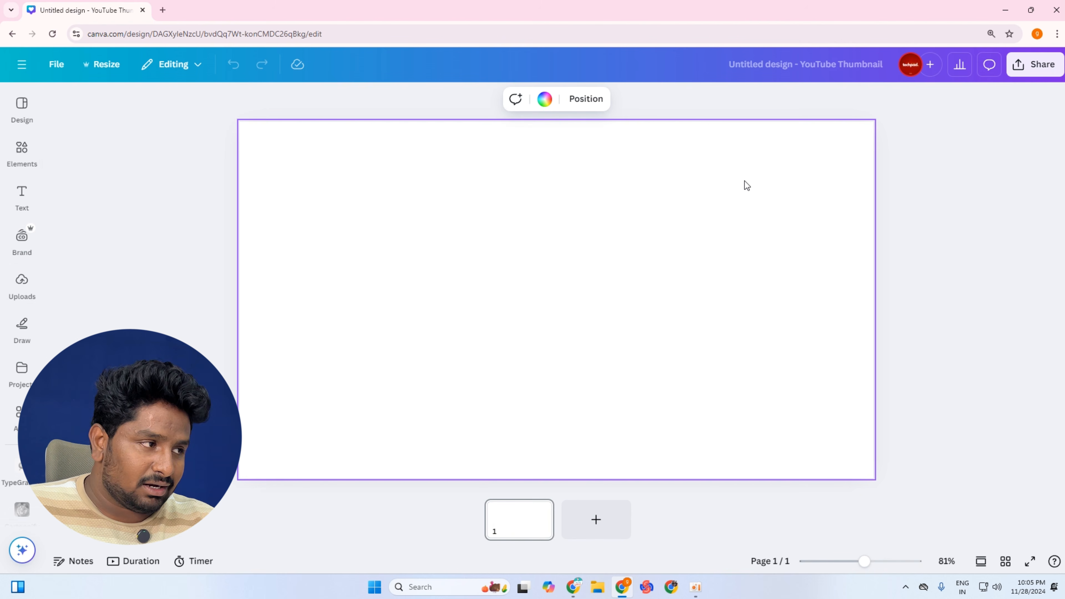
click(22, 280)
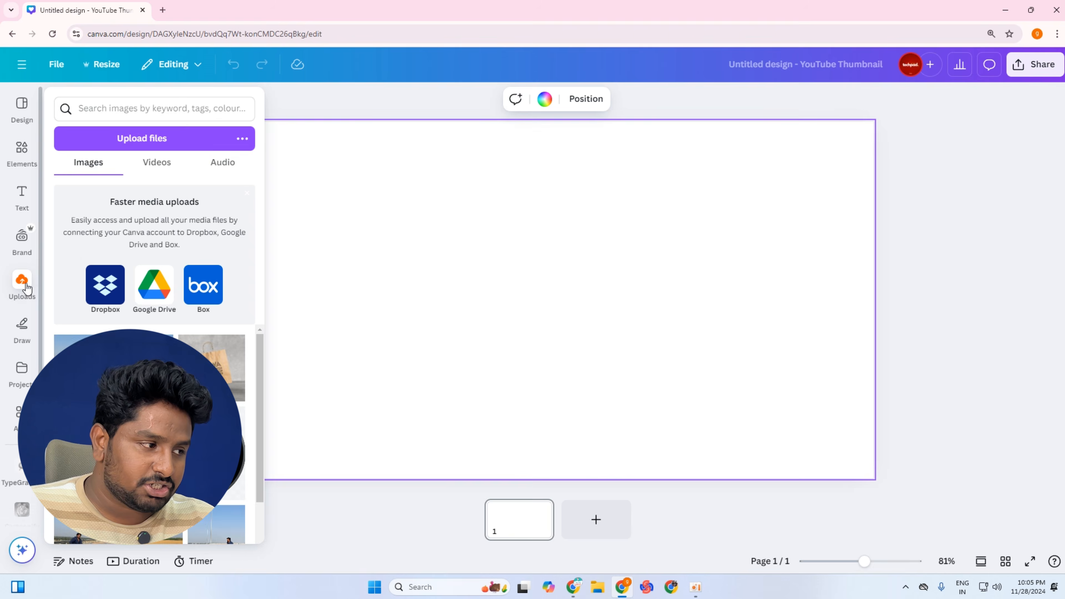
click(646, 252)
click(19, 293)
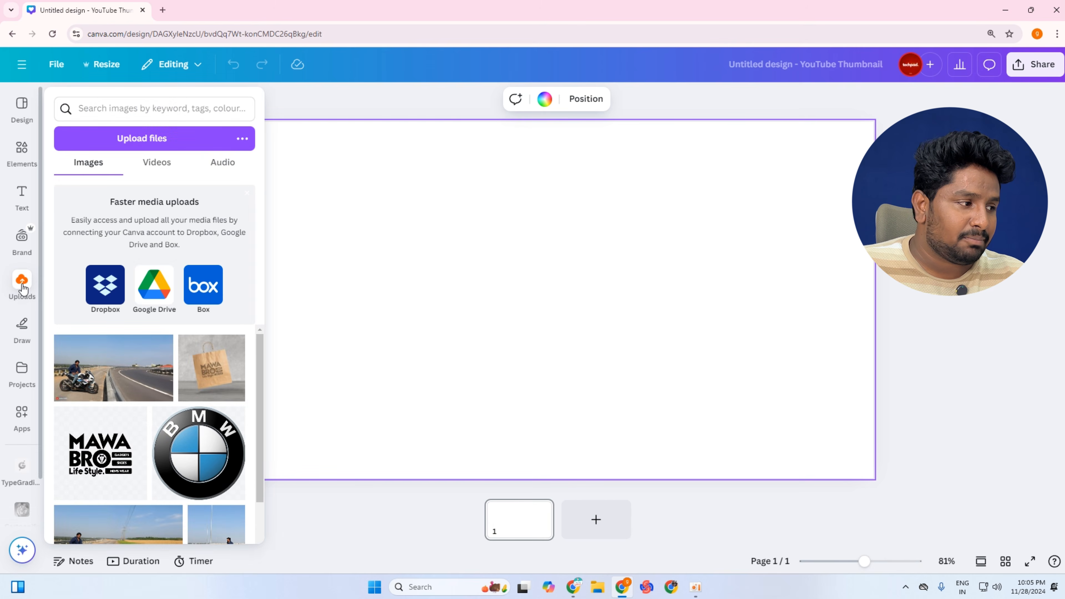
scroll(177, 369, down, 4)
scroll(140, 427, down, 8)
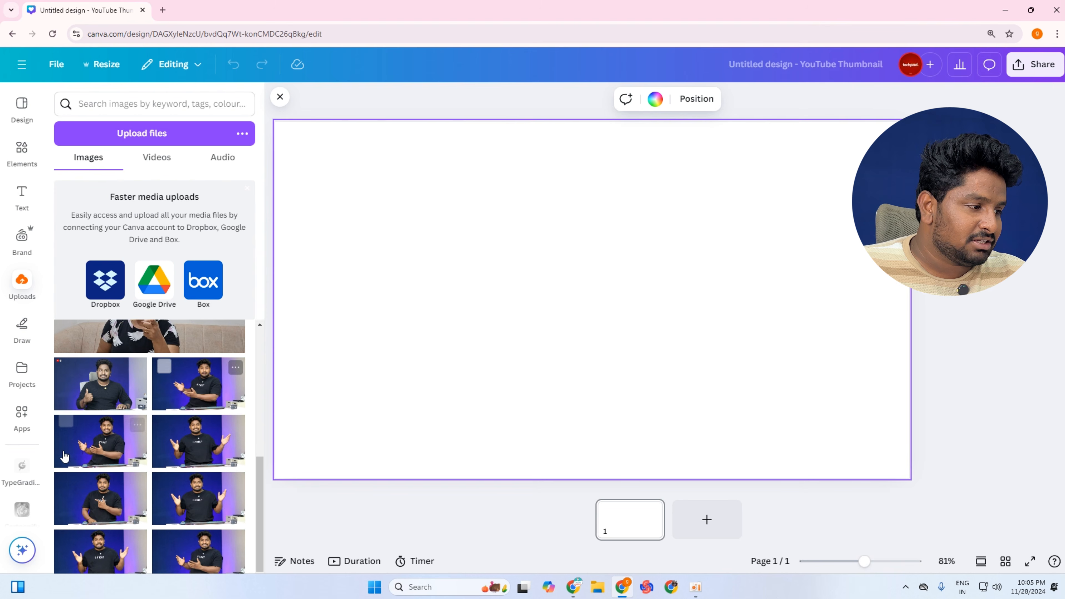
scroll(207, 434, down, 1)
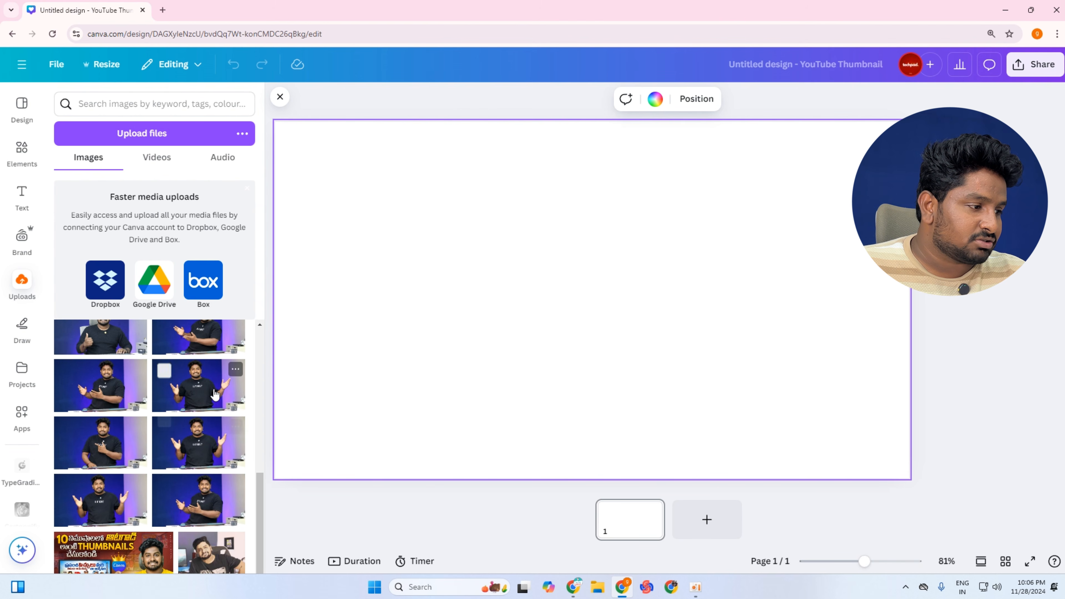
scroll(210, 436, up, 10)
scroll(247, 438, up, 1)
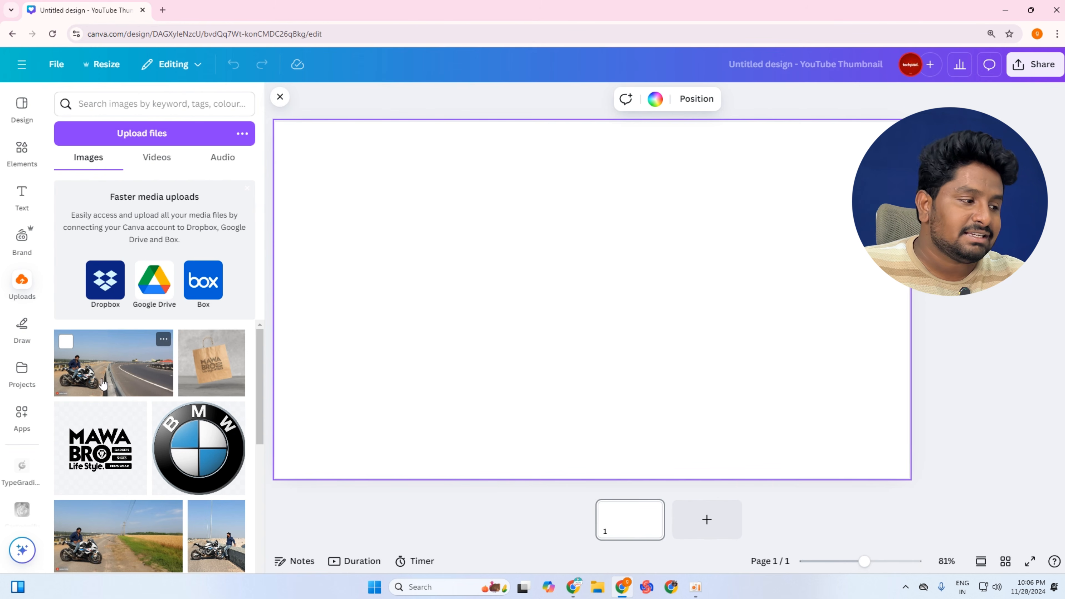
scroll(164, 340, down, 5)
scroll(162, 447, down, 1)
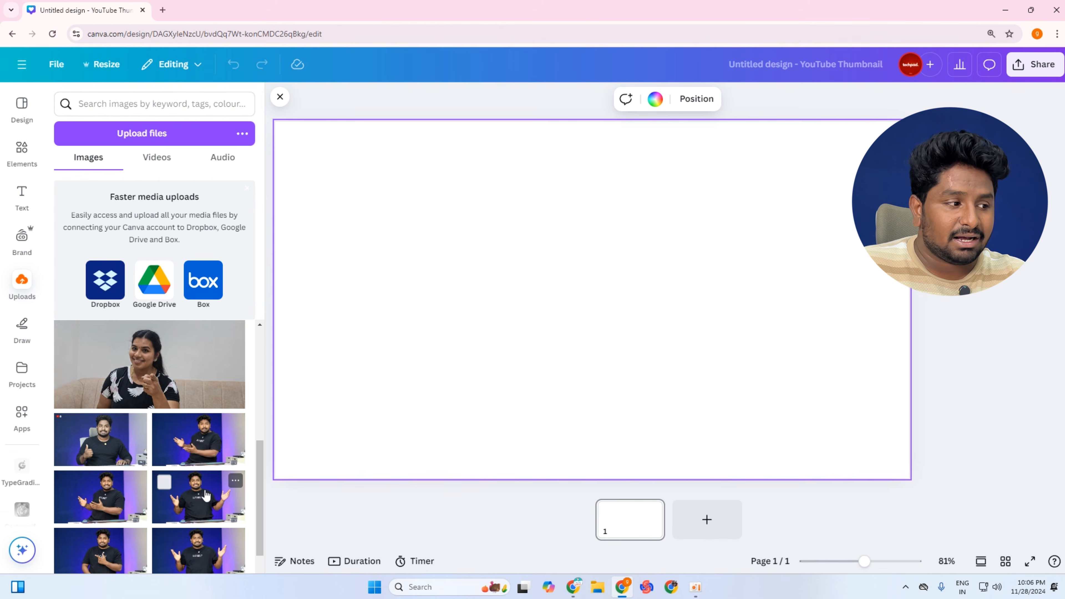
Add two uploaded black T-shirt portraits to the page, one with hands to the side and one with arms spread, and offset them.
click(194, 448)
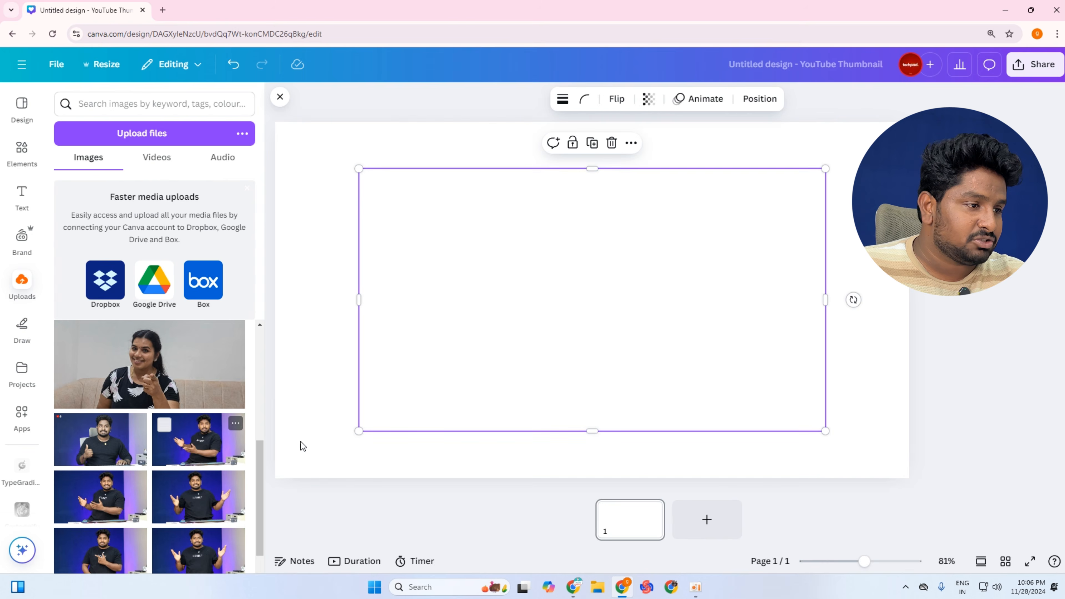
click(198, 497)
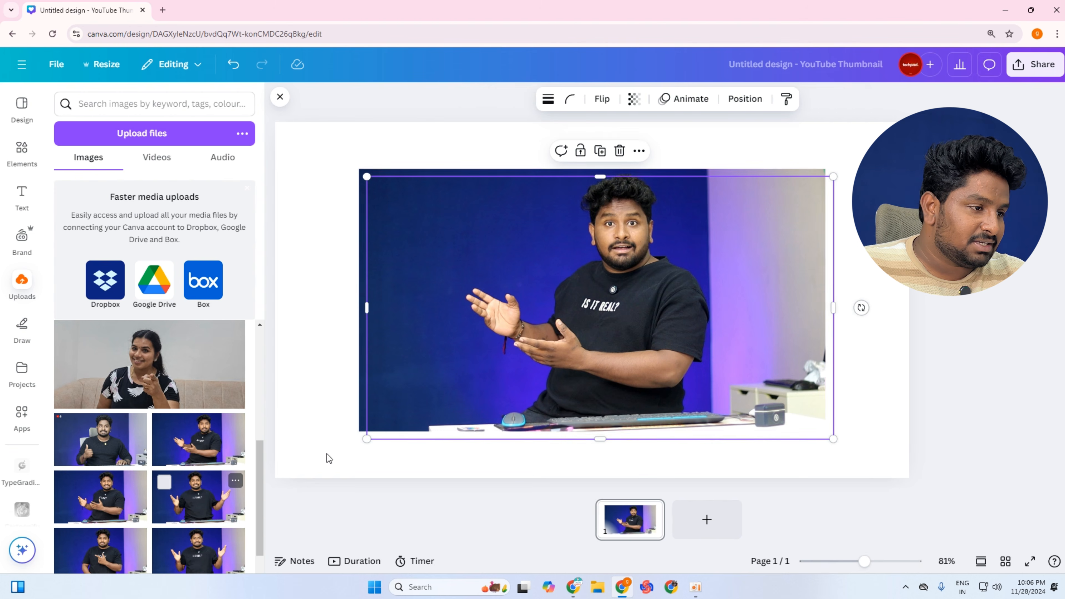
drag(549, 264, 520, 306)
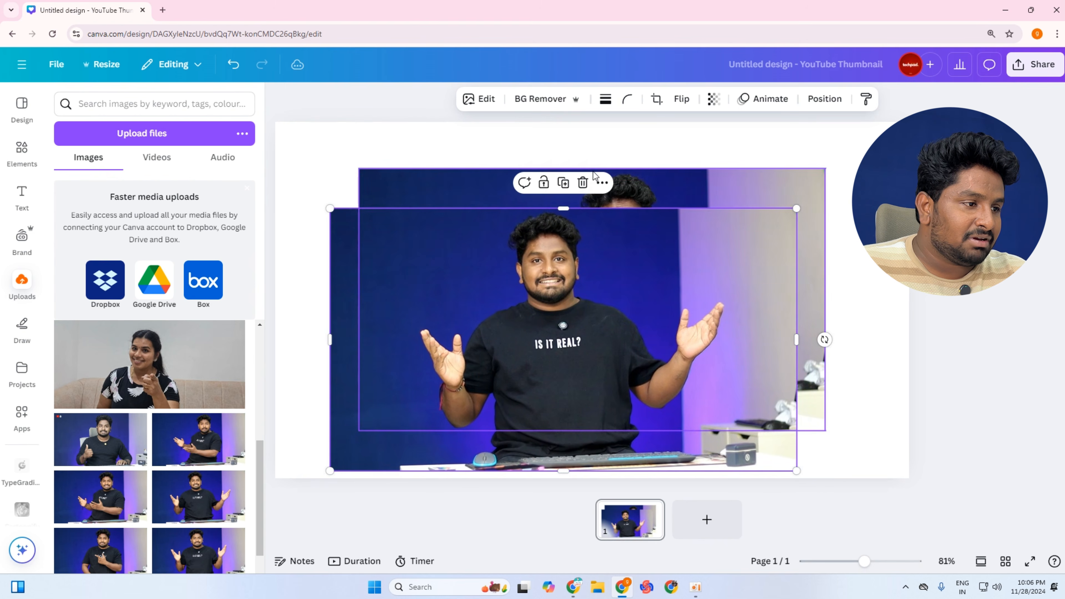
Shrink both portraits and place them side by side along the page's upper edge, with the arms-spread one on the left.
click(593, 172)
drag(665, 178, 793, 123)
drag(487, 368, 671, 261)
click(569, 260)
drag(798, 469, 561, 337)
drag(444, 273, 428, 201)
click(763, 214)
drag(763, 214, 649, 229)
drag(807, 278, 780, 262)
drag(746, 220, 740, 221)
click(739, 354)
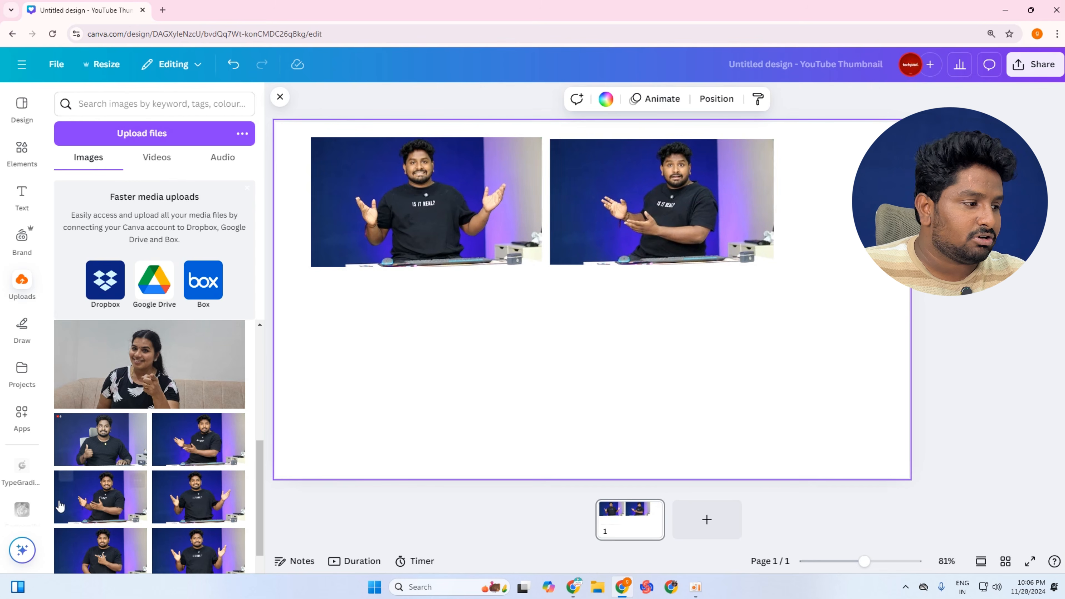
Add the uploaded smiling portrait with hands to the side, shrink it and place it below the arms-spread portrait.
scroll(201, 493, down, 1)
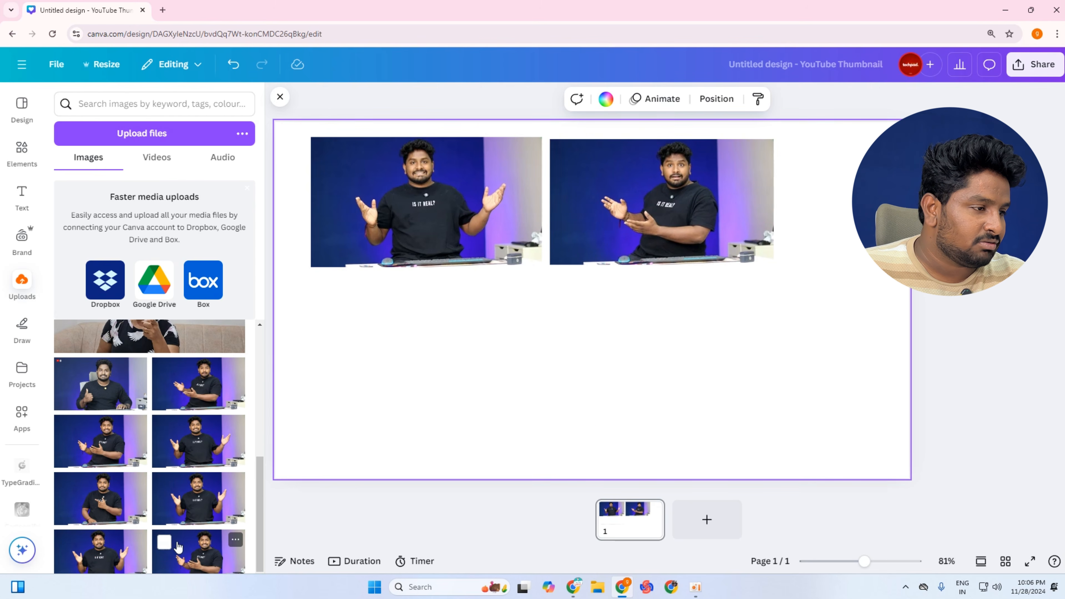
click(198, 551)
drag(823, 187, 637, 295)
drag(502, 363, 452, 345)
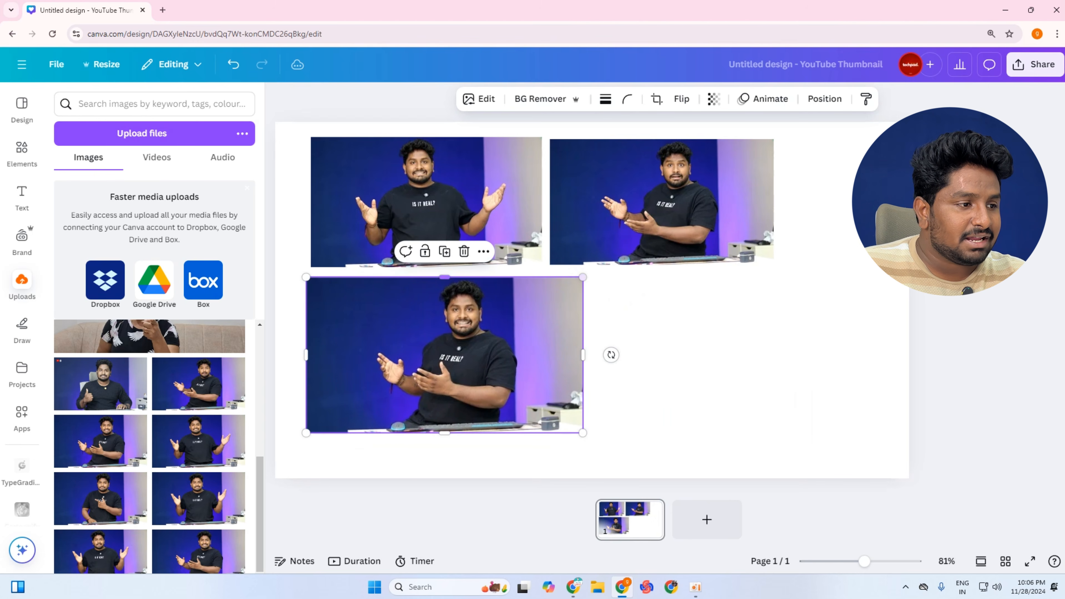
Resize the third portrait slightly larger than the upper two and move it to sit roughly midway beneath them.
drag(586, 276, 544, 299)
drag(421, 362, 435, 347)
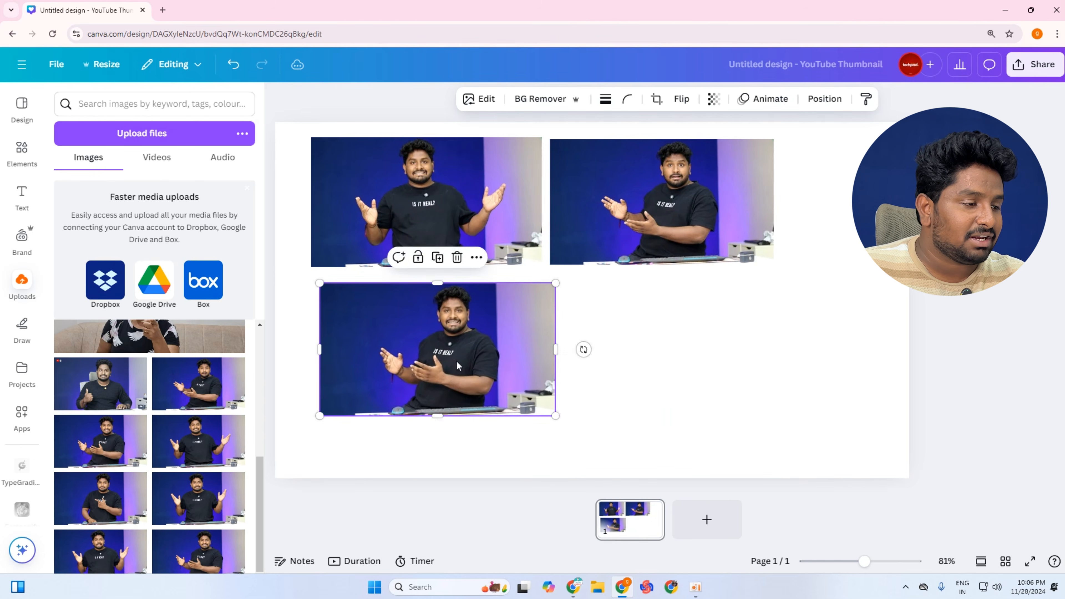
drag(500, 391, 489, 394)
drag(545, 417, 588, 443)
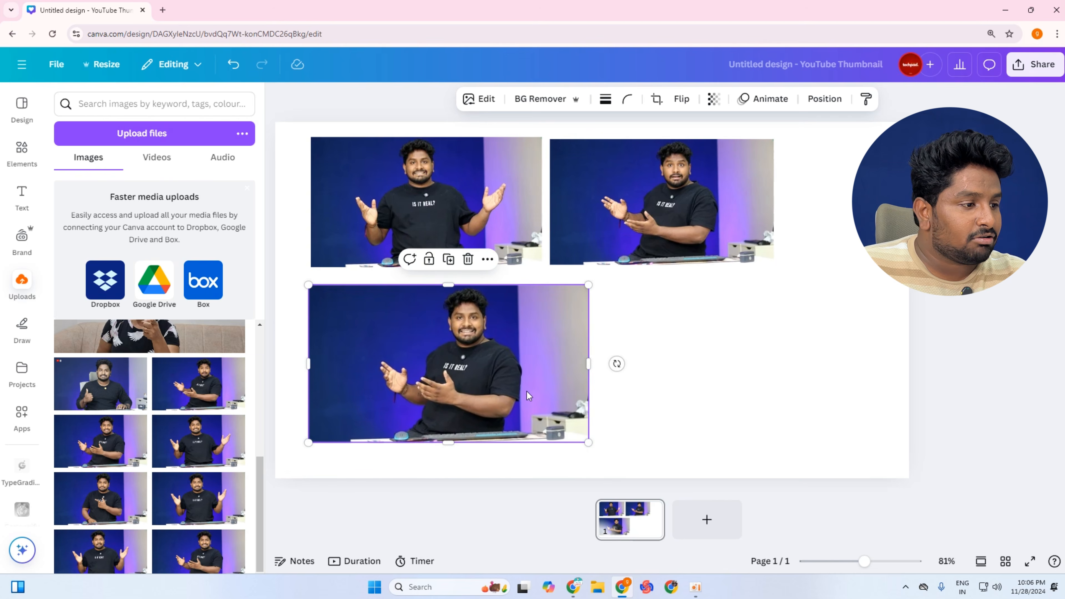
drag(459, 378, 571, 364)
drag(483, 391, 481, 374)
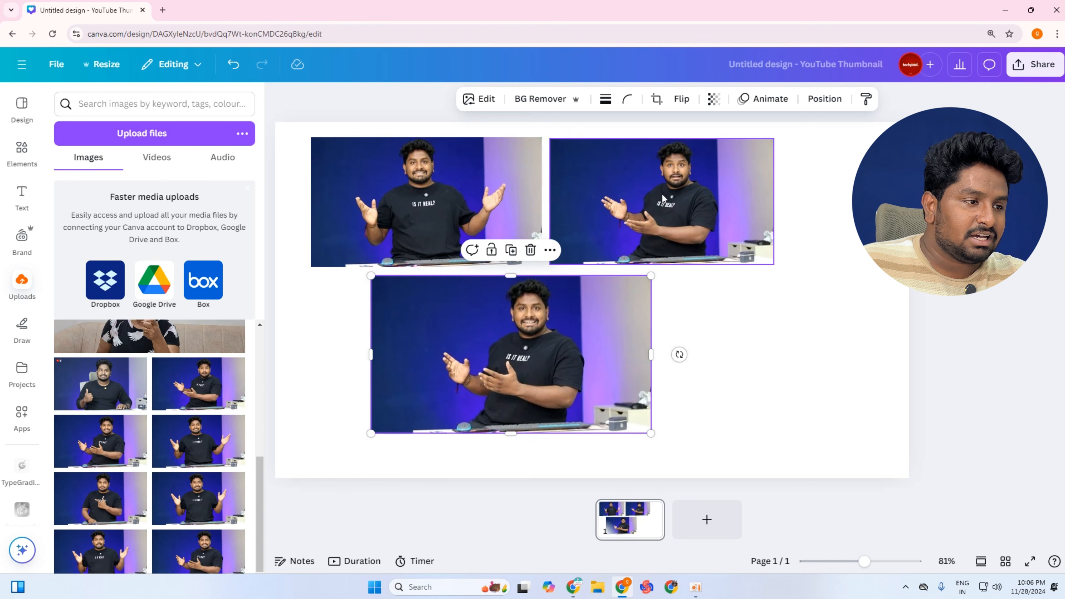
Delete the two upper portraits from the page, keeping only the smiling portrait beneath them.
click(592, 222)
key(Delete)
click(420, 202)
key(Delete)
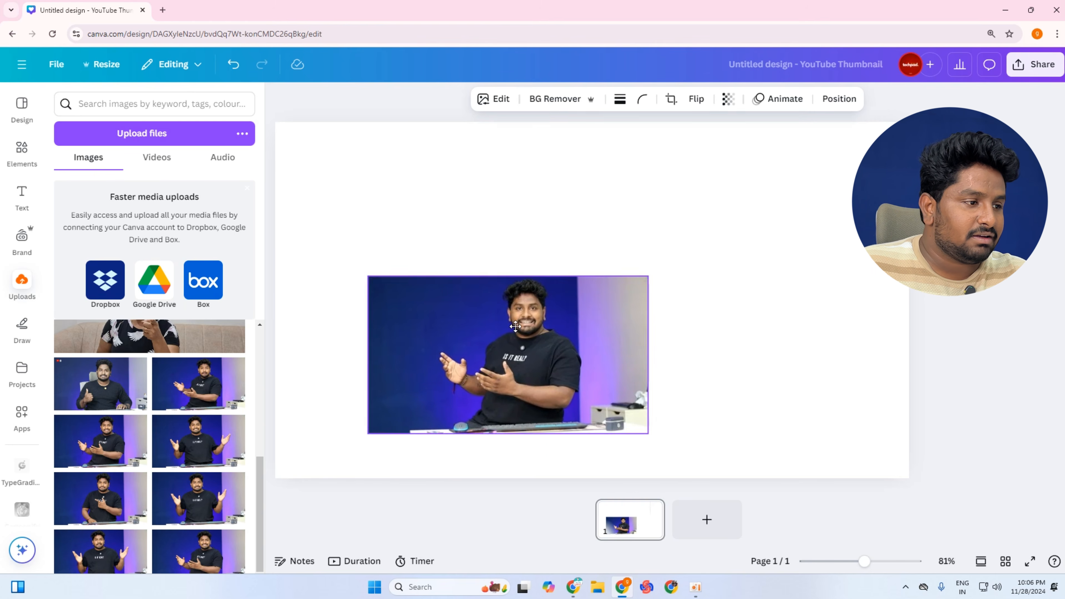
Align the remaining portrait with the page's upper-left corner and enlarge it until it extends past the right and lower page edges.
drag(522, 332, 429, 179)
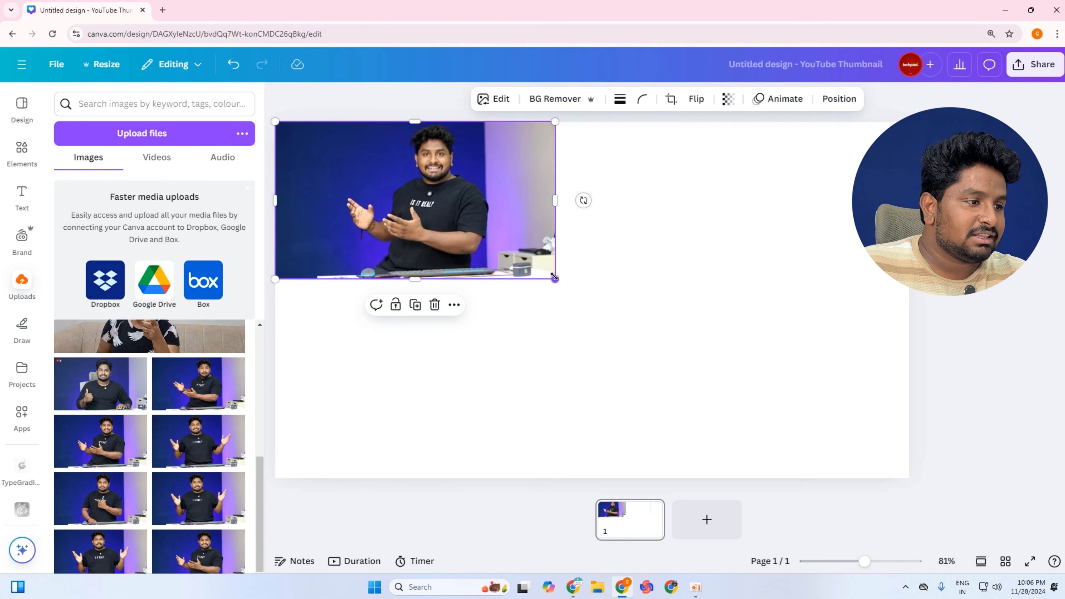
drag(554, 277, 947, 487)
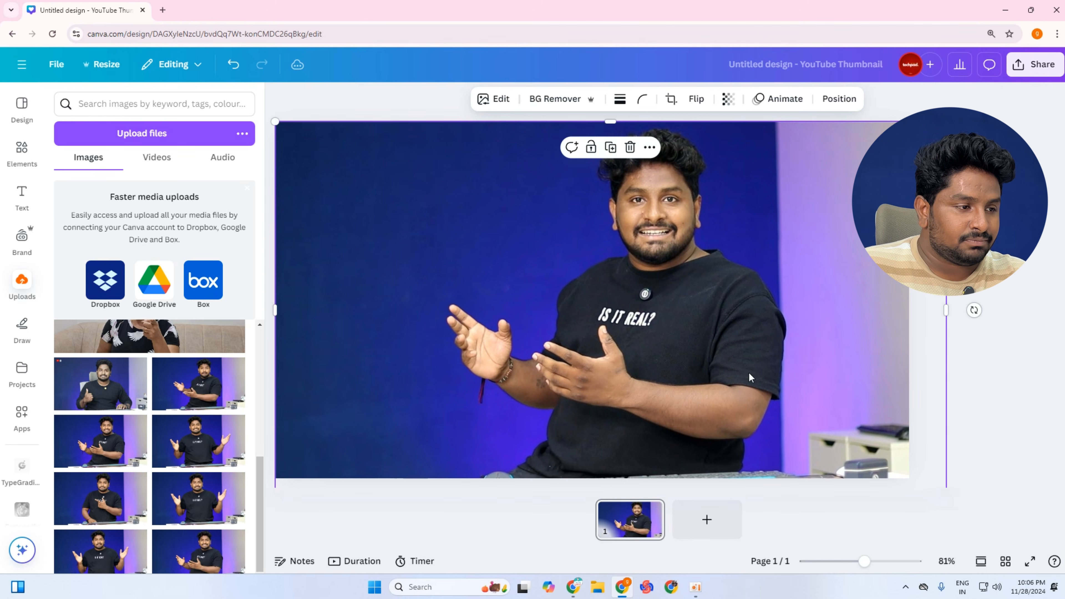
mouse_move(749, 374)
mouse_down()
mouse_move(756, 384)
mouse_move(745, 369)
mouse_up()
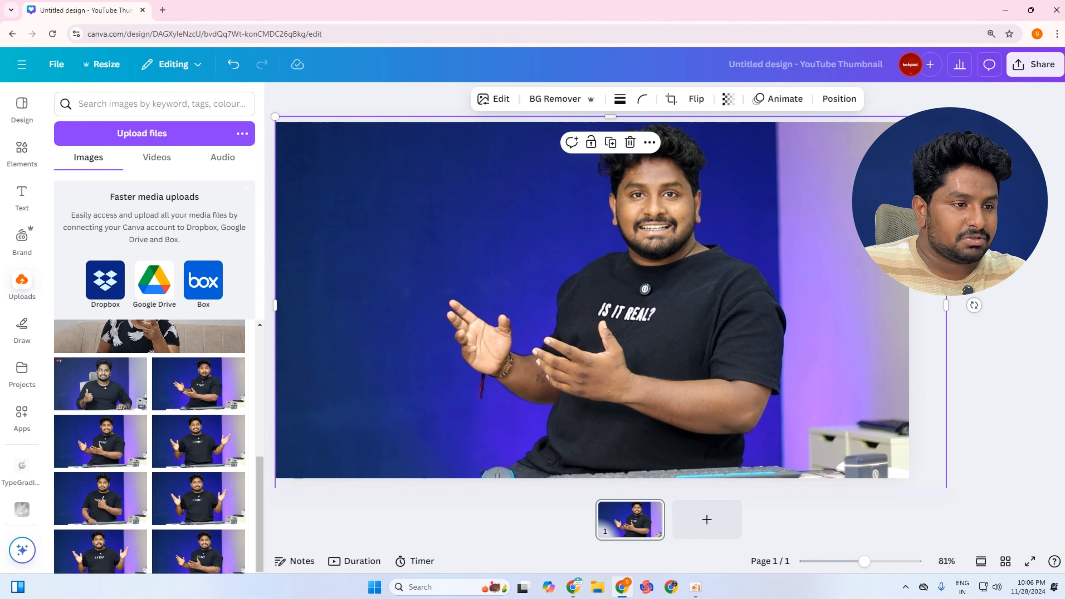
drag(947, 305, 1010, 305)
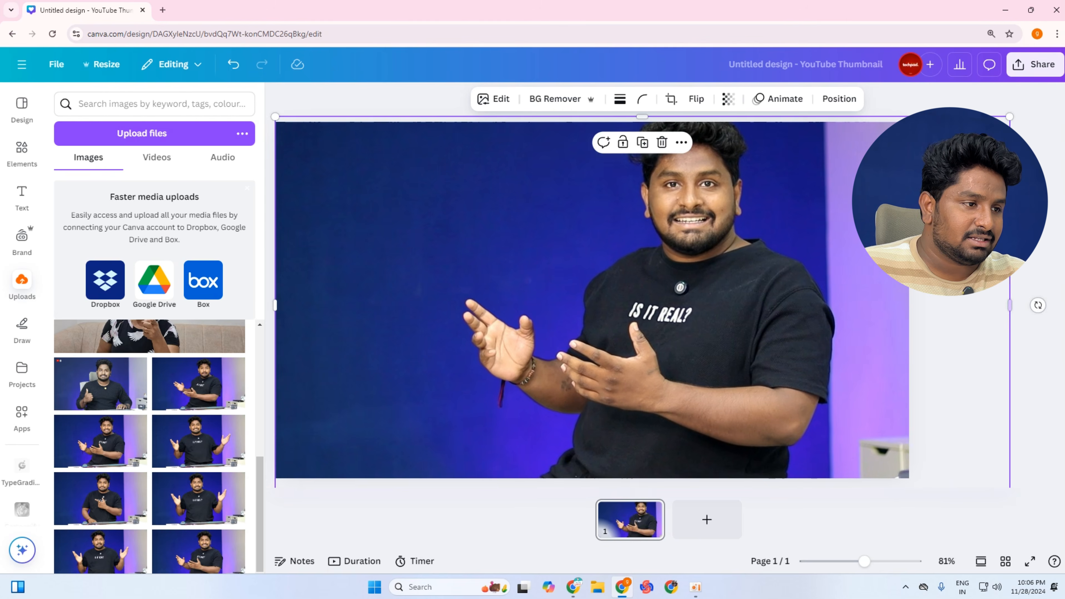
Reposition and refit the enlarged portrait so it covers the whole page, with the full head in view and open background left of the man.
drag(776, 336, 798, 359)
drag(877, 249, 832, 256)
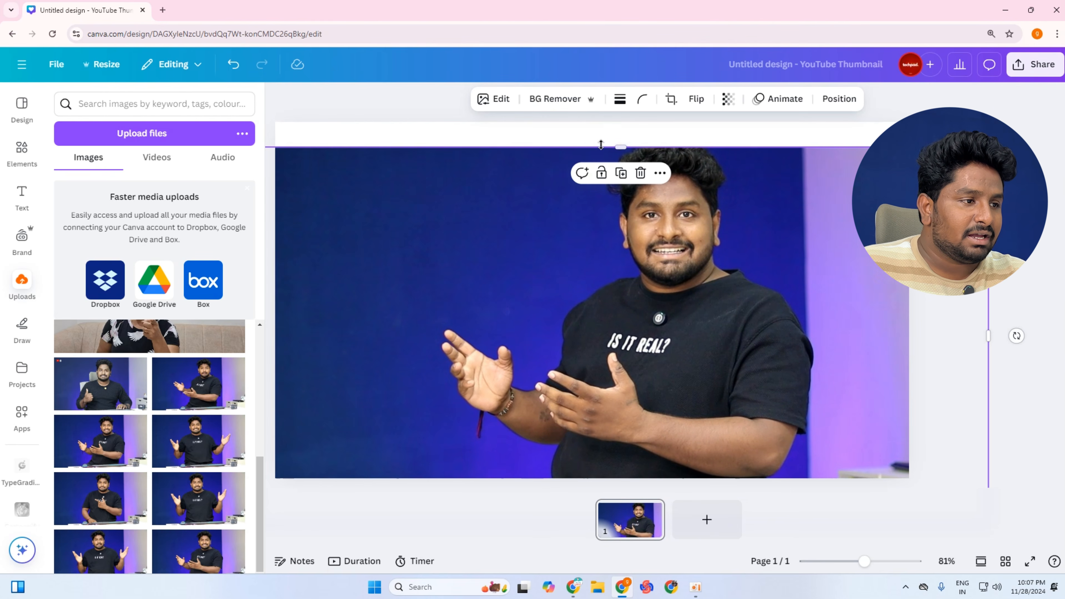
drag(628, 148, 625, 119)
drag(646, 190, 699, 189)
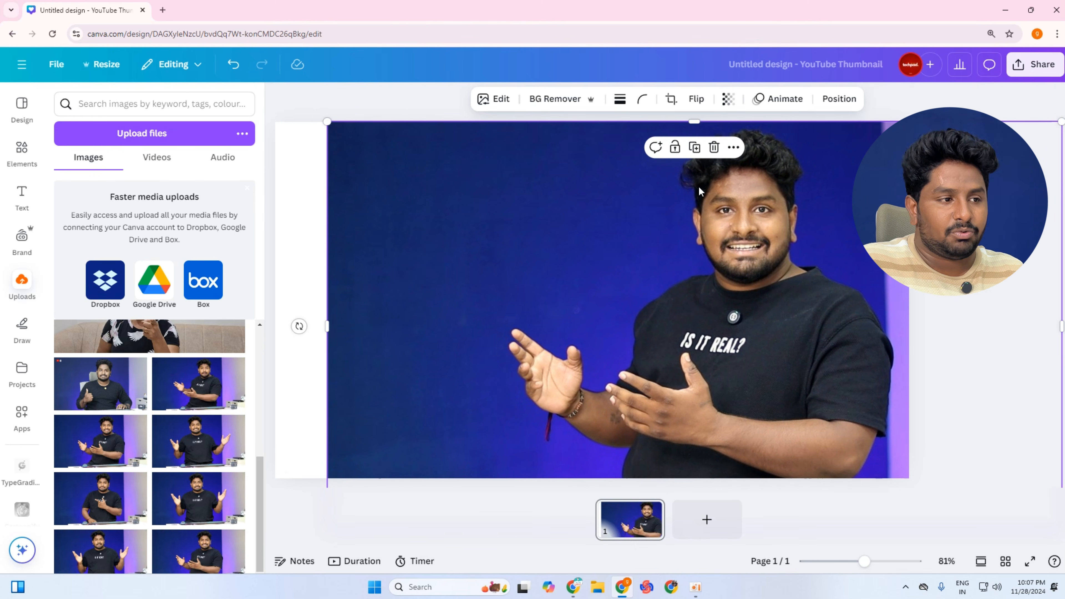
click(367, 113)
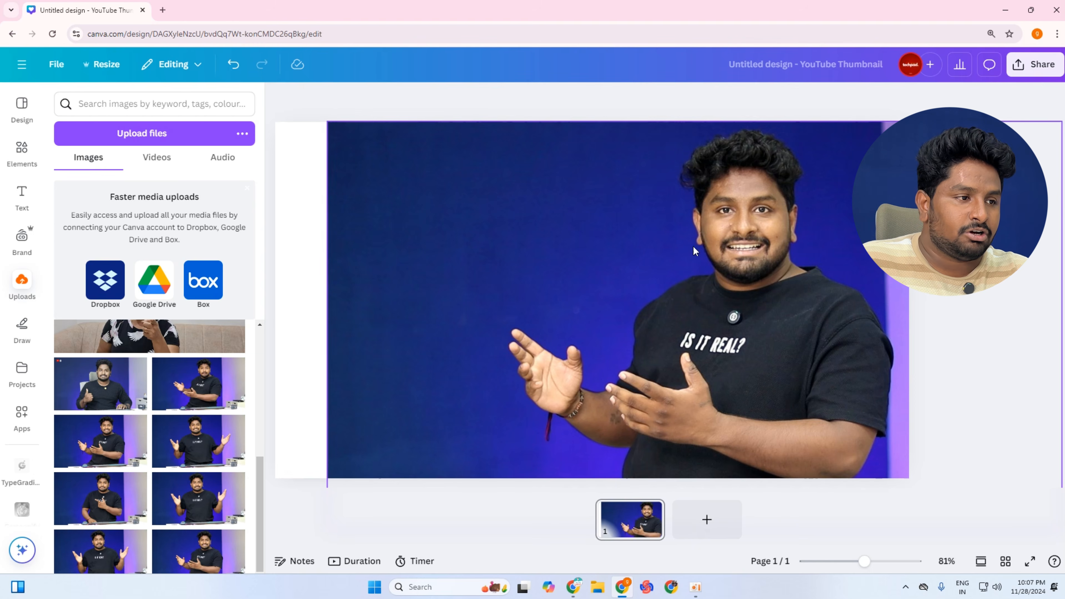
click(698, 279)
drag(699, 280, 687, 293)
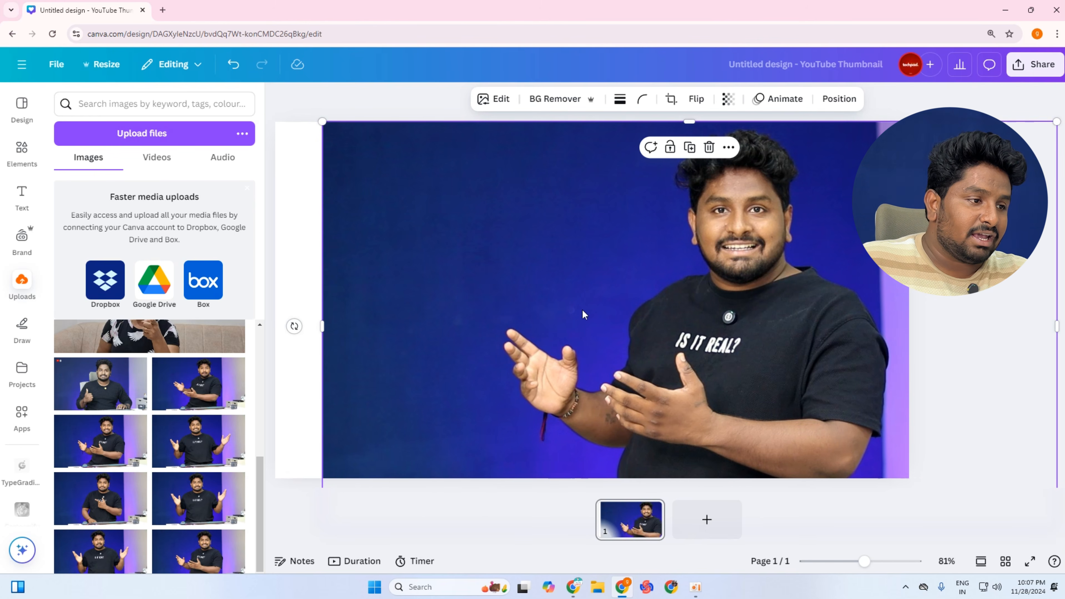
drag(582, 314, 530, 306)
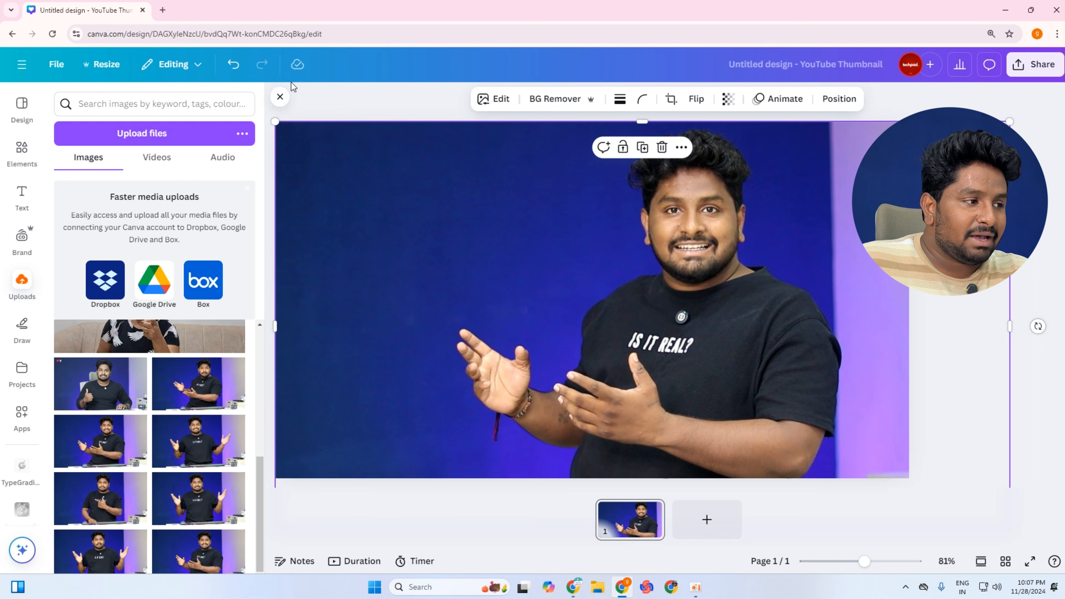
click(374, 118)
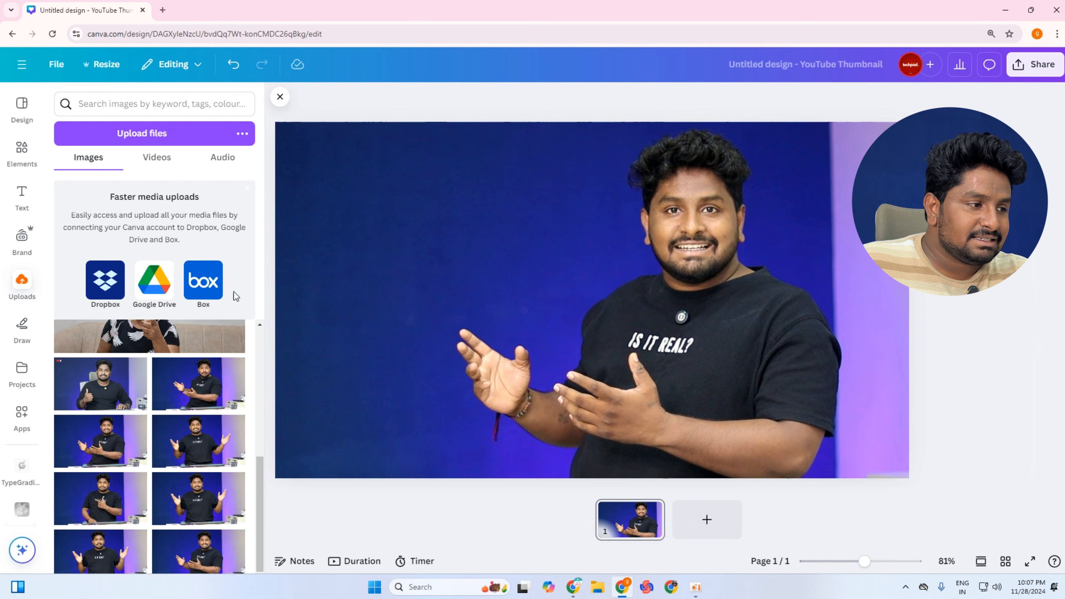
click(22, 196)
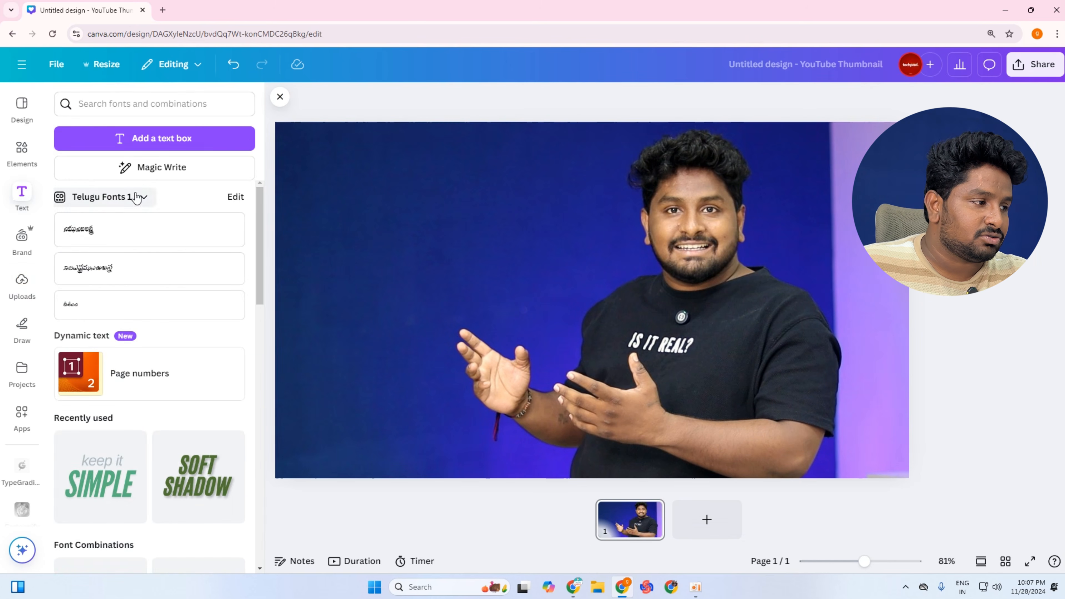
click(205, 144)
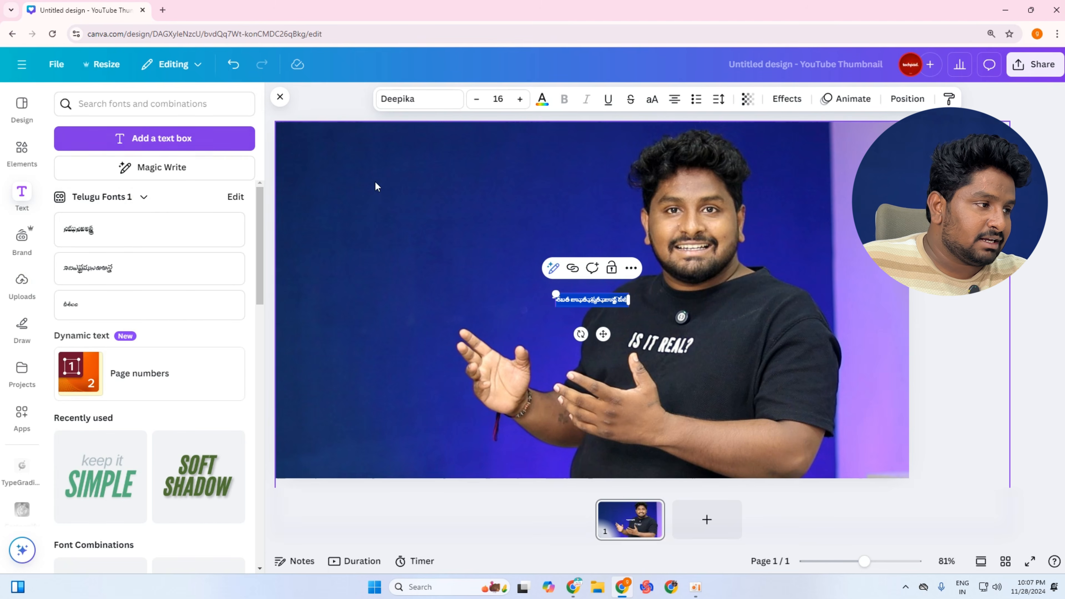
drag(550, 291, 314, 192)
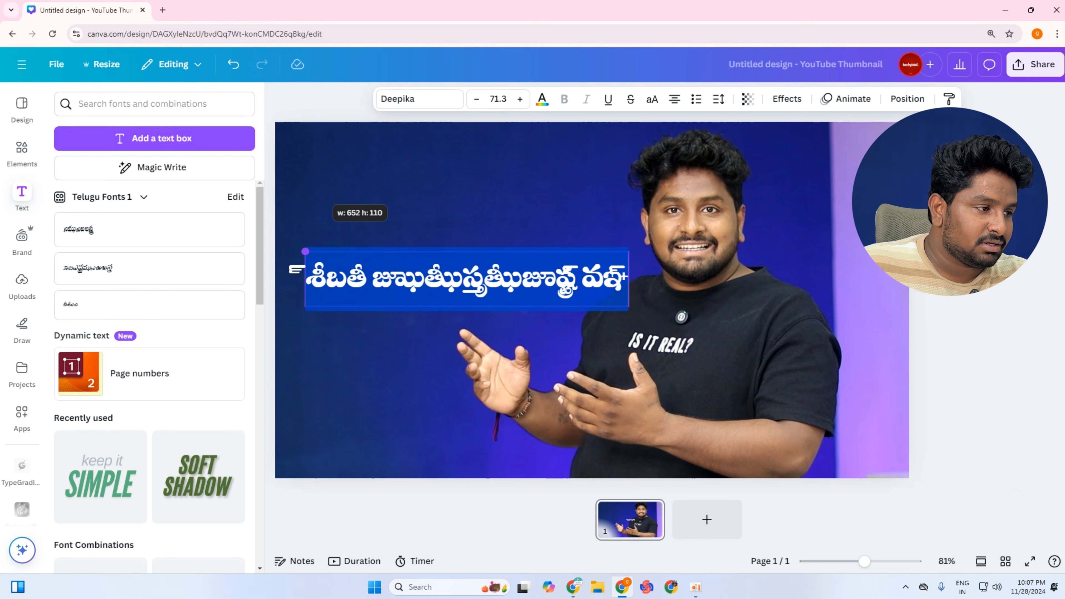
click(751, 300)
drag(525, 285, 527, 204)
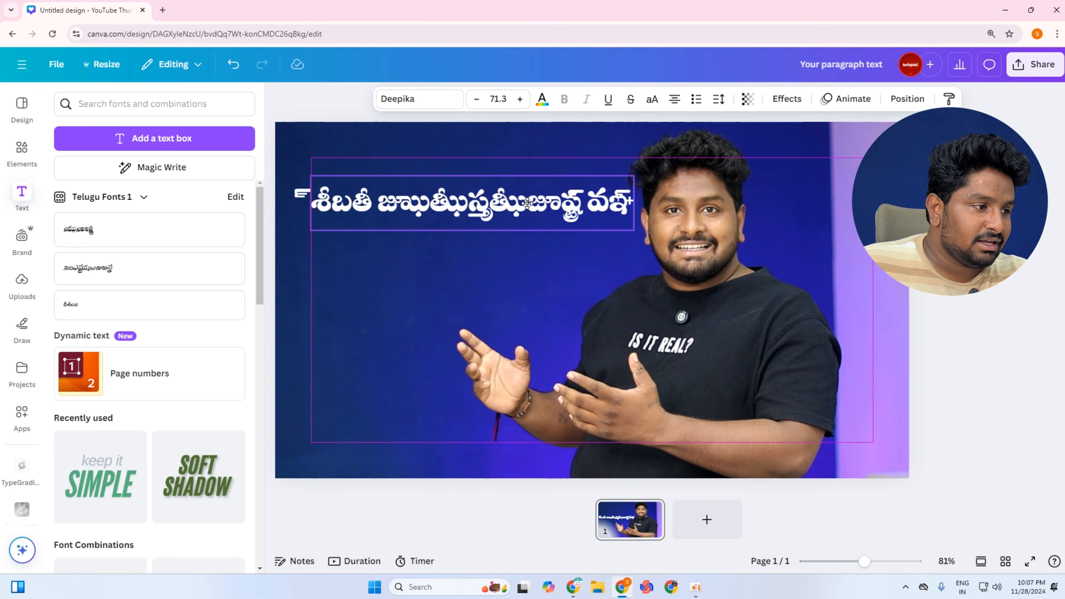
double_click(489, 190)
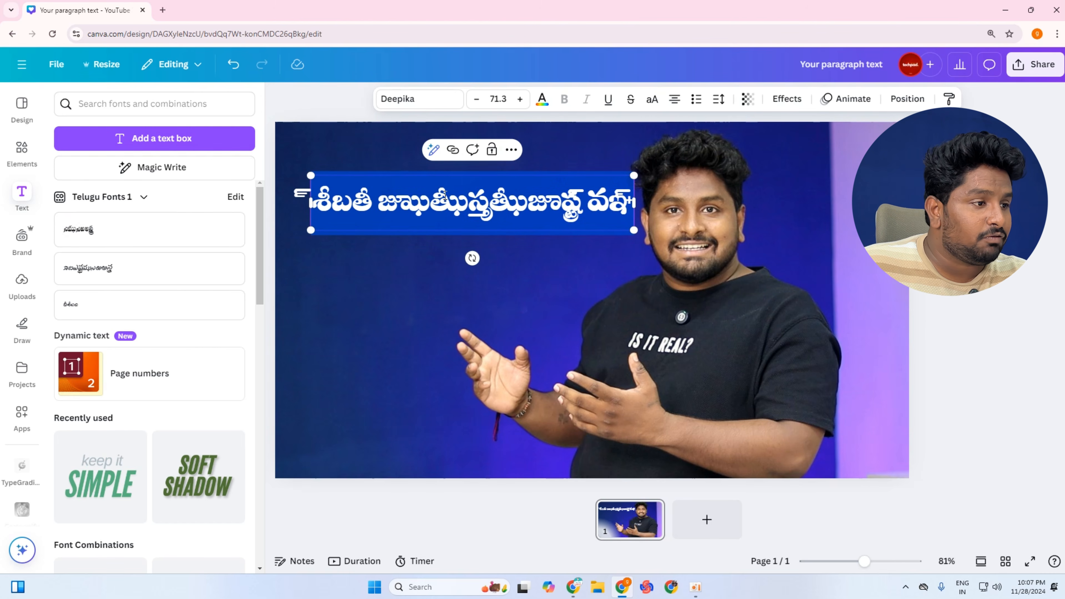
click(773, 265)
click(582, 210)
drag(500, 203, 509, 204)
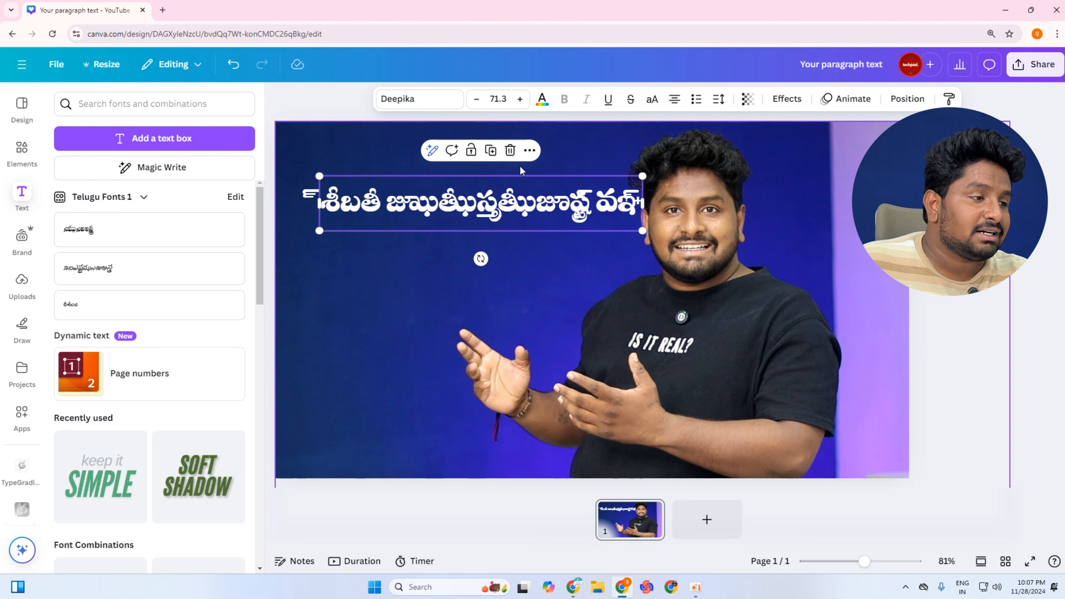
click(510, 150)
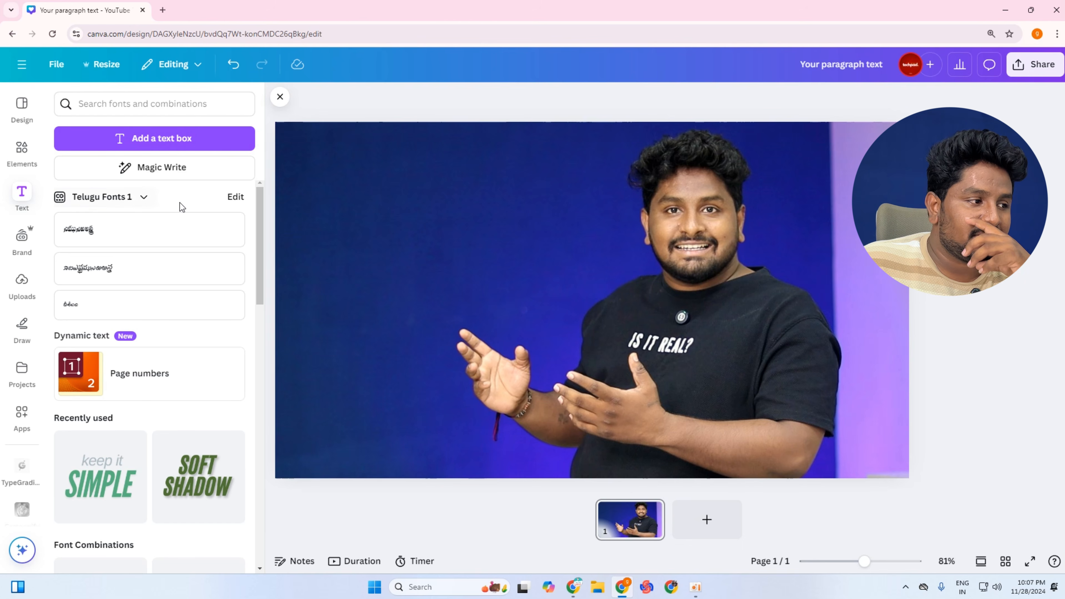
Look through the available Telugu font brand kits and leave the selection without choosing another kit.
click(143, 198)
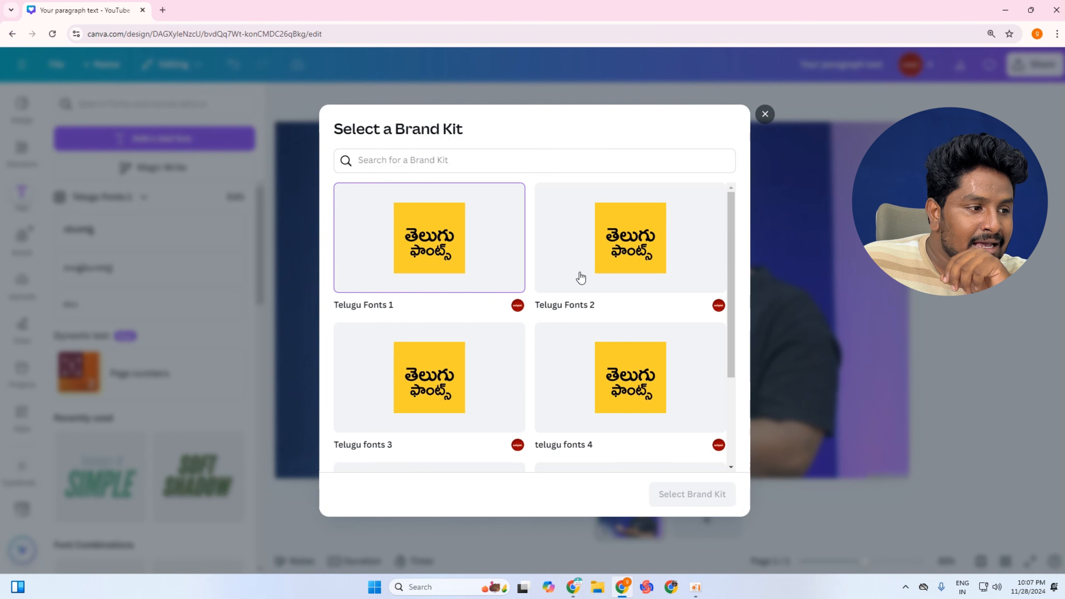
scroll(604, 294, down, 3)
scroll(663, 357, up, 3)
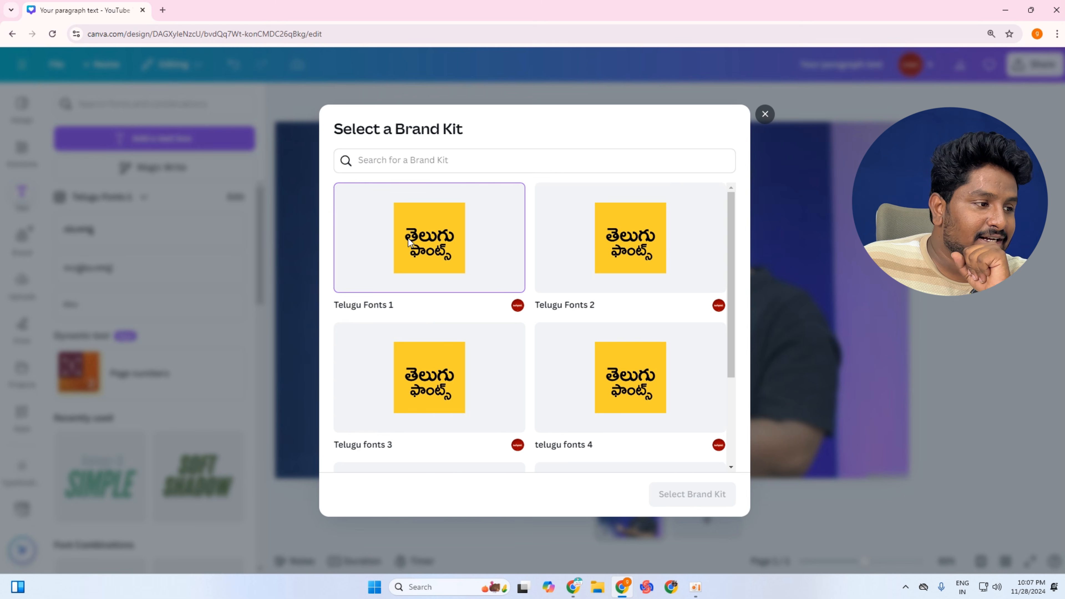
scroll(507, 378, down, 2)
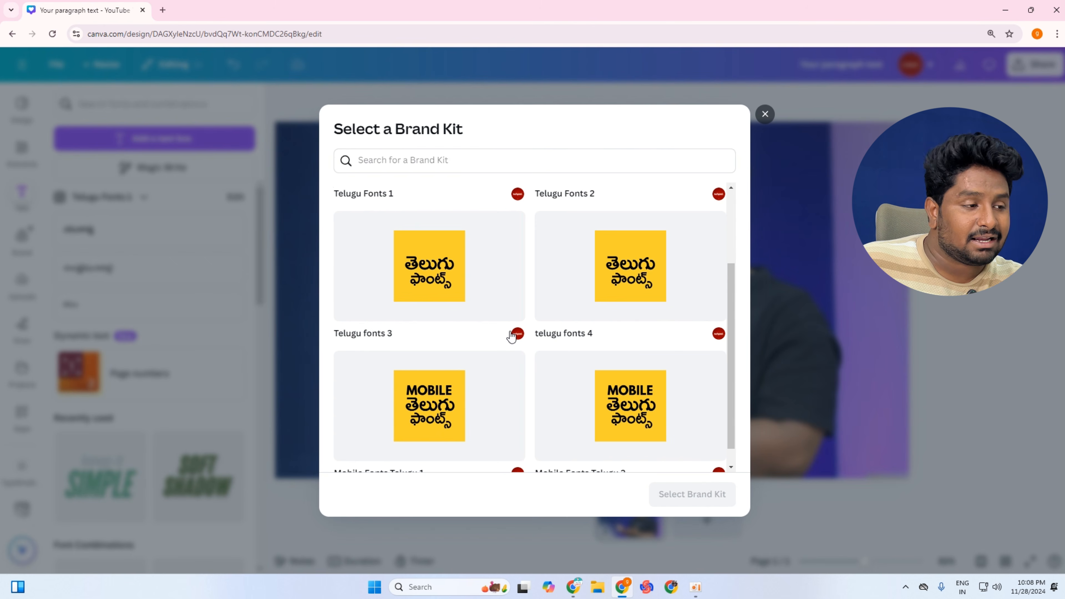
scroll(539, 348, up, 3)
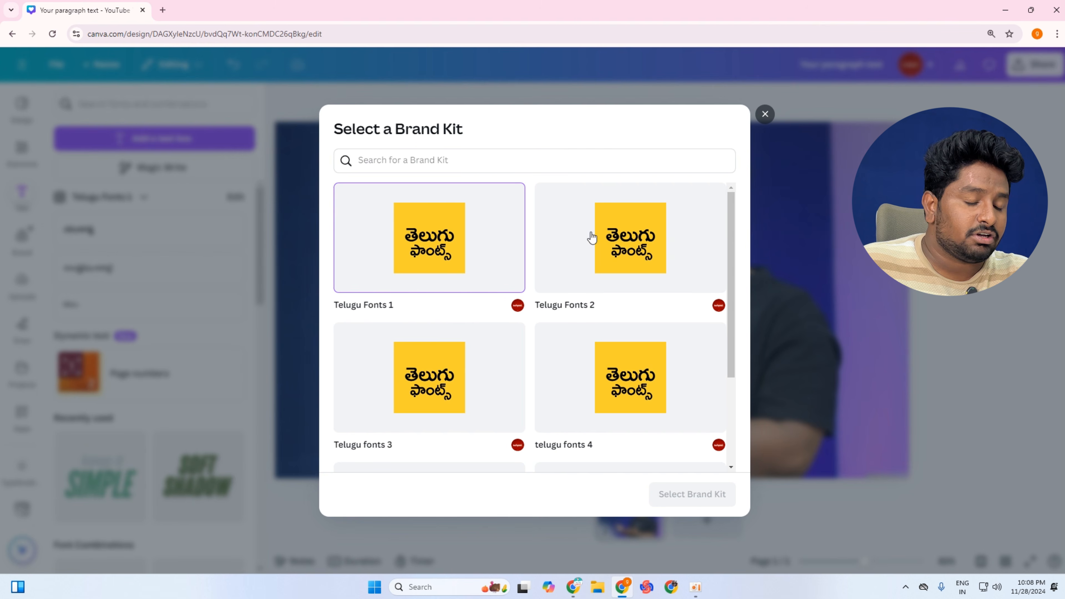
click(765, 114)
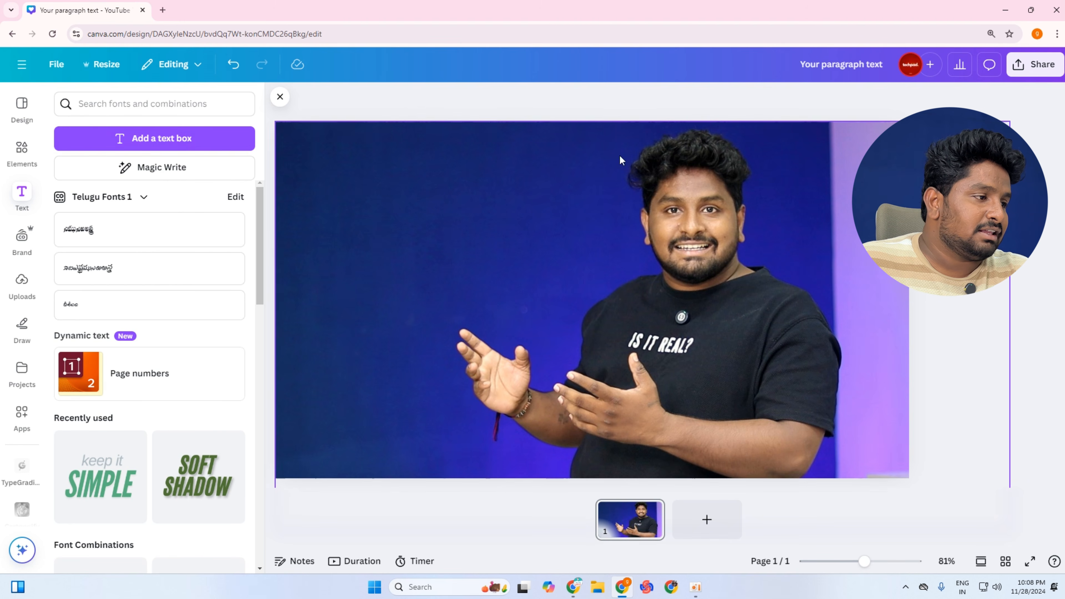
Add a text box, enlarge it to font size 61.9 and place it on the background left of the man's head.
click(224, 141)
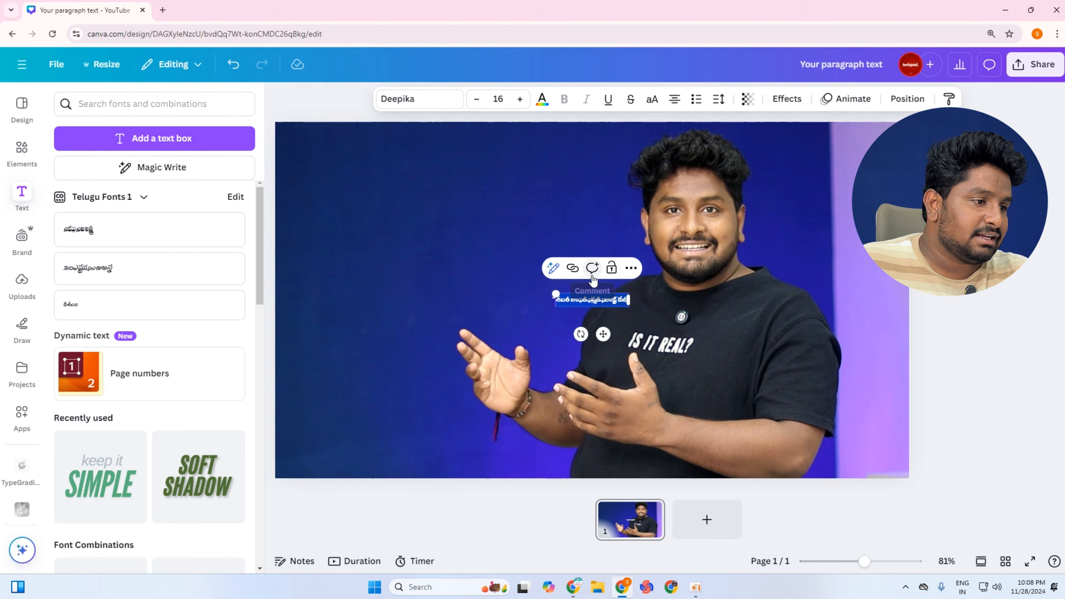
drag(548, 292, 349, 259)
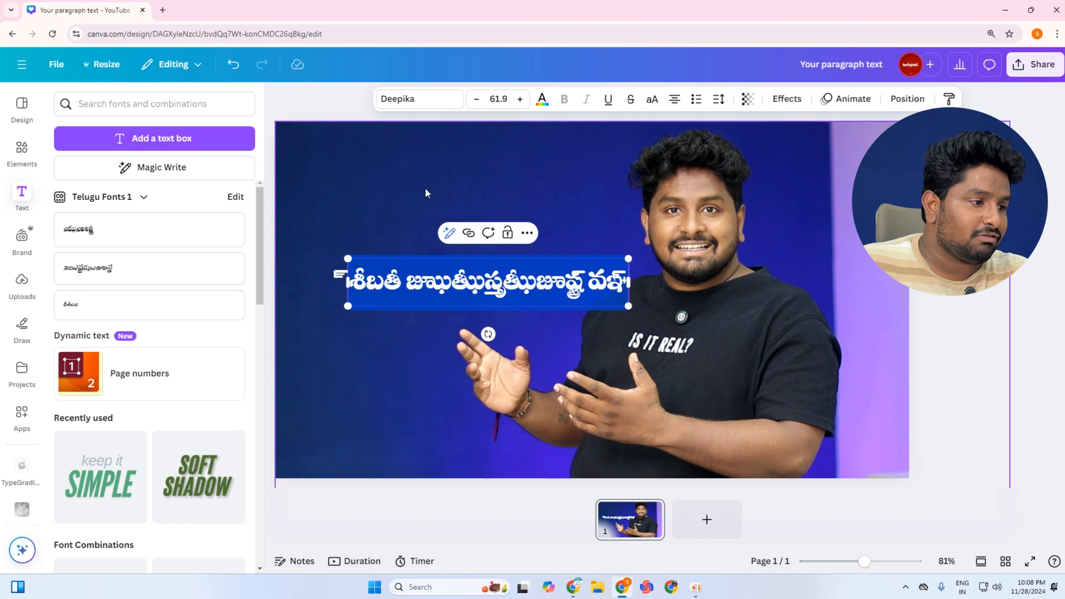
click(689, 303)
click(458, 300)
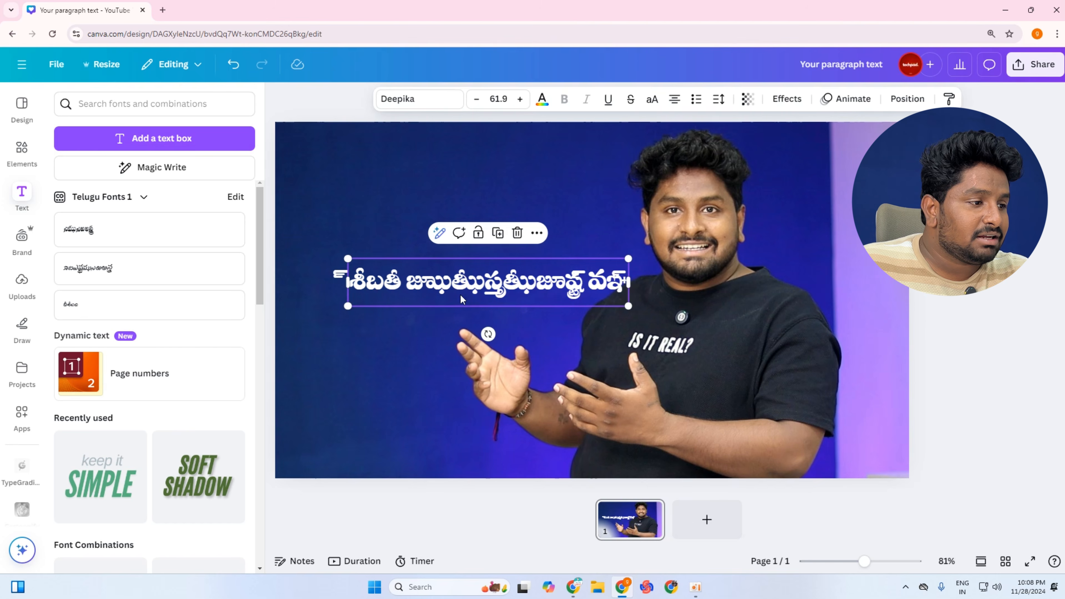
drag(458, 300, 432, 219)
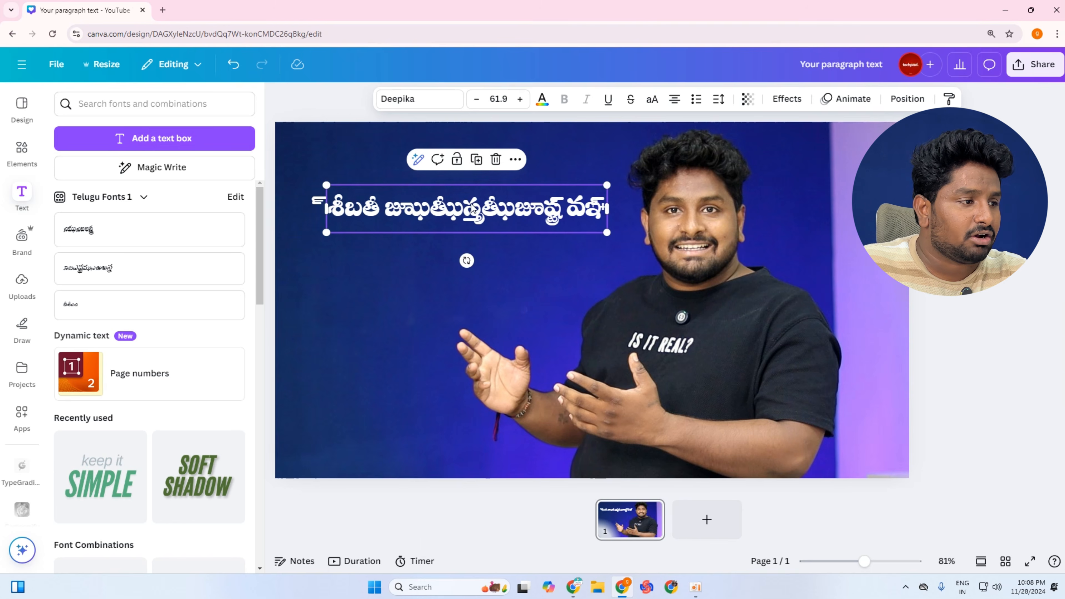
Set the text box's font to Anton and clear its placeholder text.
click(392, 106)
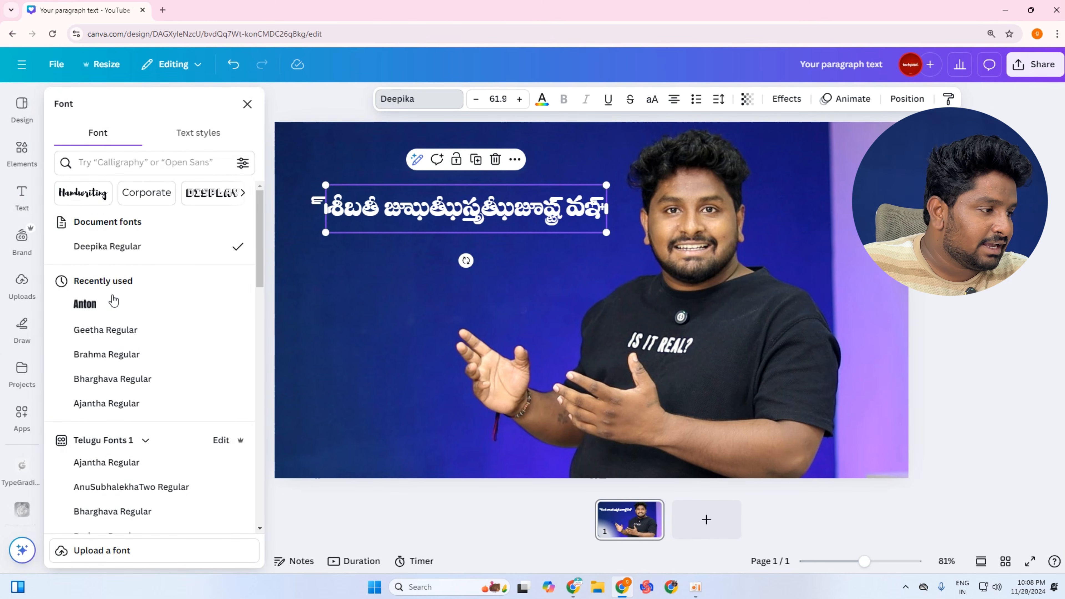
click(121, 304)
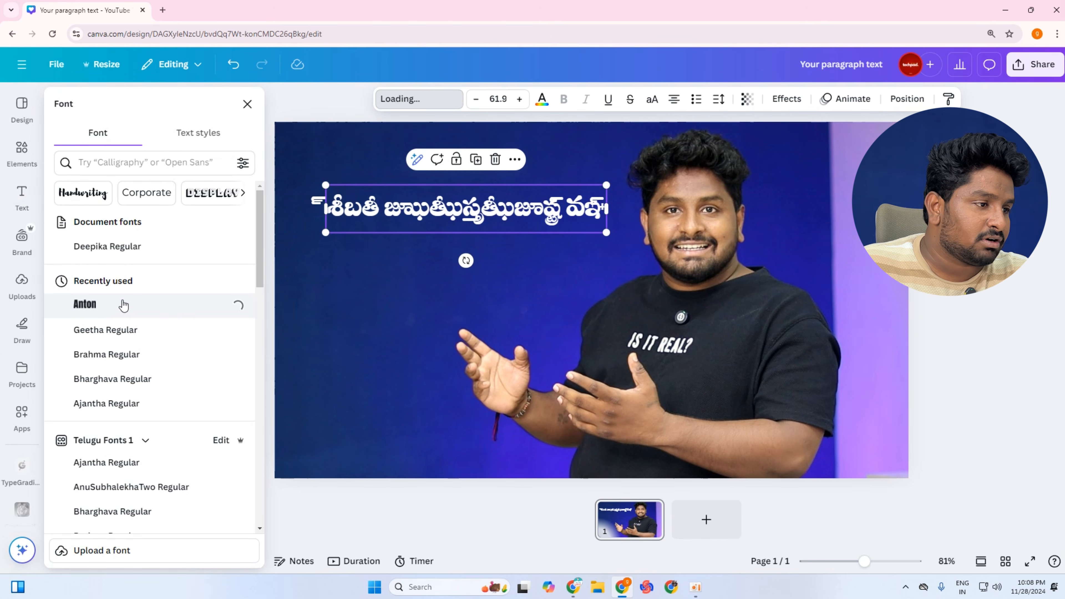
double_click(586, 197)
key(BackSpace)
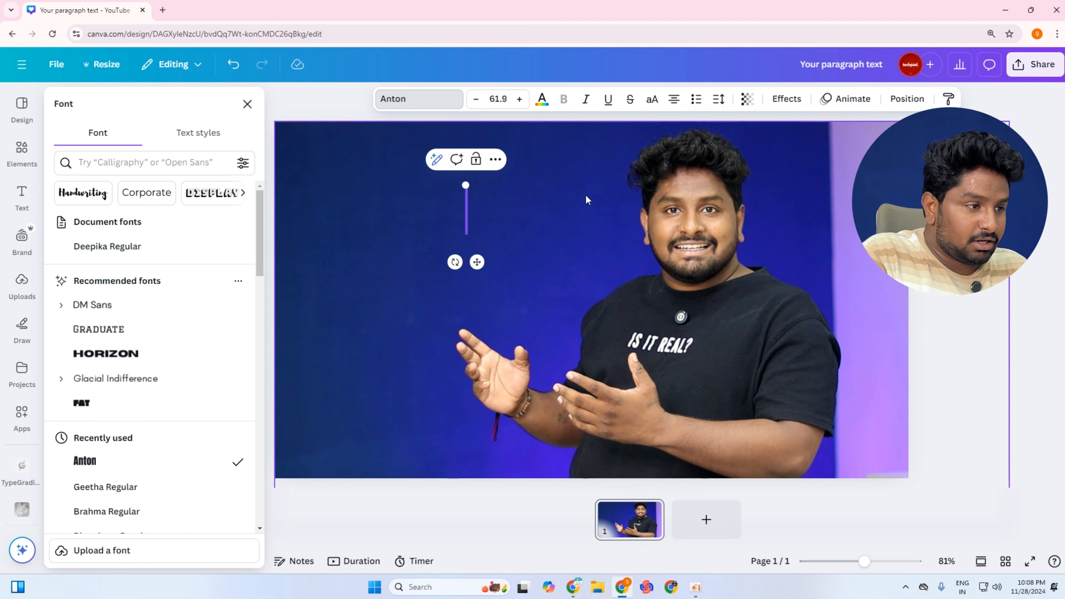
Enter the man's first name in capitals as a single line in the empty Anton text box.
text(gAN)
key(BackSpace)
key(BackSpace)
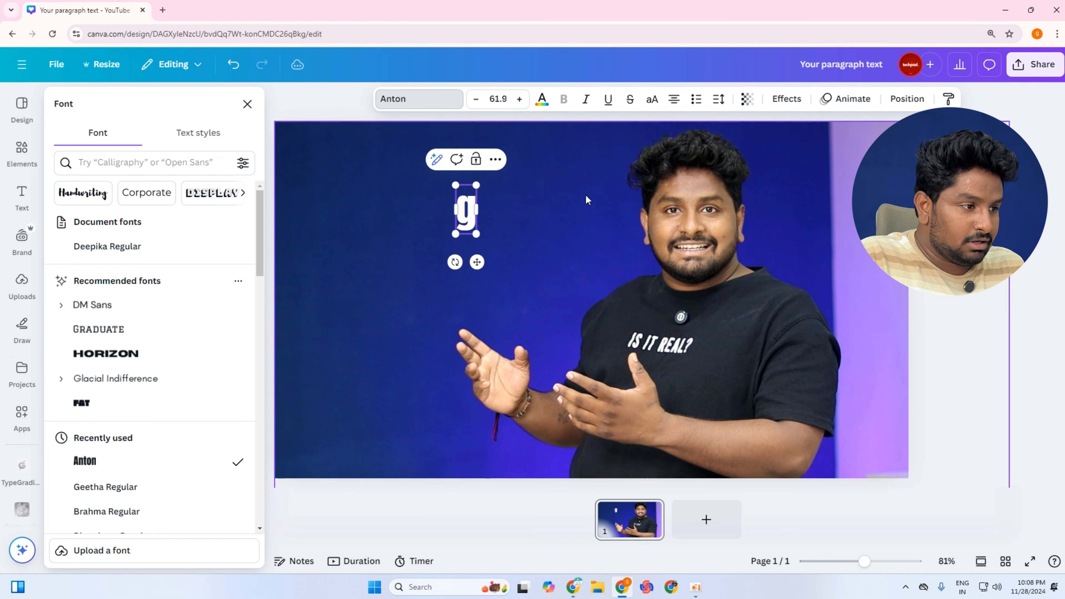
key(BackSpace)
text(g)
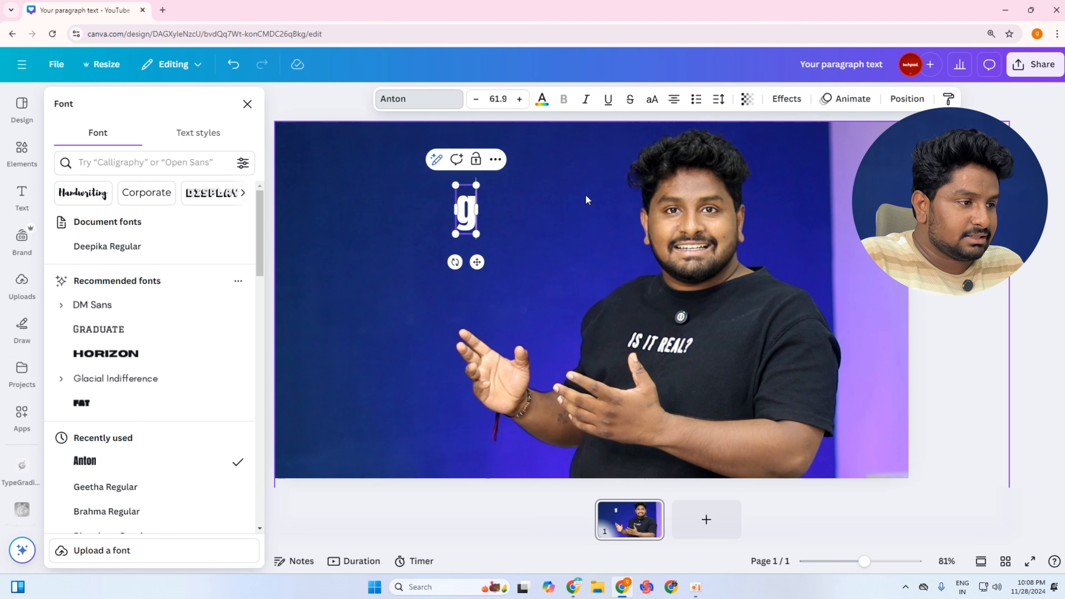
key(BackSpace)
text(A)
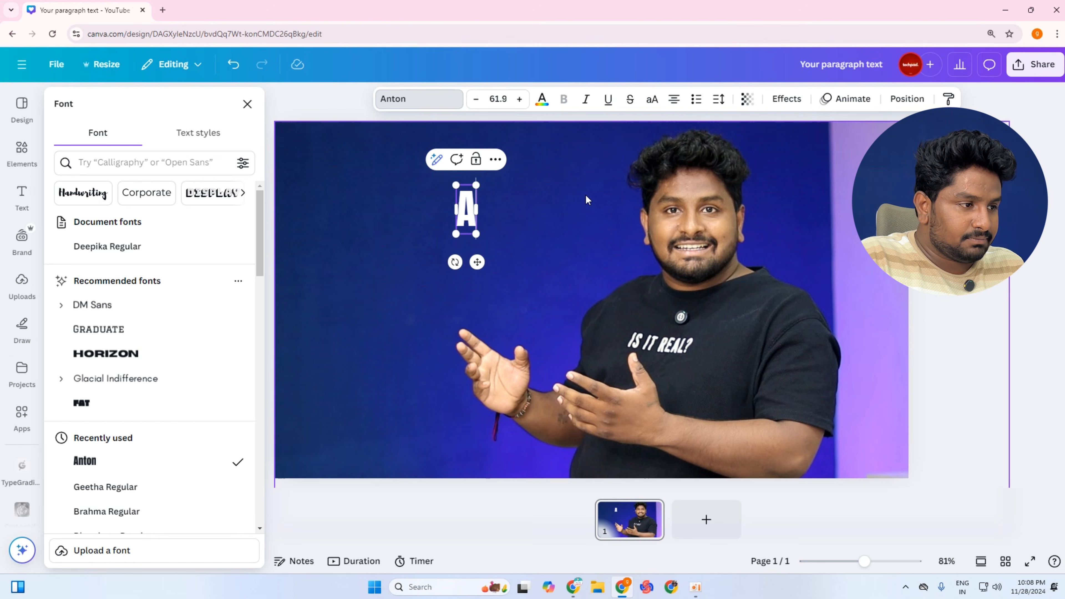
key(BackSpace)
text(GANESHG)
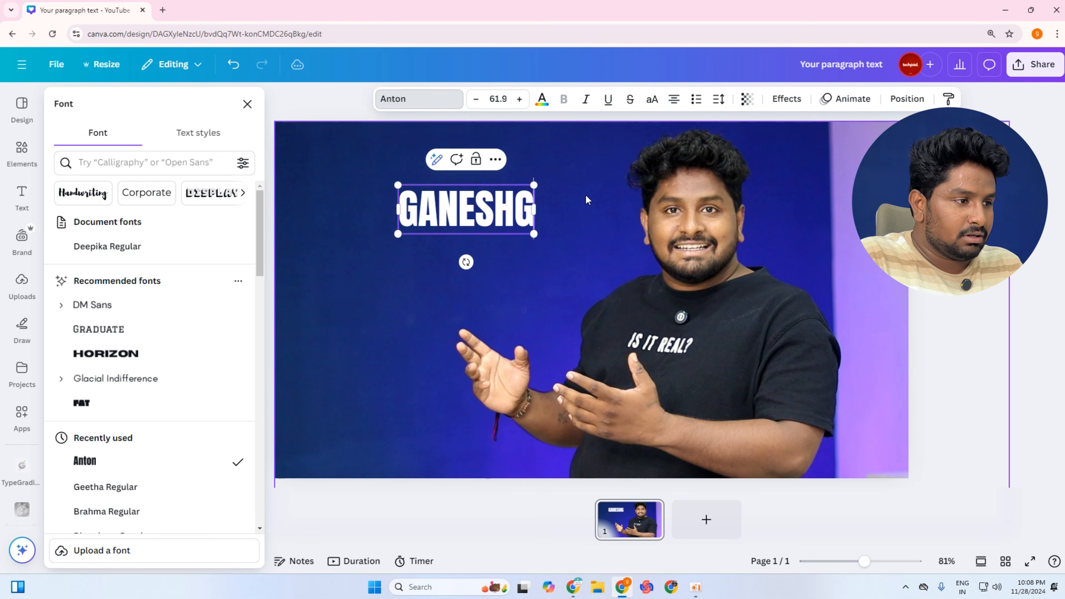
key(BackSpace)
key(Return)
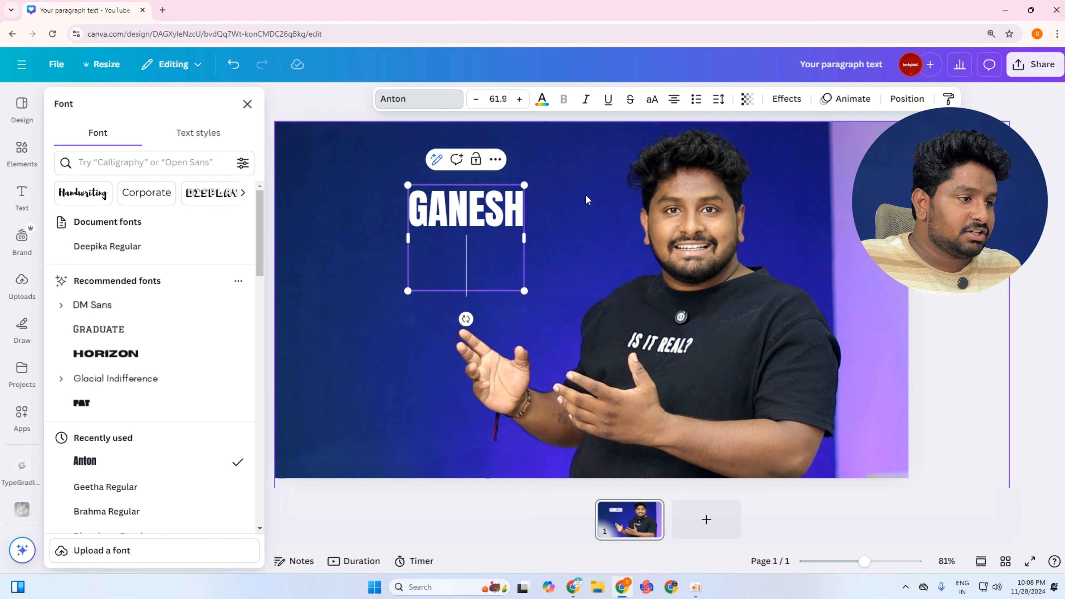
key(BackSpace)
click(653, 234)
Enlarge the name title to font size 165 and place it across the background beside the man's head.
click(418, 195)
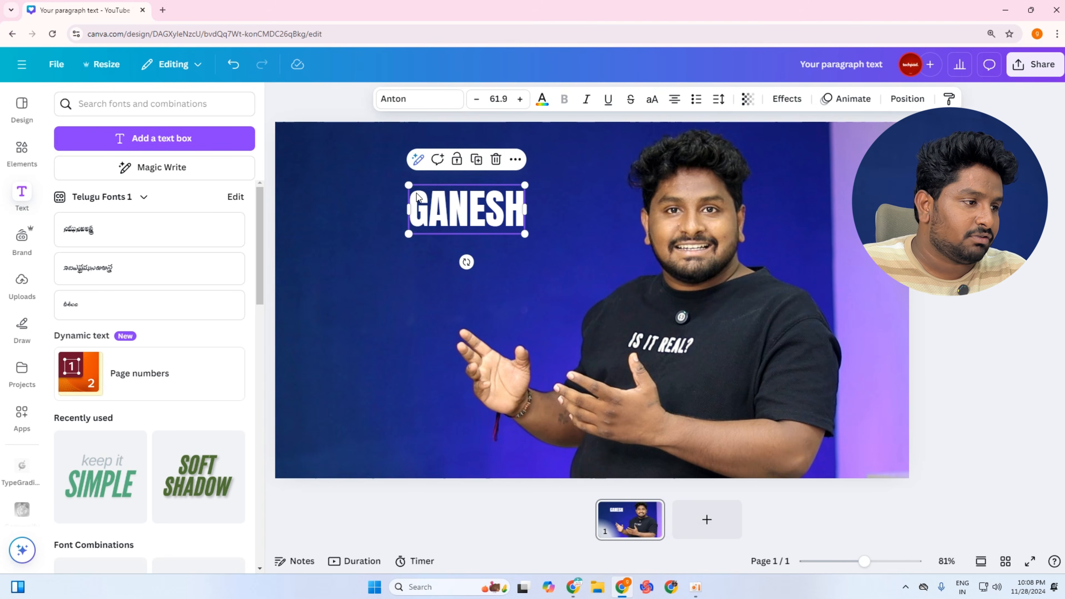
drag(408, 185, 305, 141)
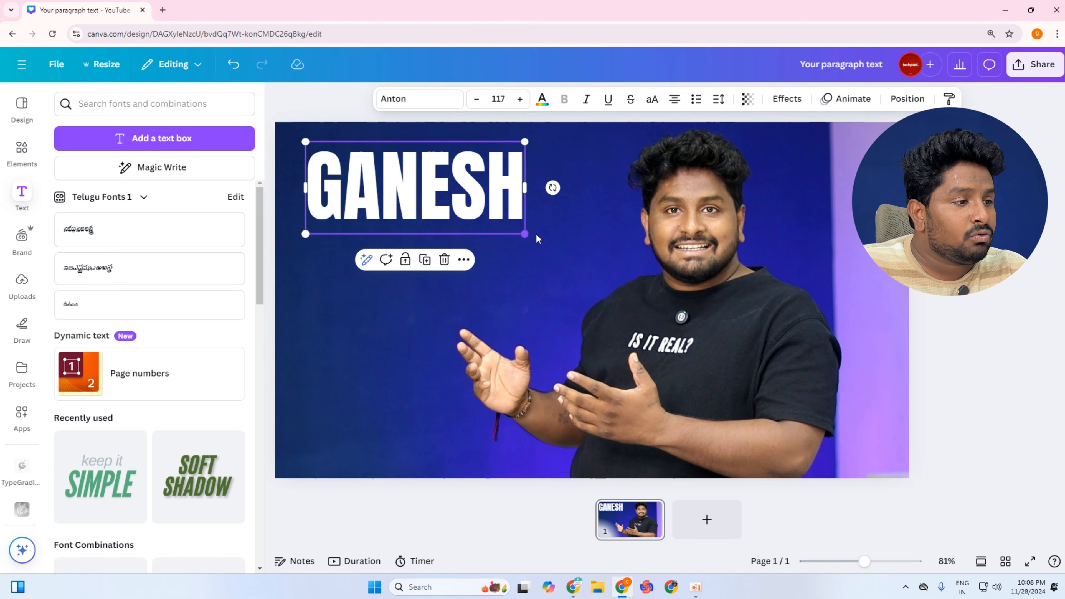
drag(525, 234, 614, 271)
click(629, 290)
drag(499, 203, 501, 212)
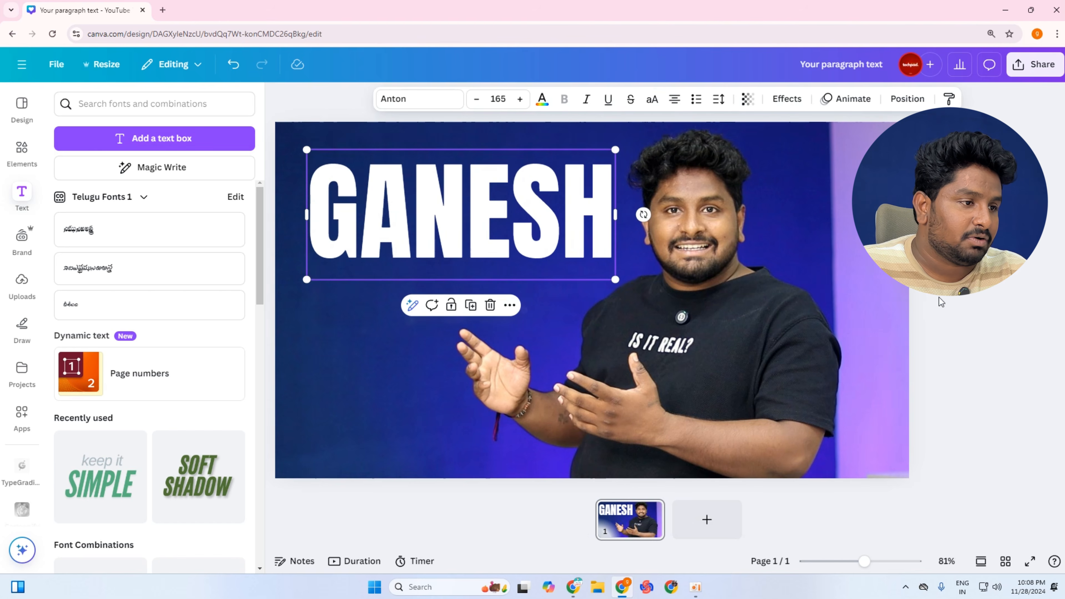
click(941, 301)
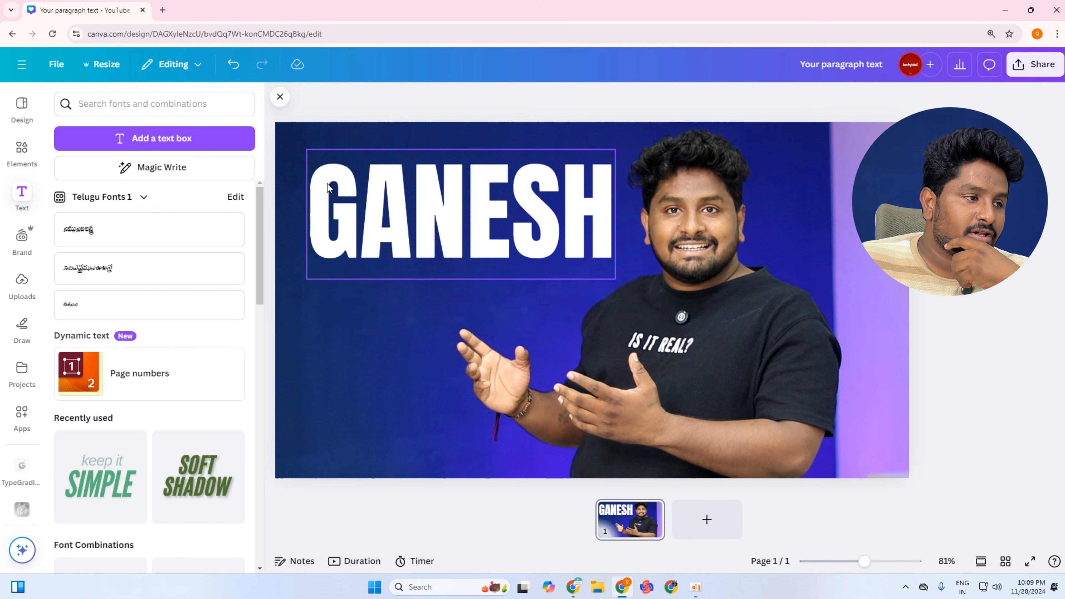
click(347, 197)
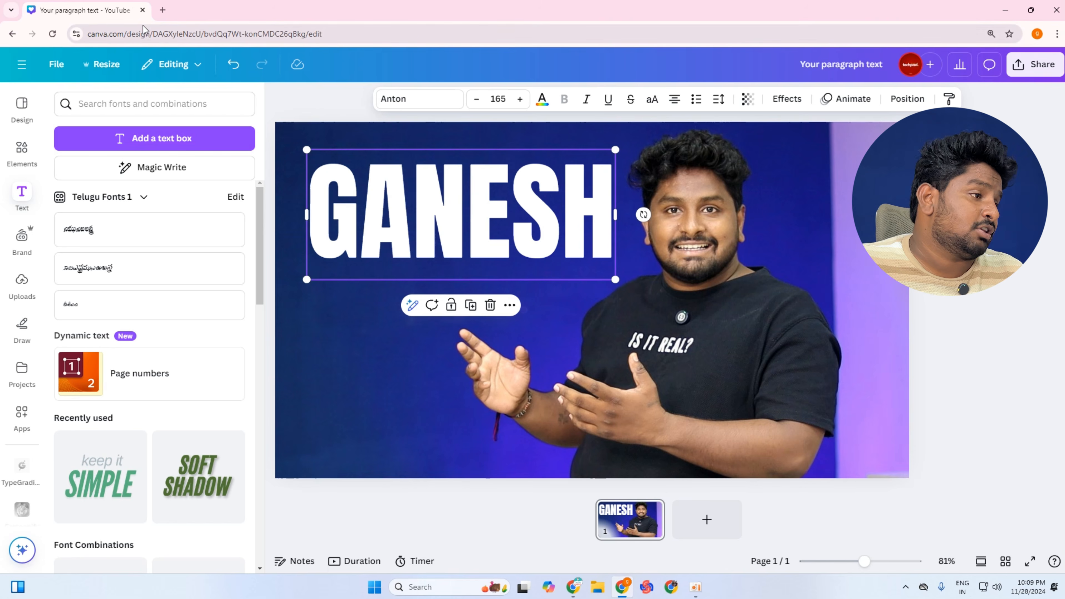
Search for "google input tools" in a new browser tab, open its online try-out page and set the language to Telugu.
click(163, 10)
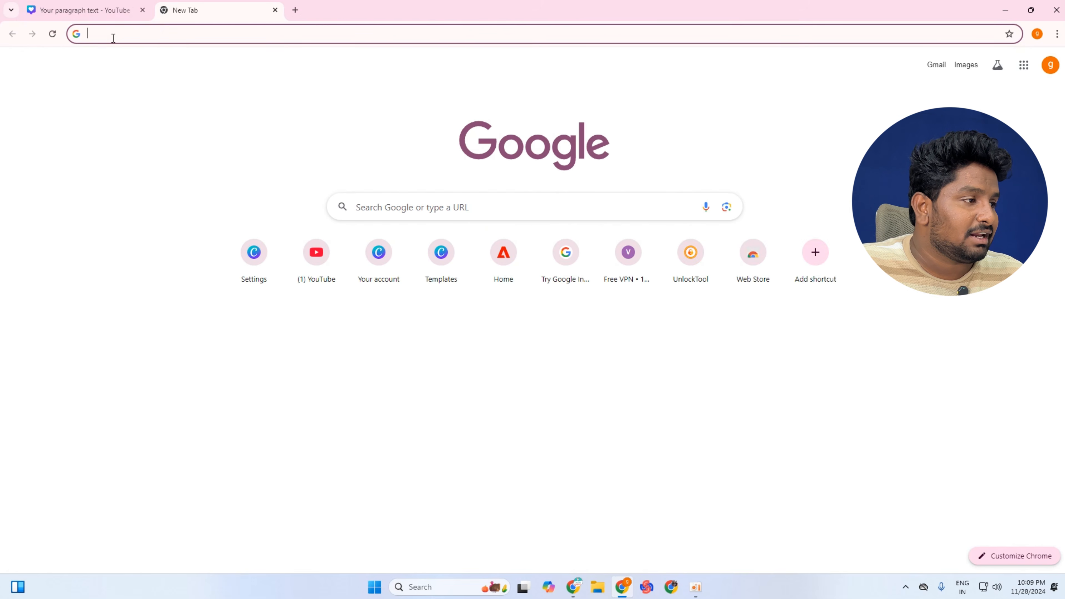
click(141, 36)
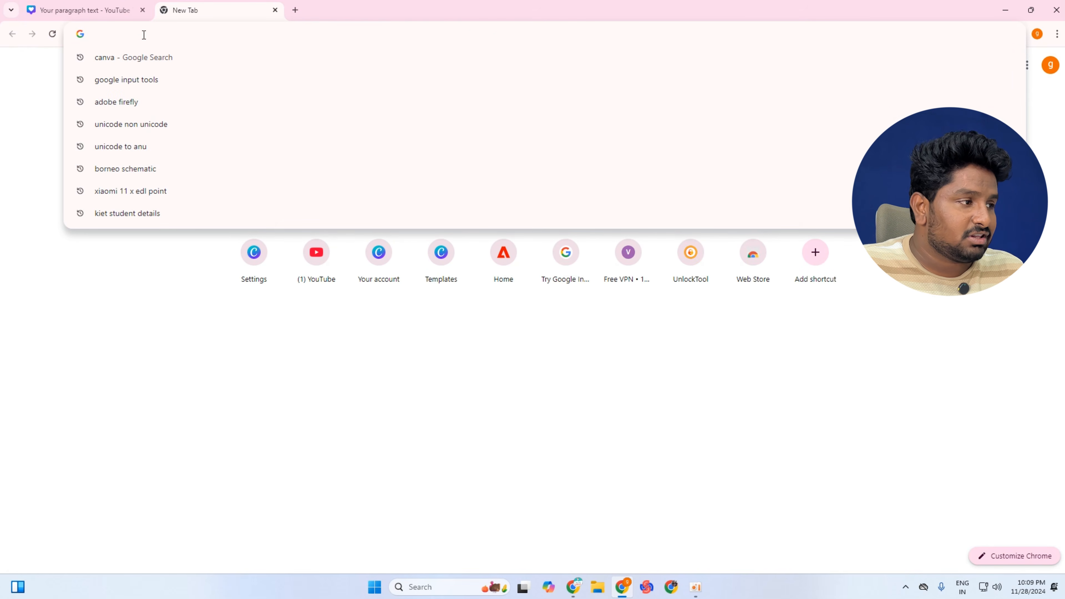
click(141, 78)
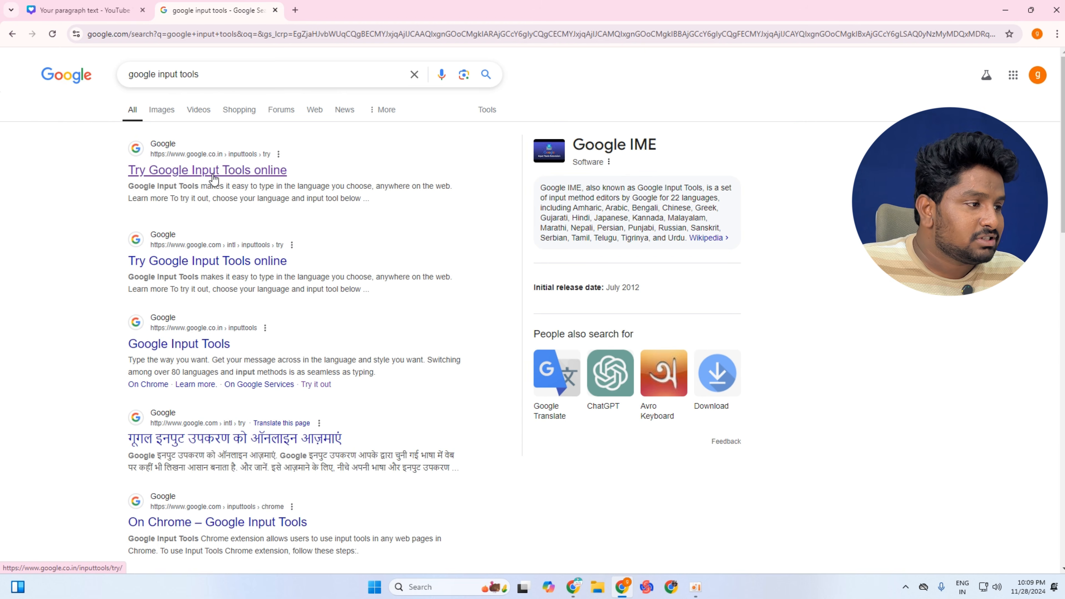
click(226, 176)
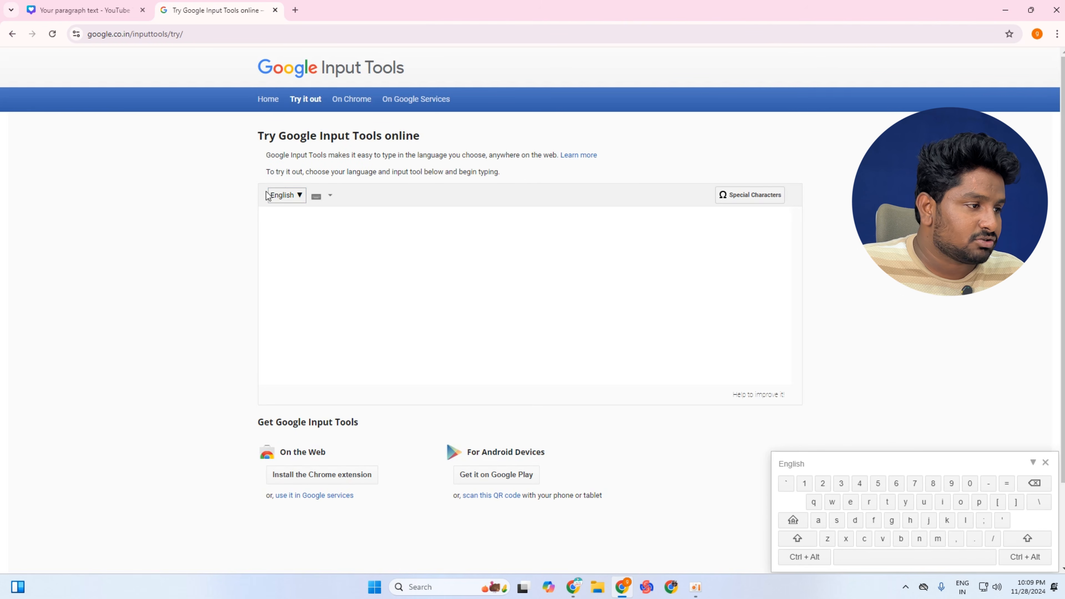
click(291, 200)
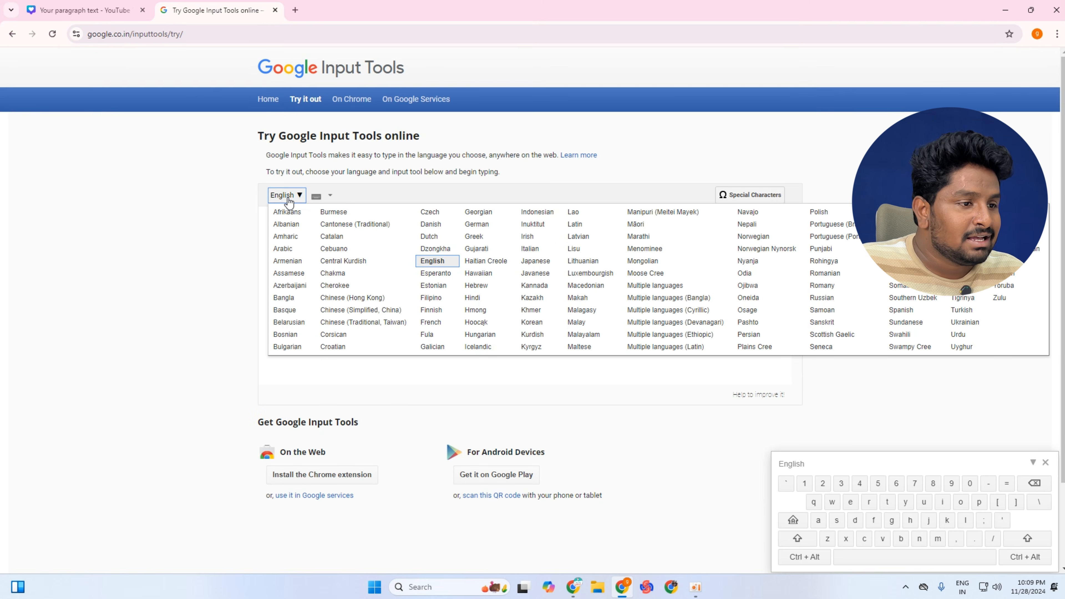
click(961, 261)
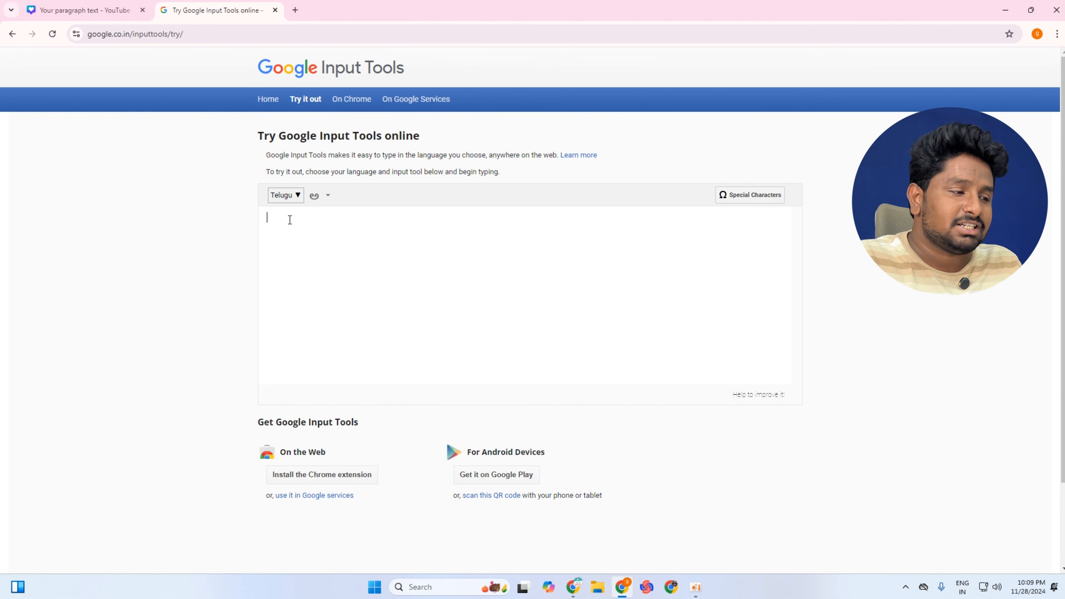
Write the Telugu phrase "ఇదే నా కొత్త" by transliterating "idhe naa kottha".
text(idhe)
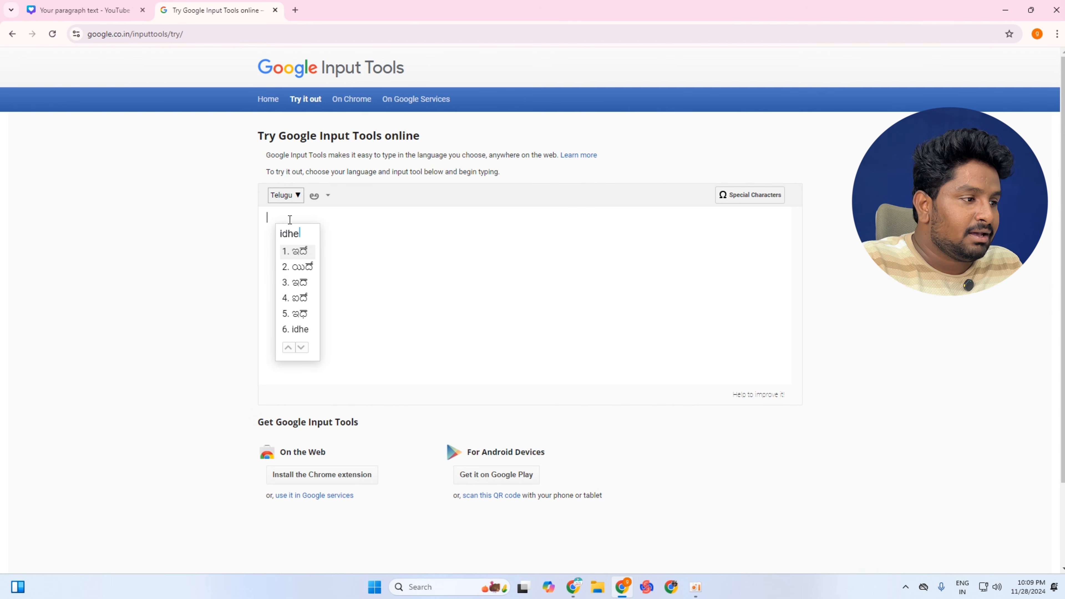
text( naa )
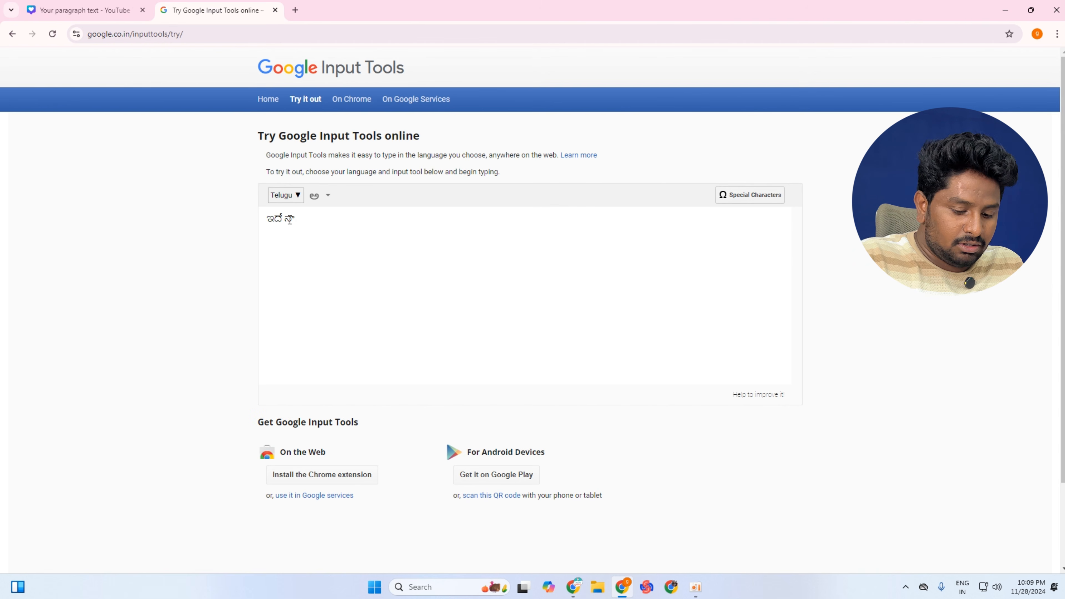
text(k)
key(BackSpace)
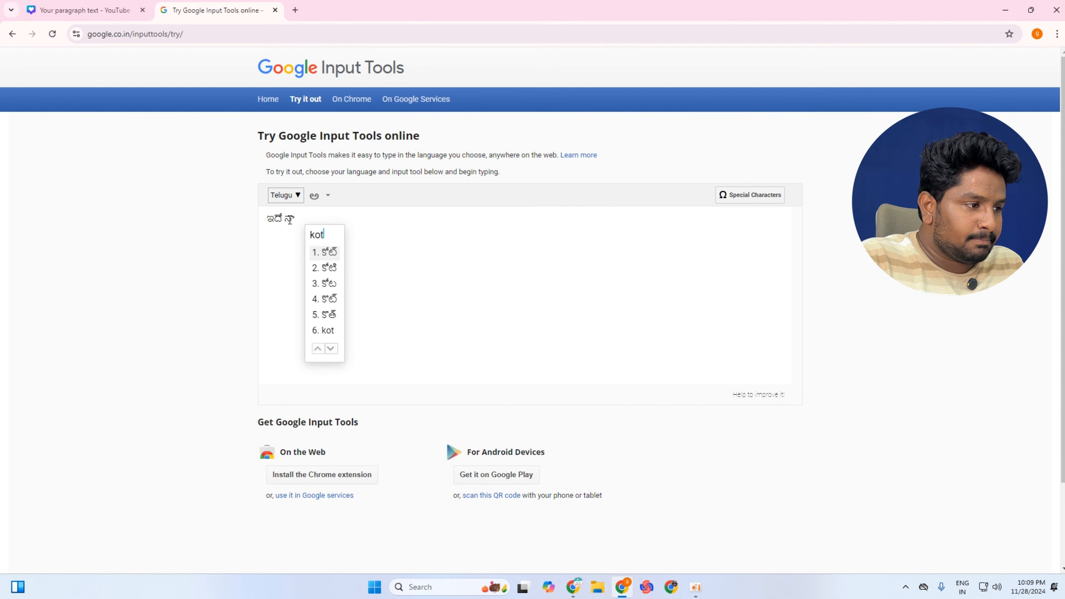
text(tha)
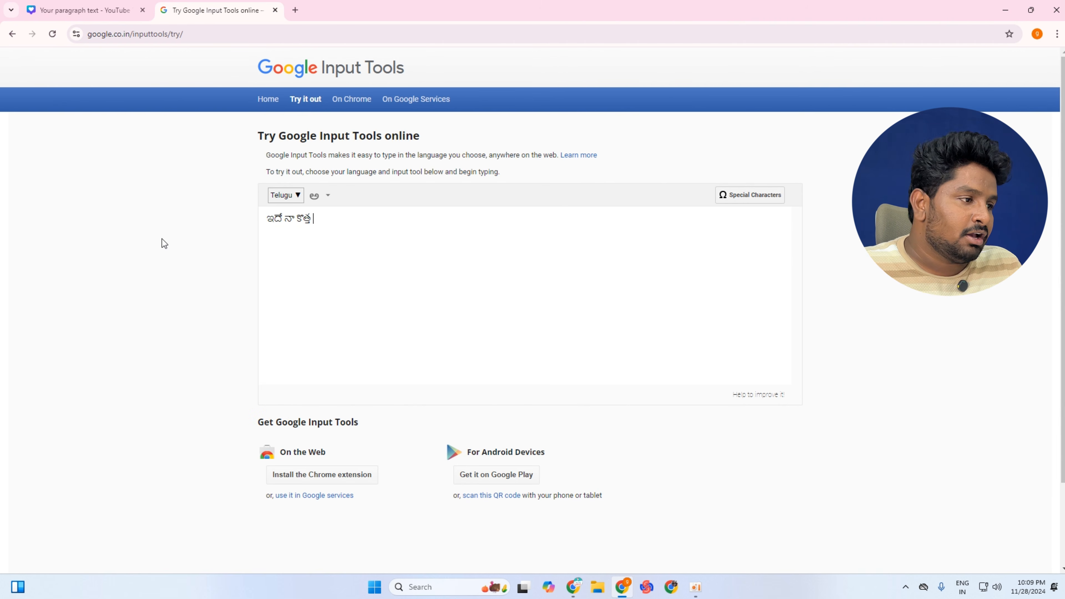
Copy the whole Telugu phrase from the Google Input Tools text area.
key(ctrl+a)
right_click(297, 218)
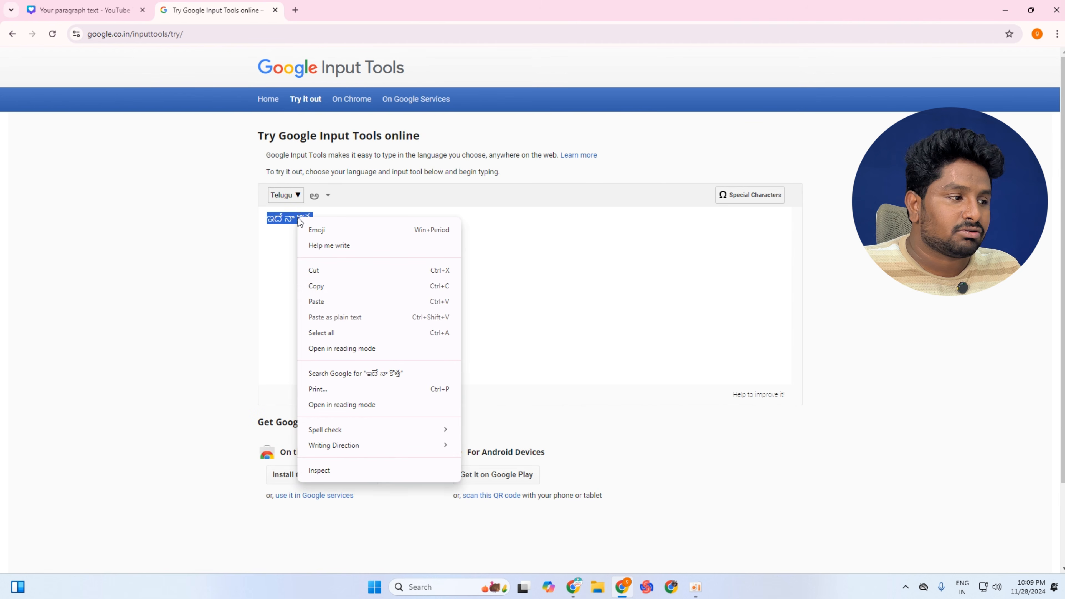
click(333, 288)
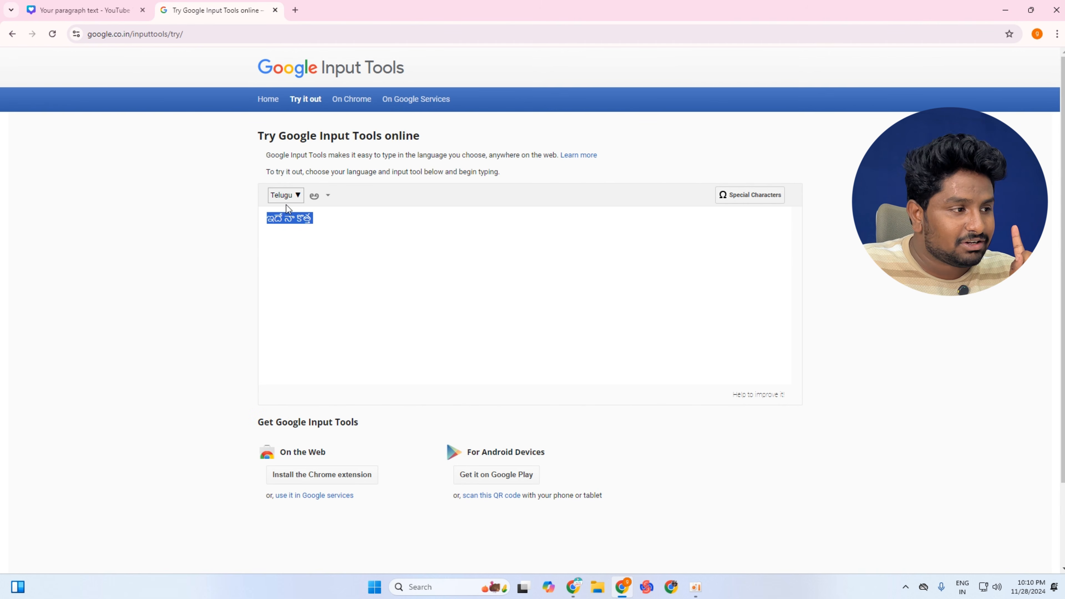
right_click(290, 218)
click(323, 283)
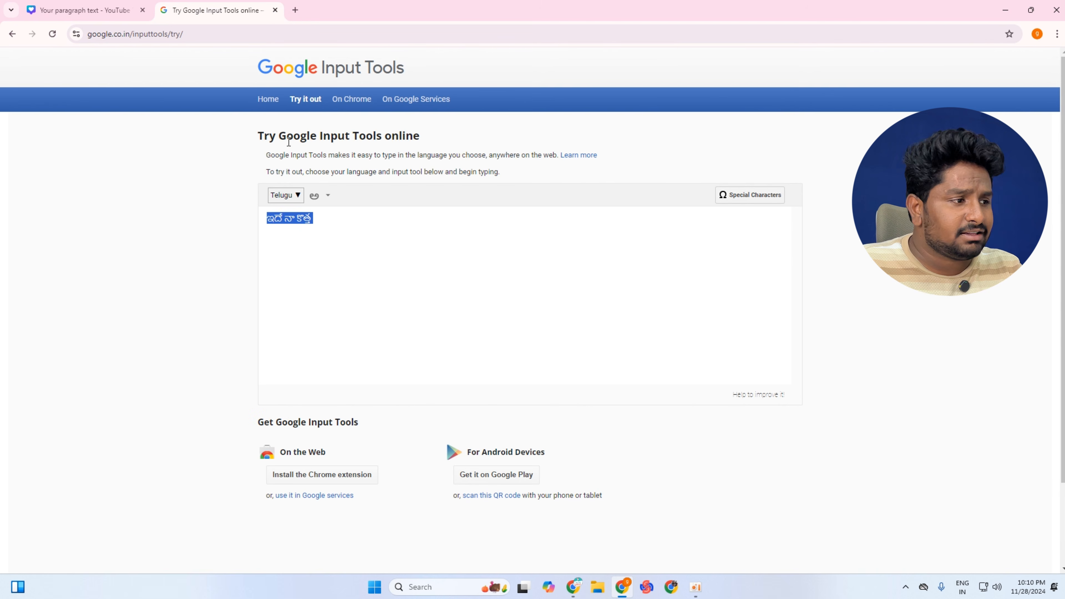
Search for "unicode non unicode" in another browser tab and open the kolichala.com Unicode to non-Unicode font converter.
click(296, 10)
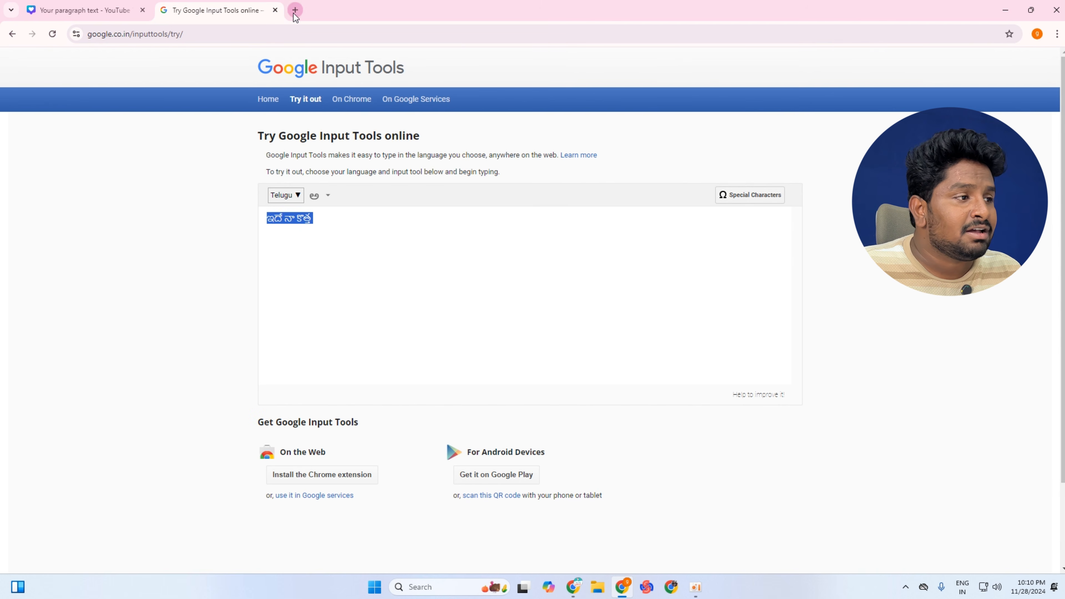
click(303, 33)
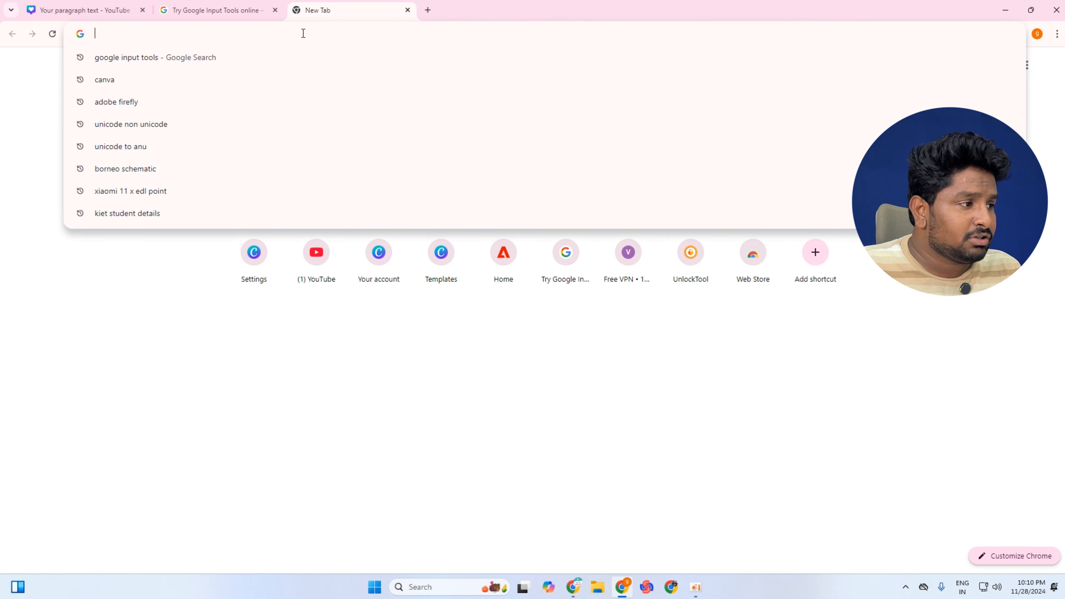
click(212, 124)
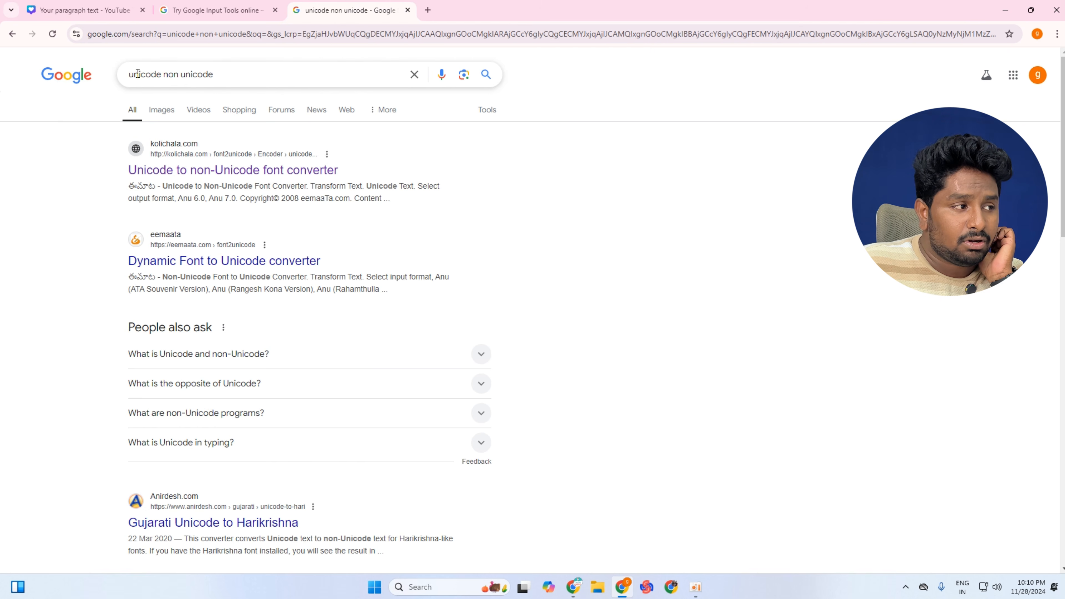
click(183, 176)
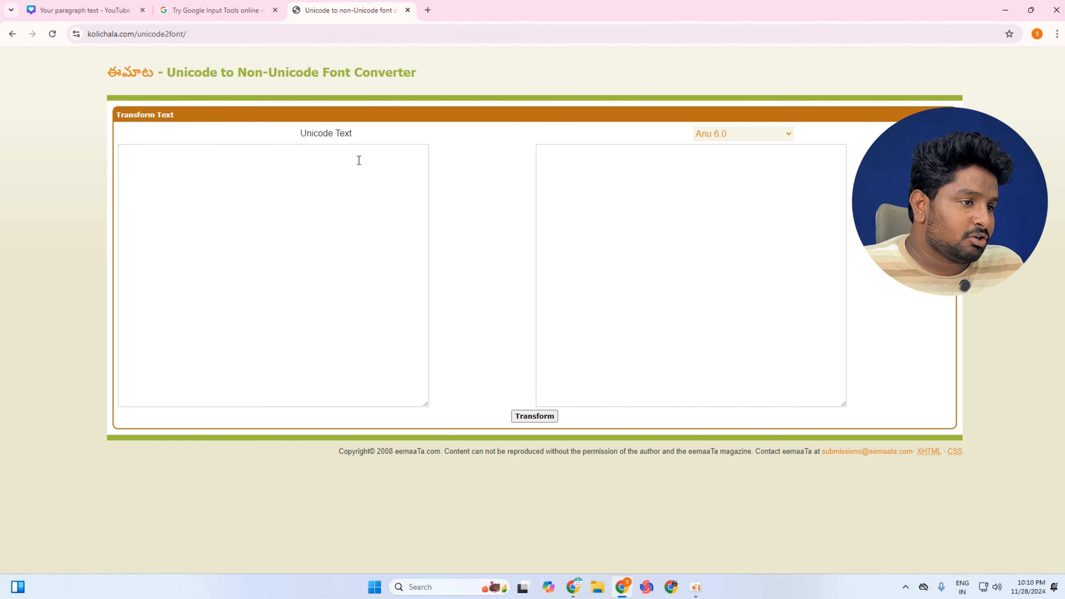
Paste the copied Telugu phrase as the Unicode text and convert it to the Anu 7.0 format.
click(262, 158)
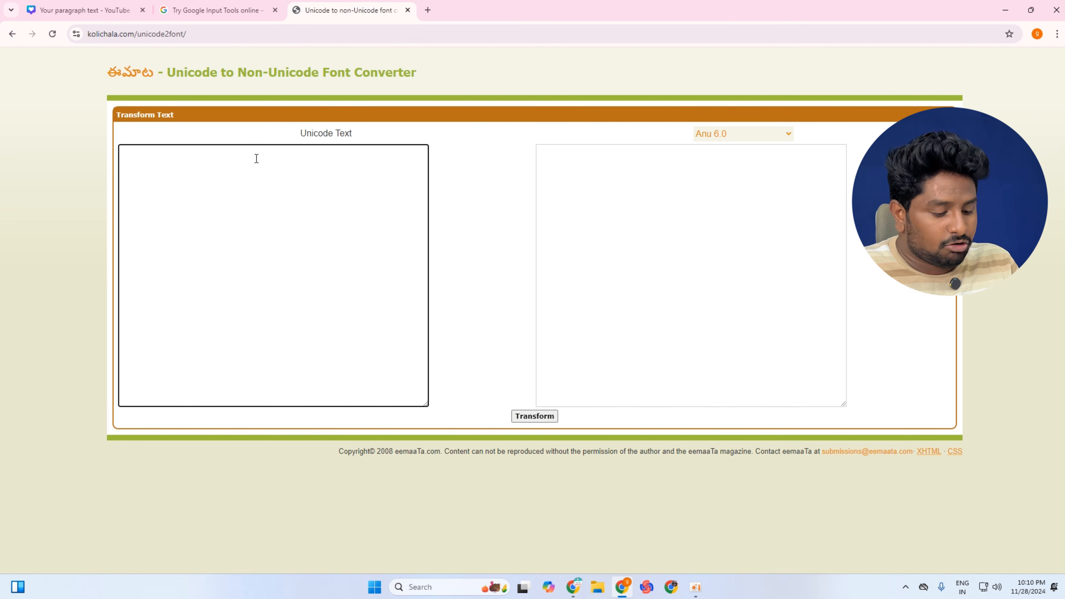
key(ctrl+v)
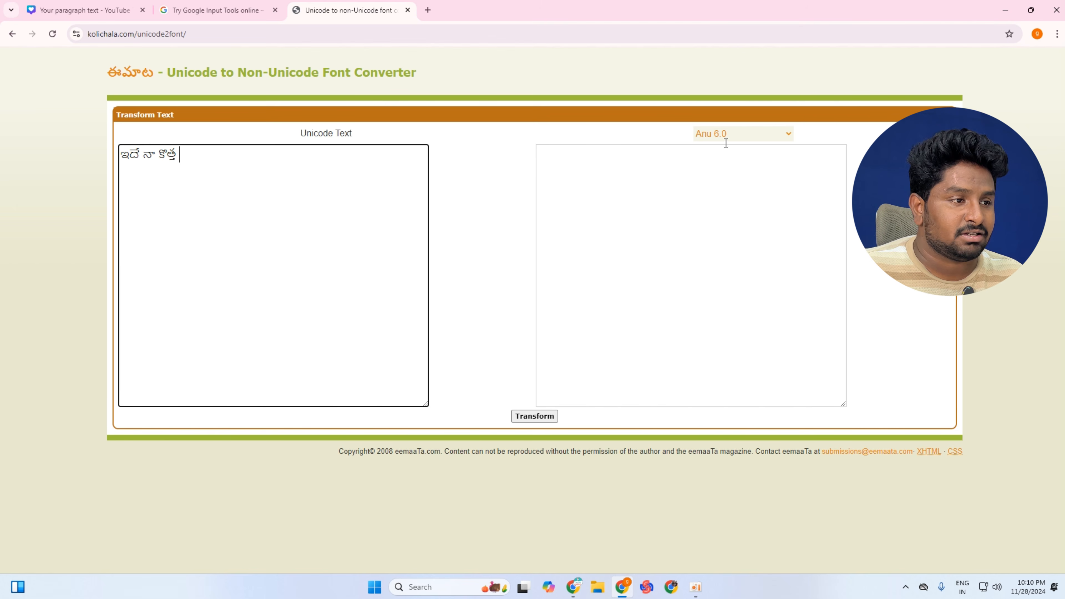
click(719, 135)
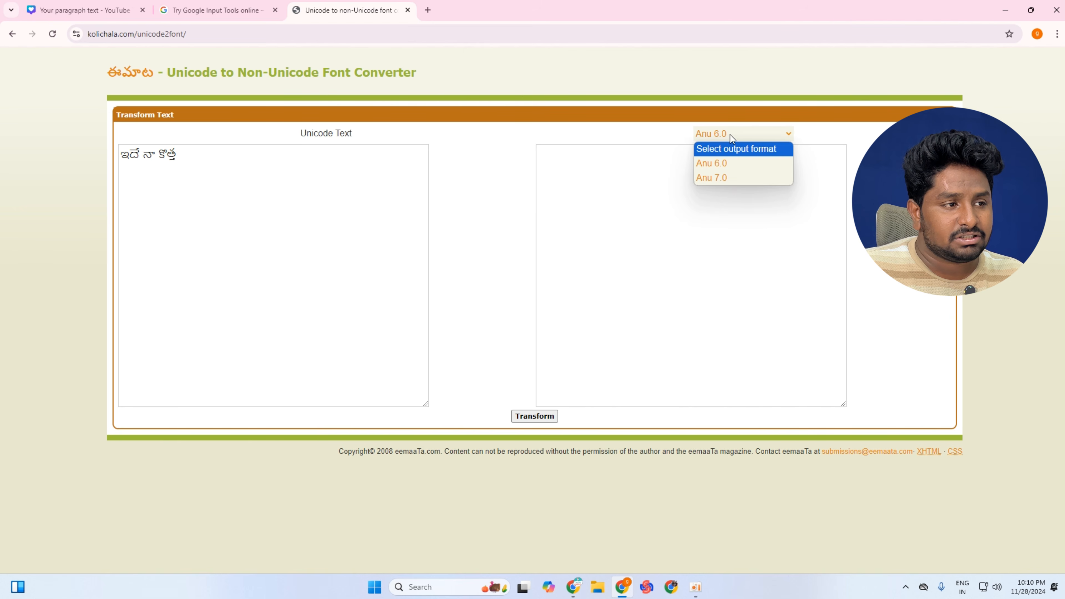
click(725, 180)
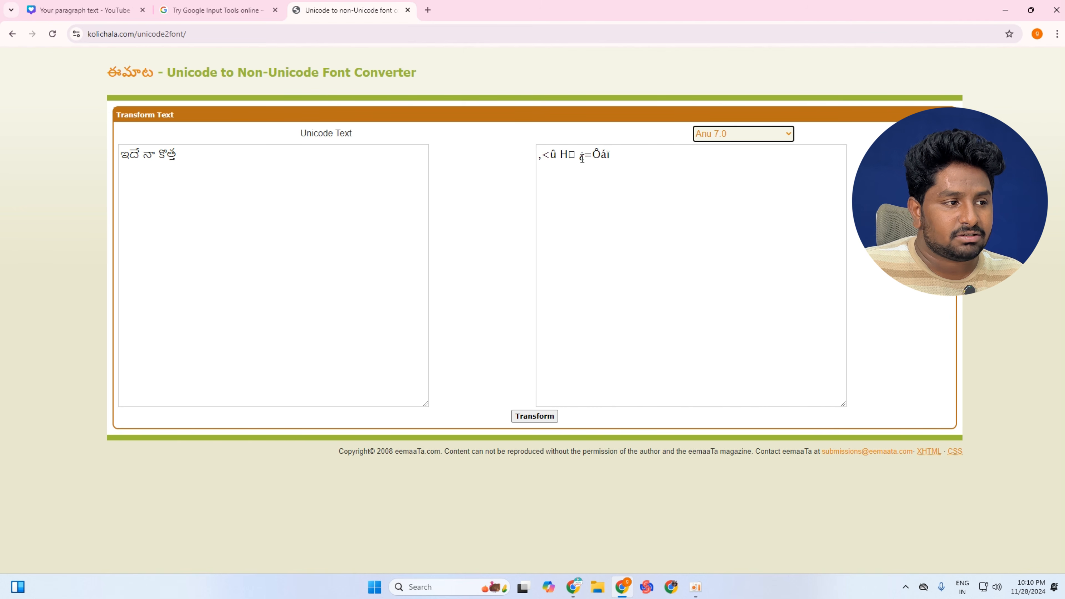
Copy the entire converted Anu 7.0 text and switch back to the Canva thumbnail design.
click(587, 157)
key(ctrl+a)
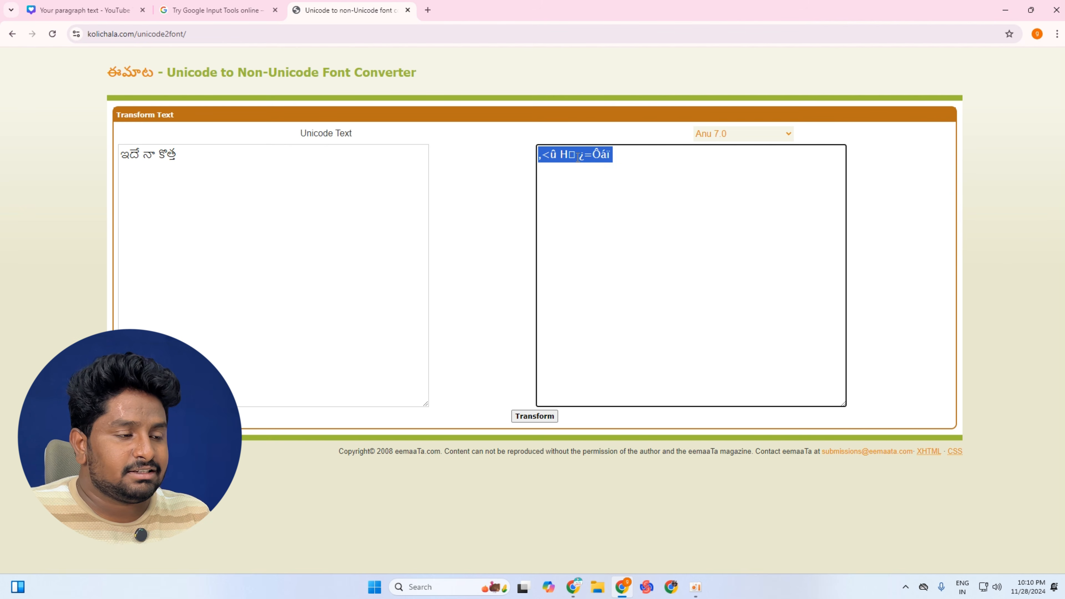
right_click(578, 157)
click(591, 170)
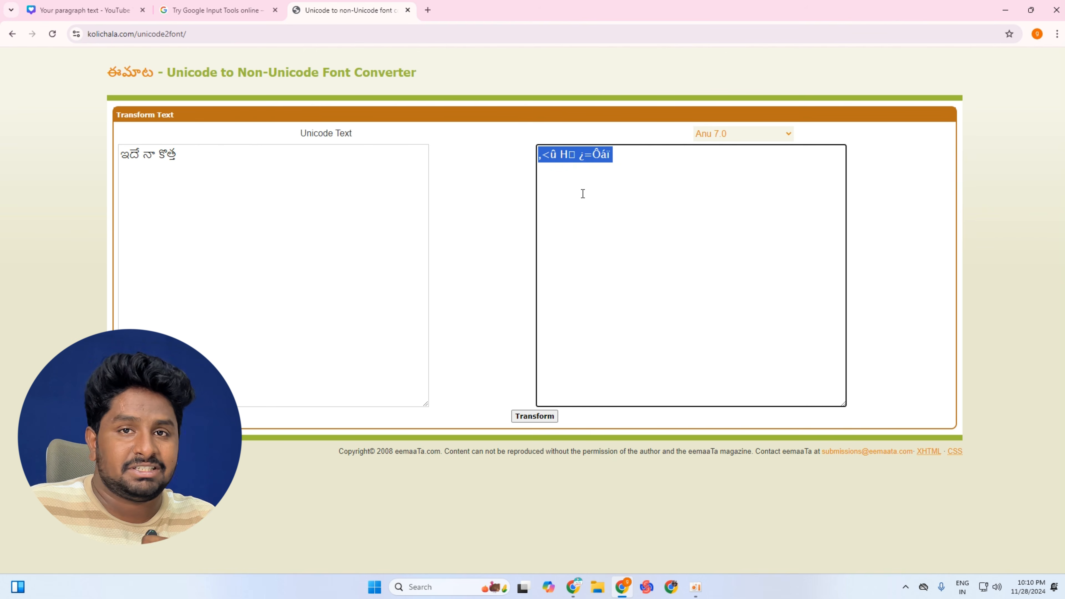
right_click(585, 155)
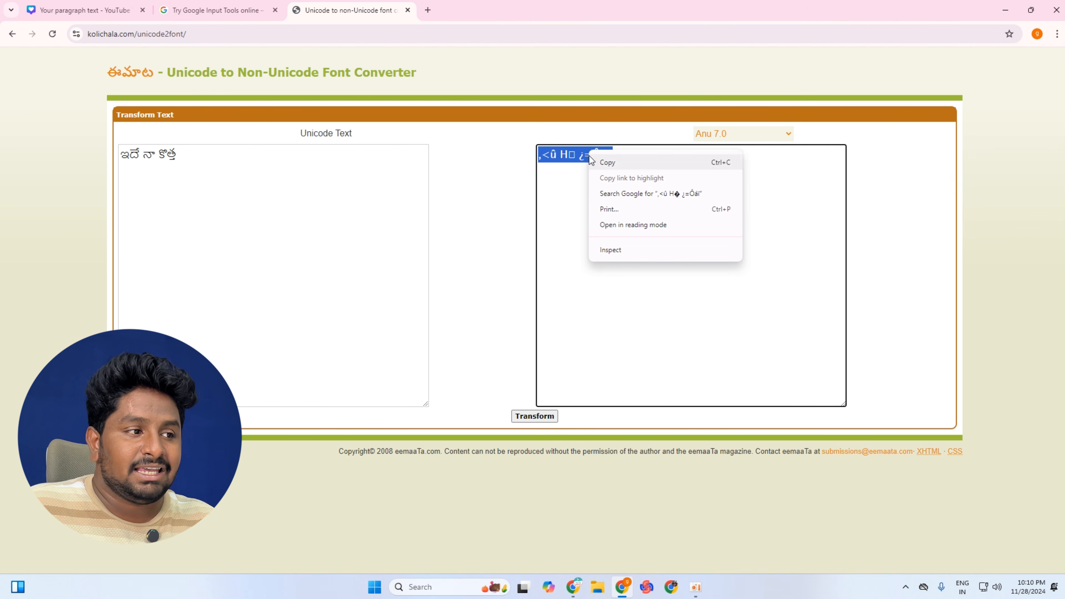
click(593, 168)
click(121, 10)
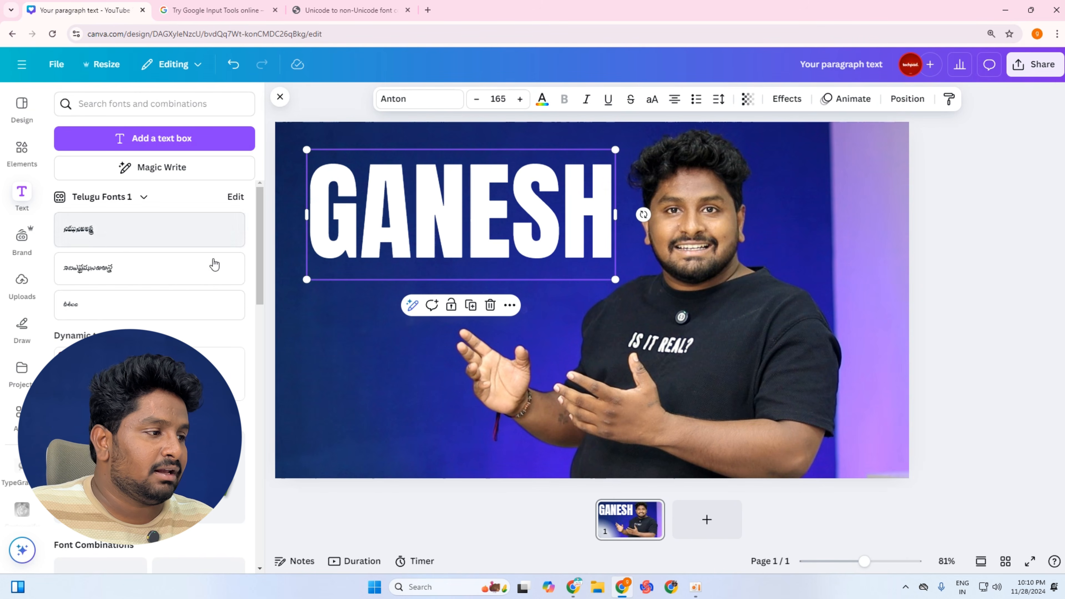
Add the first Telugu Fonts 1 text style, enlarge it to size 137 and replace its sample text with the copied Anu 7.0 text.
click(363, 348)
click(90, 231)
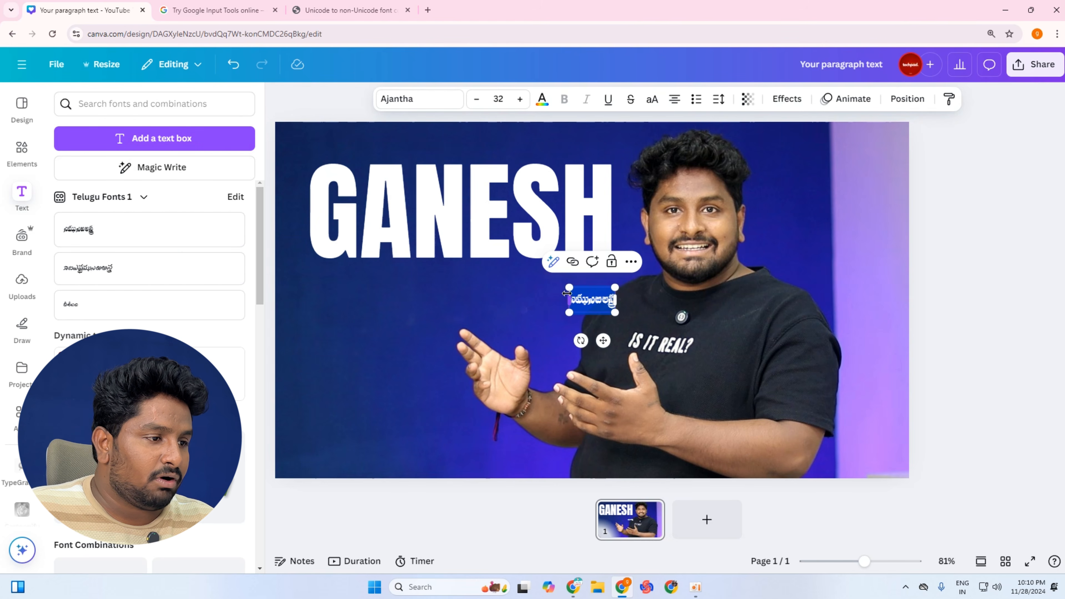
drag(569, 288, 418, 205)
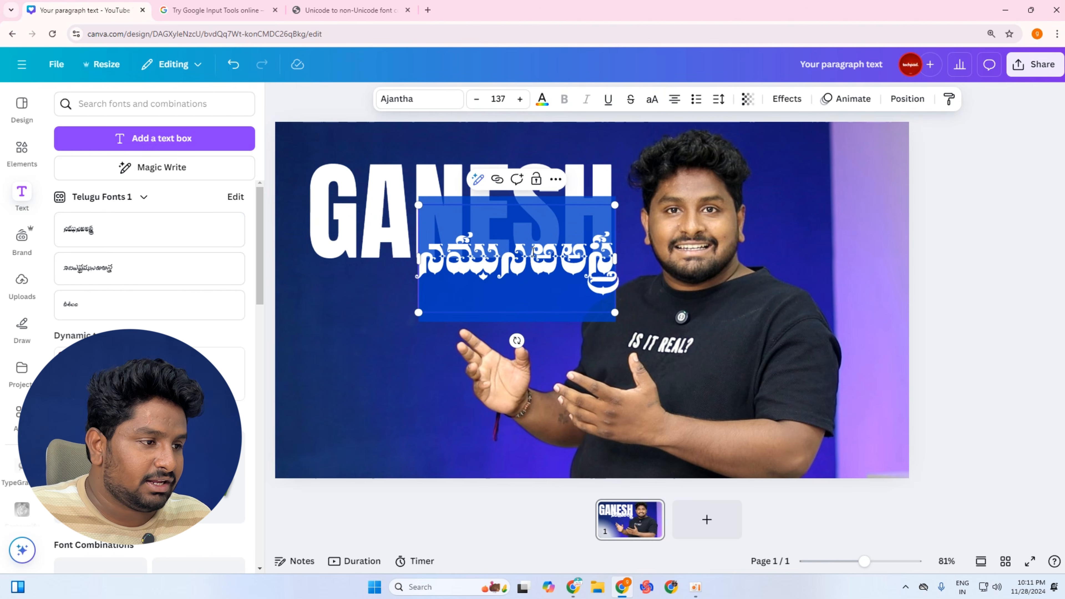
key(ctrl+v)
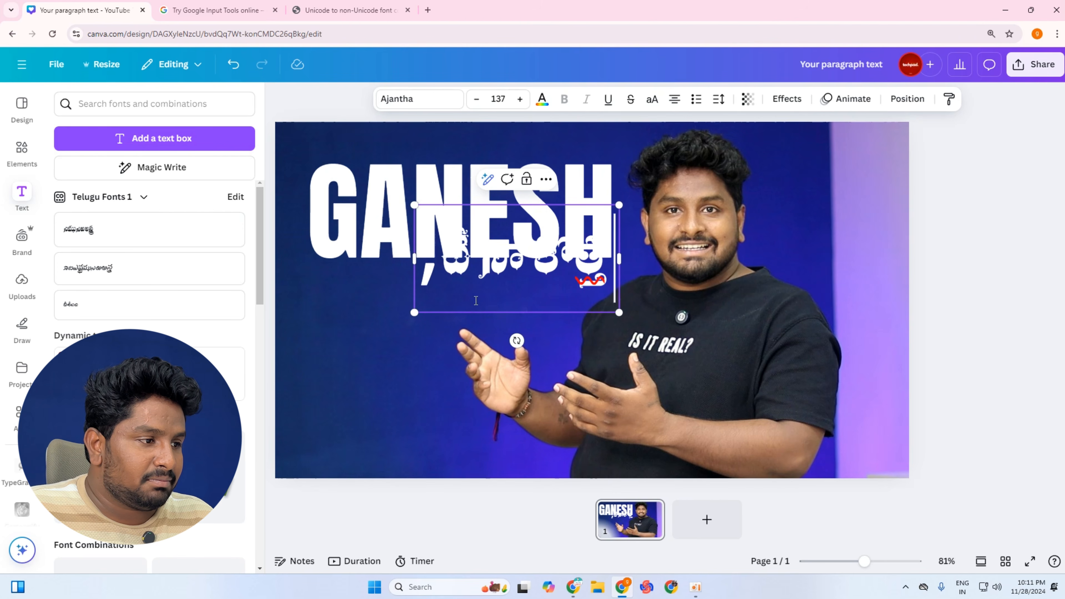
Enlarge the Telugu text to size 202 and position it directly below the name title.
click(535, 290)
drag(535, 290, 428, 332)
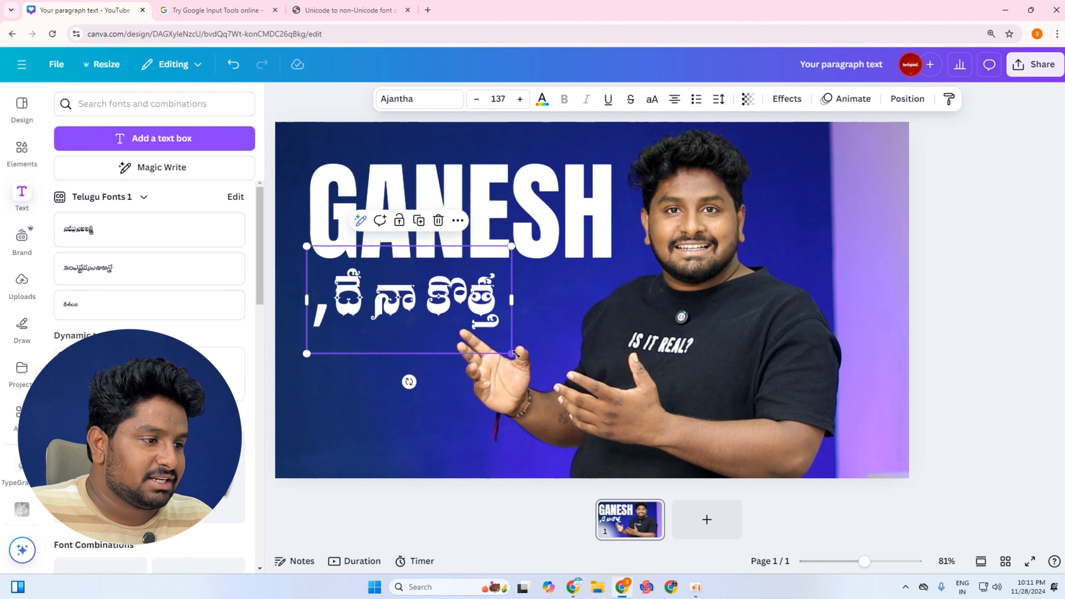
drag(512, 354, 623, 386)
drag(520, 318, 511, 297)
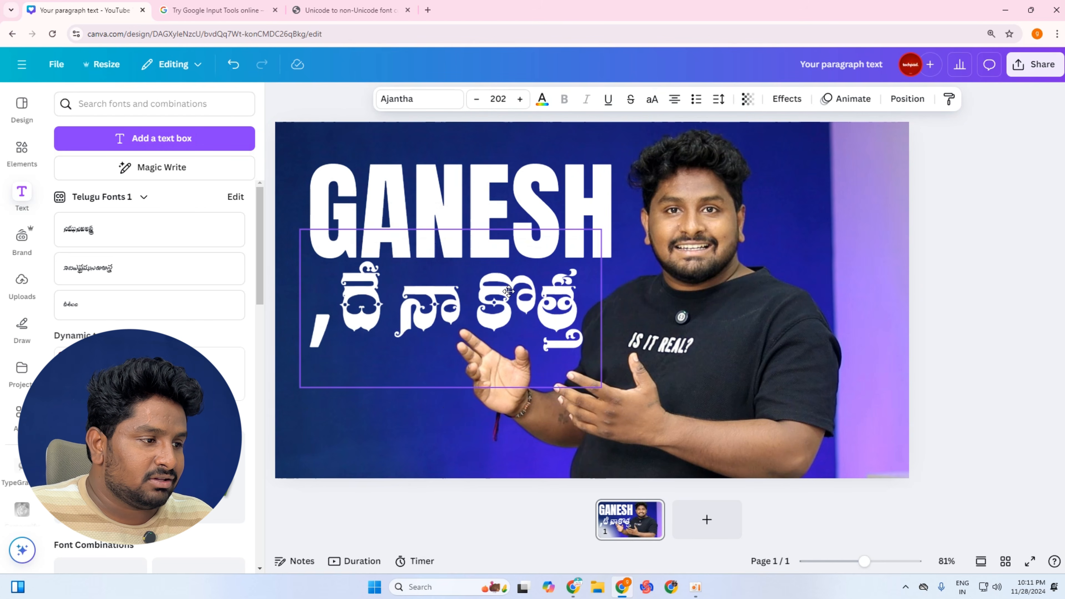
drag(339, 292, 347, 296)
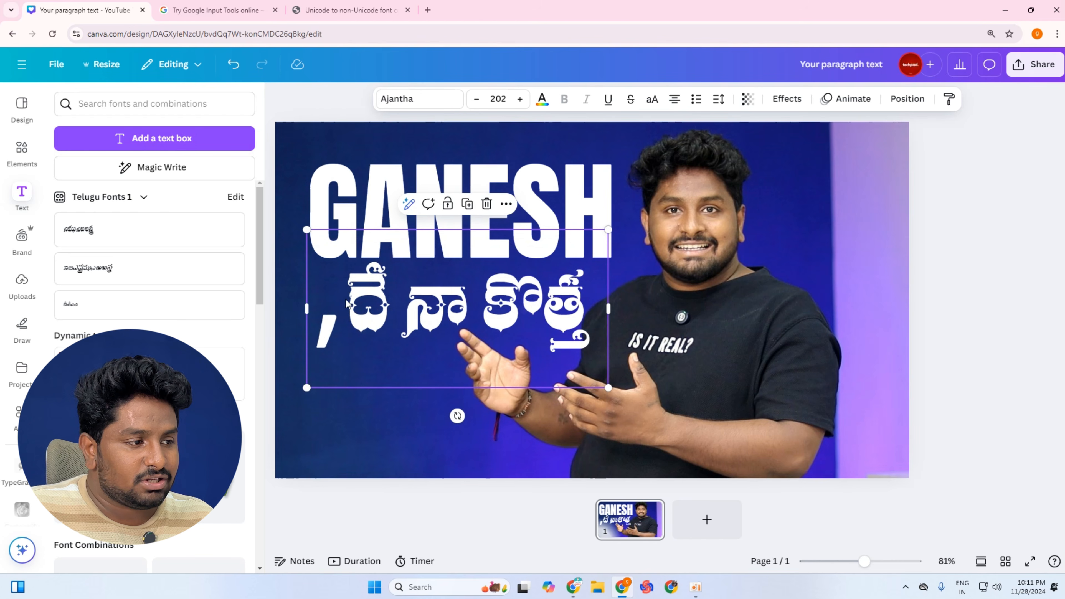
mouse_move(527, 324)
mouse_down()
mouse_move(522, 342)
mouse_move(515, 315)
mouse_up()
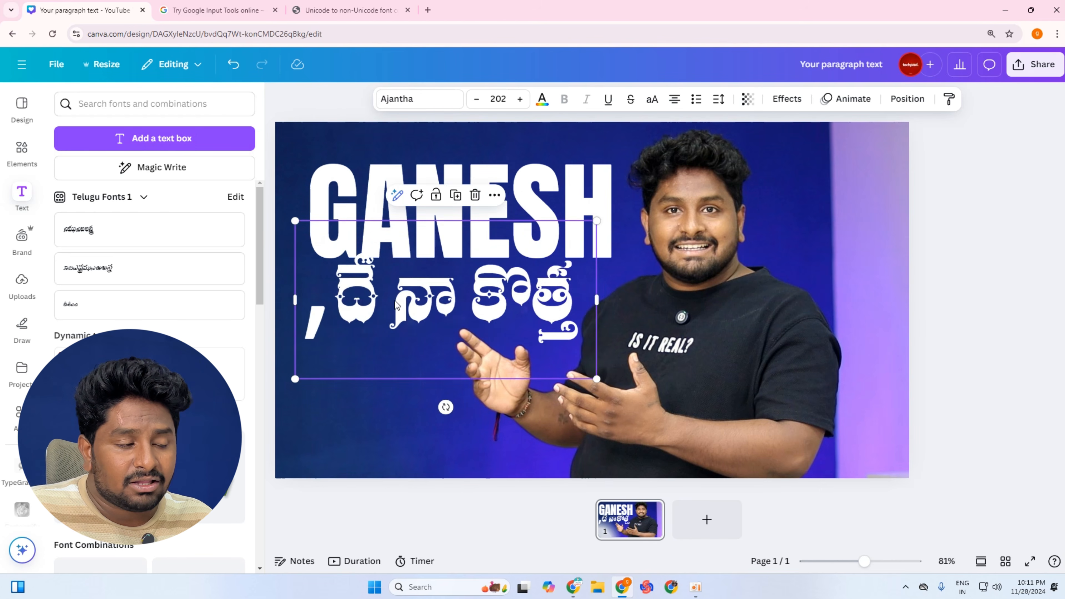
drag(311, 298, 365, 324)
drag(553, 348, 503, 286)
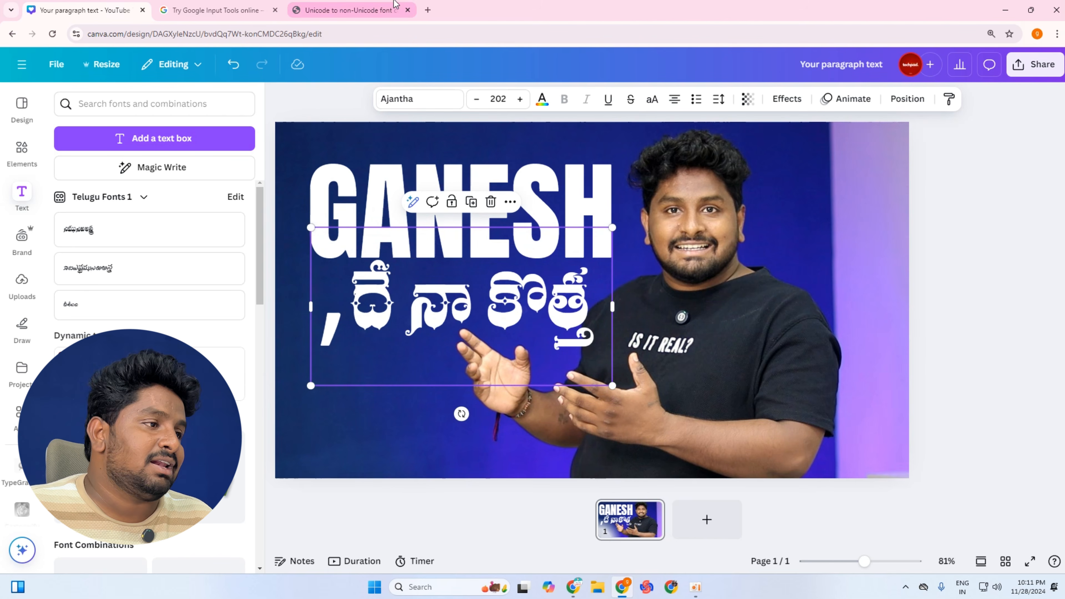
Copy the converted Anu 7.0 text again from the Unicode to Non-Unicode Font Converter tab.
click(399, 17)
right_click(600, 165)
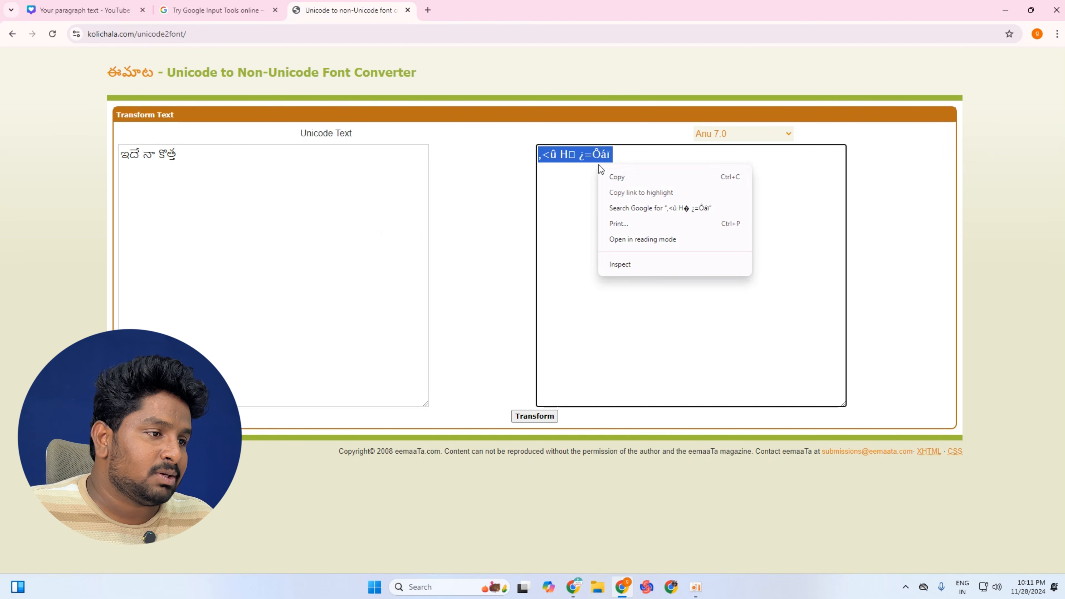
click(619, 178)
Open Word, dismiss the licence notice and create a blank document in a maximized window.
key(super+s)
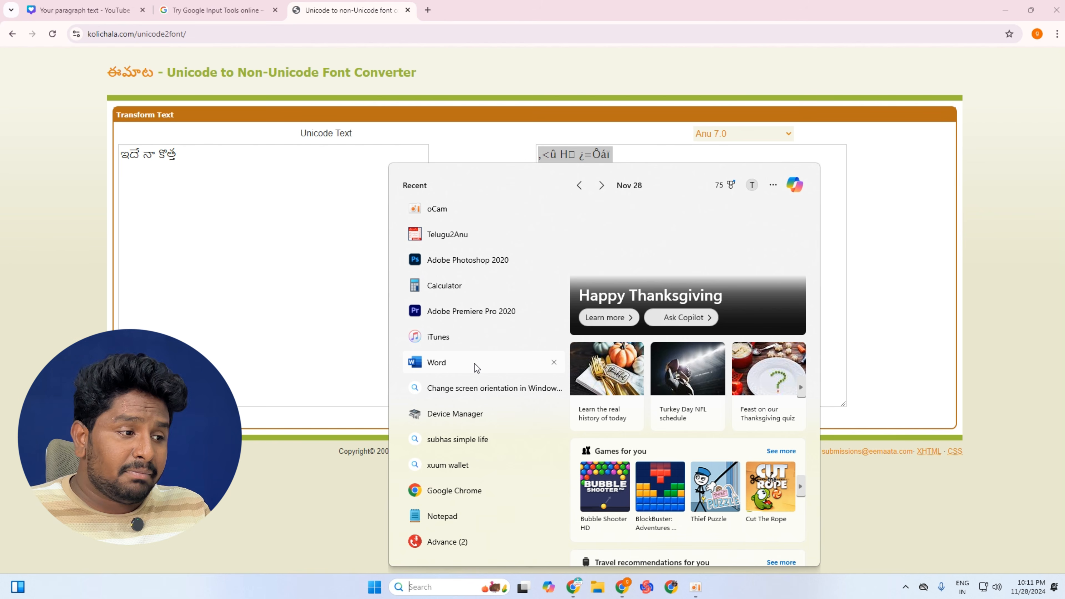
click(476, 363)
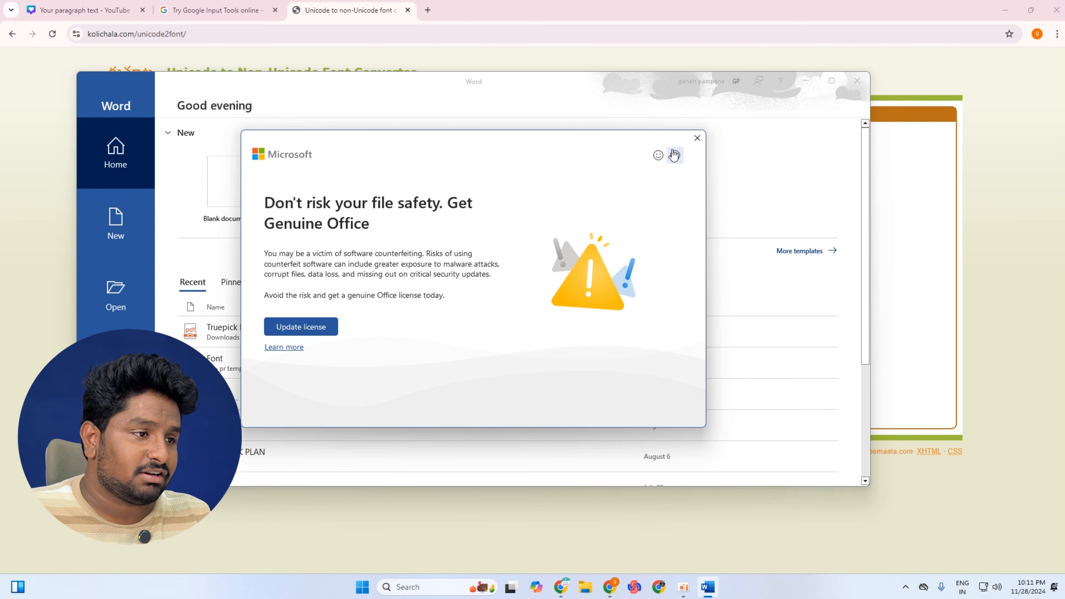
click(692, 137)
click(238, 187)
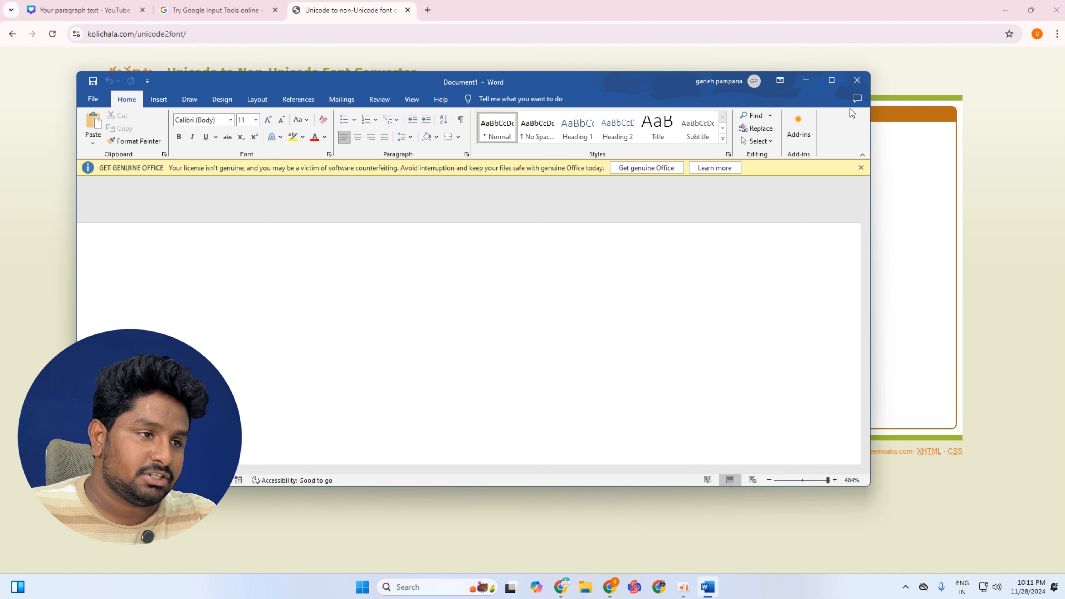
click(832, 80)
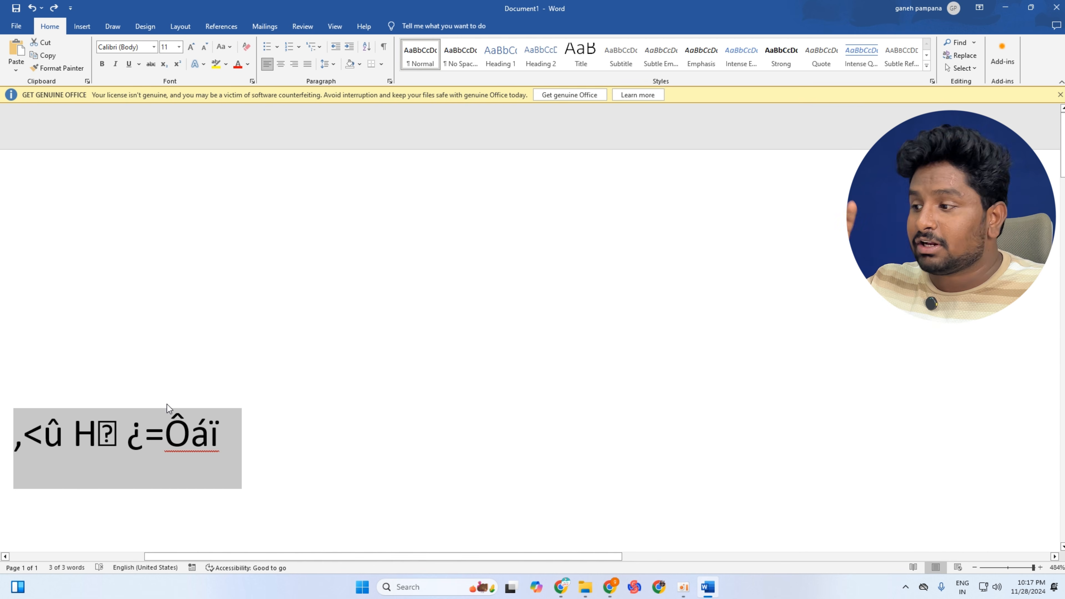
Change the font of the converted text in the Word document to PallaviBold.
click(148, 433)
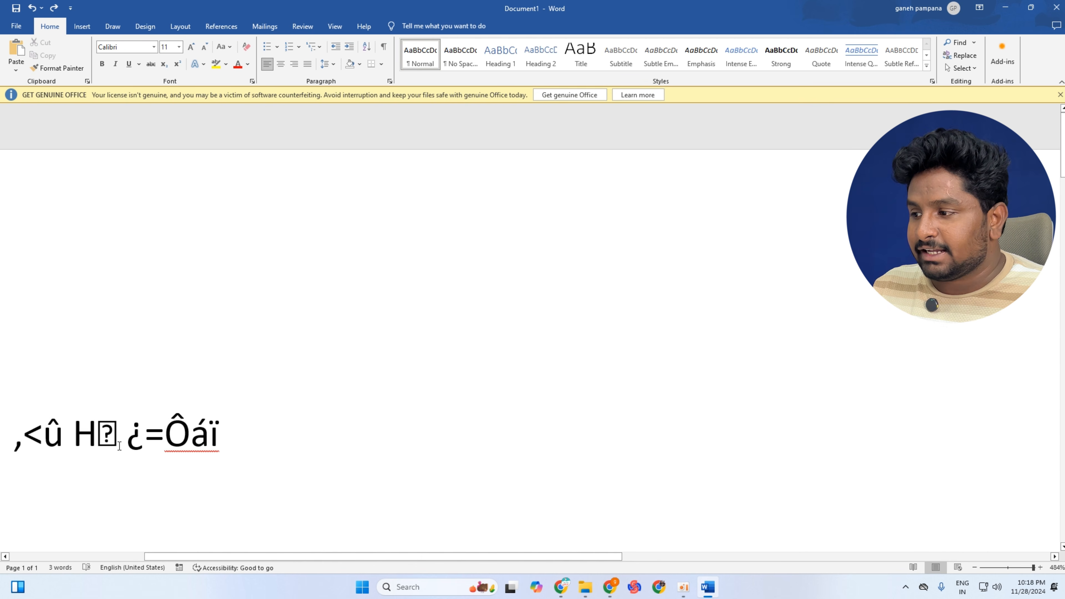
triple_click(111, 439)
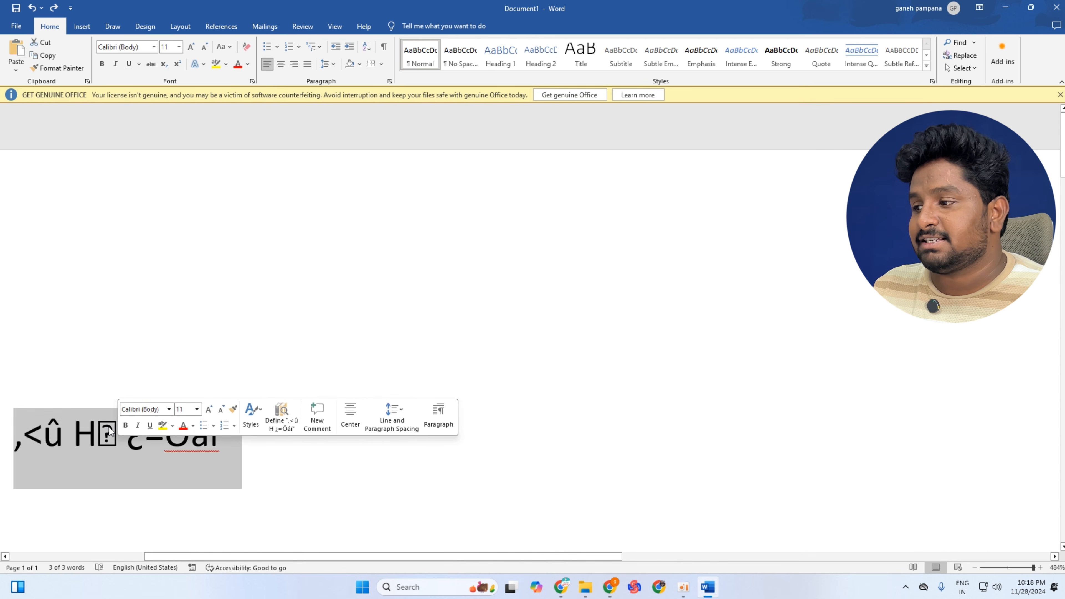
triple_click(61, 428)
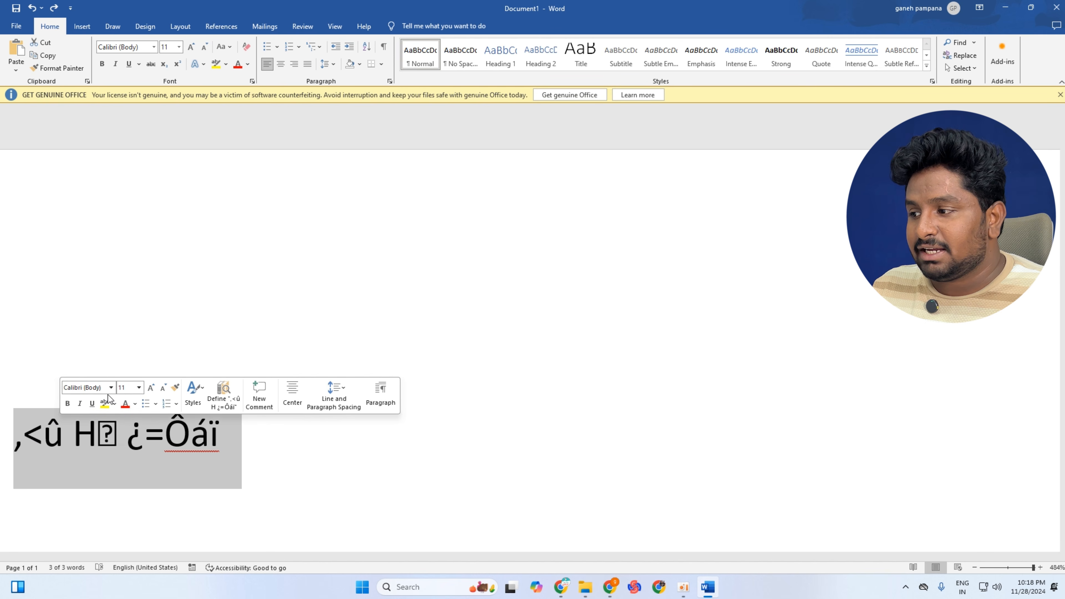
click(82, 388)
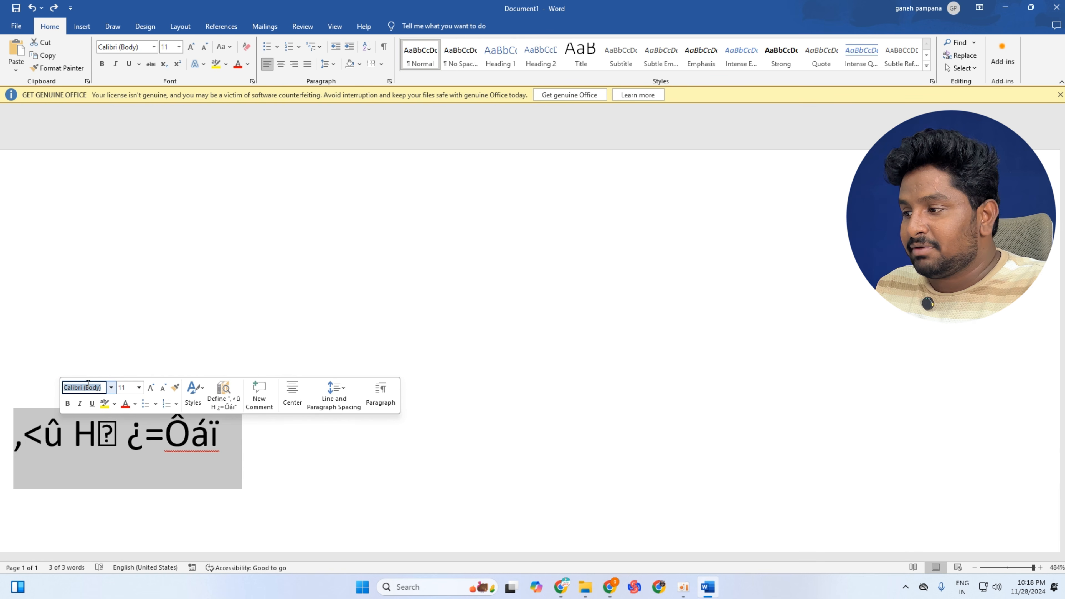
text(PallaviBold)
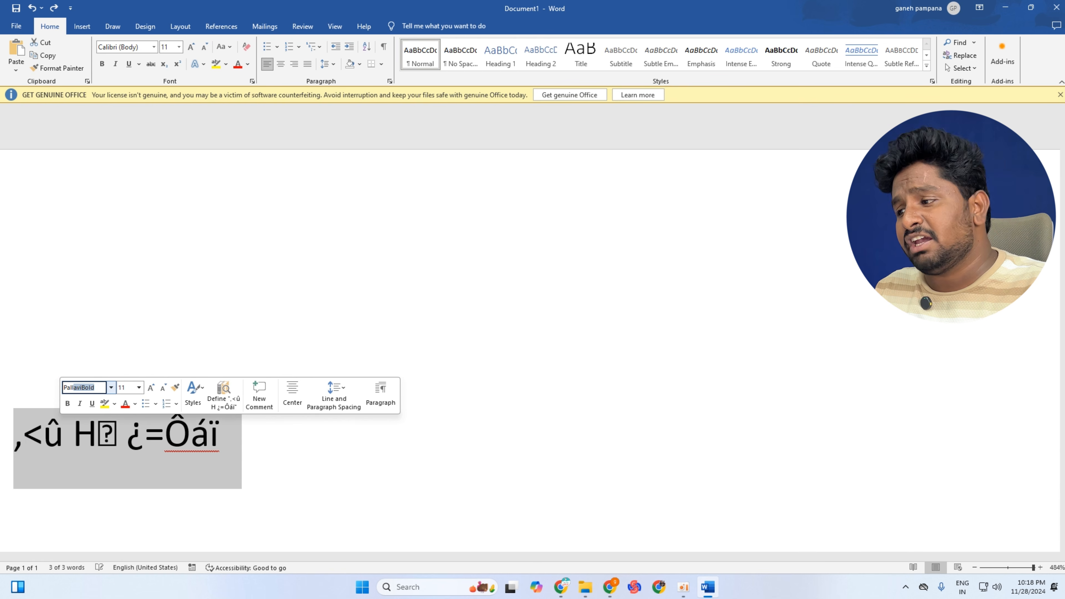
key(Return)
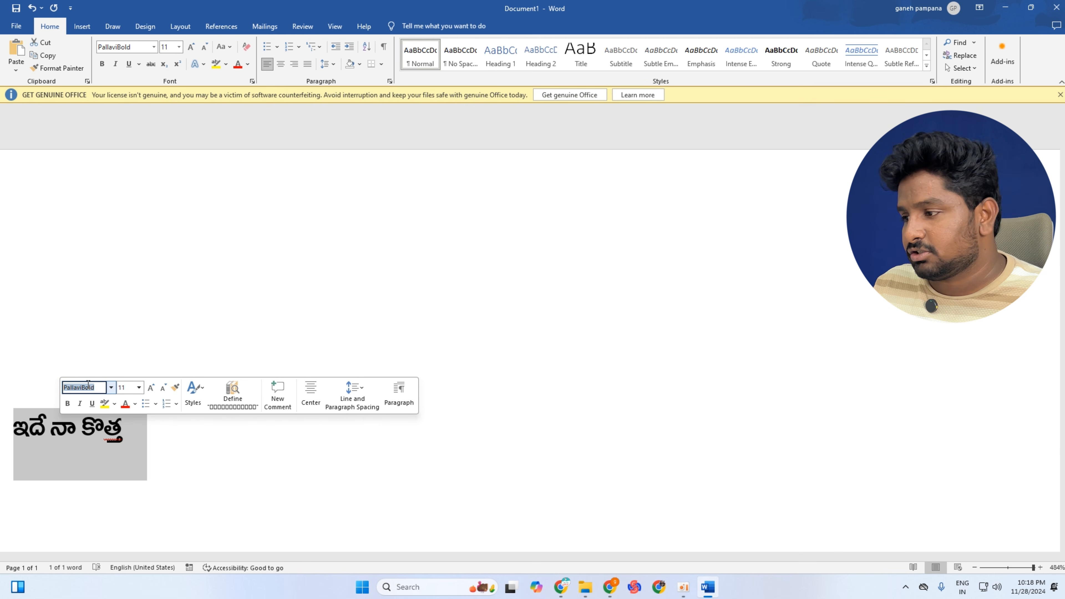
Copy the whole PallaviBold phrase from the Word document and switch back to the Canva thumbnail design.
click(88, 434)
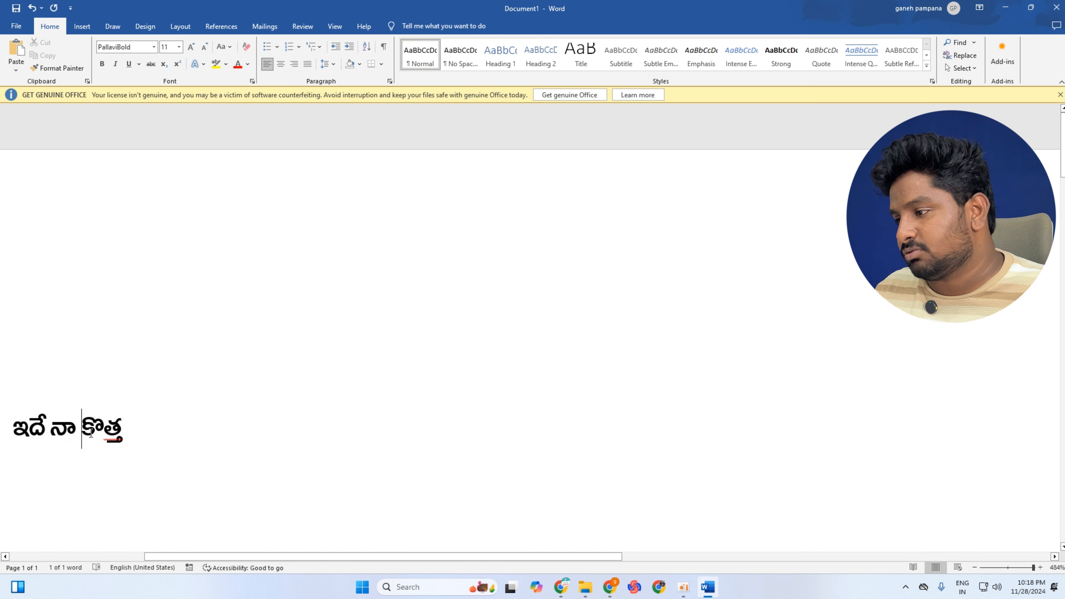
double_click(88, 434)
right_click(49, 436)
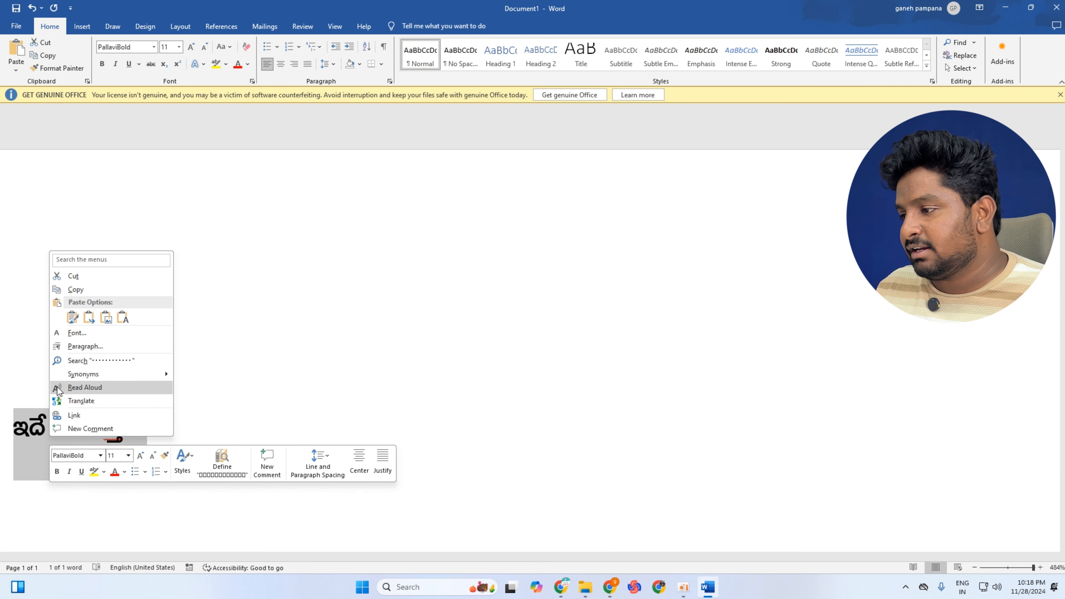
click(79, 289)
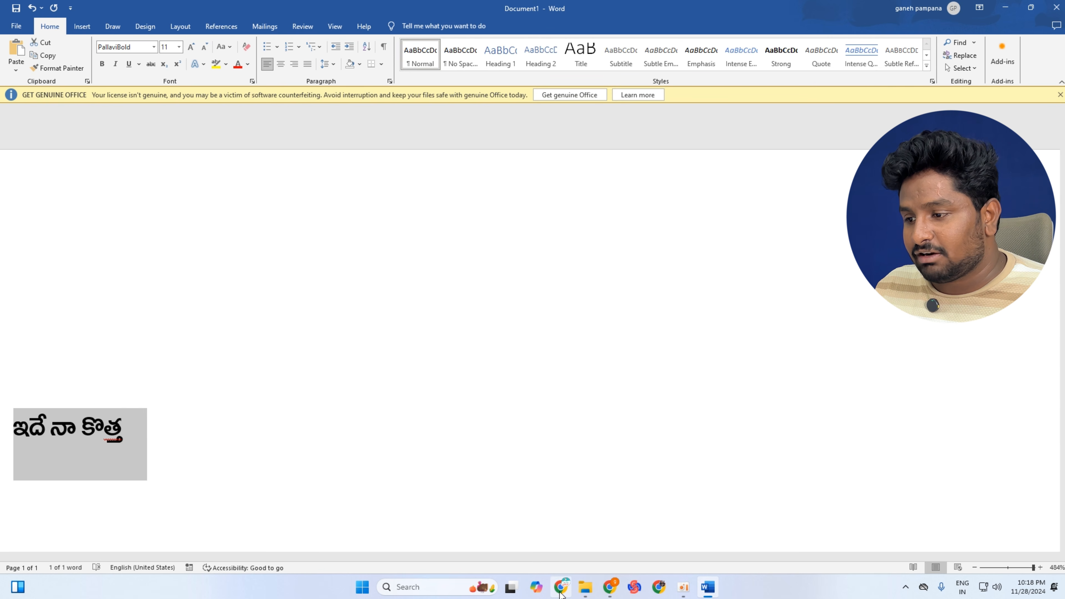
click(611, 587)
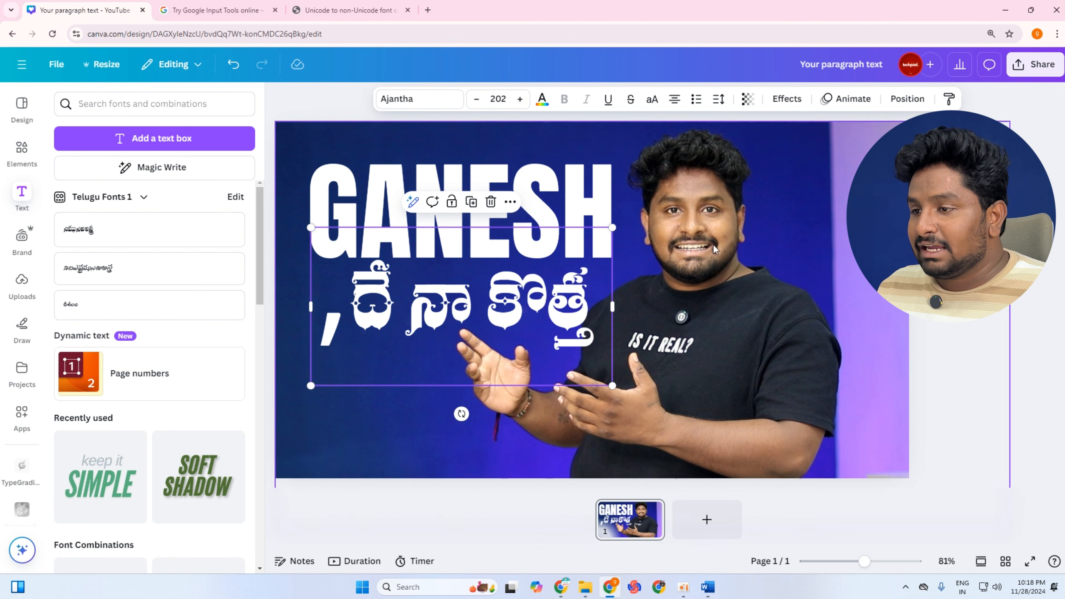
Replace the Telugu text below the name title with the phrase copied from Word.
click(465, 272)
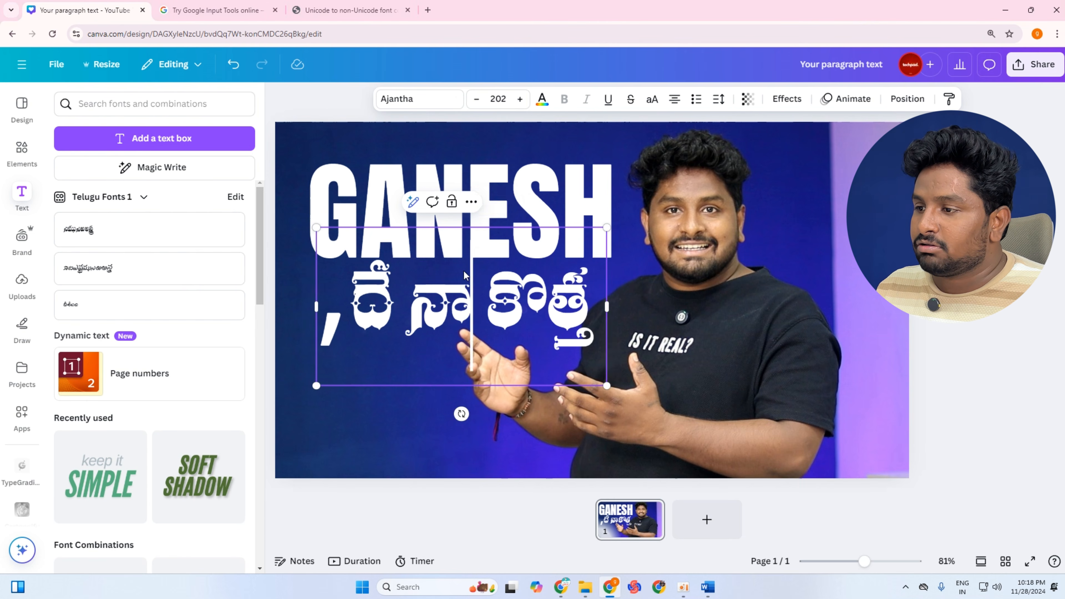
double_click(465, 271)
key(ctrl+v)
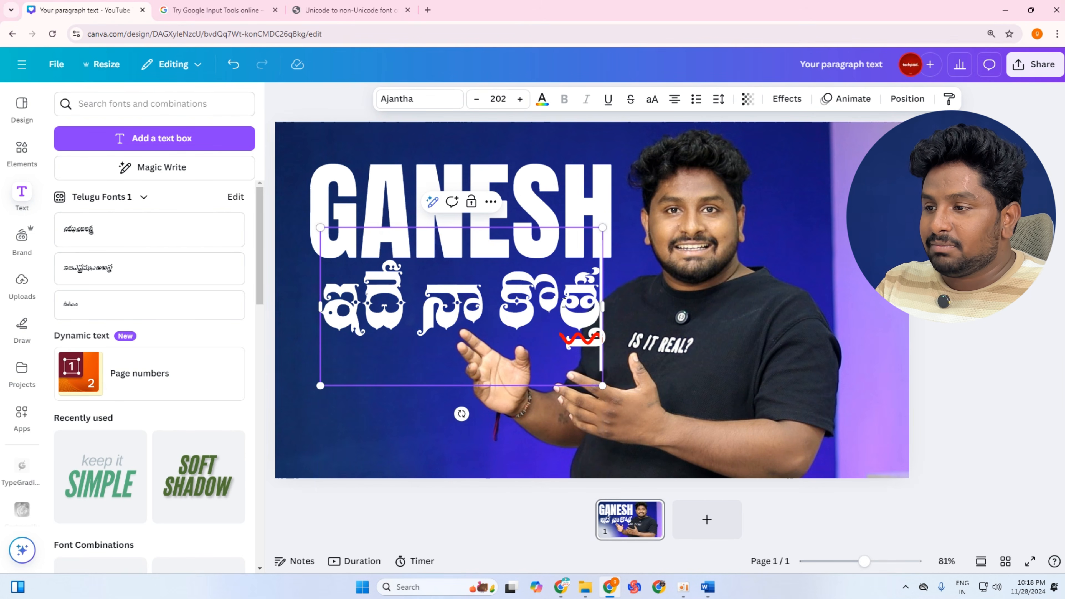
click(636, 278)
Move the name title down to the thumbnail's lower half and place the Telugu text above it at size 203.
click(503, 289)
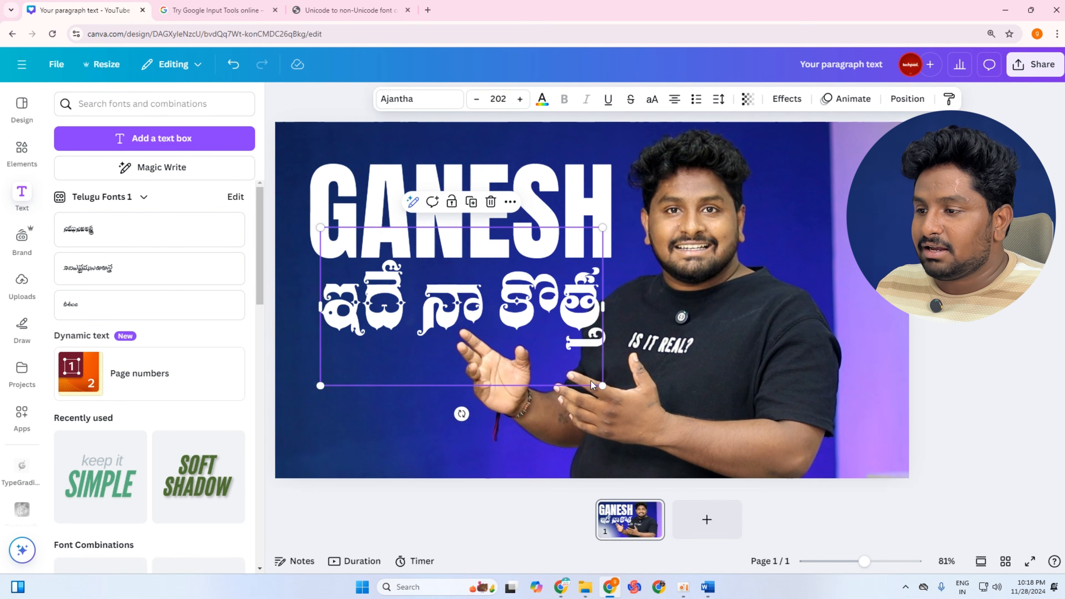
drag(602, 386, 548, 355)
drag(480, 292, 496, 177)
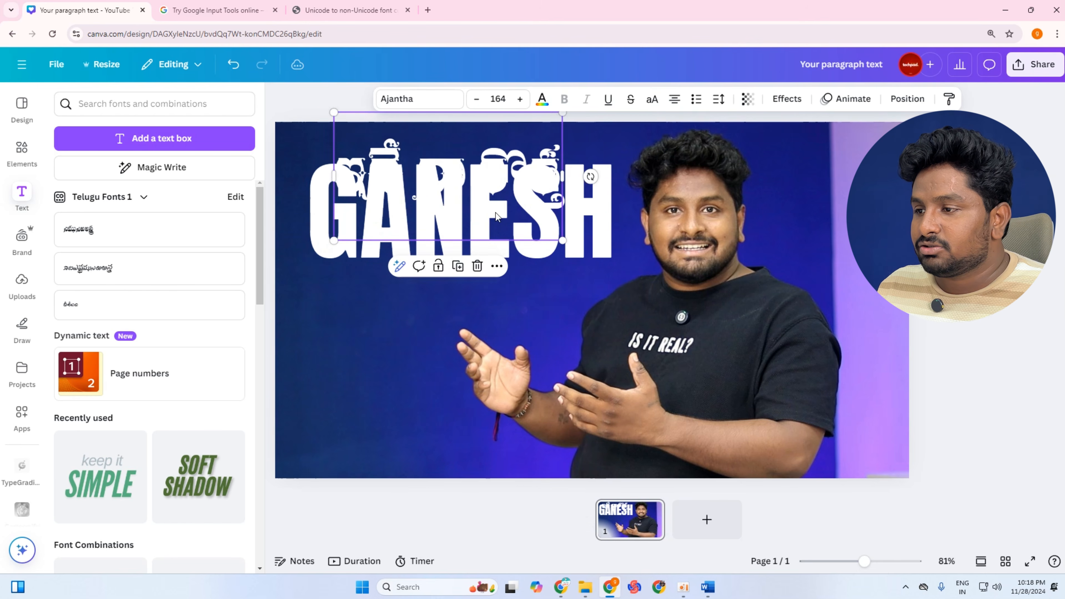
click(630, 249)
drag(569, 204, 563, 322)
mouse_move(520, 187)
mouse_down()
mouse_move(520, 205)
mouse_move(527, 201)
mouse_up()
drag(570, 252, 624, 285)
drag(592, 242, 574, 234)
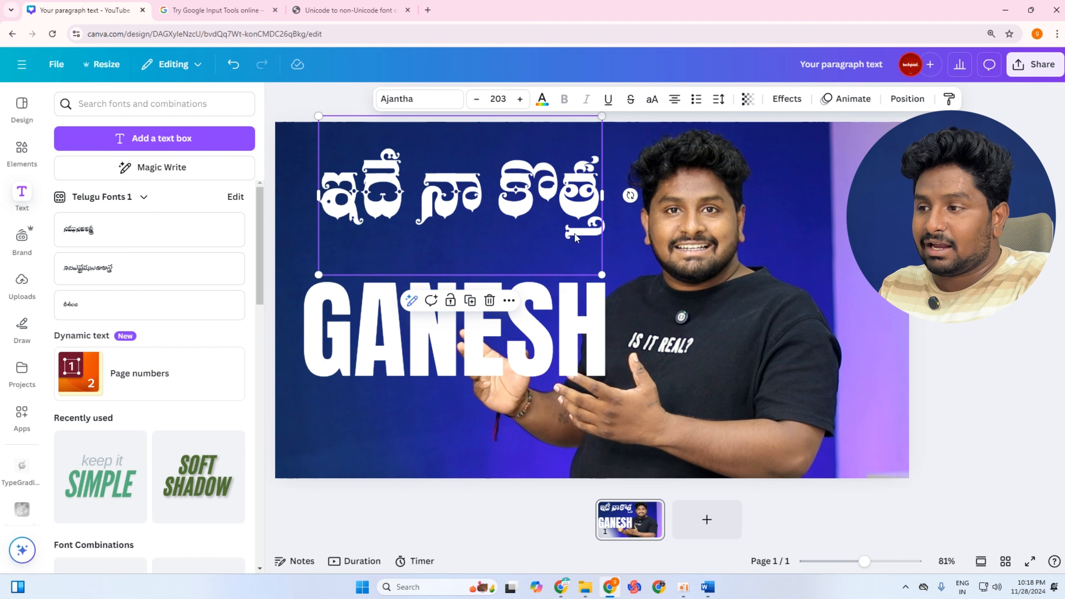
click(766, 210)
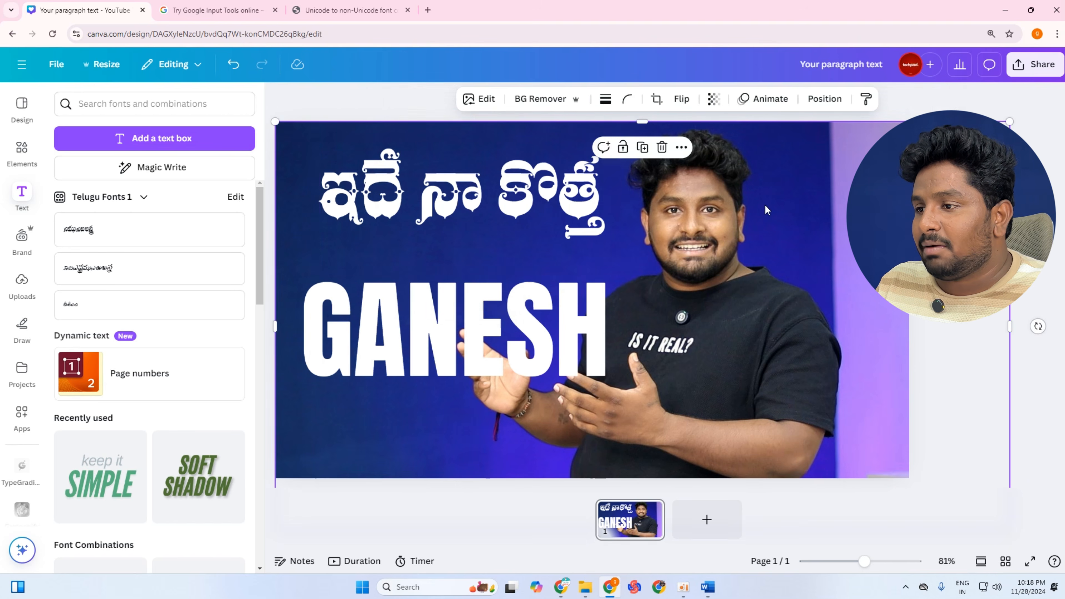
drag(458, 194, 437, 205)
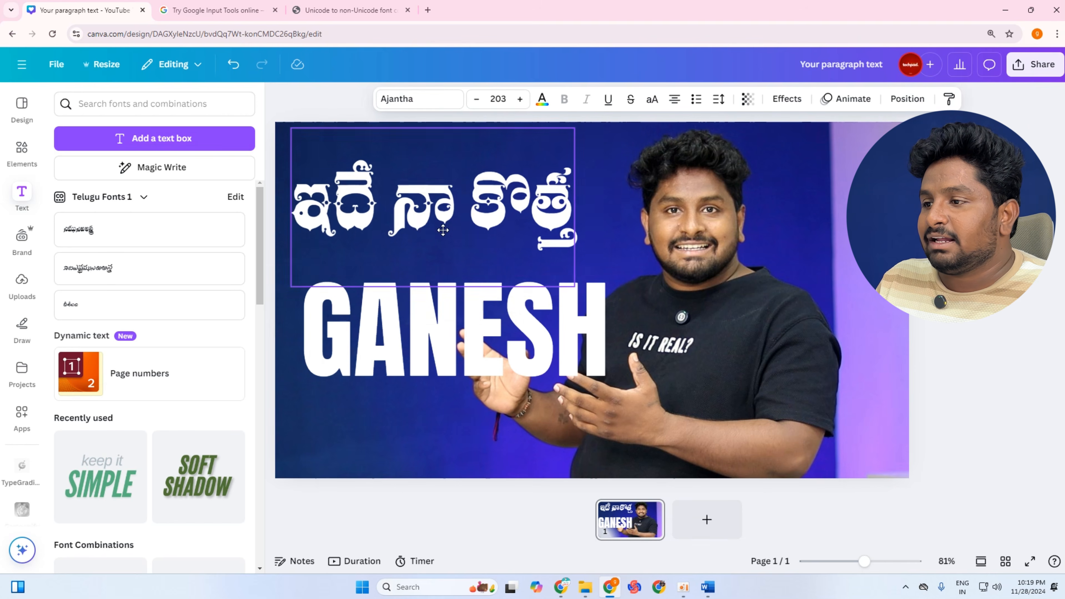
Apply the Ajantha Regular font from Telugu Fonts 1 to the whole Telugu phrase.
double_click(436, 206)
triple_click(409, 200)
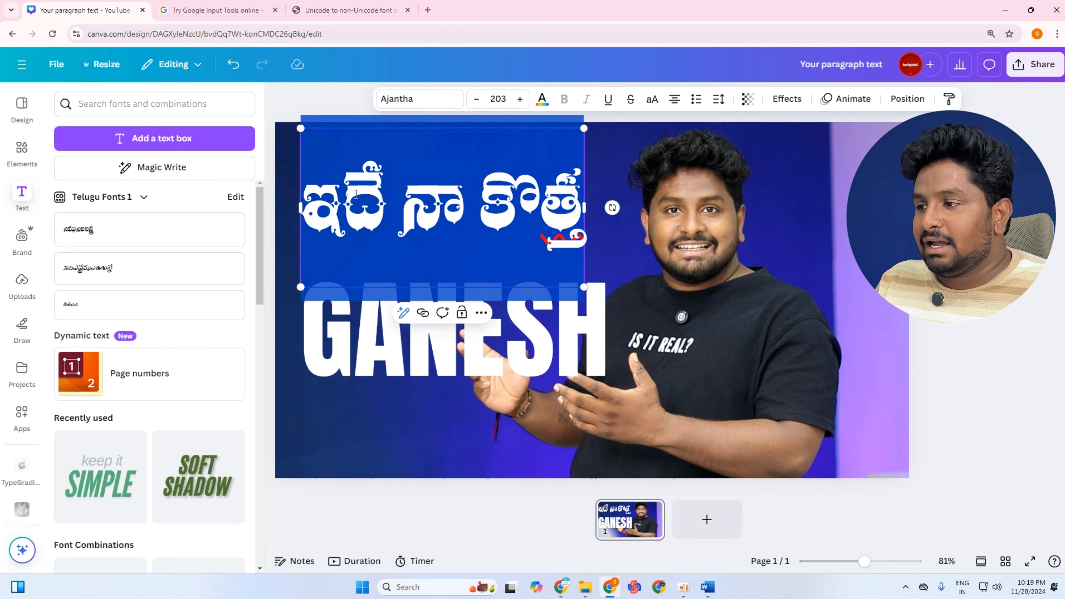
triple_click(550, 231)
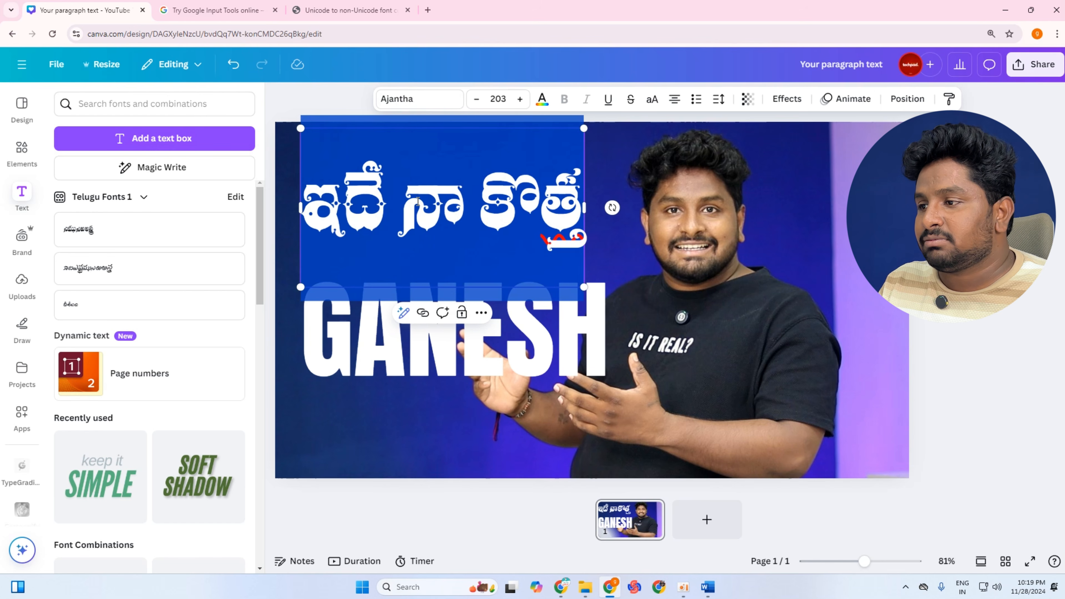
click(420, 100)
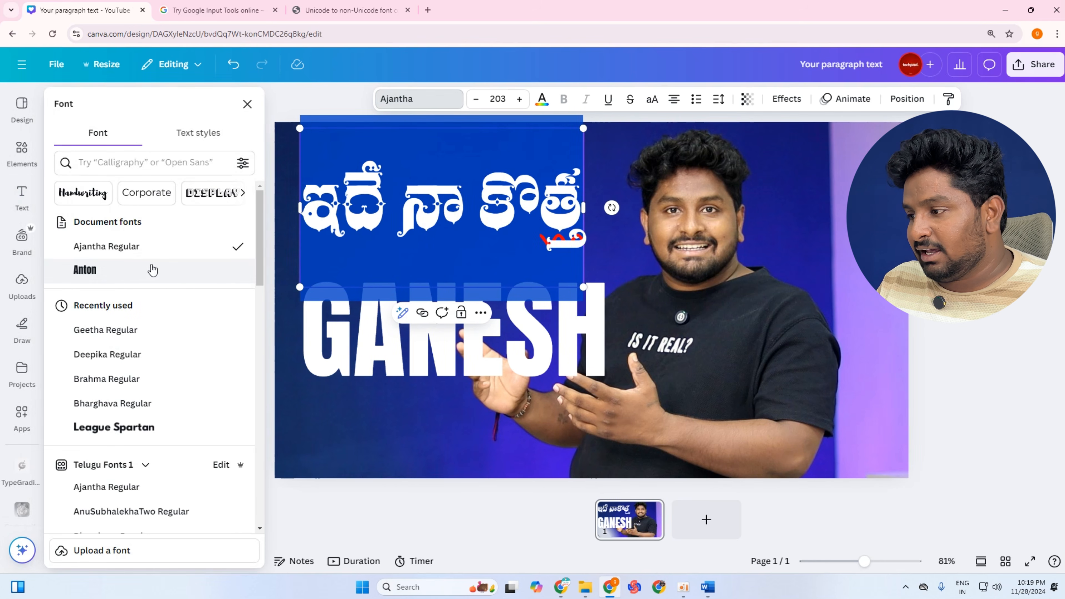
scroll(118, 283, down, 1)
scroll(120, 286, down, 3)
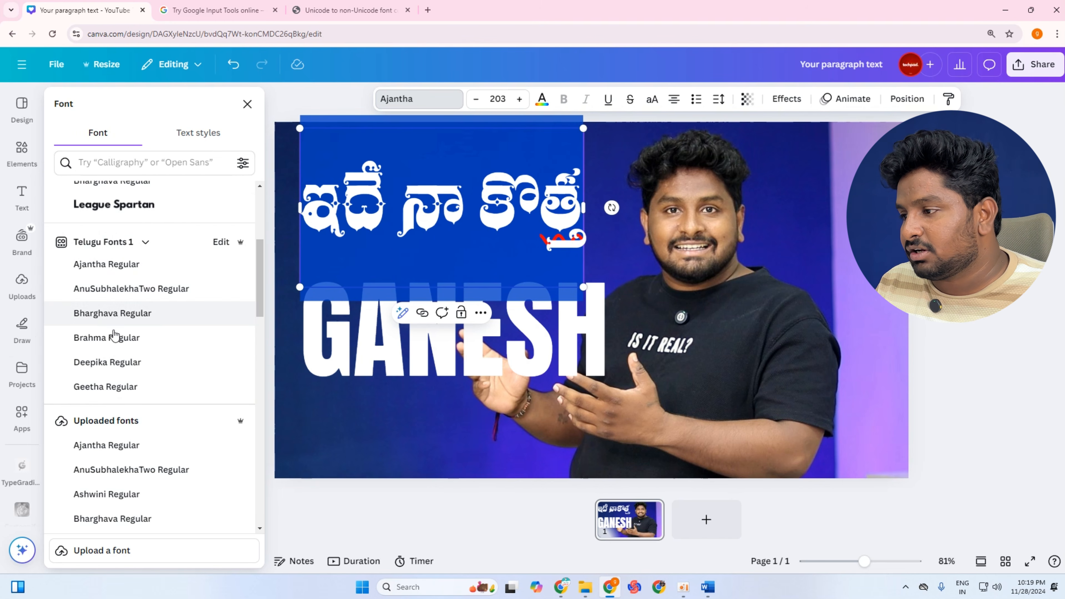
click(106, 264)
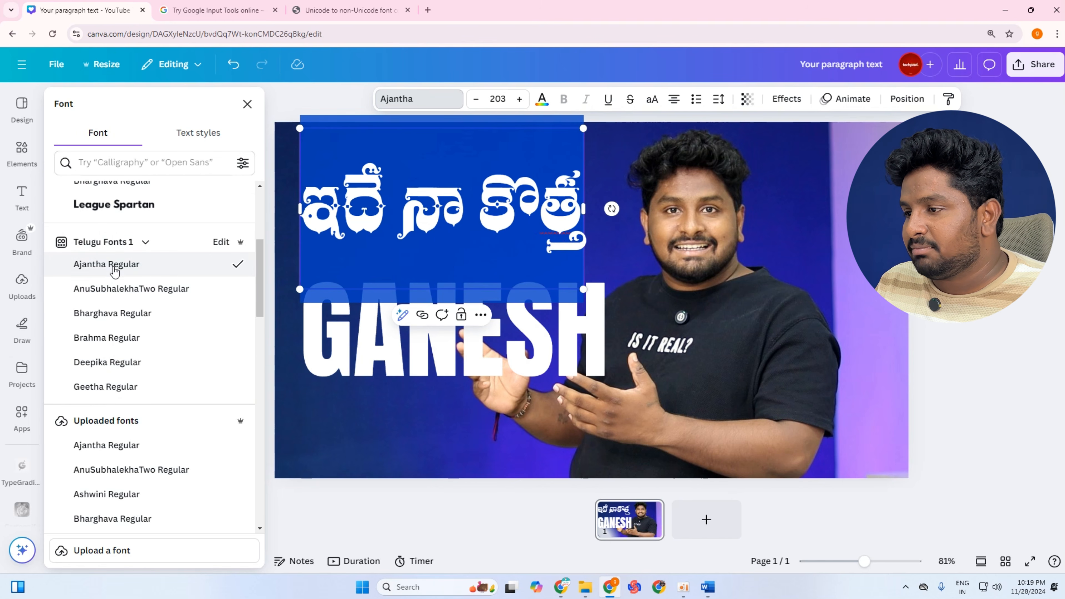
Try the AnuSubhalekhaTwo, Bharghava, Brahma, Deepika and Geetha fonts from Telugu Fonts 1 on the Telugu phrase.
click(126, 289)
click(126, 314)
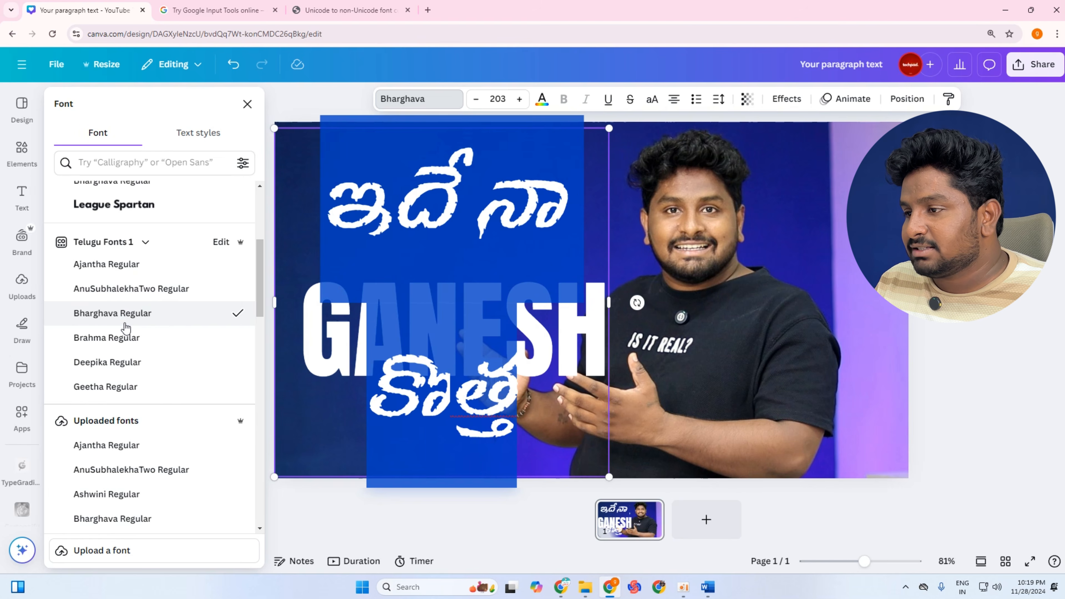
click(124, 340)
click(127, 362)
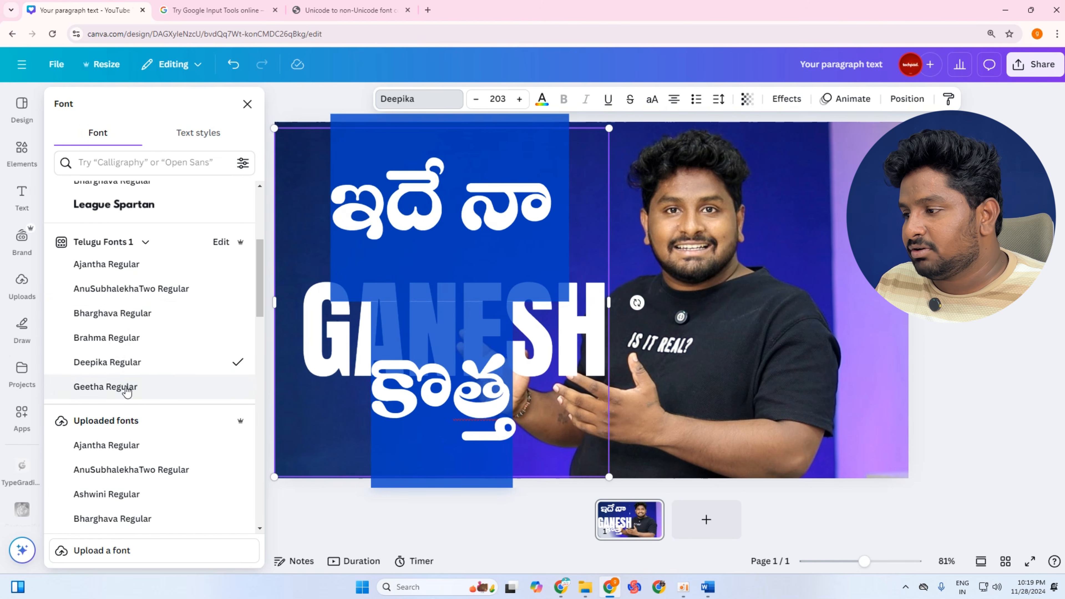
click(128, 386)
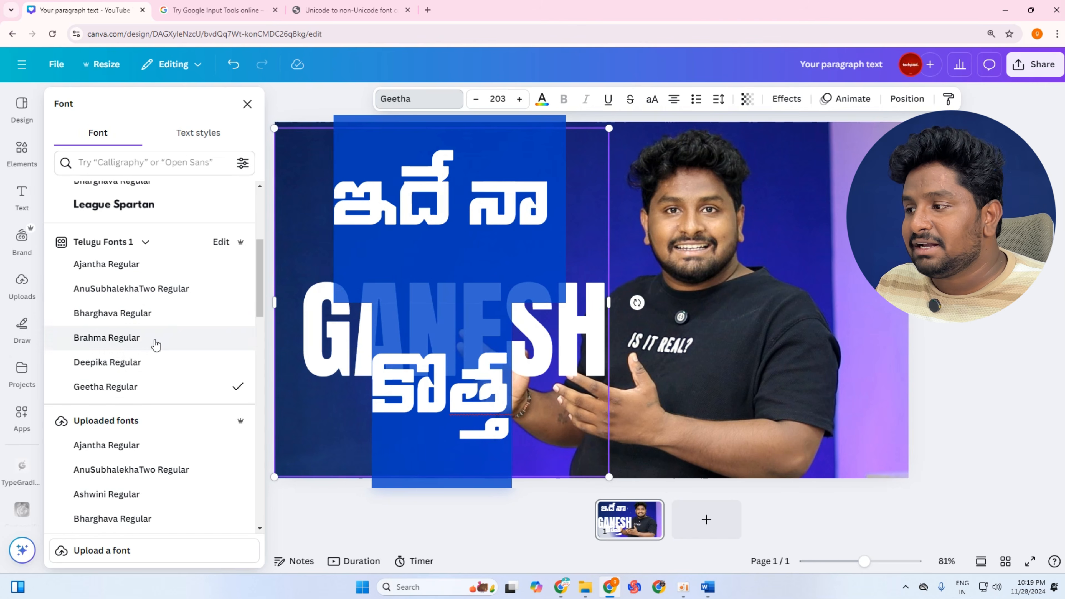
Switch the font list's brand kit to Telugu Fonts 2.
click(140, 242)
click(130, 246)
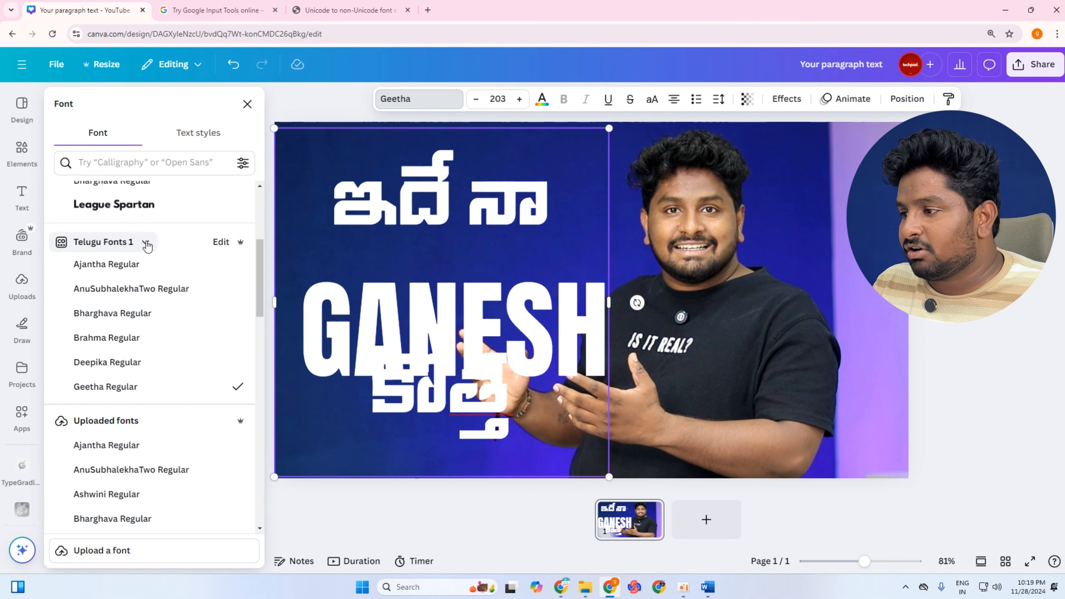
click(146, 244)
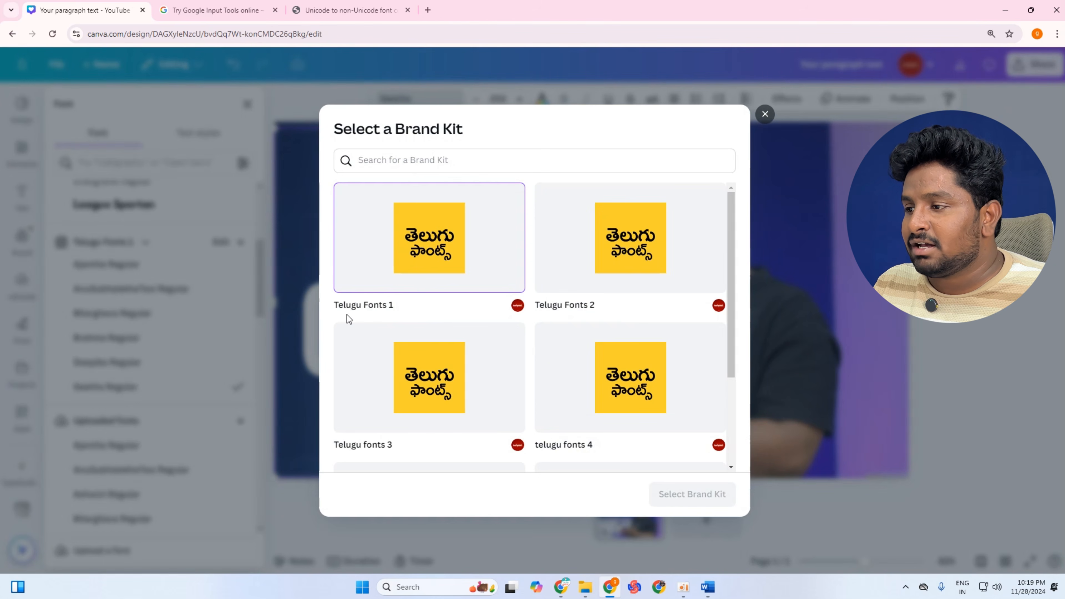
click(596, 277)
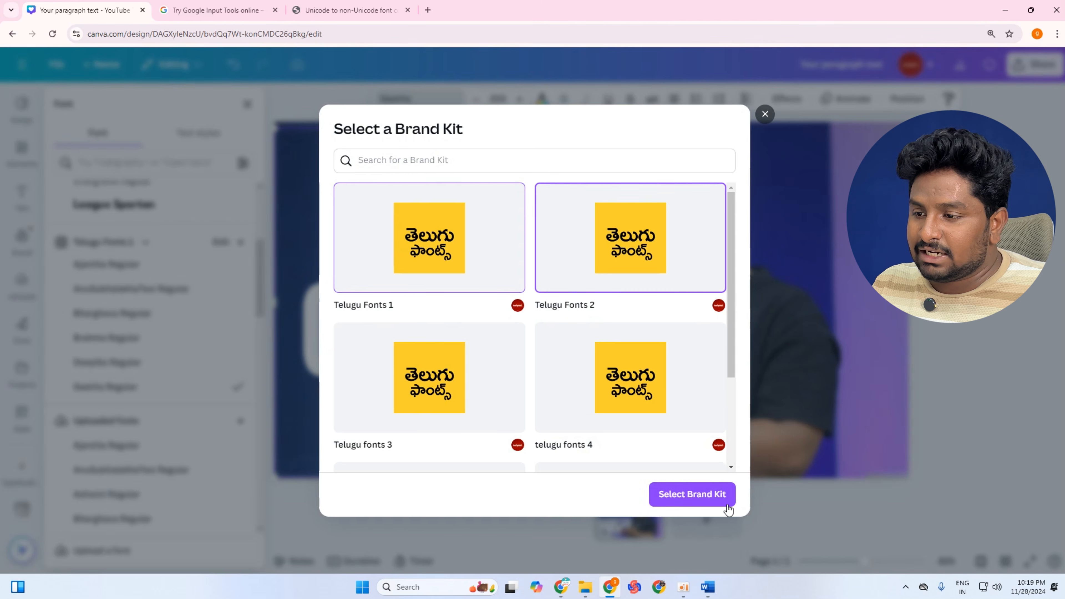
click(706, 498)
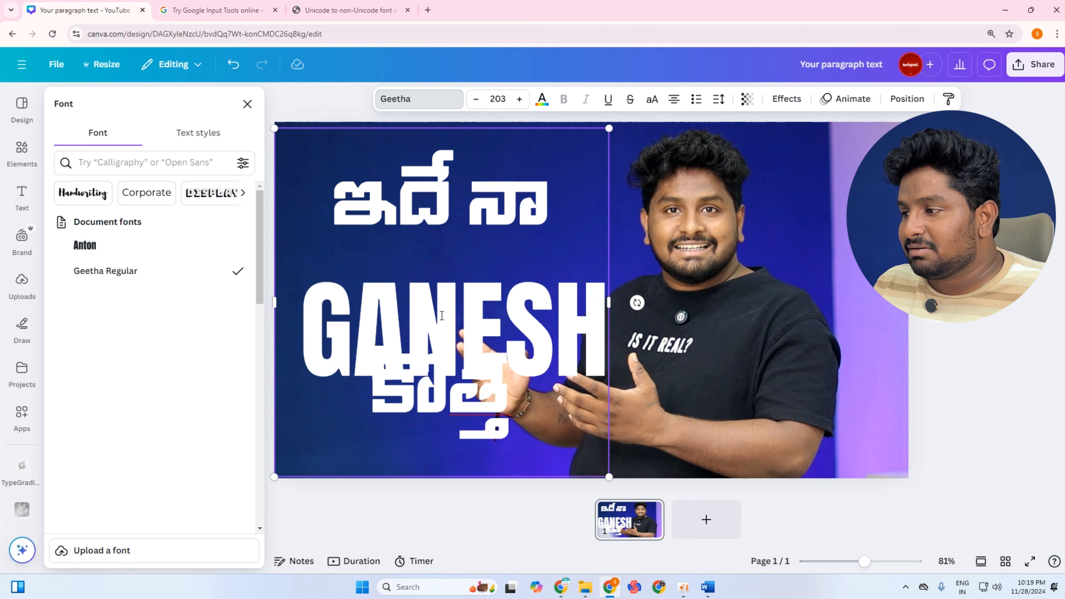
Try the Telugu Fonts 2 fonts on the Telugu phrase and apply Padmini Regular.
scroll(120, 399, down, 3)
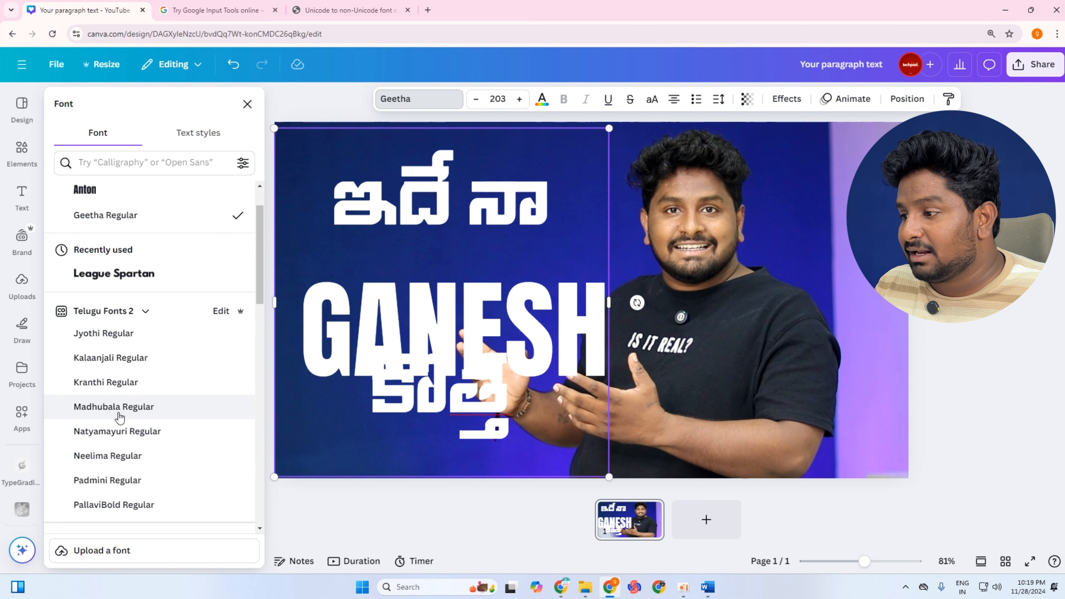
click(112, 289)
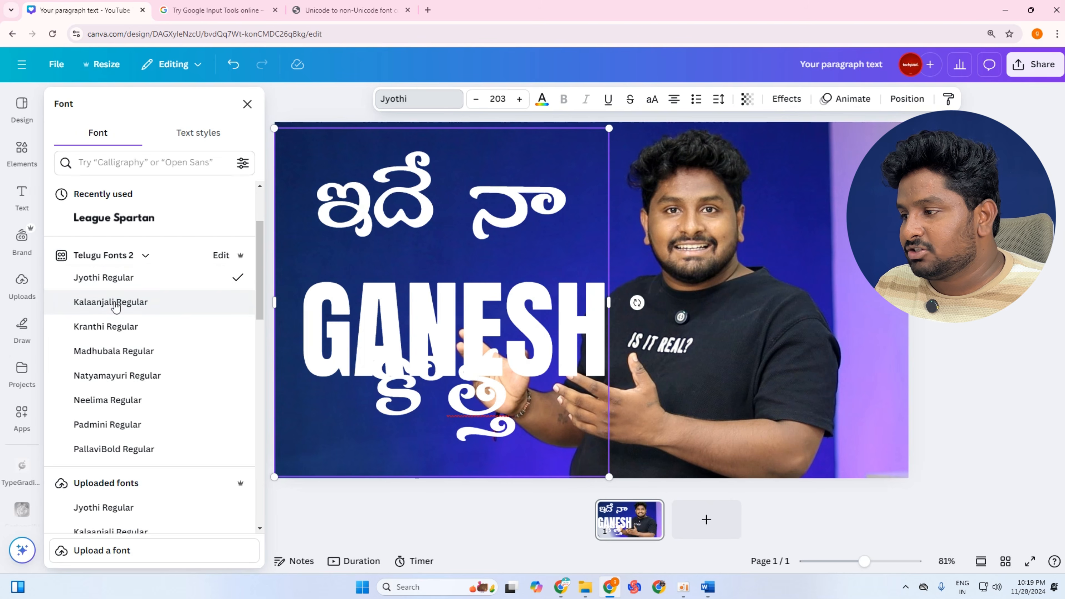
click(112, 303)
click(119, 329)
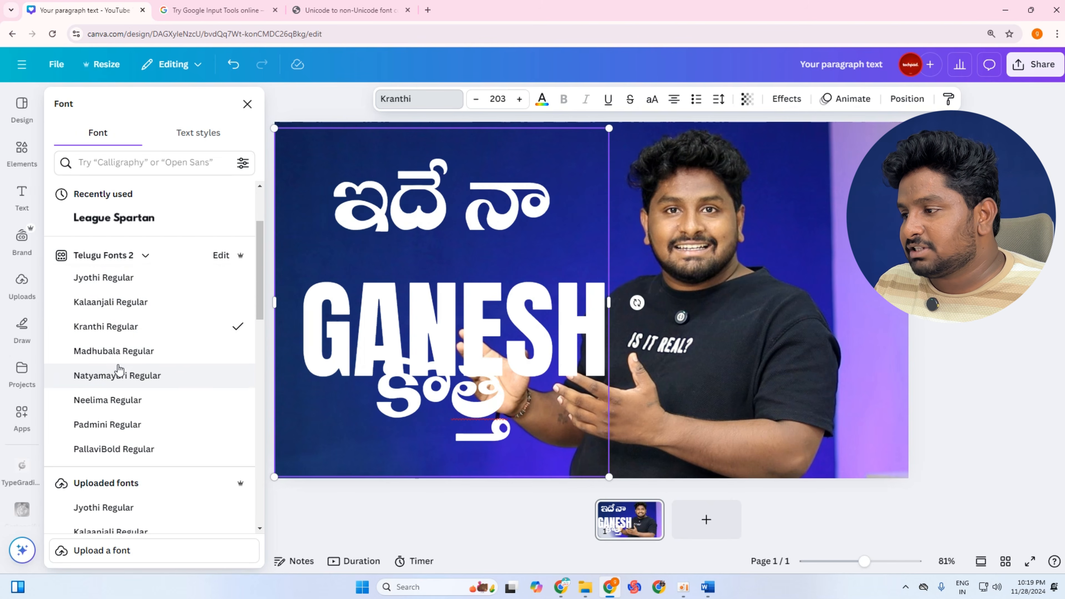
click(118, 375)
click(120, 400)
click(121, 425)
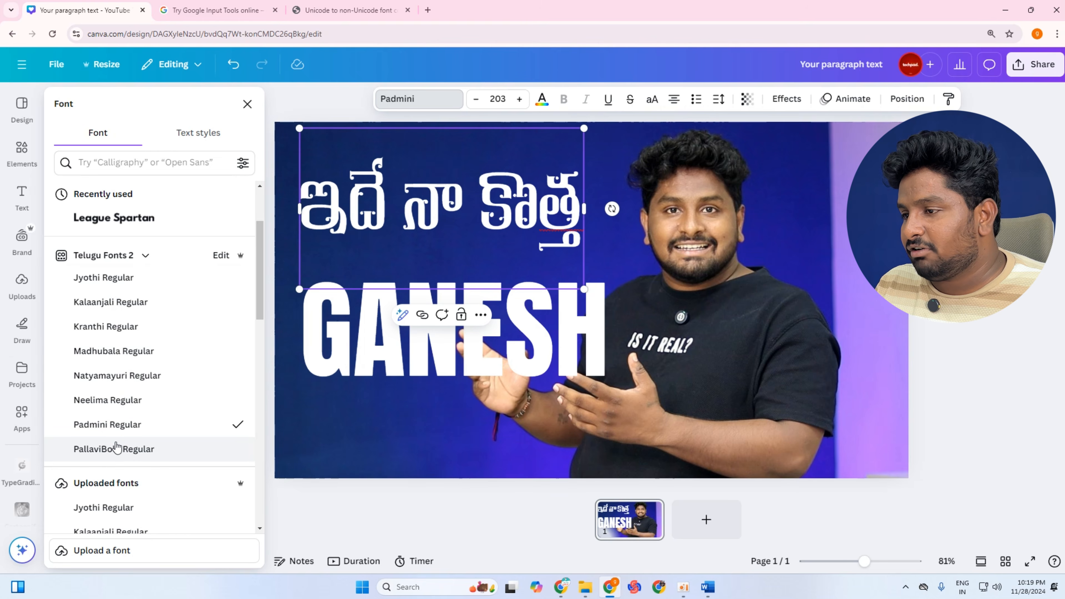
click(116, 450)
click(112, 425)
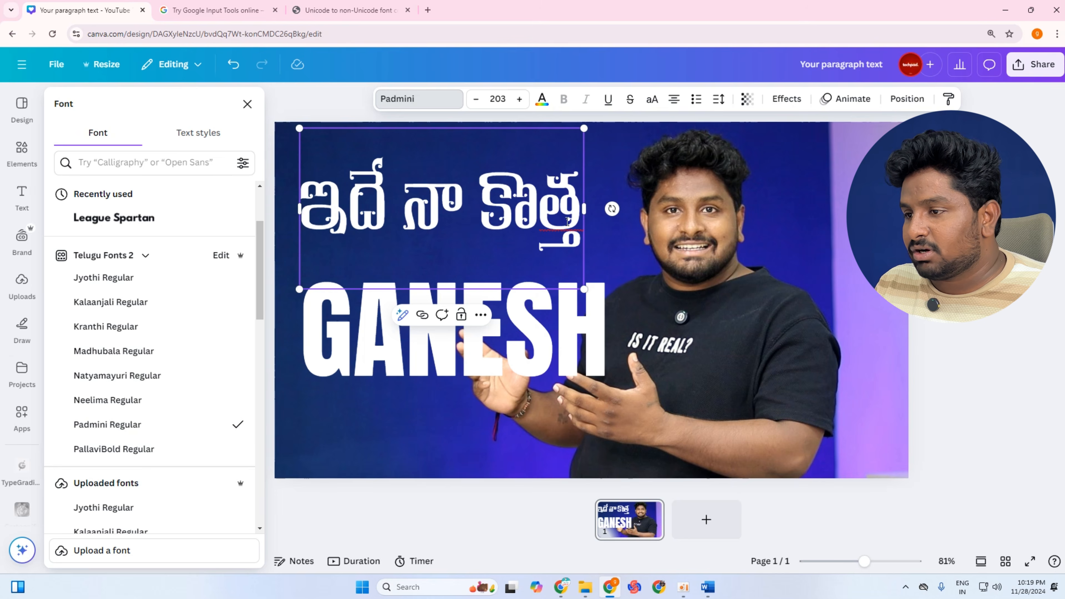
Reduce the Telugu phrase to size 175 and position it above the name title.
click(753, 264)
click(530, 239)
drag(447, 242, 466, 233)
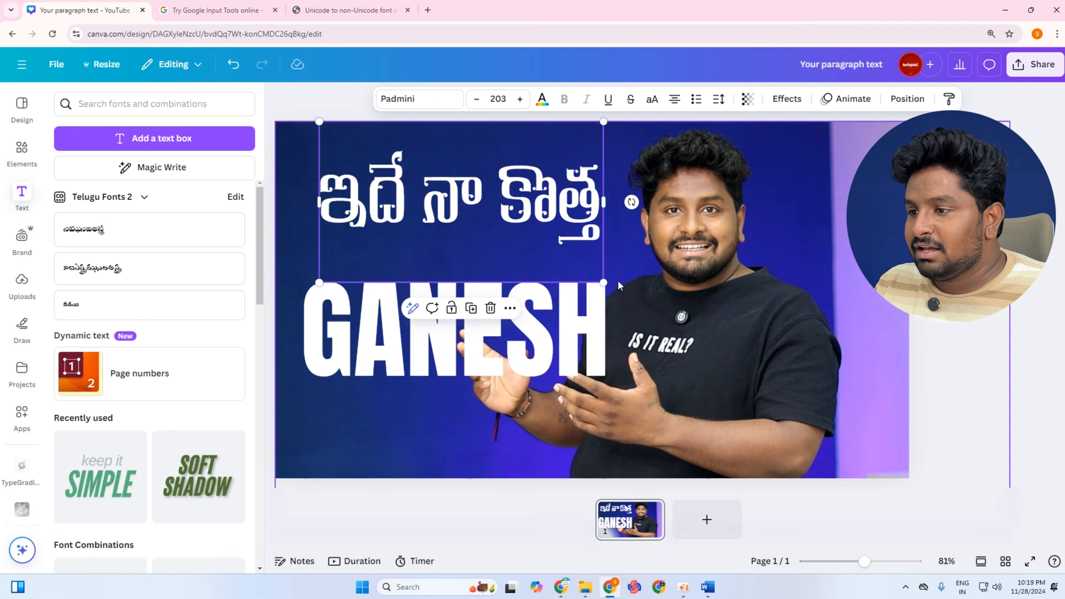
drag(601, 281, 565, 259)
mouse_move(466, 211)
mouse_down()
mouse_move(478, 210)
mouse_move(472, 203)
mouse_up()
Replace the name title's text with MICROPHONE in capital letters.
click(495, 319)
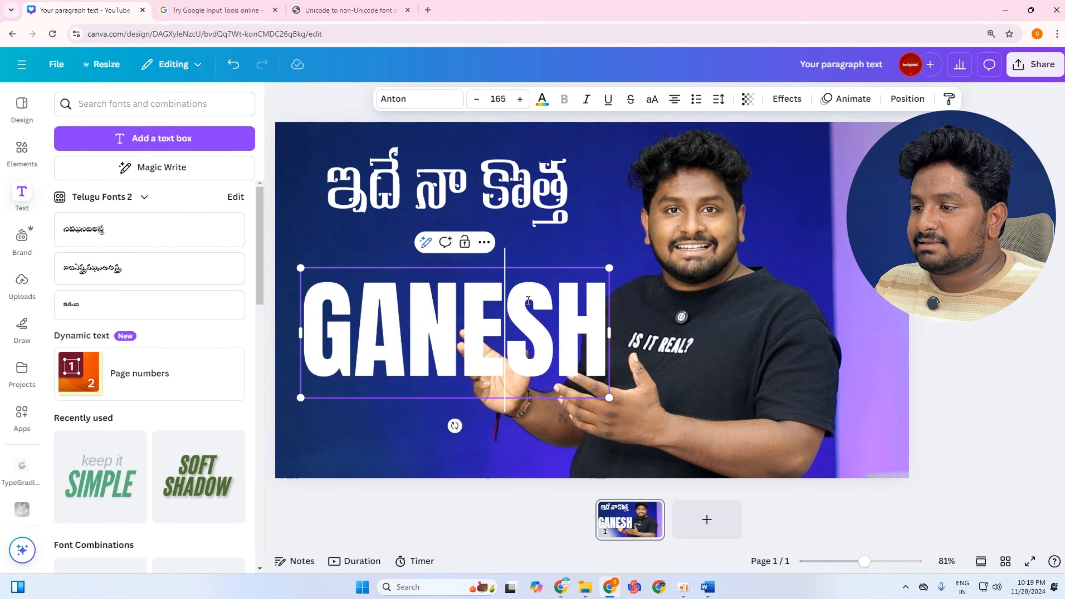
double_click(466, 305)
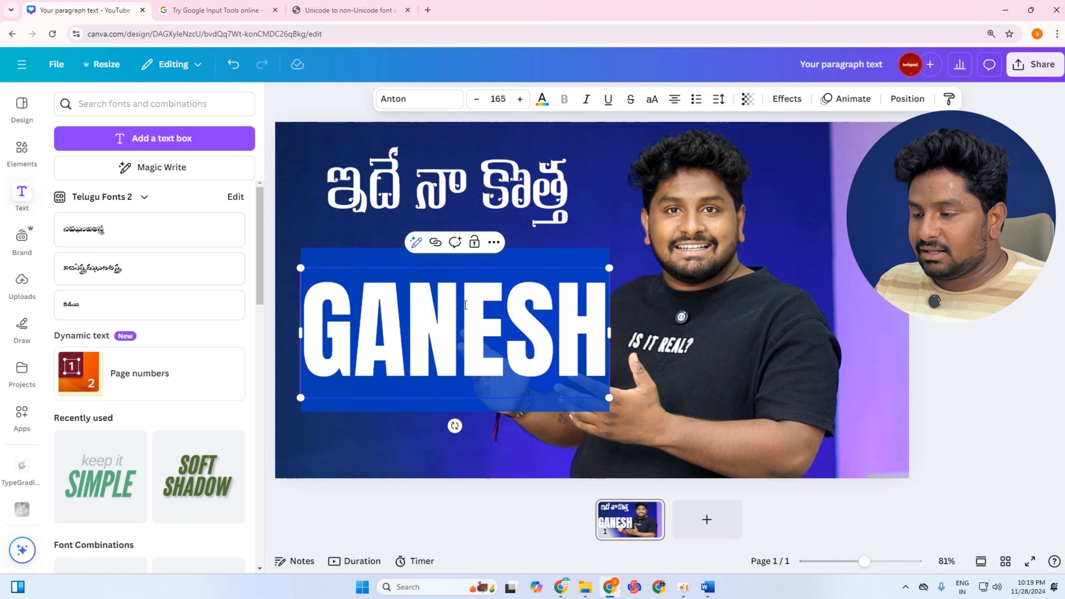
text(mi)
key(BackSpace)
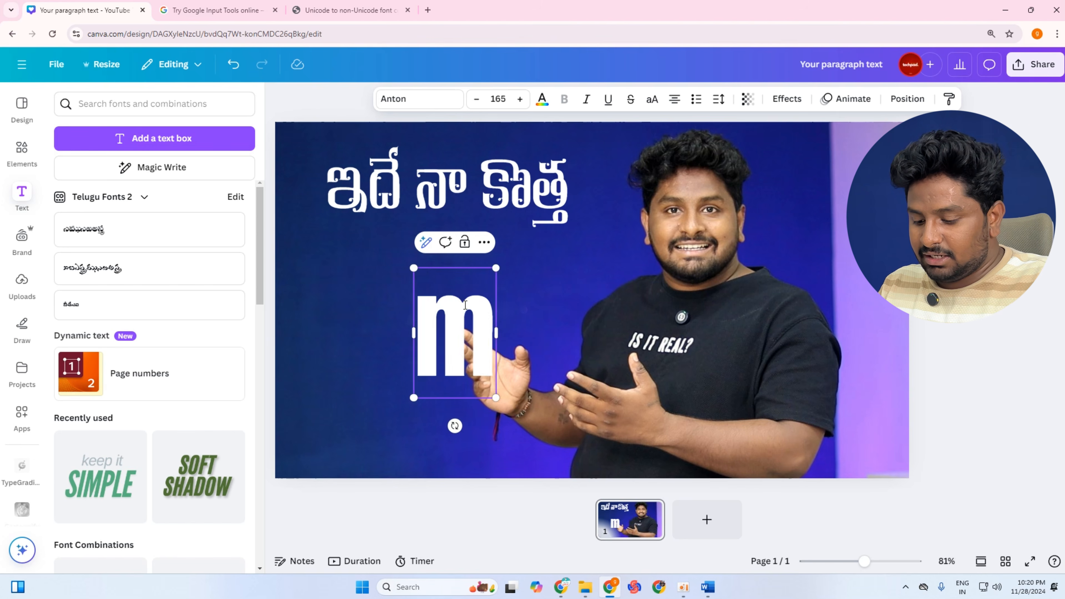
key(BackSpace)
text(N)
key(BackSpace)
text(m)
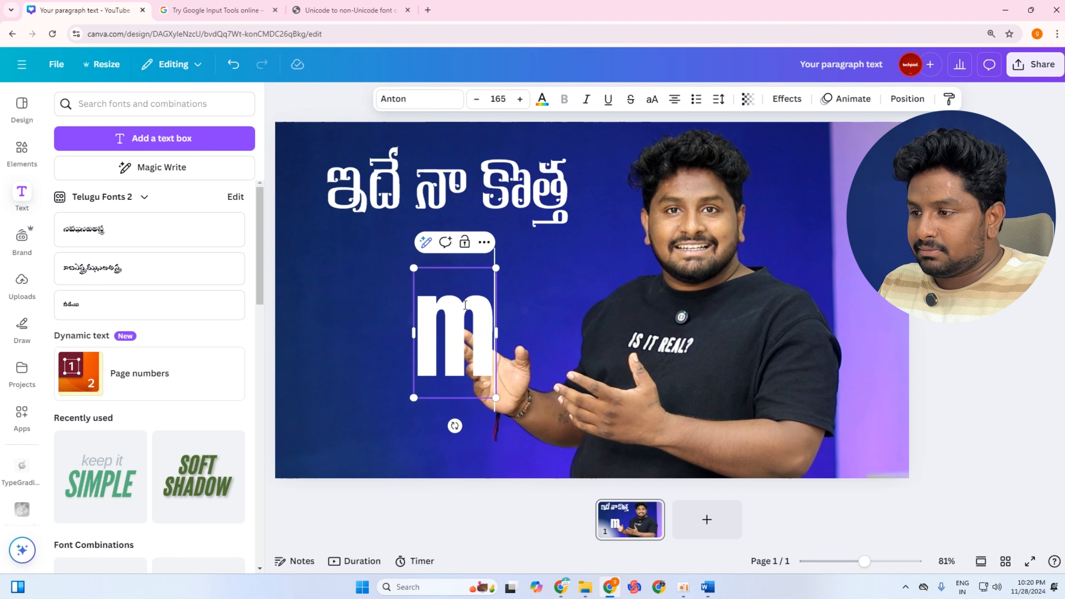
key(BackSpace)
text(MOI)
key(BackSpace)
key(BackSpace)
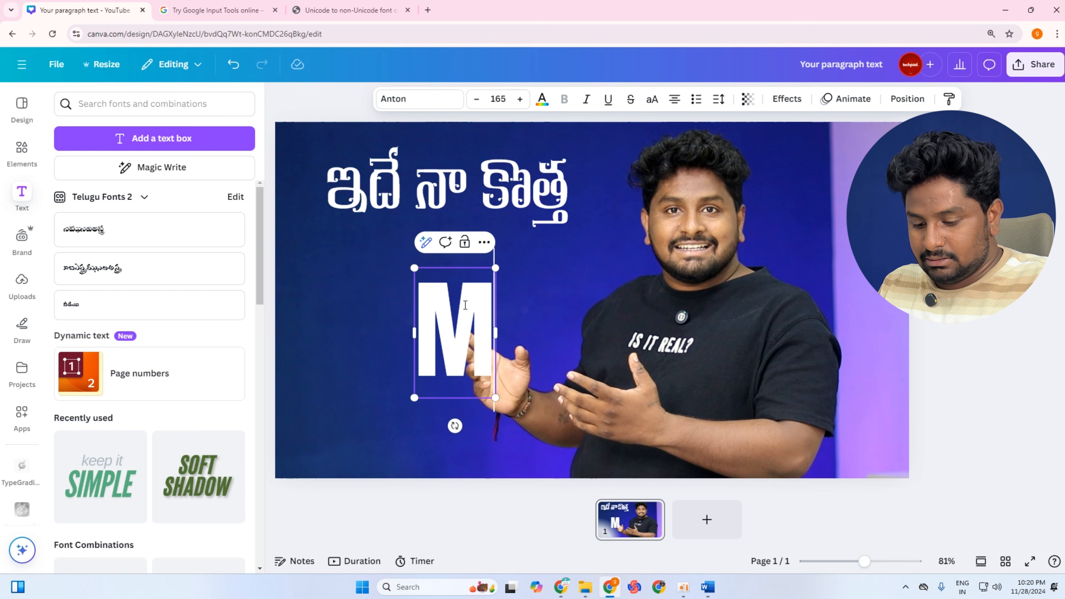
text(IC)
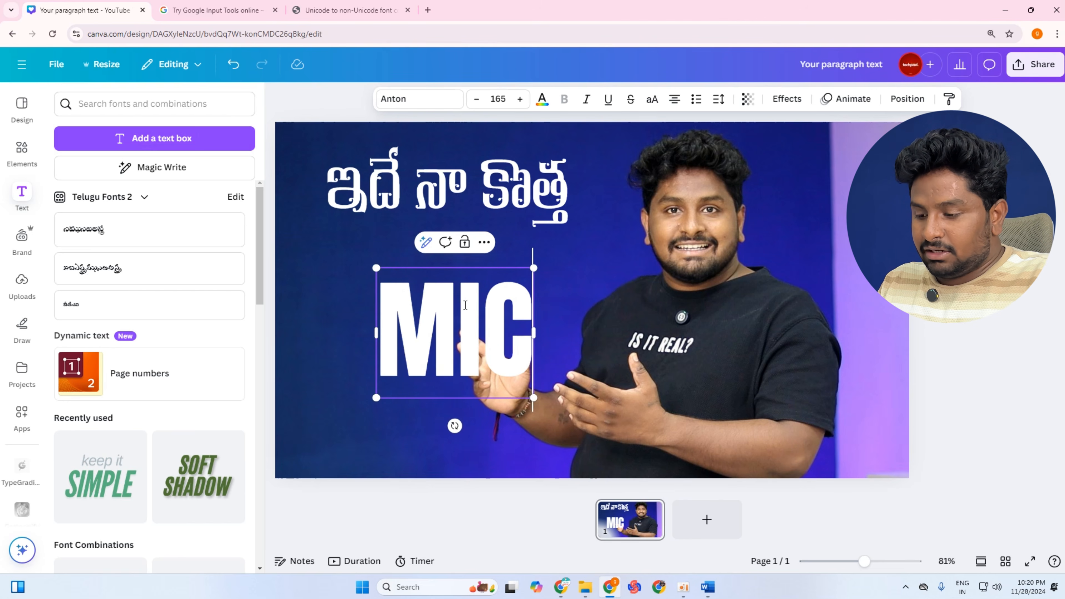
text(R)
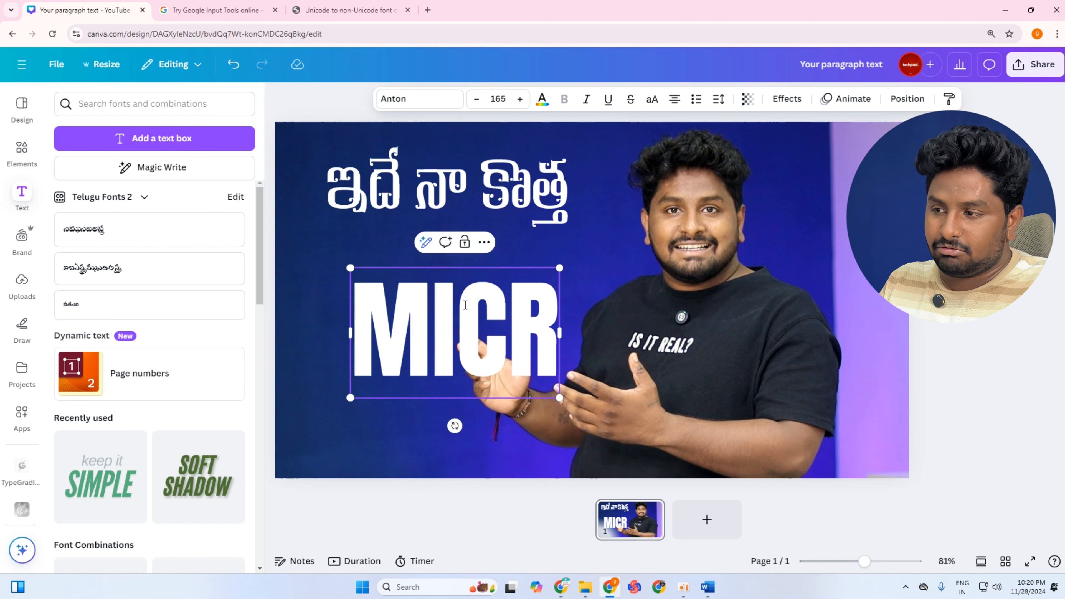
text(opho)
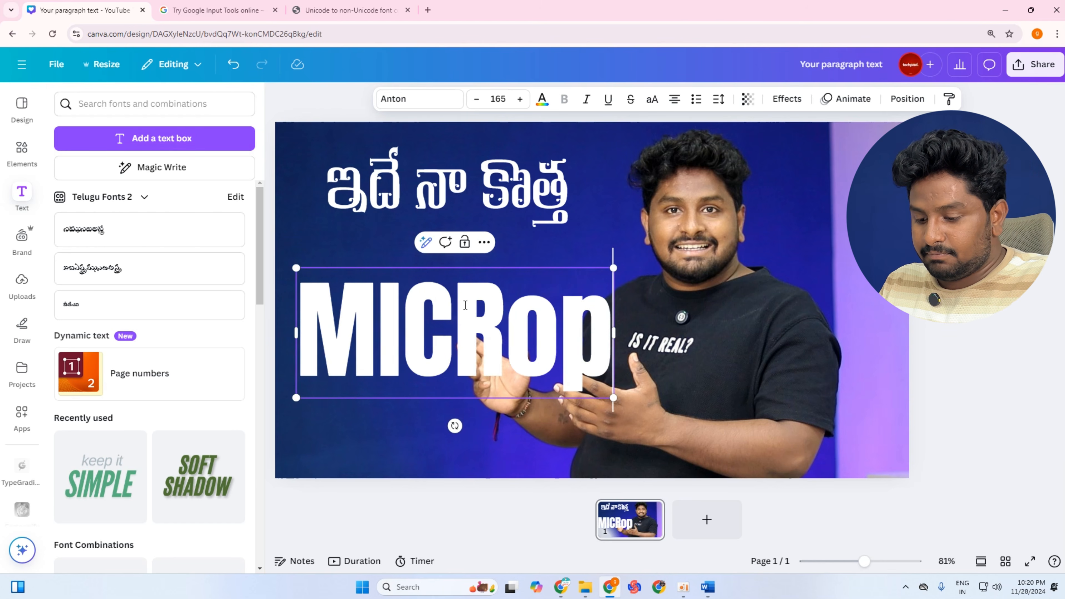
key(BackSpace)
key(BackSpace)
key(BackSpace)
key(BackSpace)
text(O)
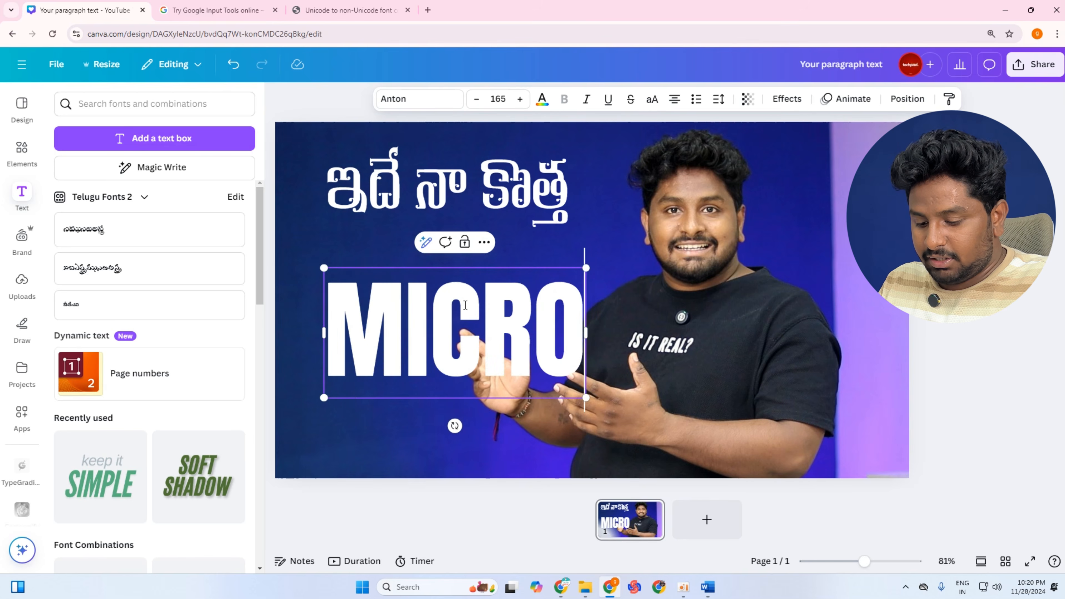
text(PHONE)
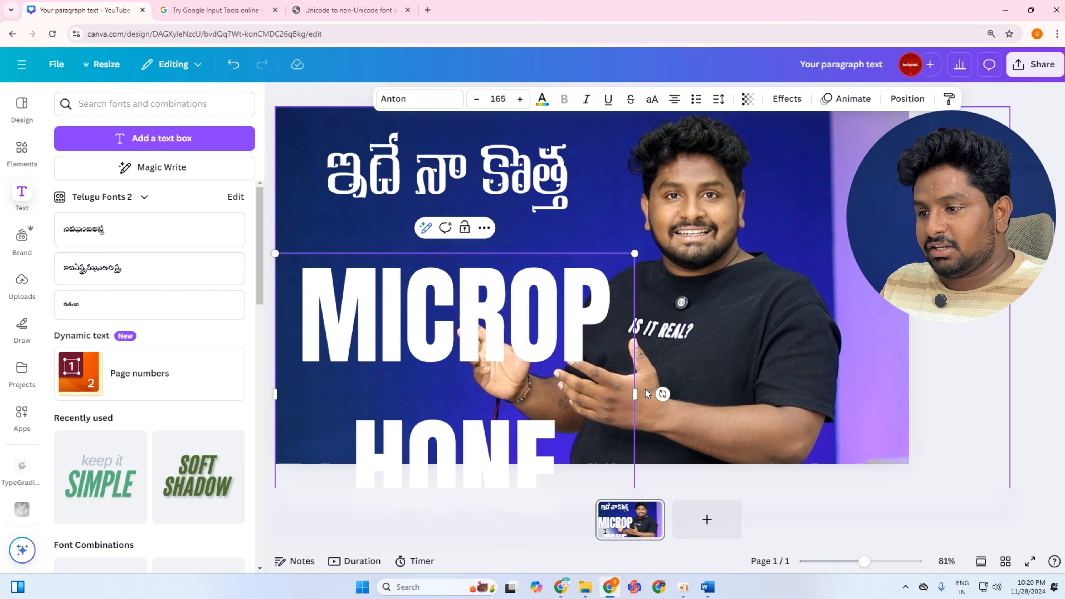
Fit MICROPHONE on one line at size 73.9 and move it up directly beneath the Telugu phrase.
drag(635, 394, 839, 309)
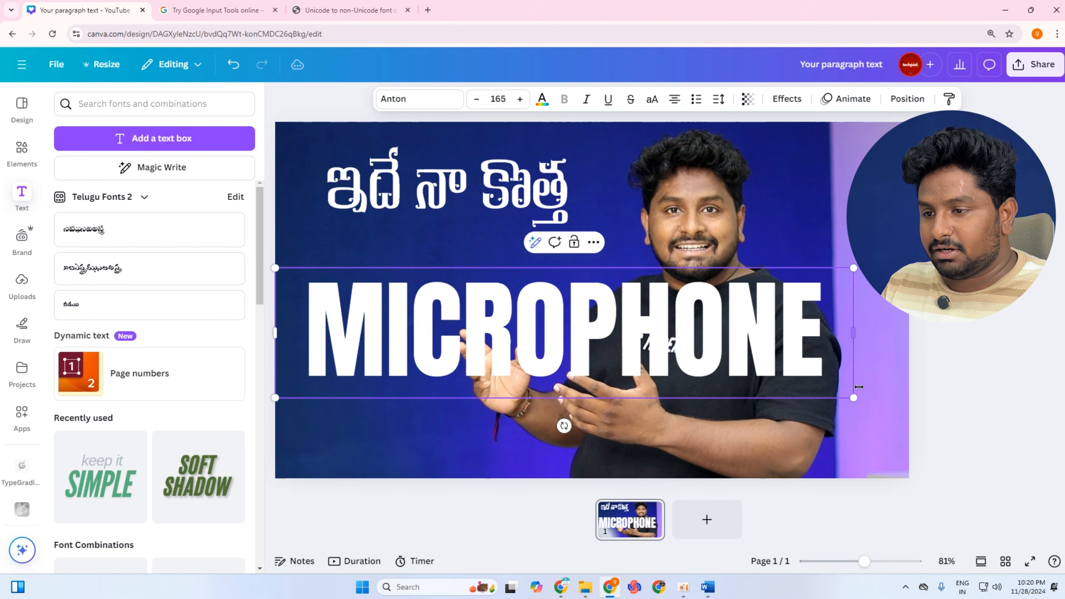
drag(856, 399, 535, 326)
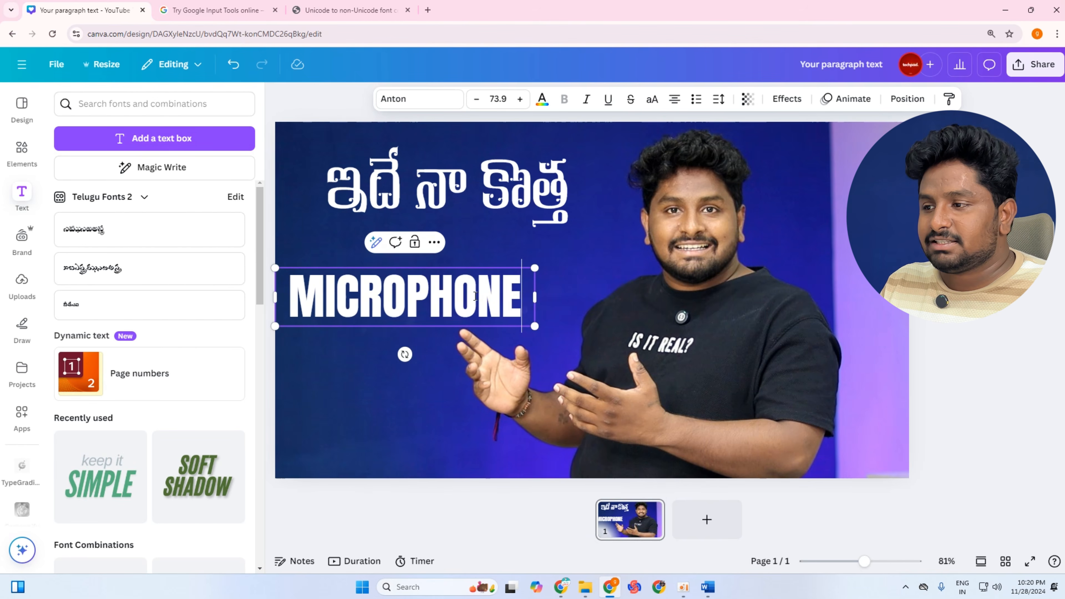
click(621, 332)
click(356, 281)
drag(356, 281, 365, 224)
Enlarge the Telugu phrase to size 208 and shift it slightly left above MICROPHONE.
click(612, 300)
click(546, 207)
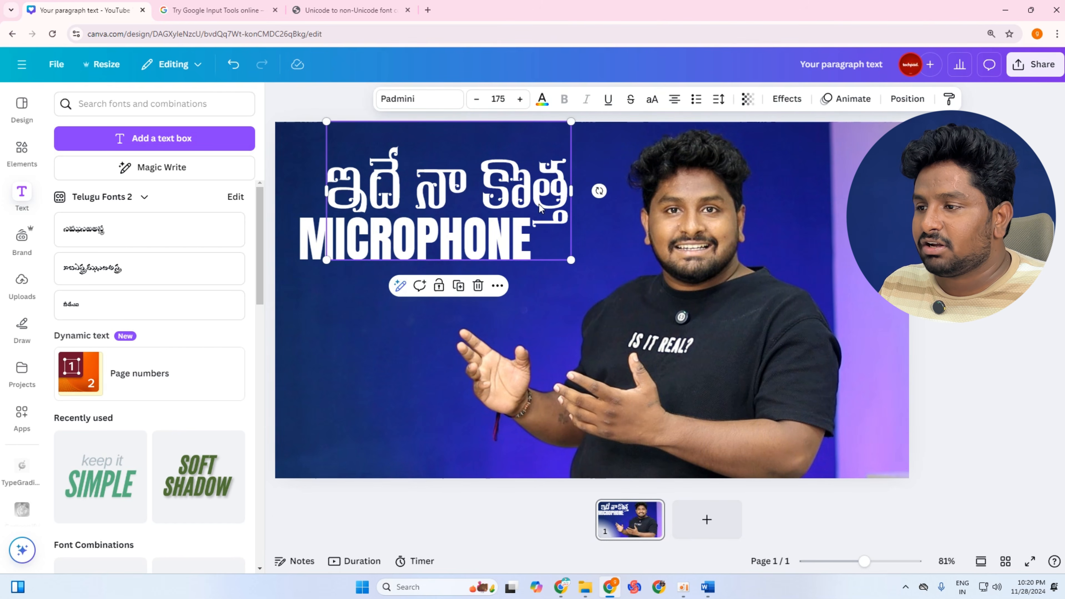
drag(546, 206, 562, 207)
drag(586, 262, 622, 289)
click(723, 328)
click(497, 244)
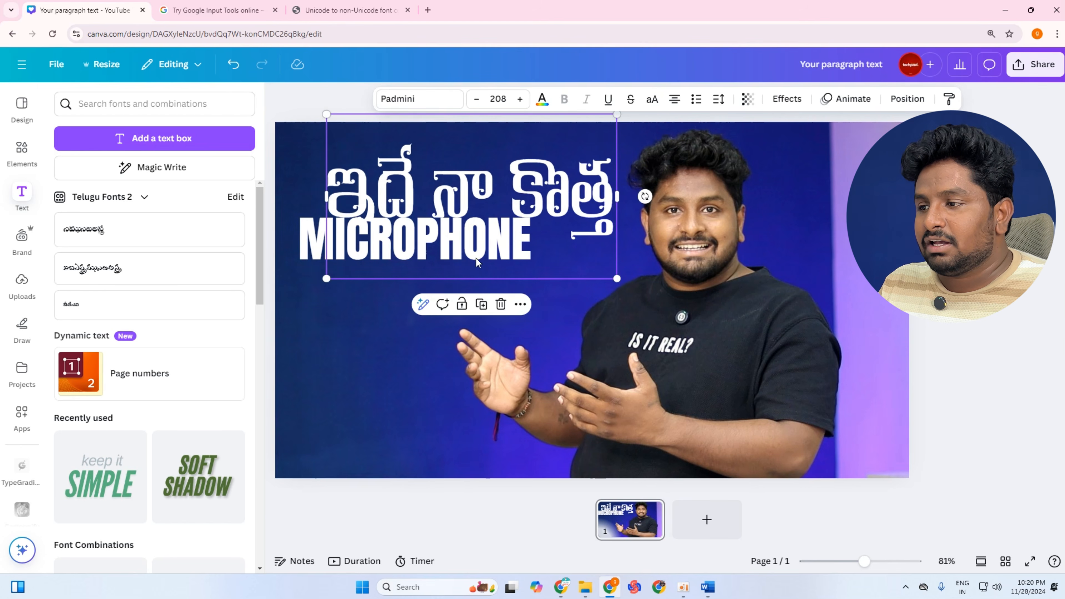
mouse_move(497, 244)
mouse_down()
mouse_move(506, 254)
mouse_move(481, 241)
mouse_up()
click(573, 348)
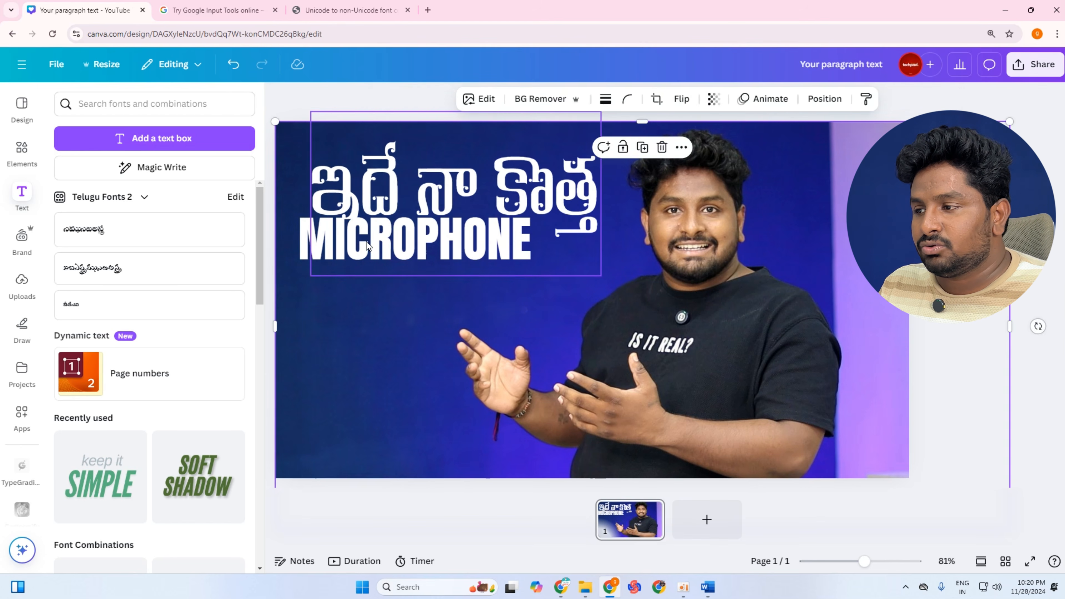
Align MICROPHONE with the Telugu phrase's left edge and enlarge it to size 76.
click(288, 254)
drag(309, 254, 323, 261)
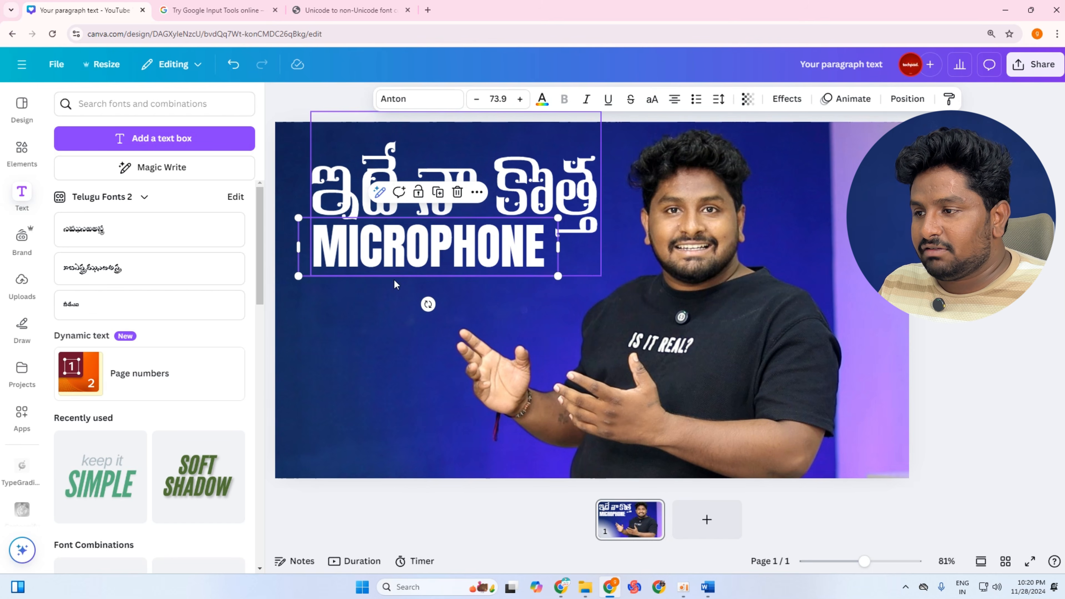
drag(559, 280, 567, 283)
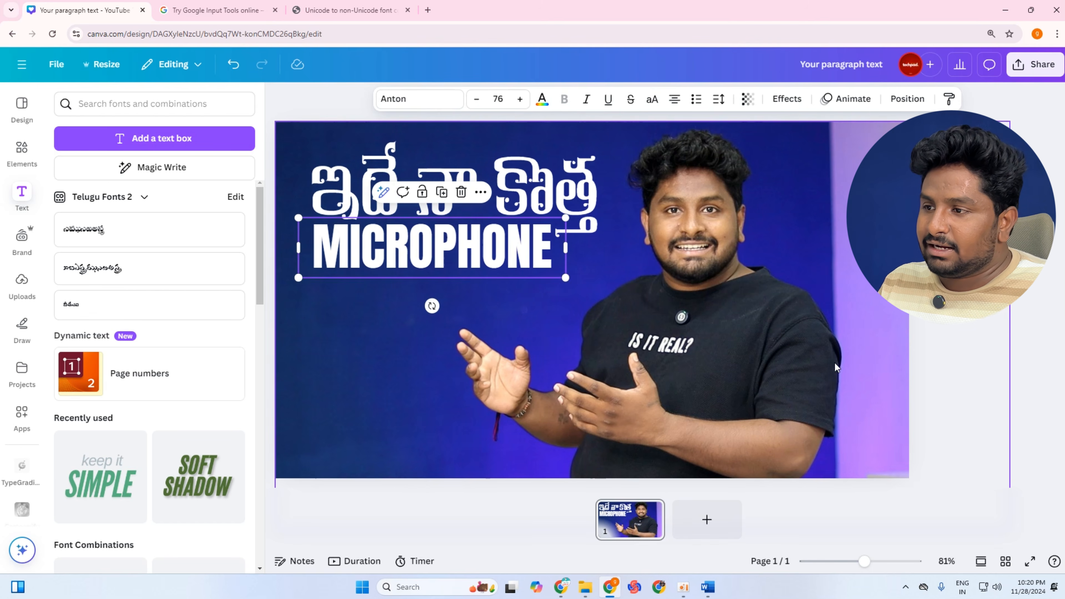
click(888, 487)
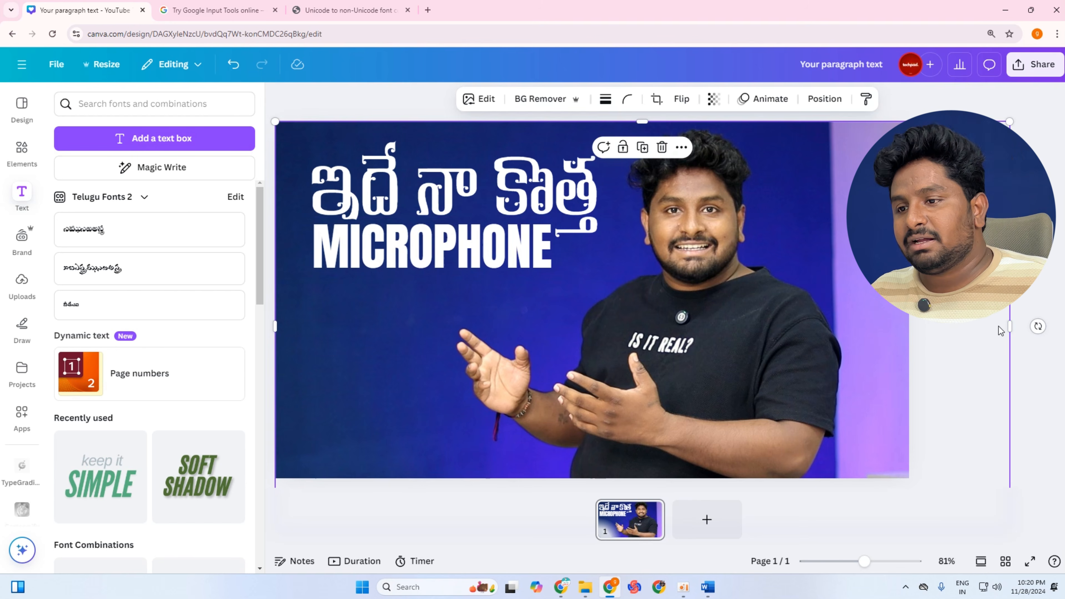
click(1050, 157)
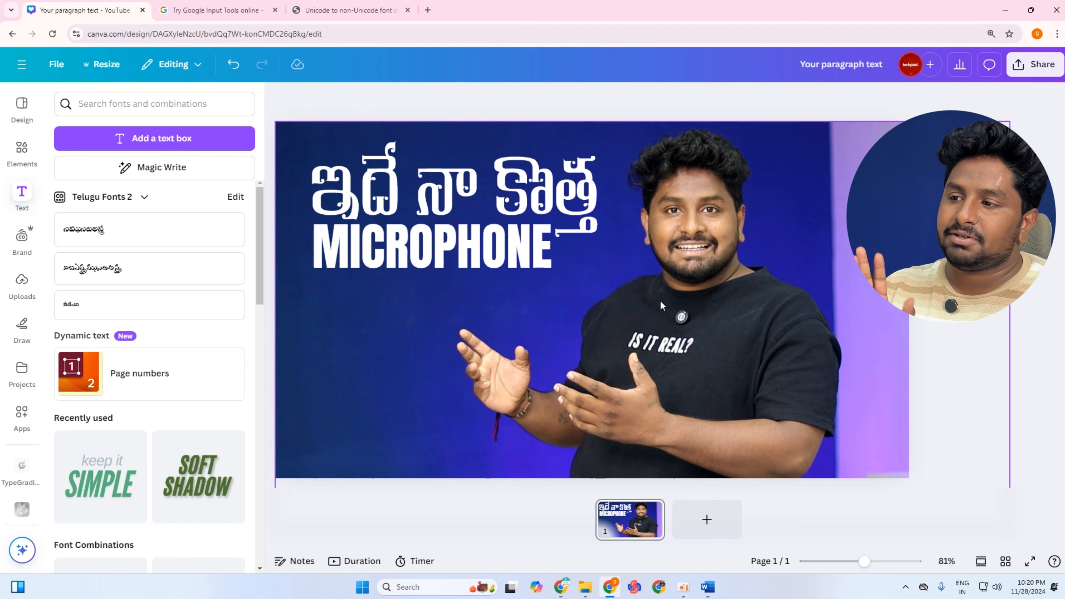
Shift the portrait photo slightly left behind the text and clear the side area to view the thumbnail.
mouse_move(759, 338)
mouse_down()
mouse_move(780, 341)
mouse_move(749, 336)
mouse_move(785, 336)
mouse_move(739, 341)
mouse_move(752, 341)
mouse_up()
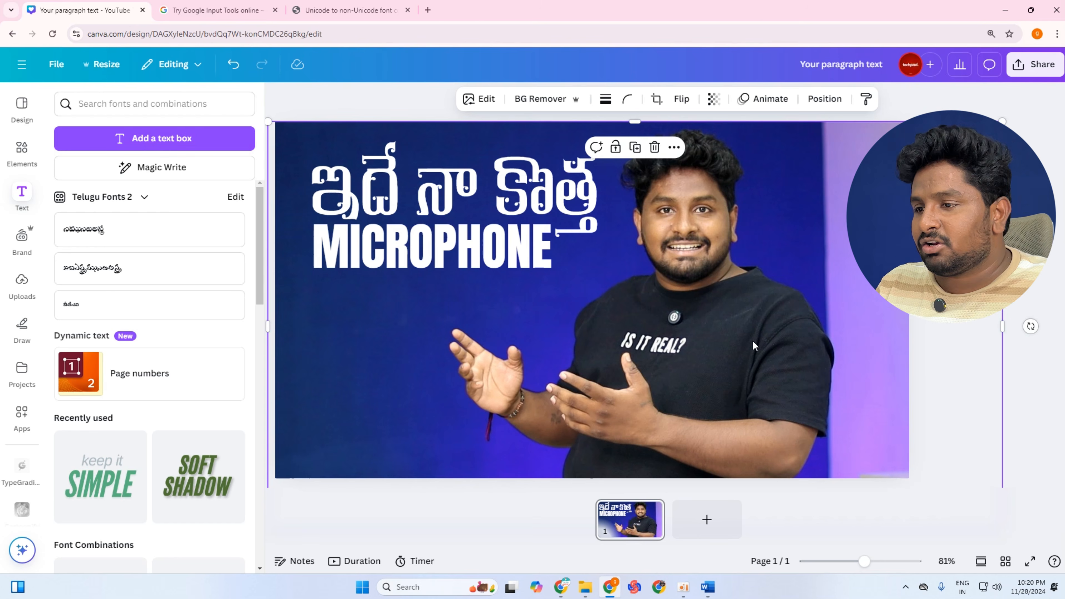
mouse_move(750, 337)
mouse_down()
mouse_move(737, 335)
mouse_move(745, 338)
mouse_up()
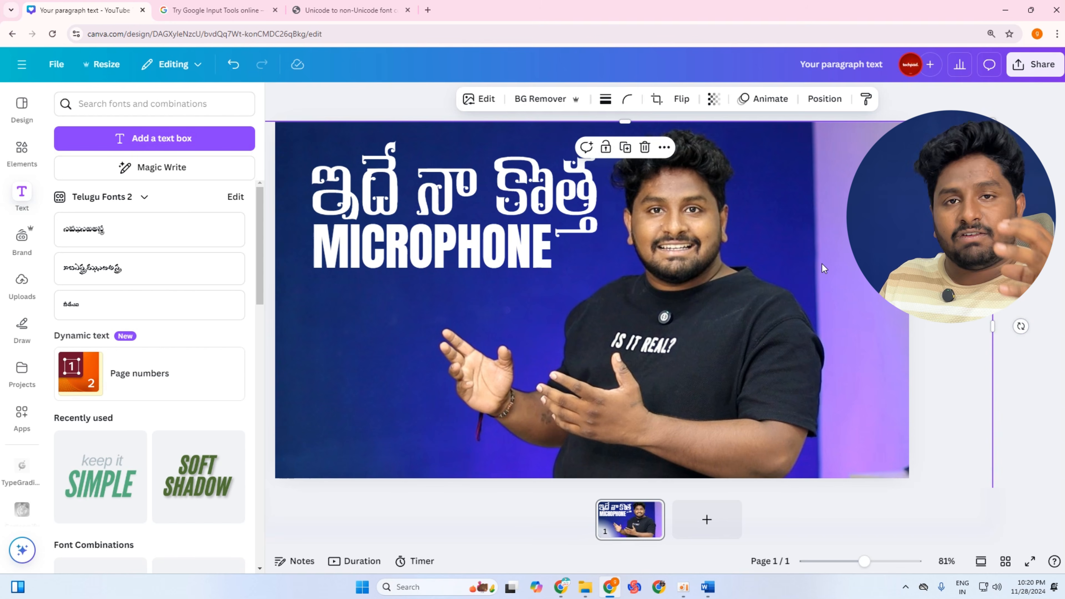
click(278, 97)
click(72, 138)
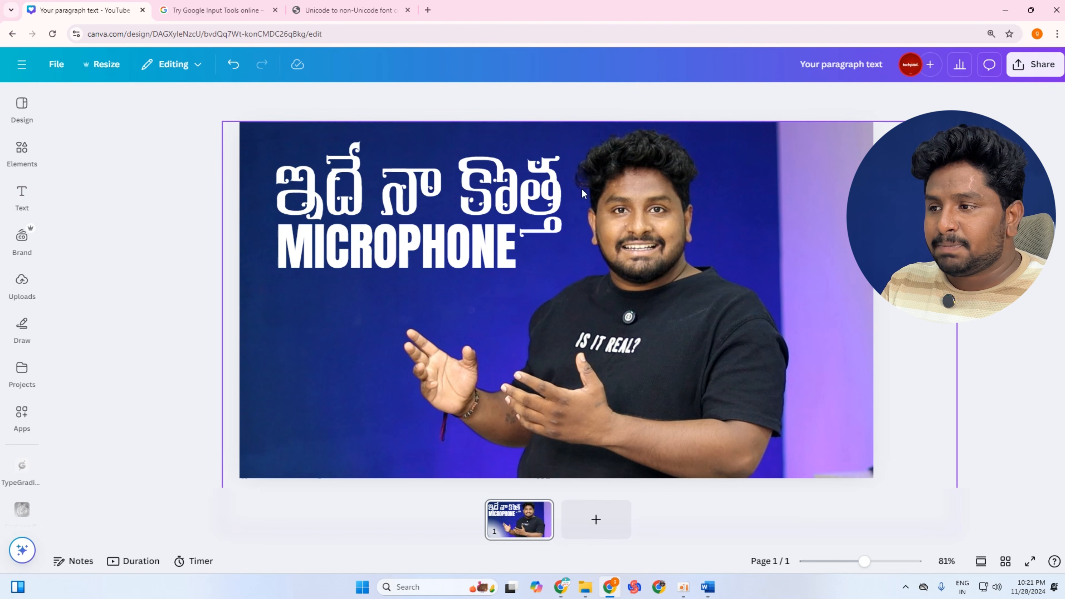
click(22, 106)
click(22, 193)
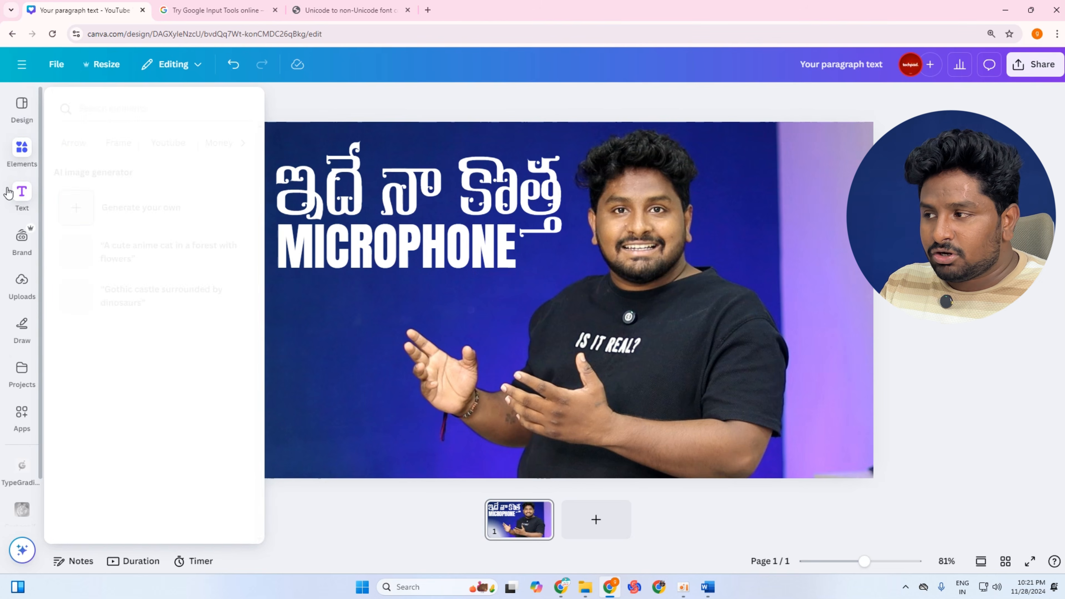
click(21, 151)
click(22, 193)
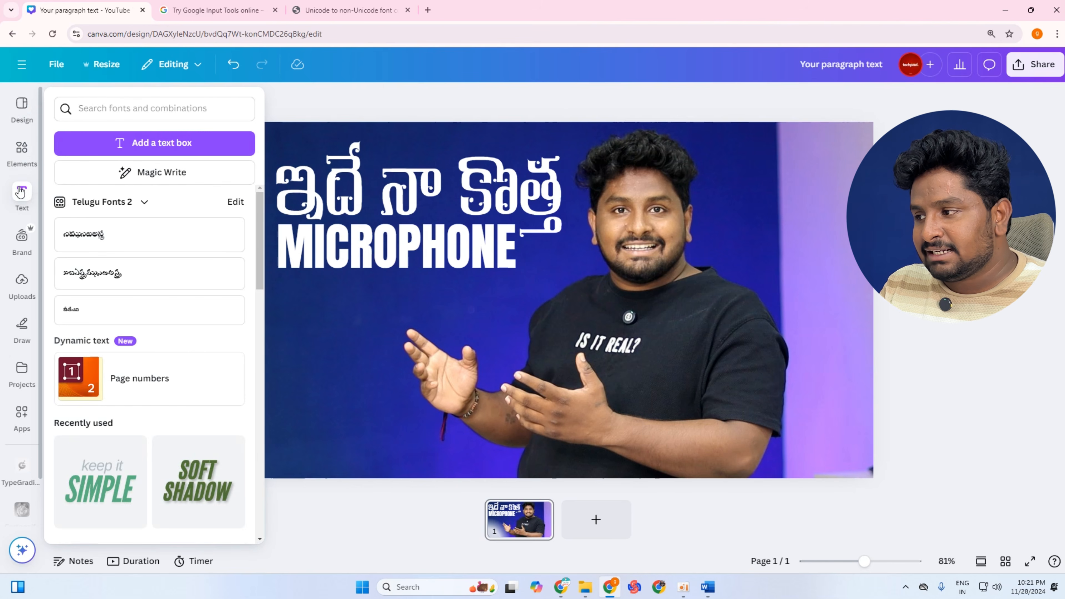
click(21, 237)
click(22, 286)
click(22, 325)
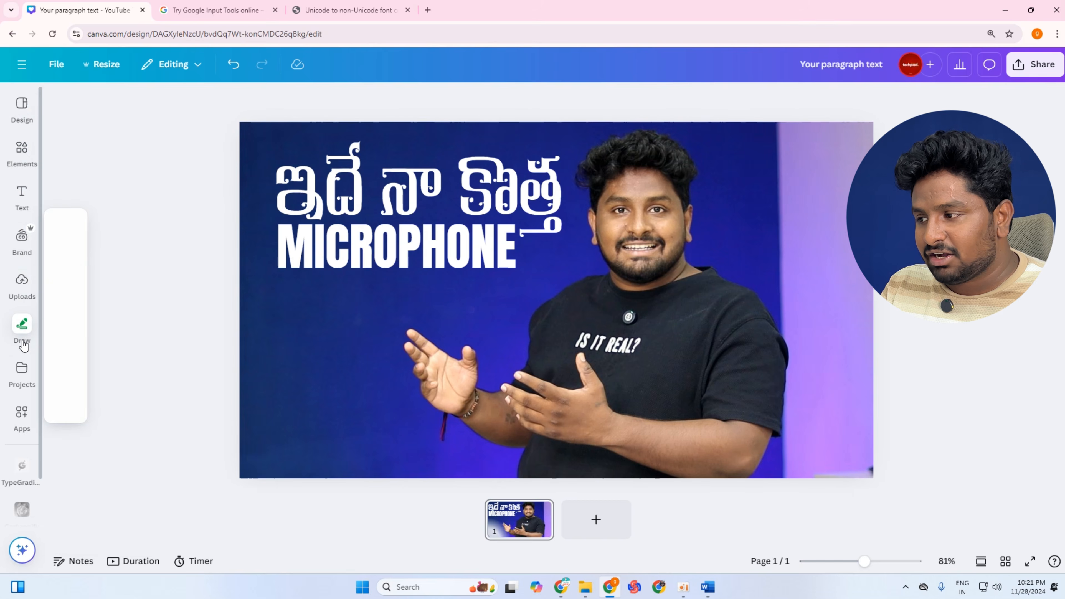
click(25, 376)
click(20, 420)
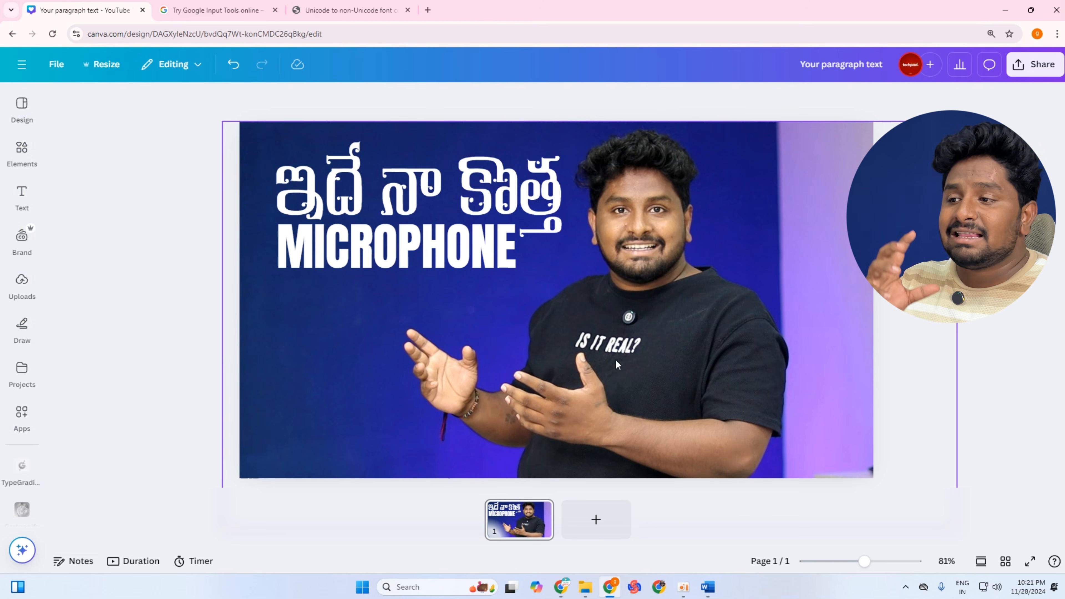
click(744, 222)
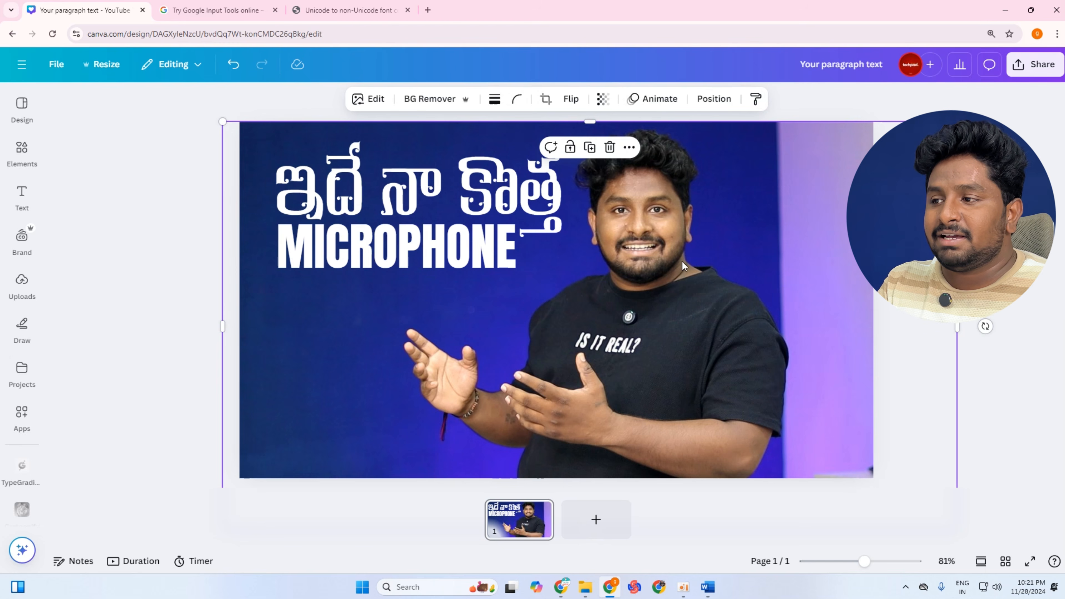
Examine the thumbnail's layer order from the Telugu phrase and highlight the MICROPHONE layer in the list.
click(420, 174)
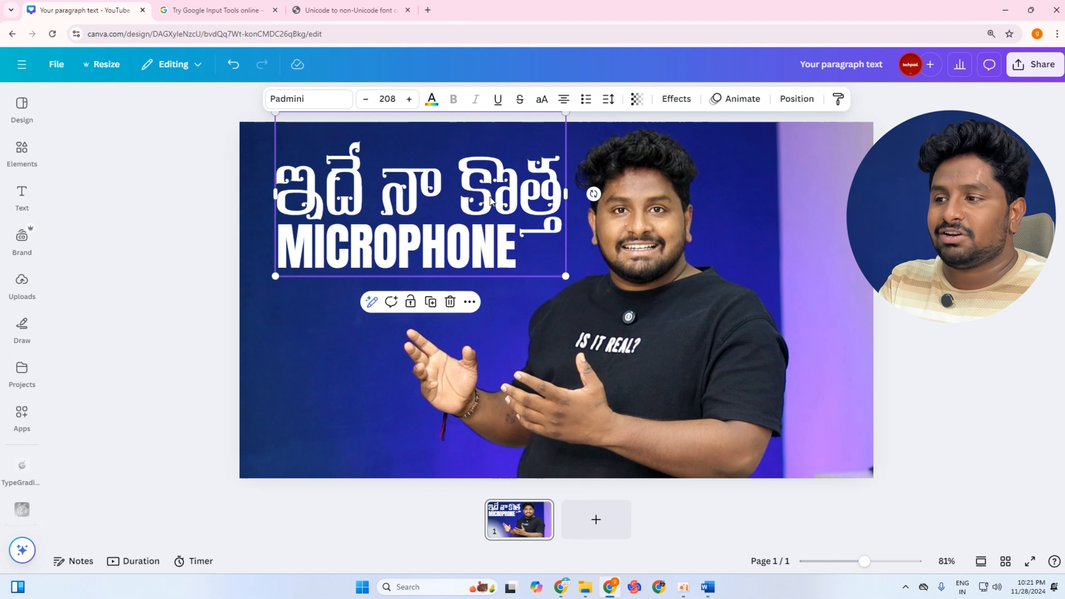
click(778, 99)
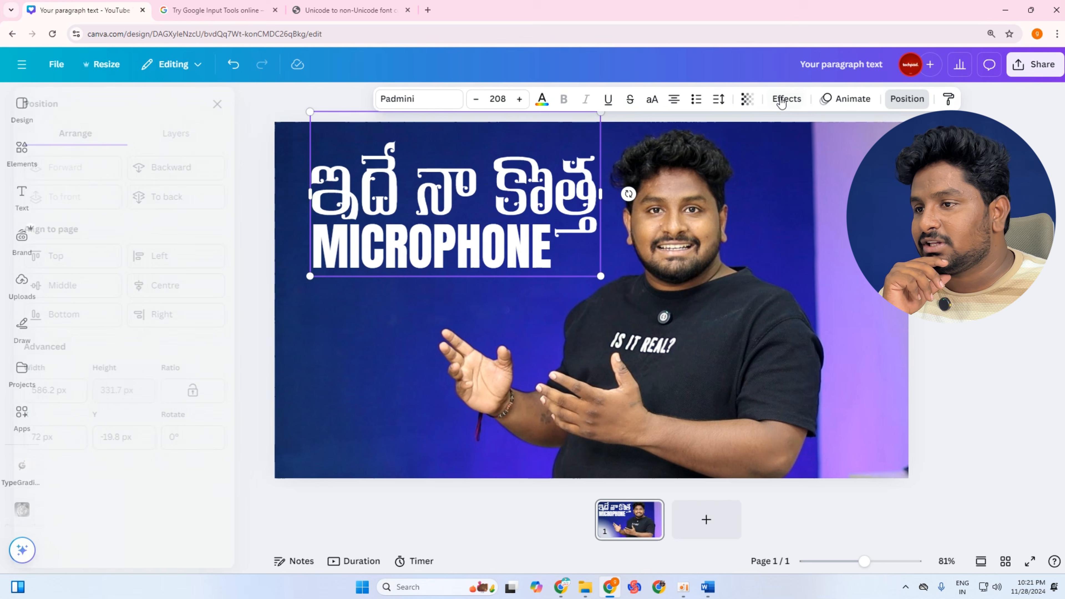
click(212, 141)
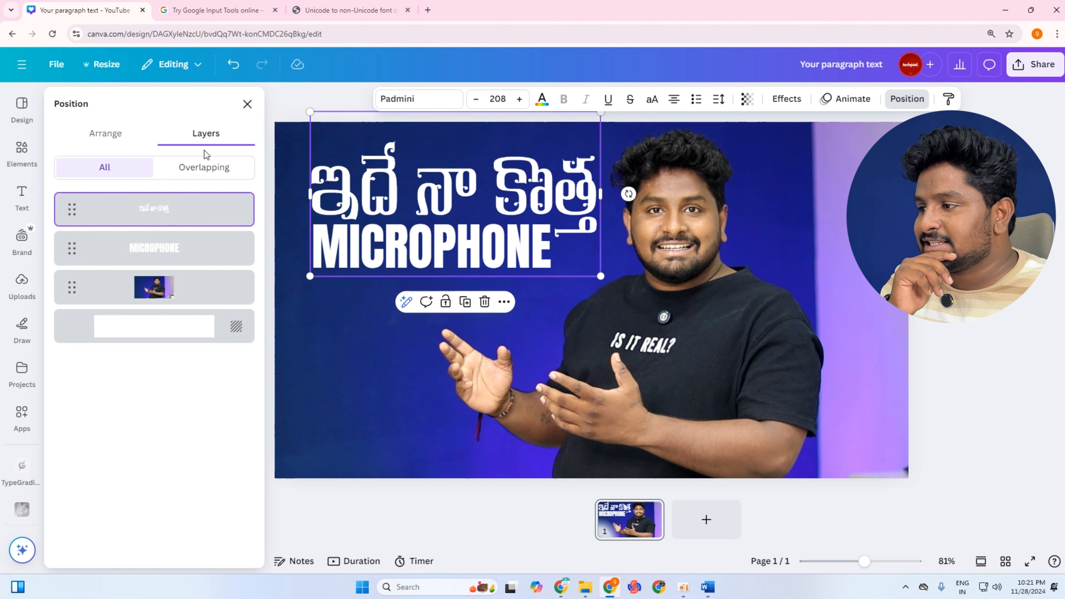
mouse_move(72, 250)
mouse_down()
mouse_move(67, 206)
mouse_move(72, 247)
mouse_up()
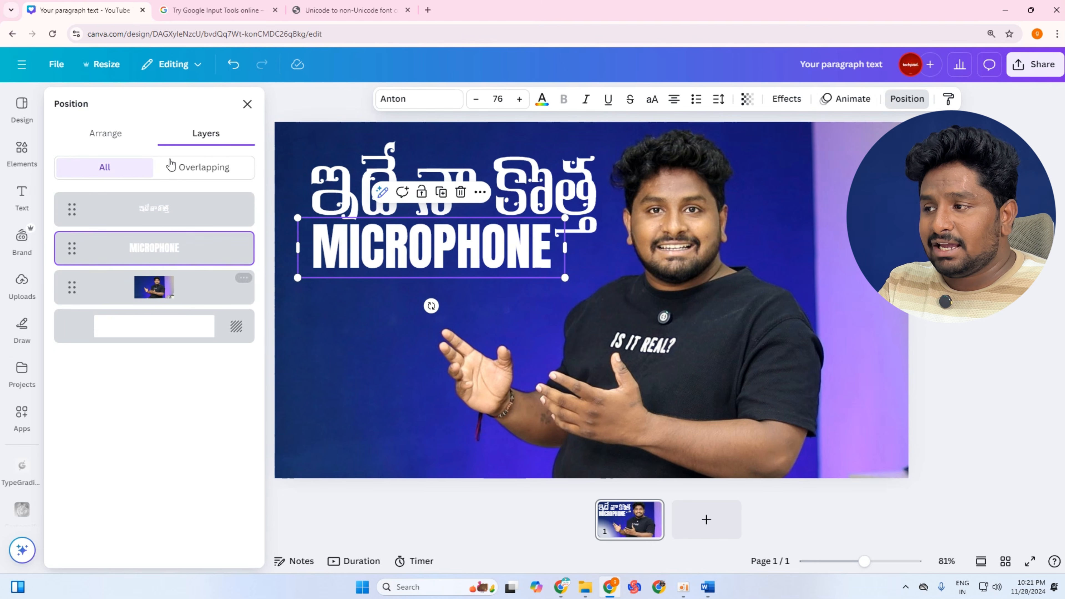
click(246, 105)
Remove the portrait photo's background and shift the cutout right, away from the text area.
click(467, 287)
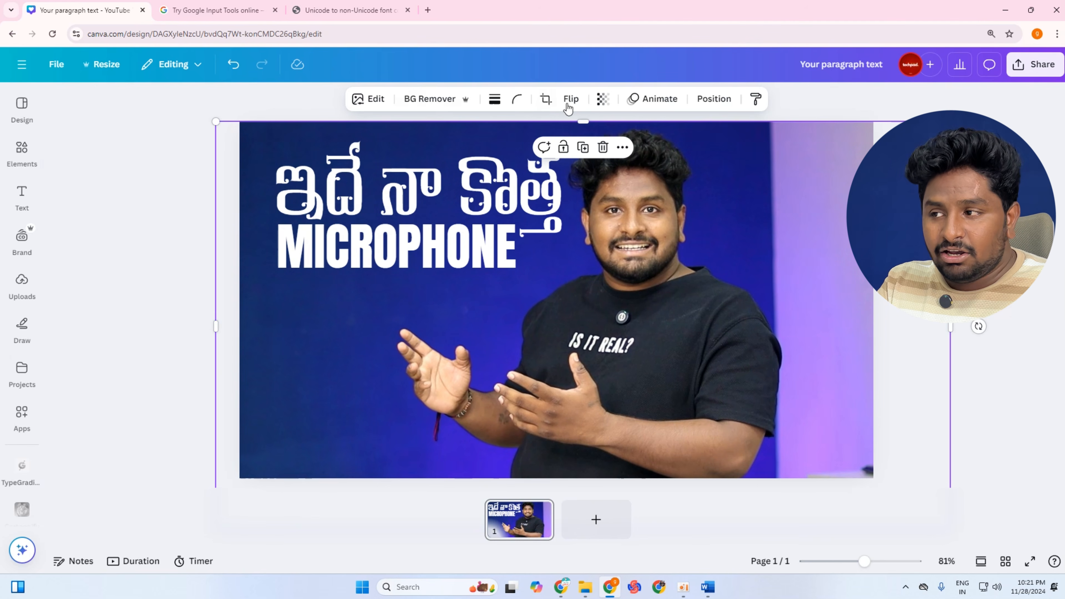
drag(749, 347, 754, 340)
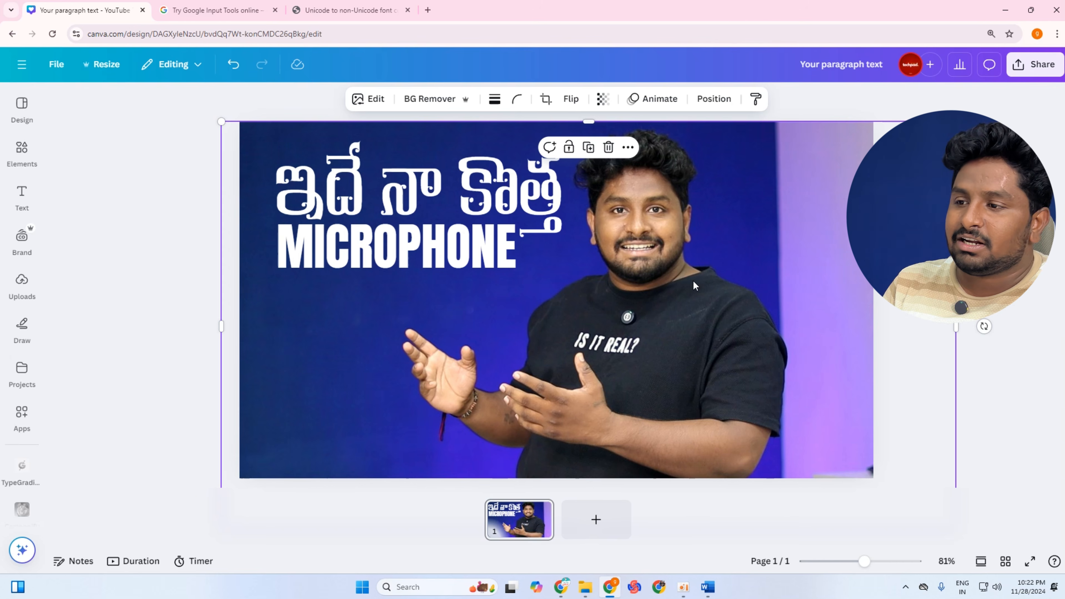
drag(693, 281, 704, 283)
click(434, 103)
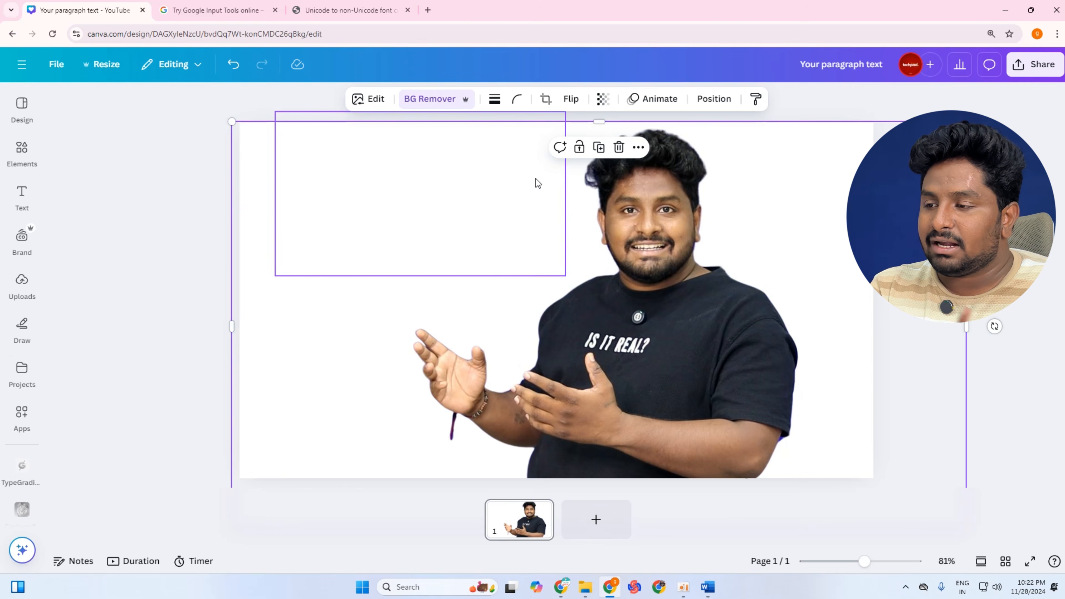
mouse_move(734, 300)
mouse_down()
mouse_move(756, 295)
mouse_move(735, 303)
mouse_up()
click(917, 102)
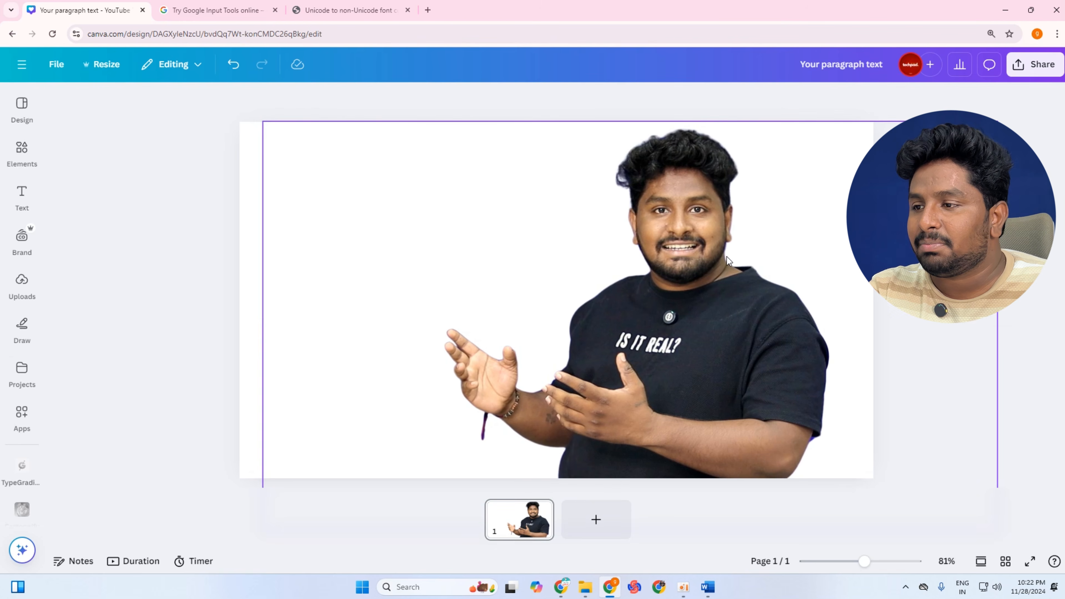
click(444, 226)
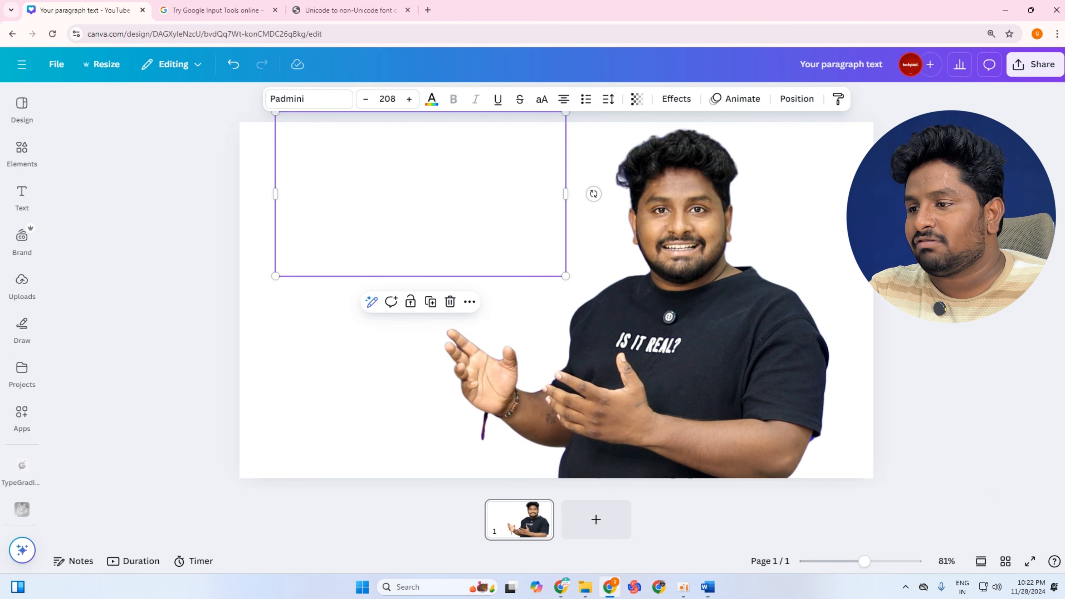
click(745, 318)
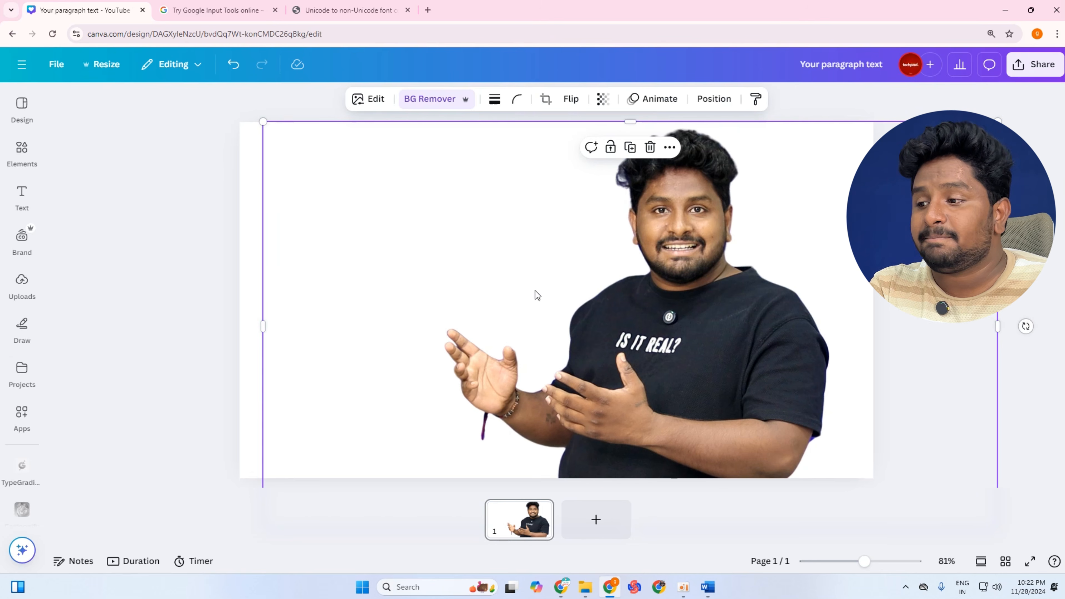
click(222, 202)
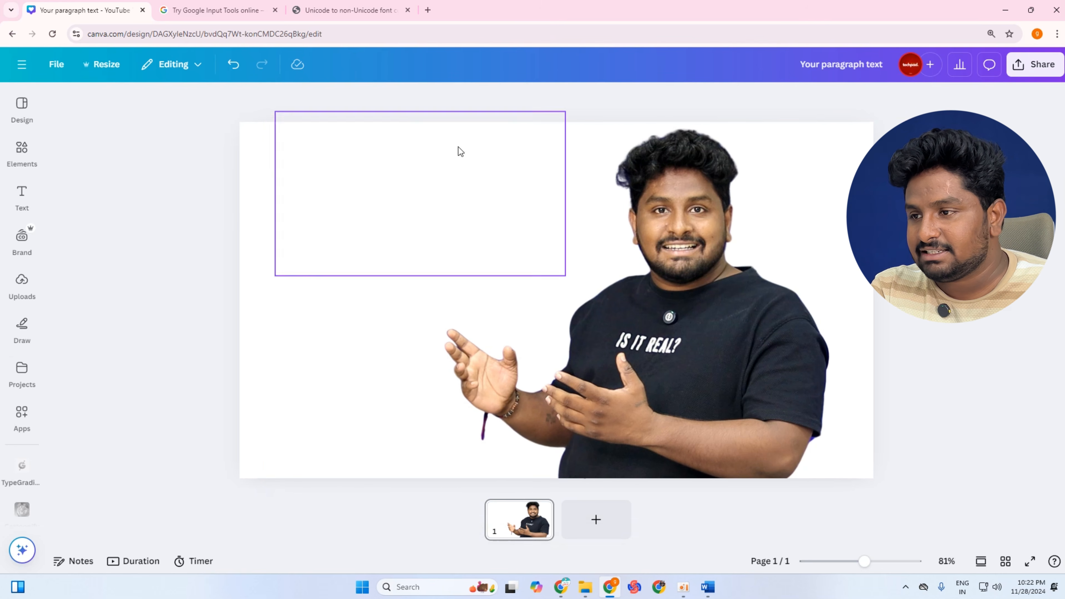
click(749, 301)
click(143, 174)
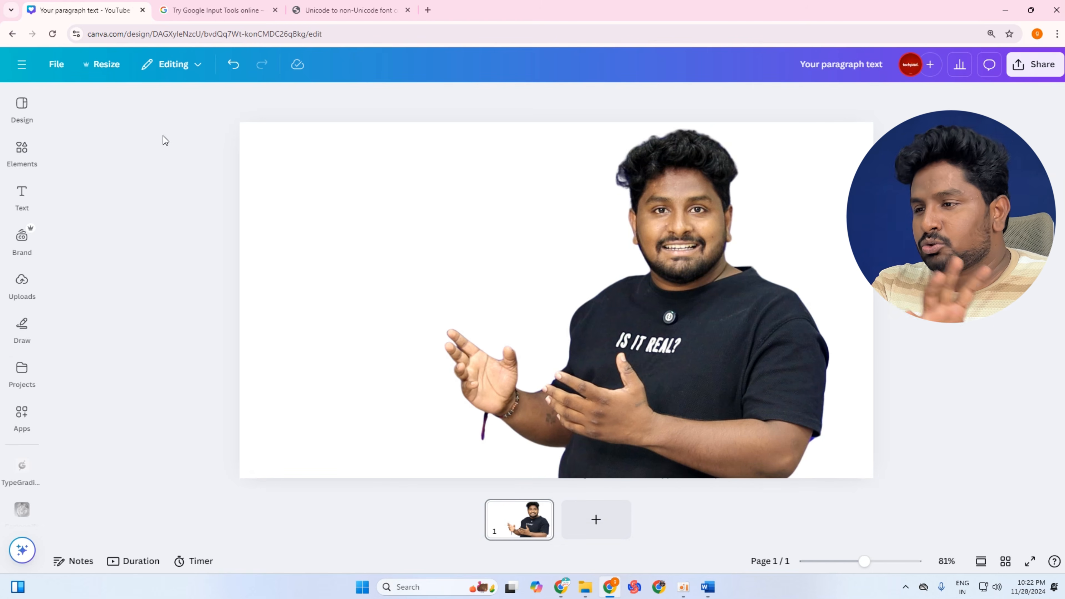
Search the elements library for "gaming studio".
click(22, 151)
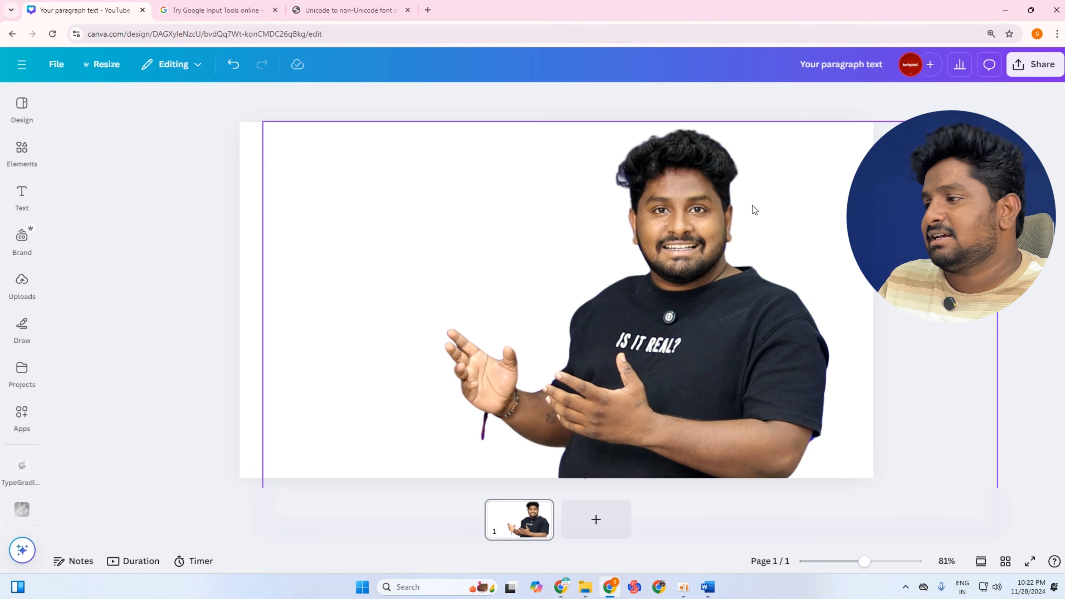
click(6, 105)
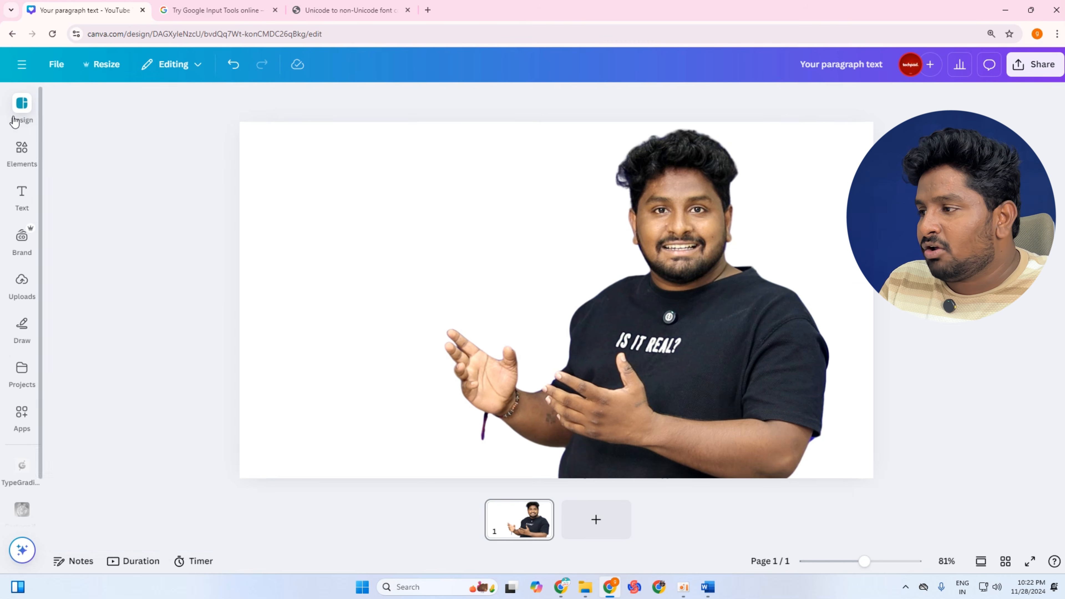
click(27, 156)
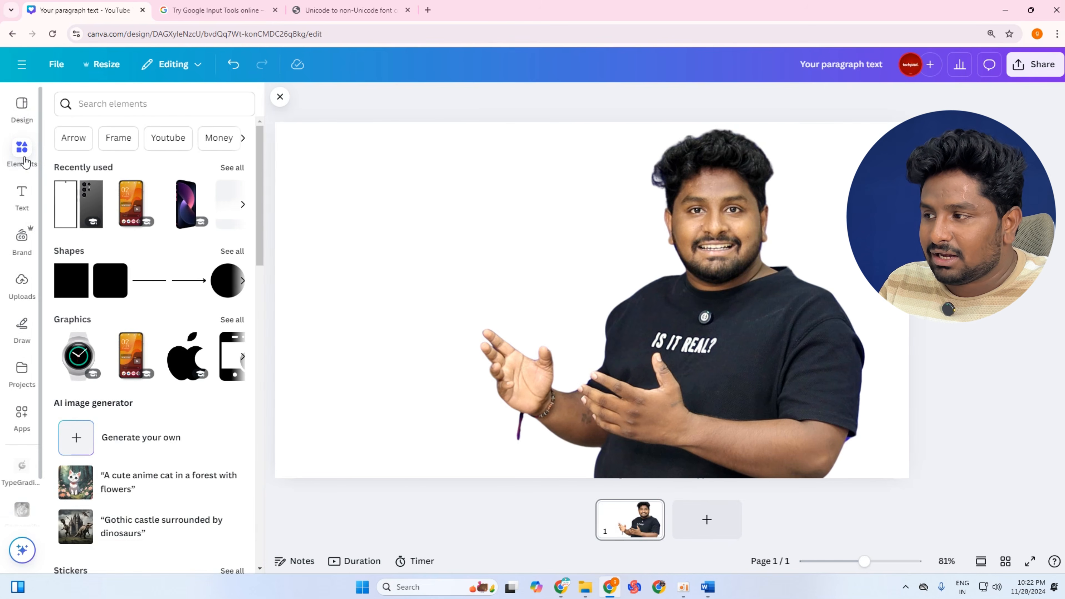
click(92, 104)
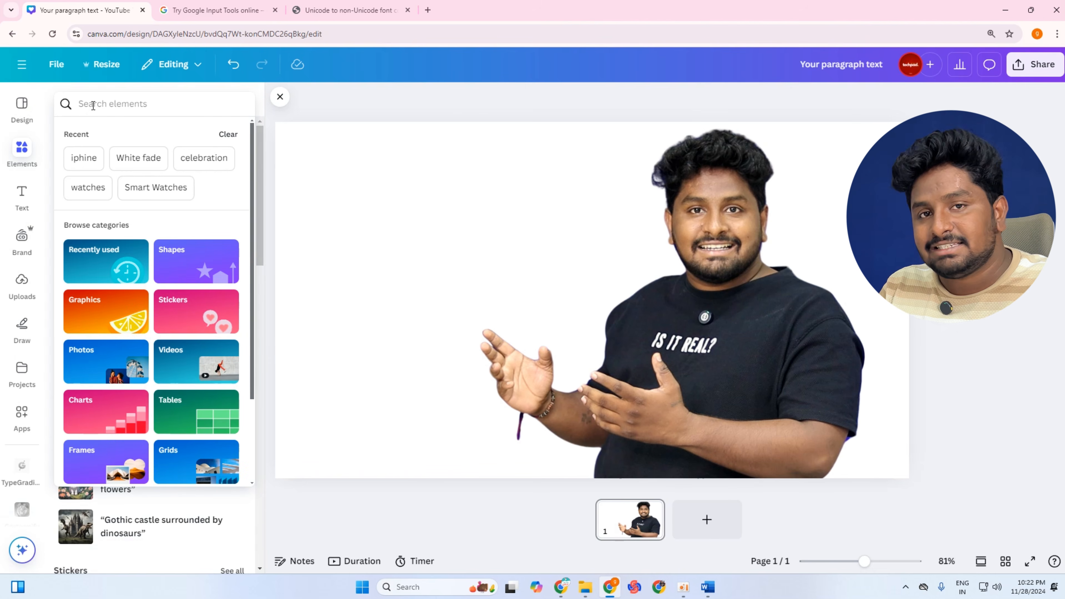
text(gami)
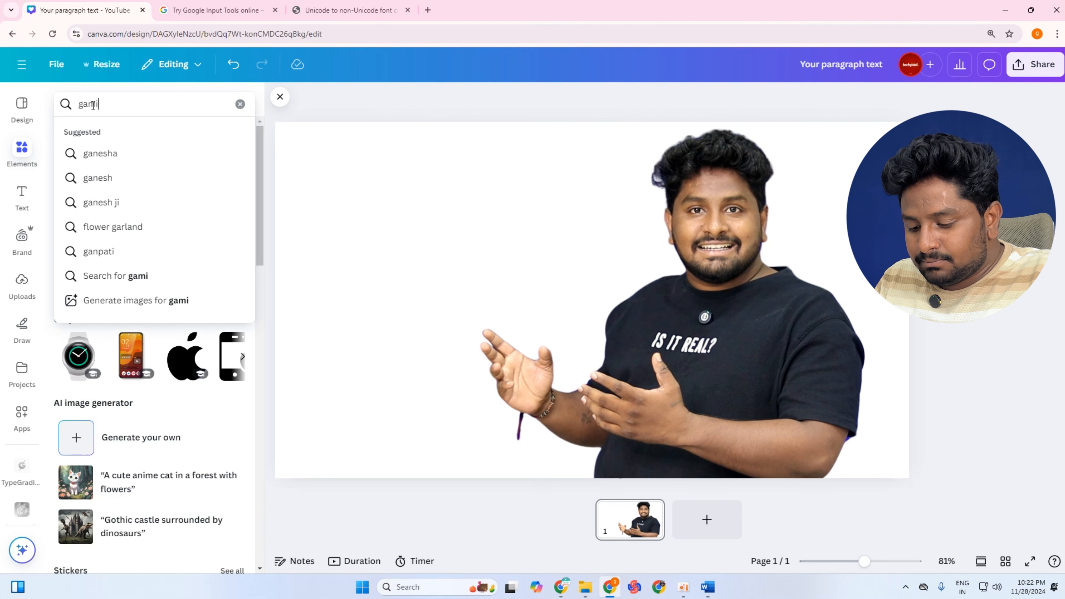
text(ng s)
text(tiu)
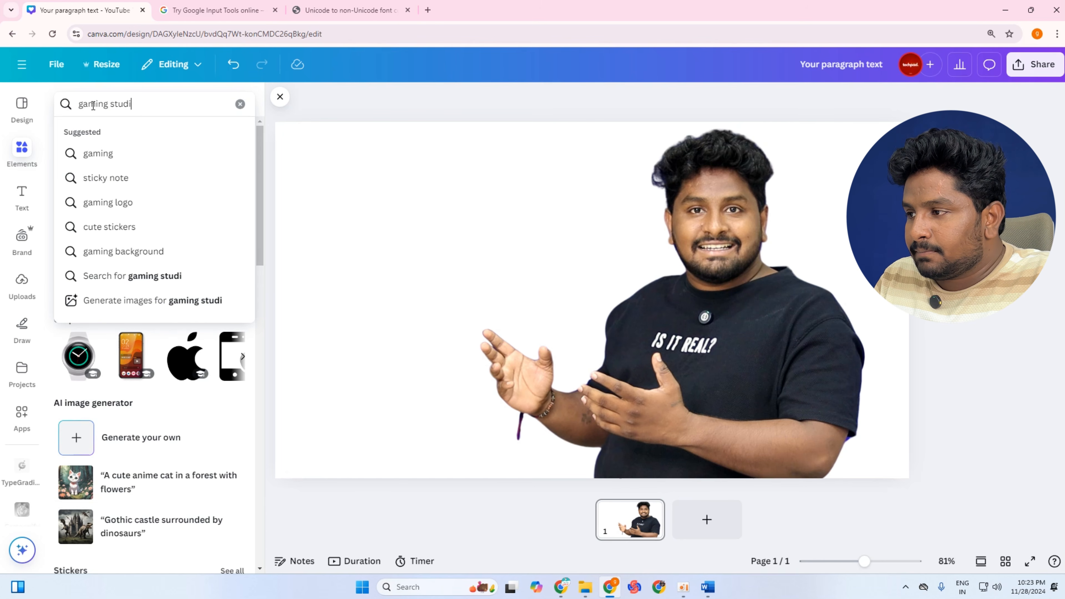
text(o)
key(Down)
key(Down)
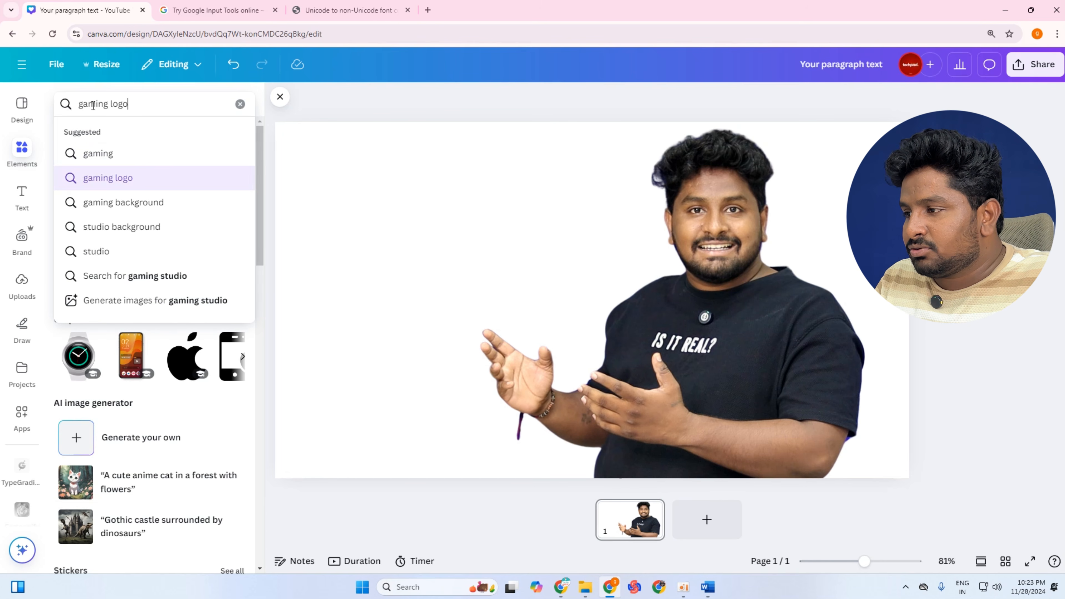
key(Down)
key(Up)
key(Up)
key(Up)
key(Up)
key(Up)
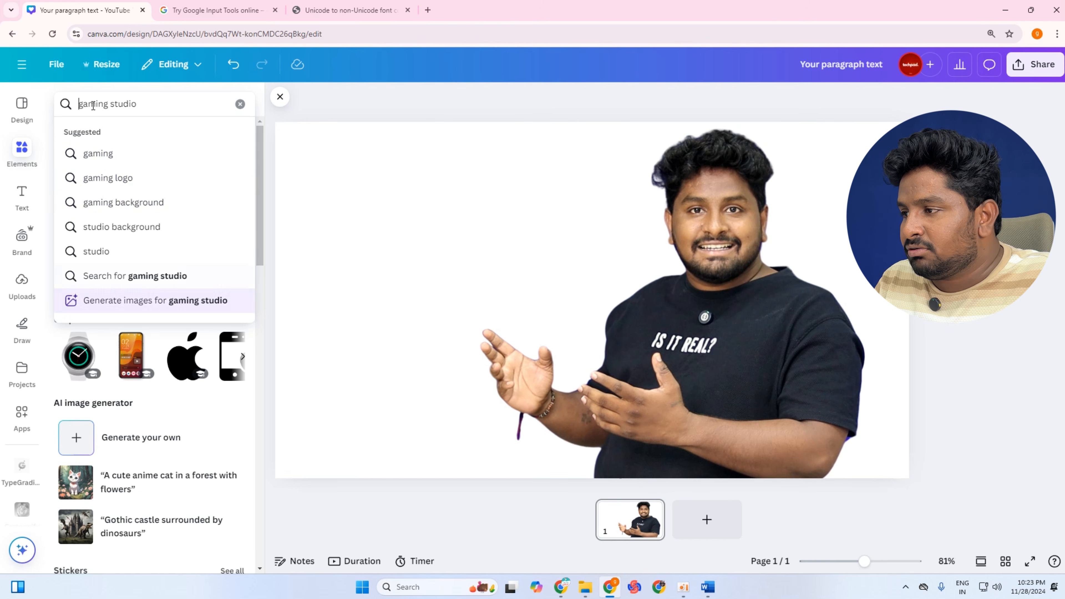
key(Up)
key(Down)
key(Down)
key(Down)
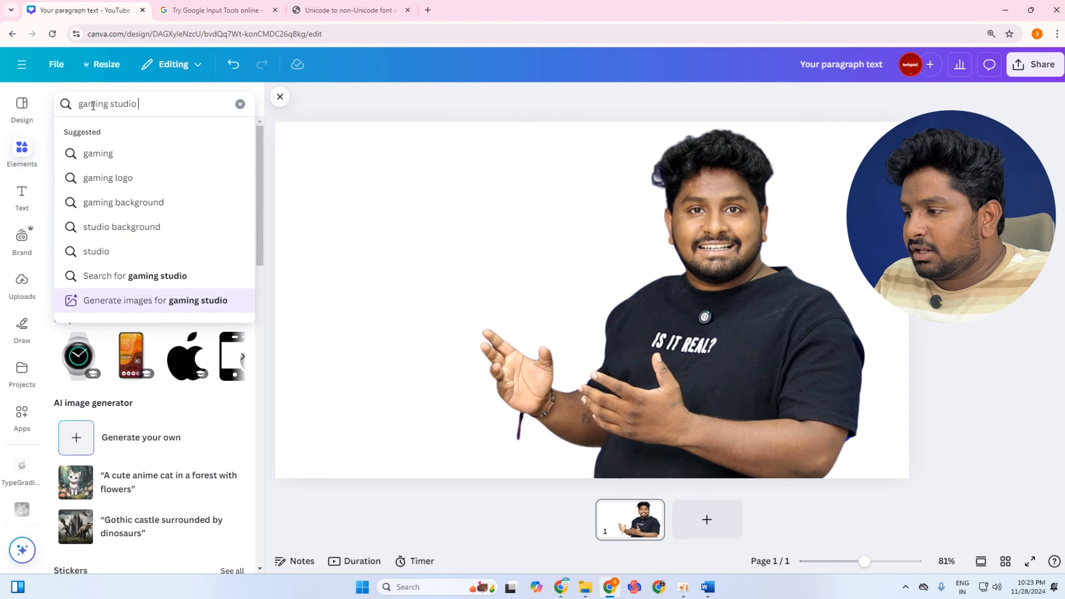
key(Up)
key(Return)
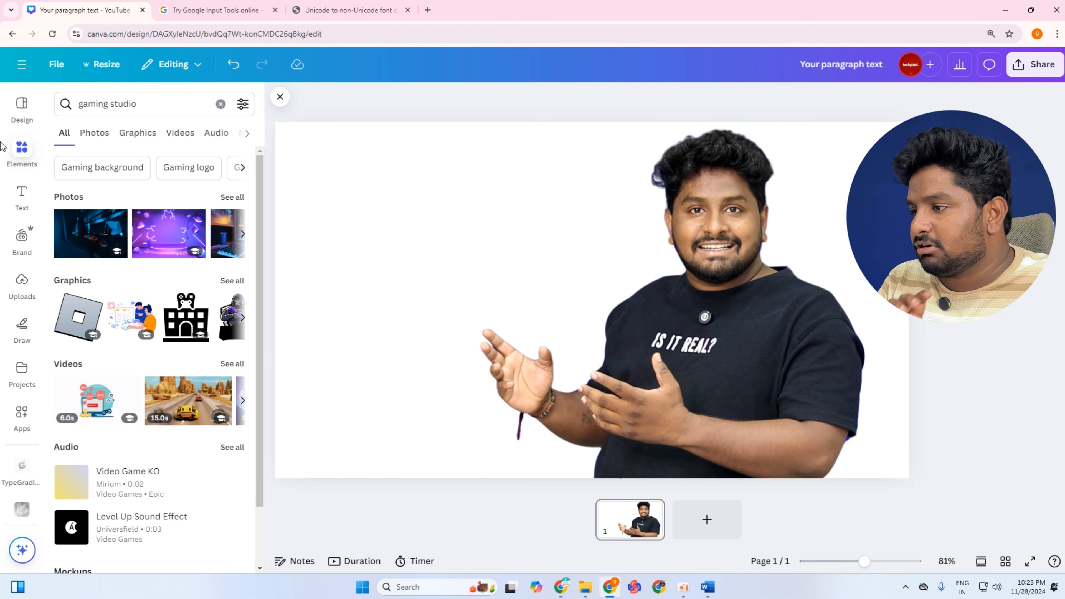
Browse all photo results and add the pink-lit gaming desk photo with the monitor, PC case and blue chair to the page.
click(238, 196)
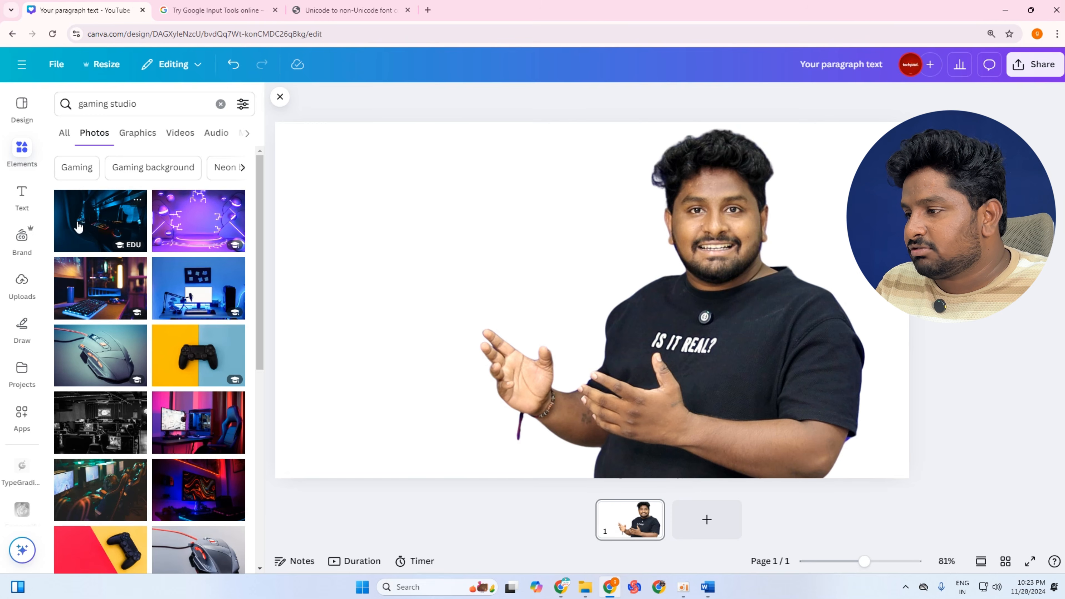
click(67, 136)
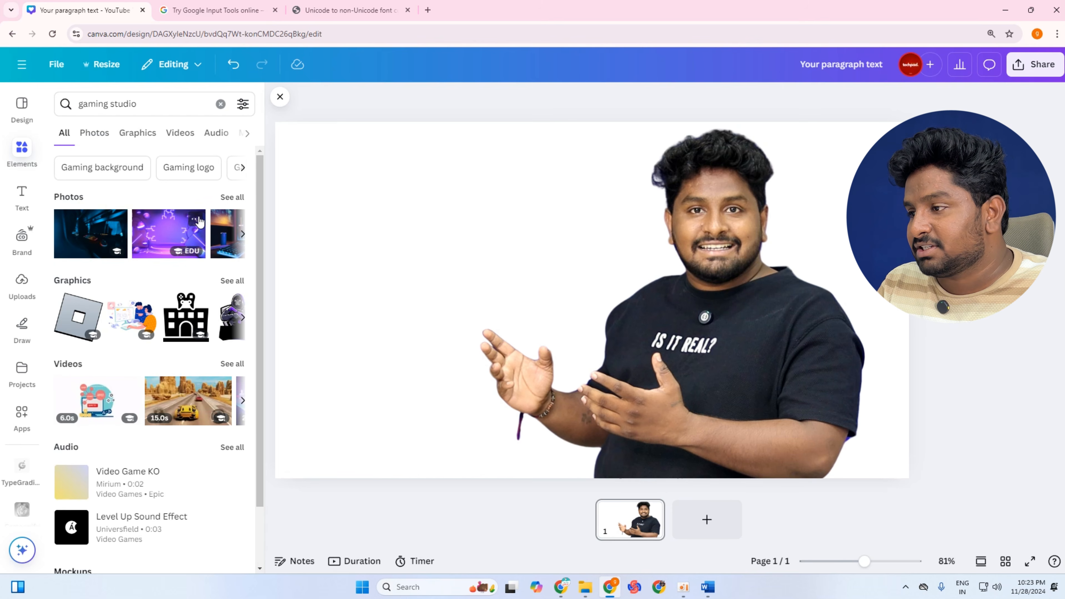
click(232, 198)
scroll(121, 273, down, 5)
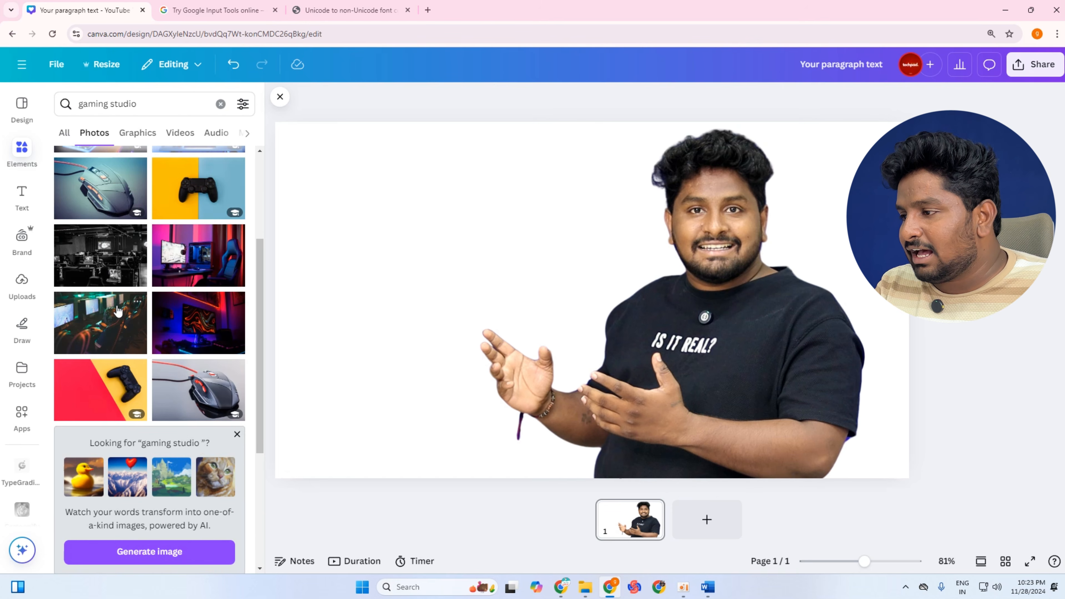
click(192, 270)
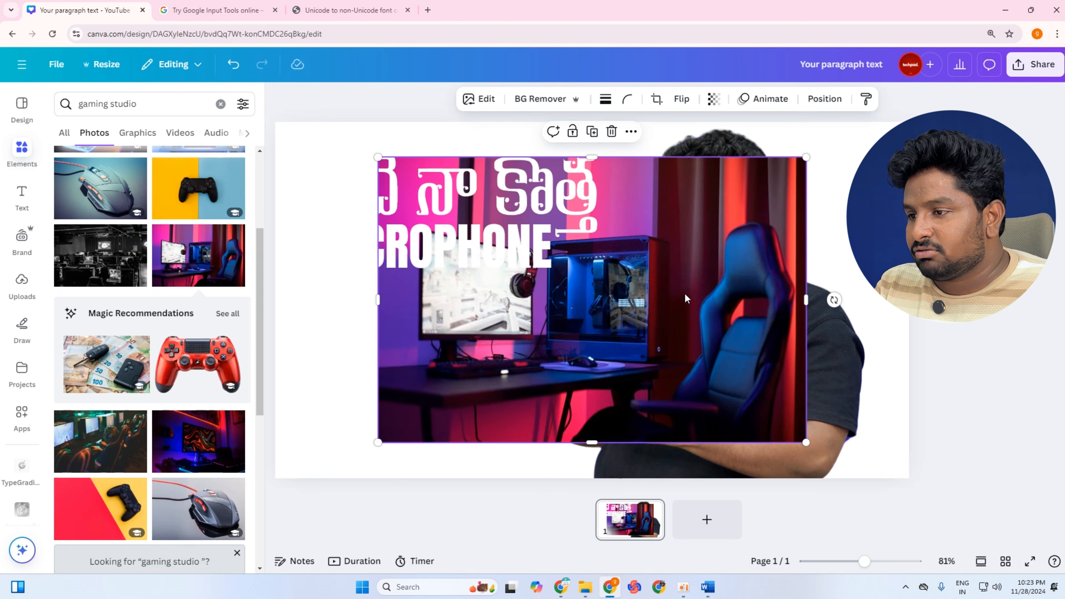
Enlarge the gaming desk photo and position it to cover the whole thumbnail.
drag(688, 297, 581, 252)
drag(708, 414, 960, 520)
drag(840, 421, 835, 395)
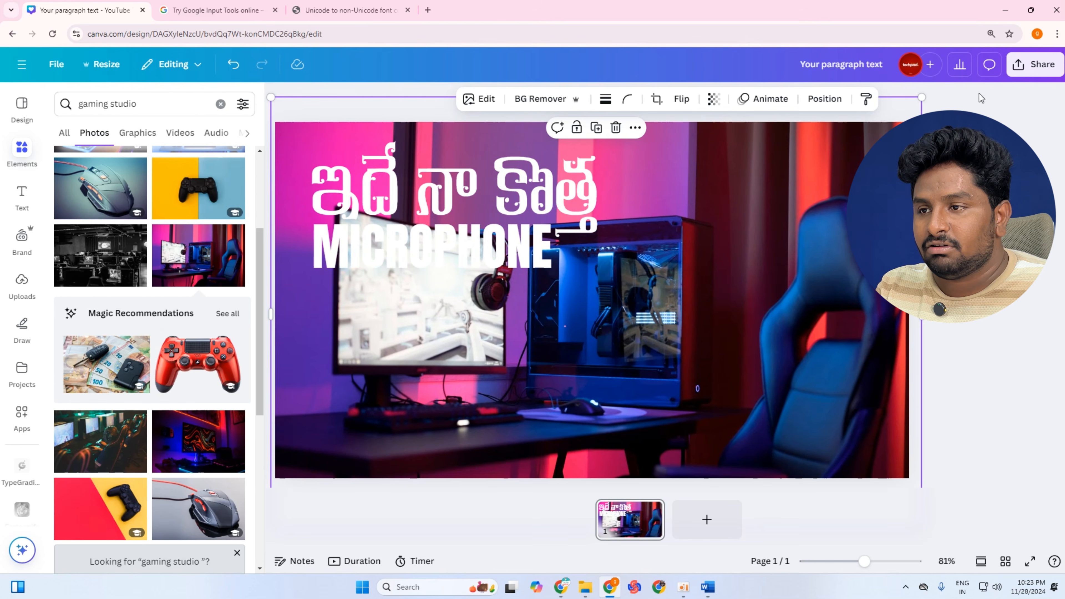
Move the gaming desk photo's layer beneath the portrait cutout and select the portrait.
click(837, 105)
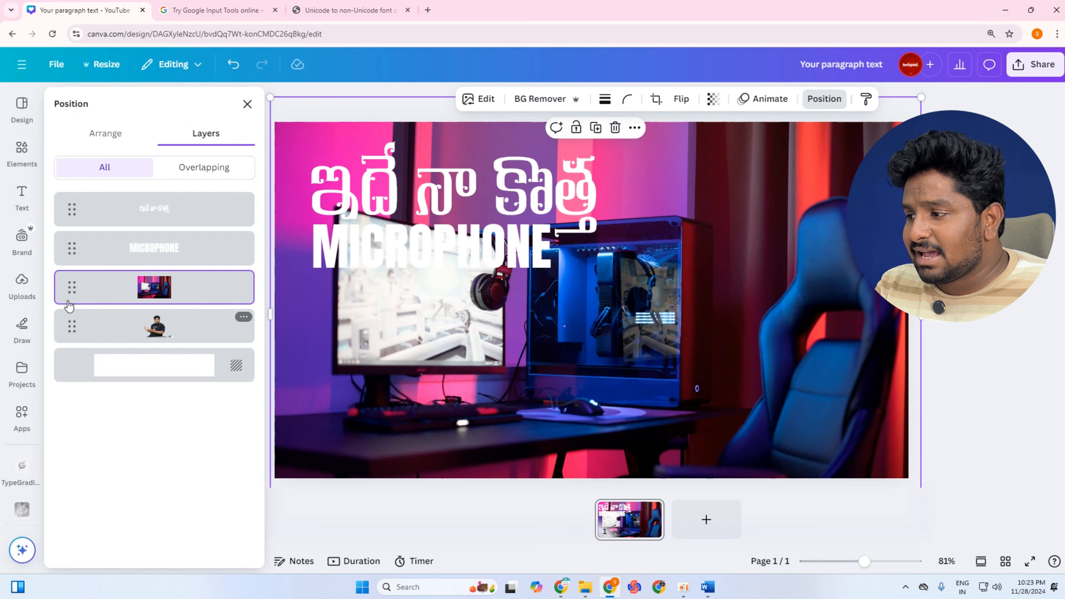
drag(64, 289, 63, 331)
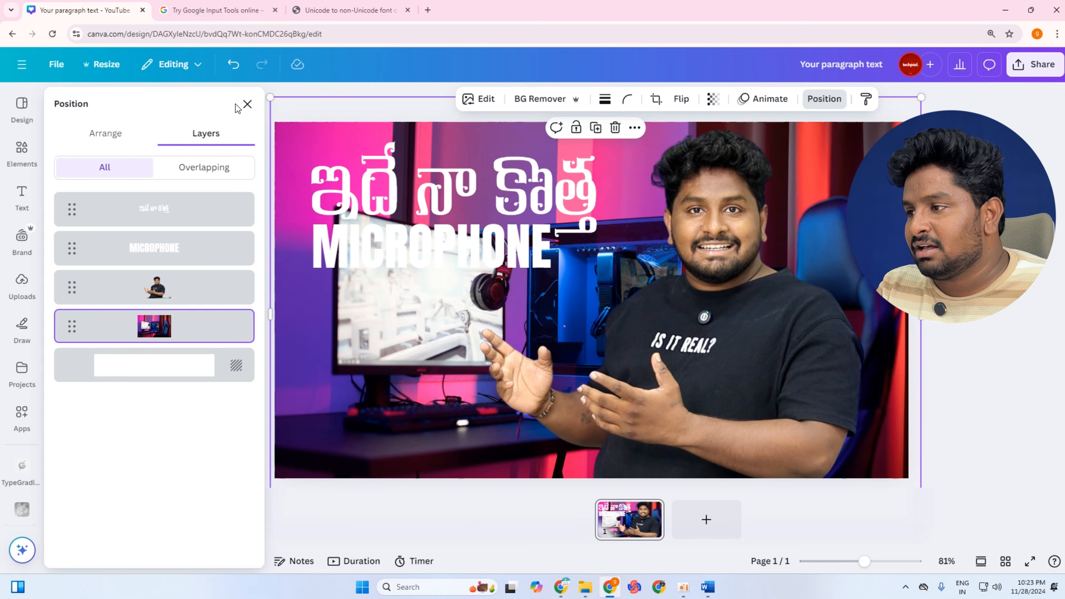
click(247, 104)
click(768, 375)
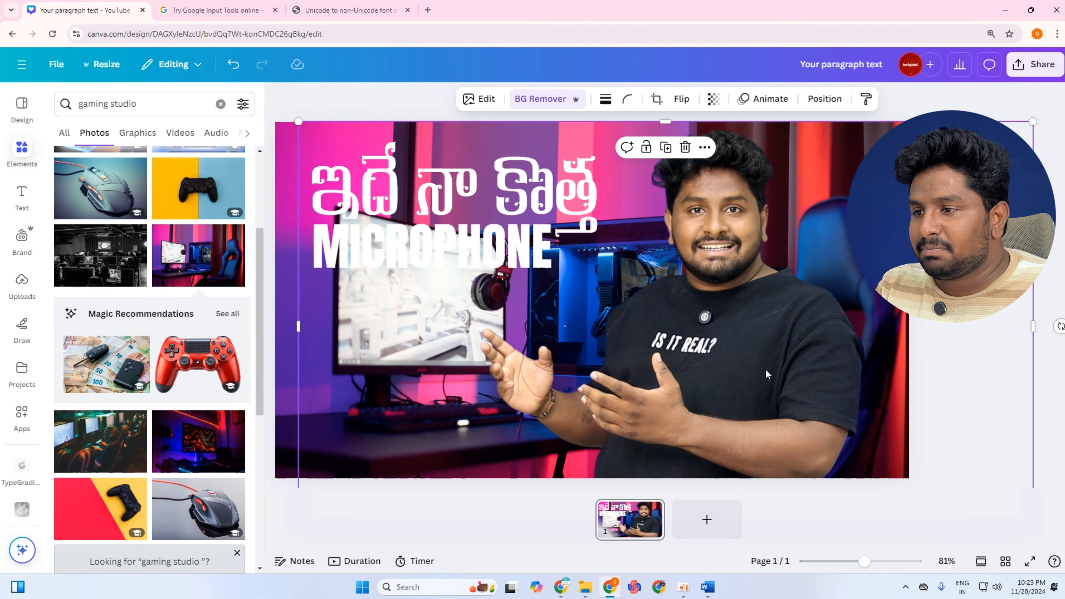
click(969, 102)
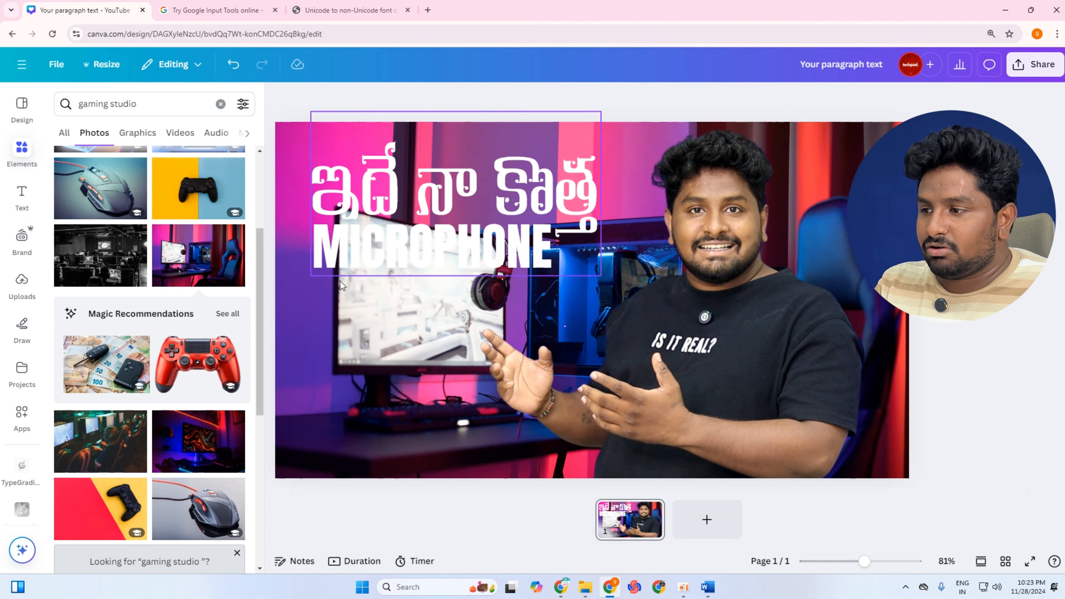
click(415, 372)
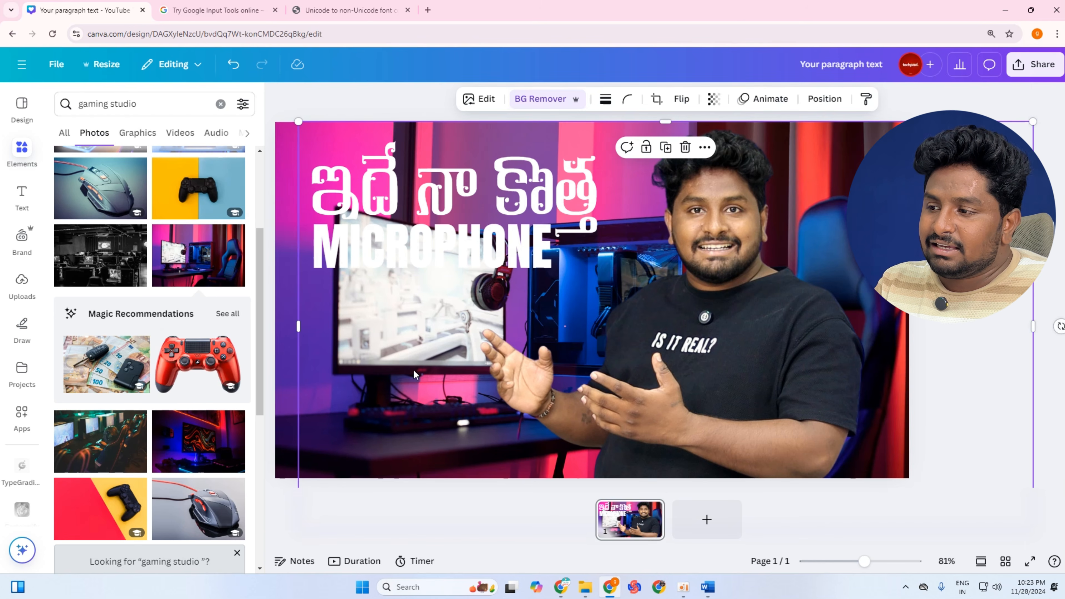
click(275, 267)
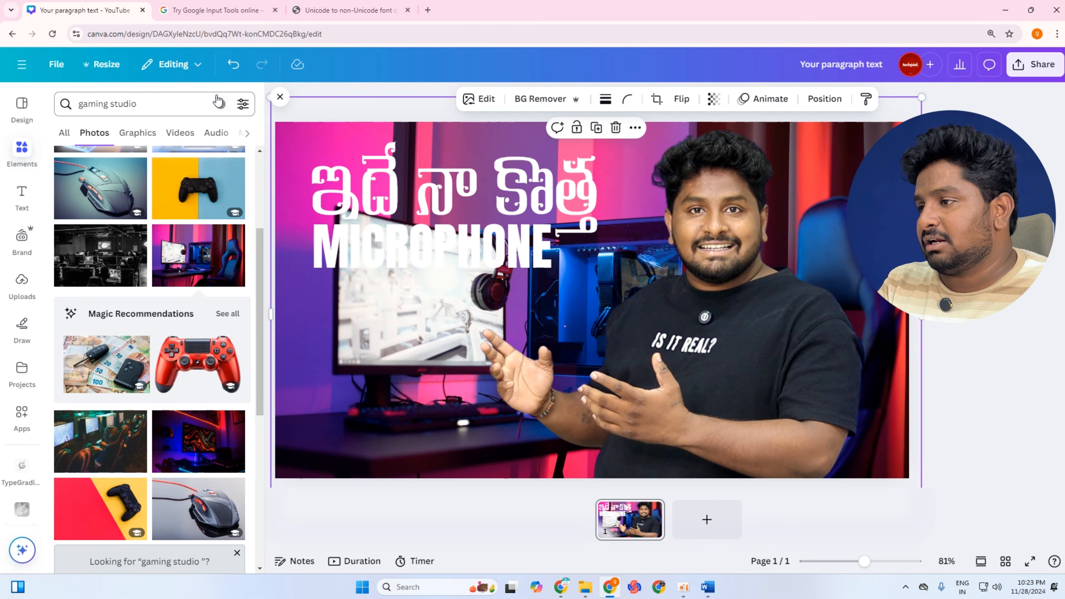
Replace the elements library search with the suggested term "red gredient".
click(221, 104)
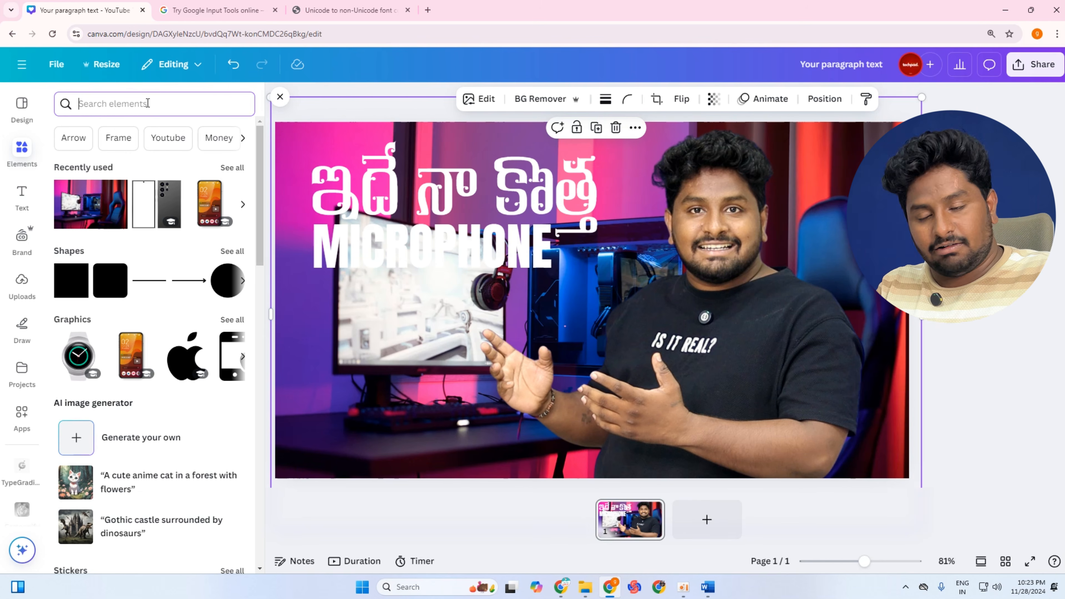
text(g)
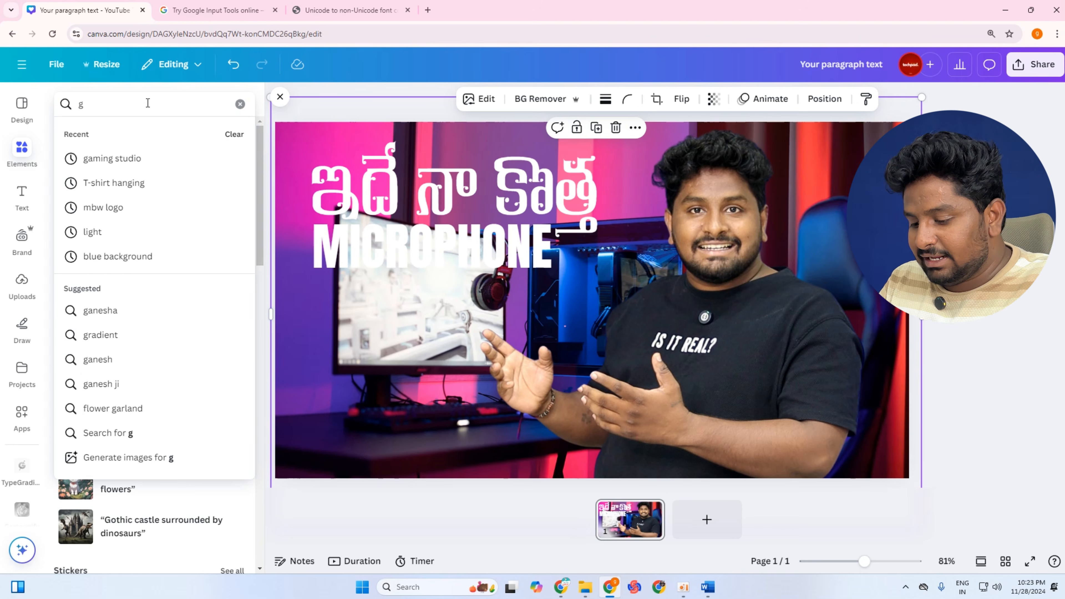
text(redi)
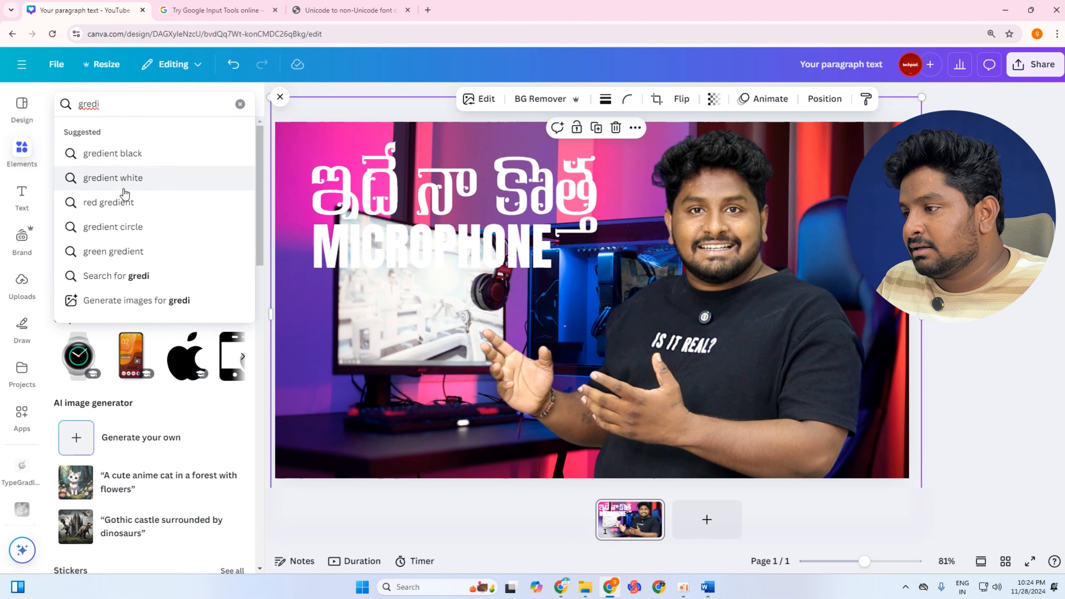
click(126, 203)
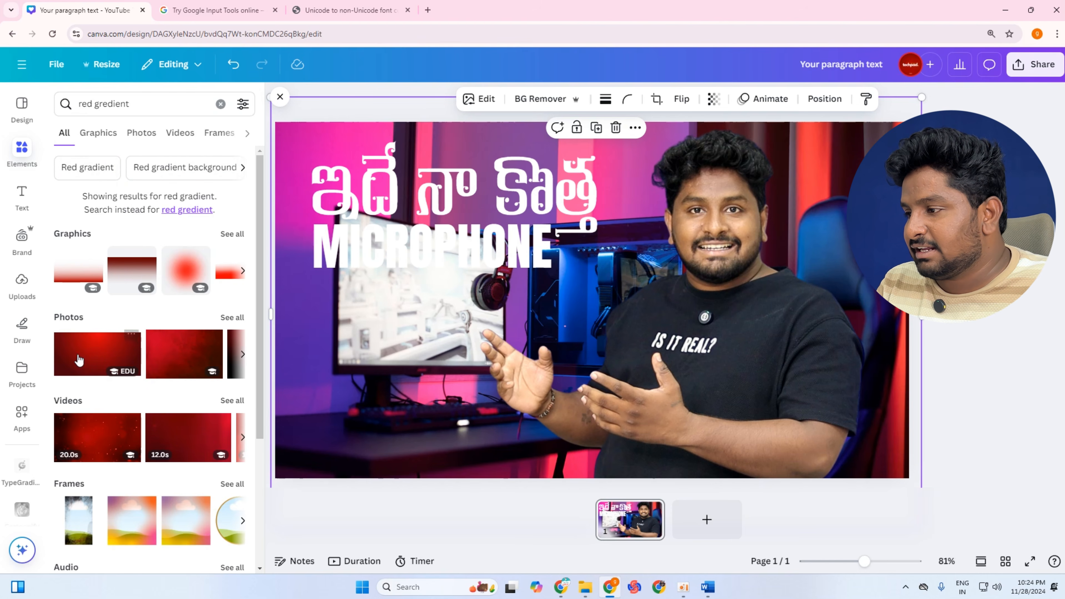
Browse all photo results and add the plain bright red gradient photo to the page.
scroll(123, 342, down, 1)
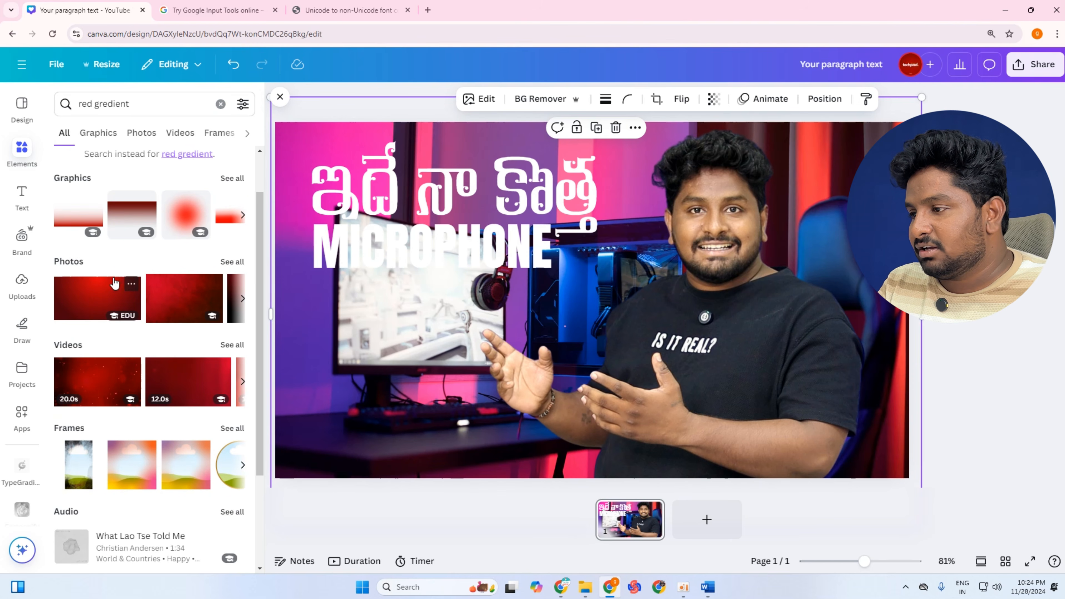
click(237, 263)
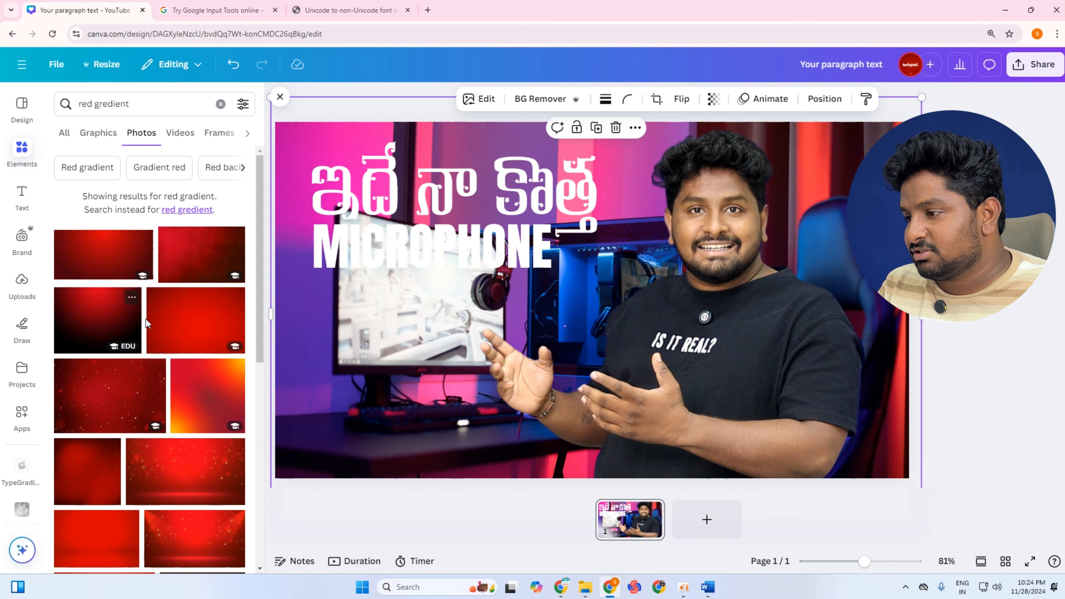
click(146, 324)
Enlarge the red gradient photo to cover the whole thumbnail and move its layer beneath the gaming desk photo.
drag(704, 320, 599, 288)
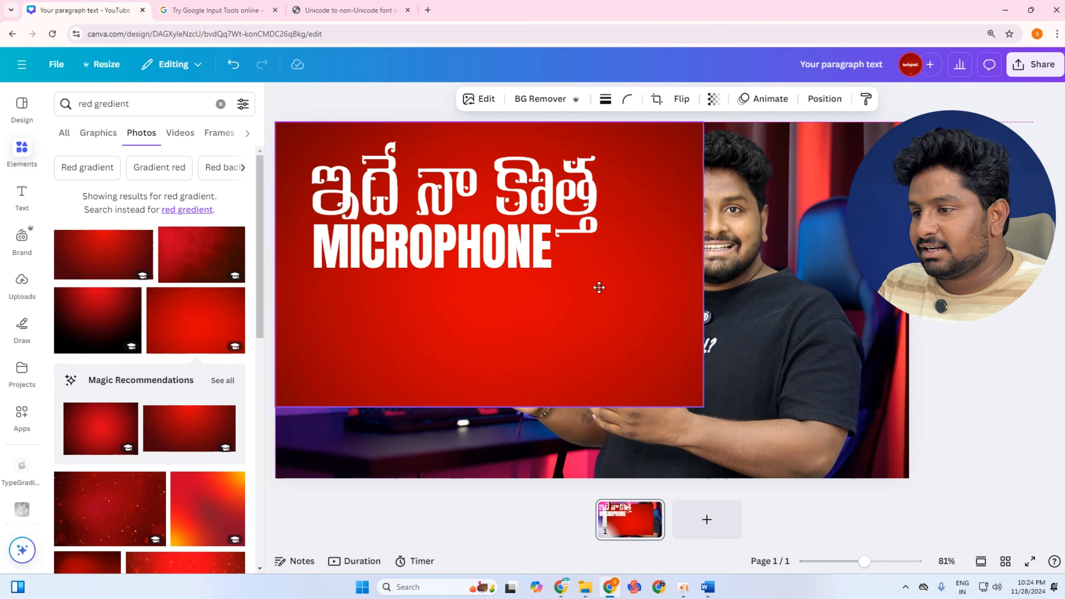
drag(704, 406, 940, 489)
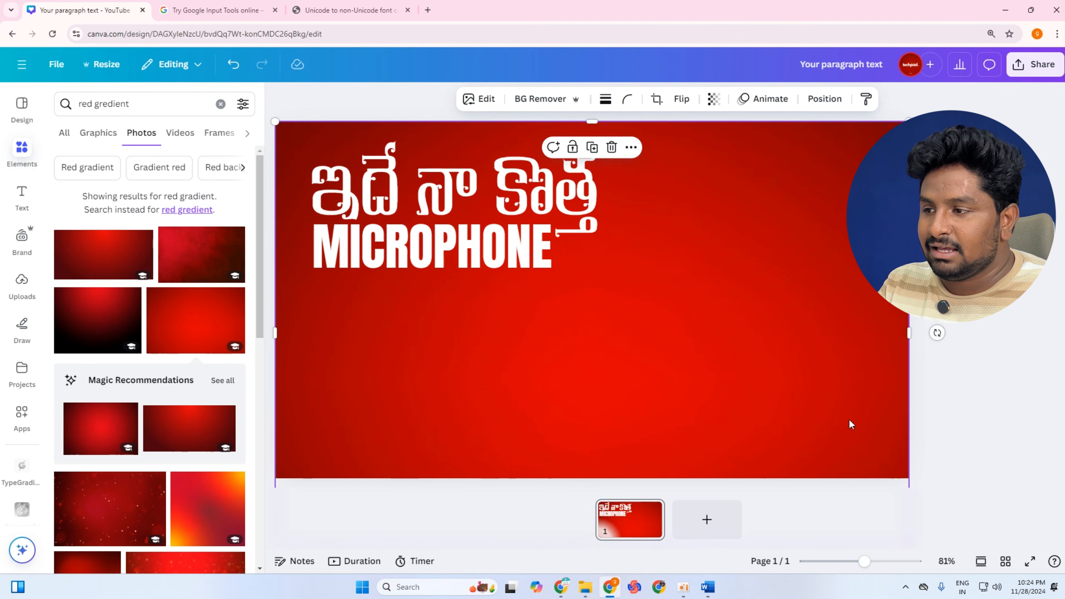
drag(849, 419, 799, 353)
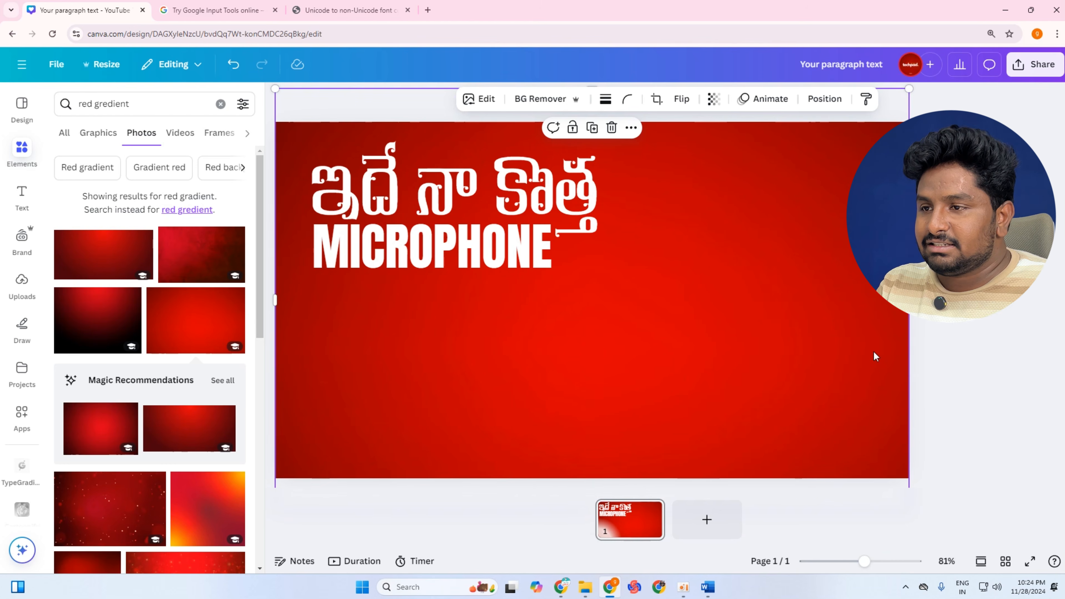
click(825, 99)
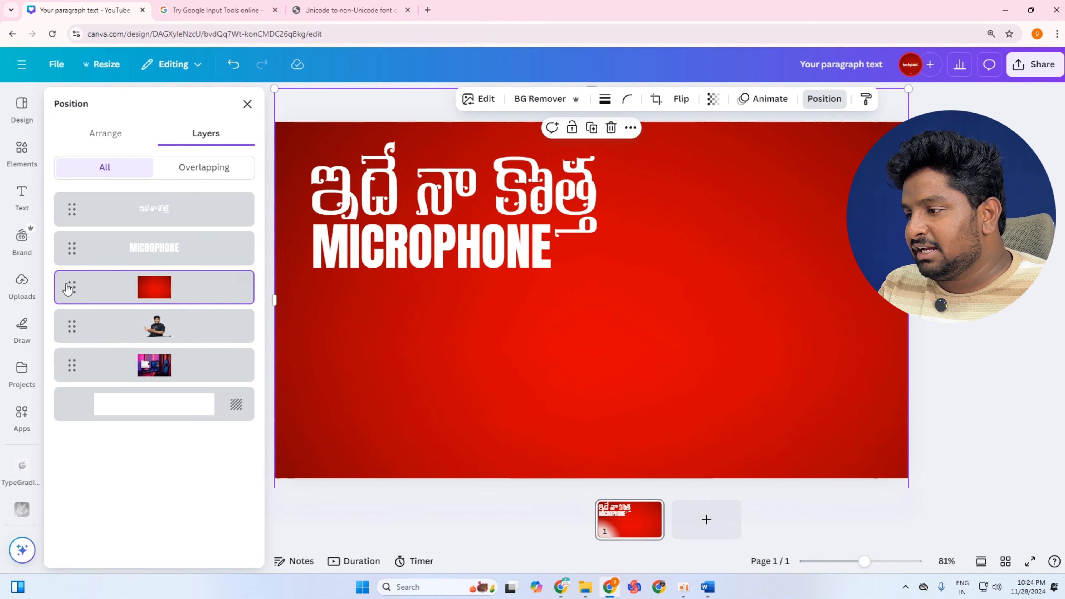
drag(67, 289, 132, 366)
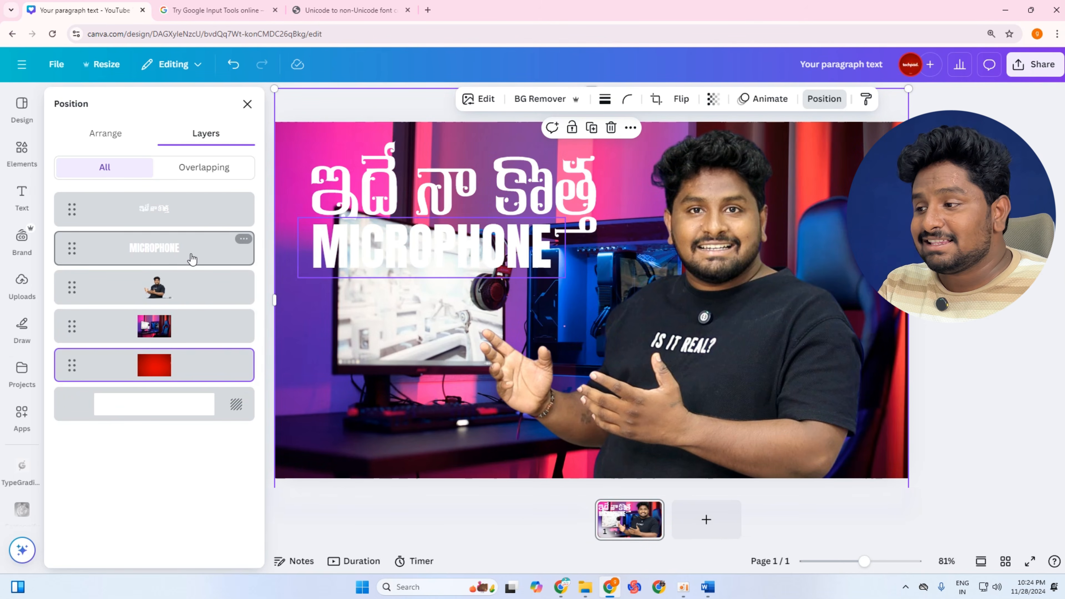
click(156, 332)
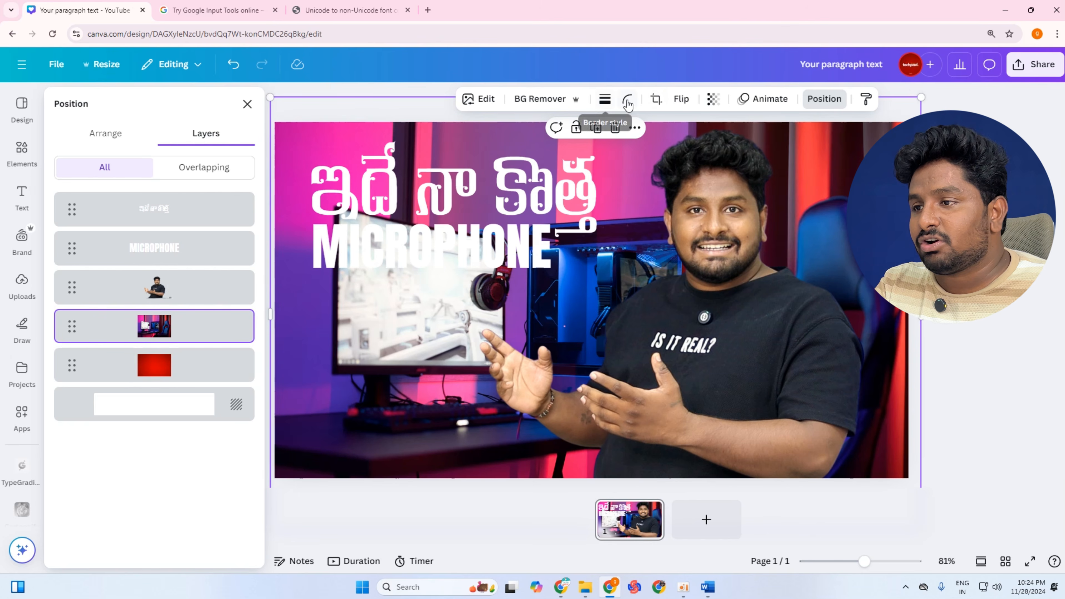
click(713, 99)
click(714, 98)
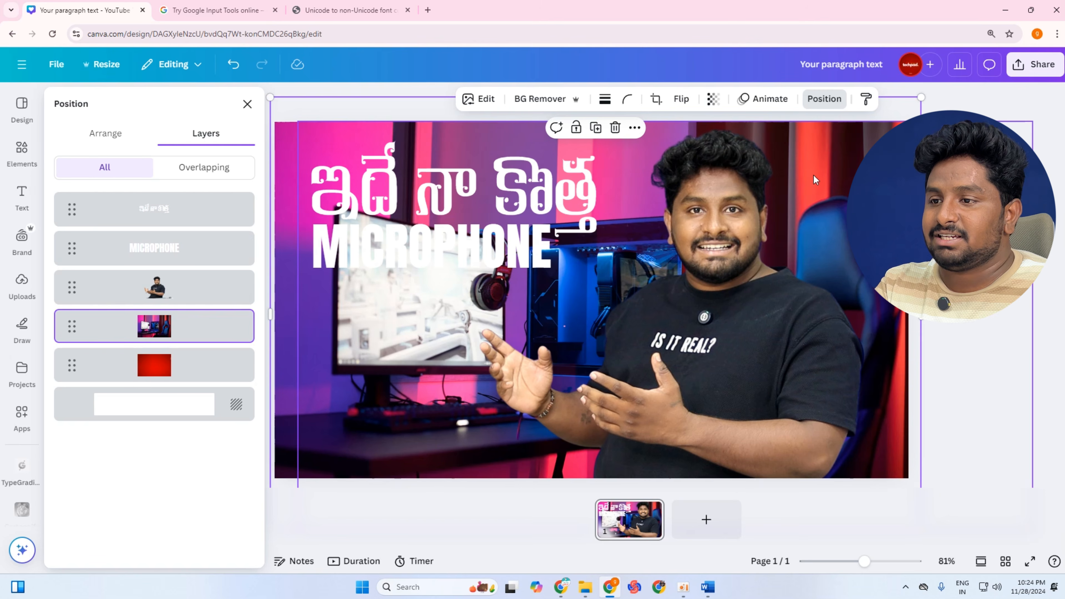
click(570, 231)
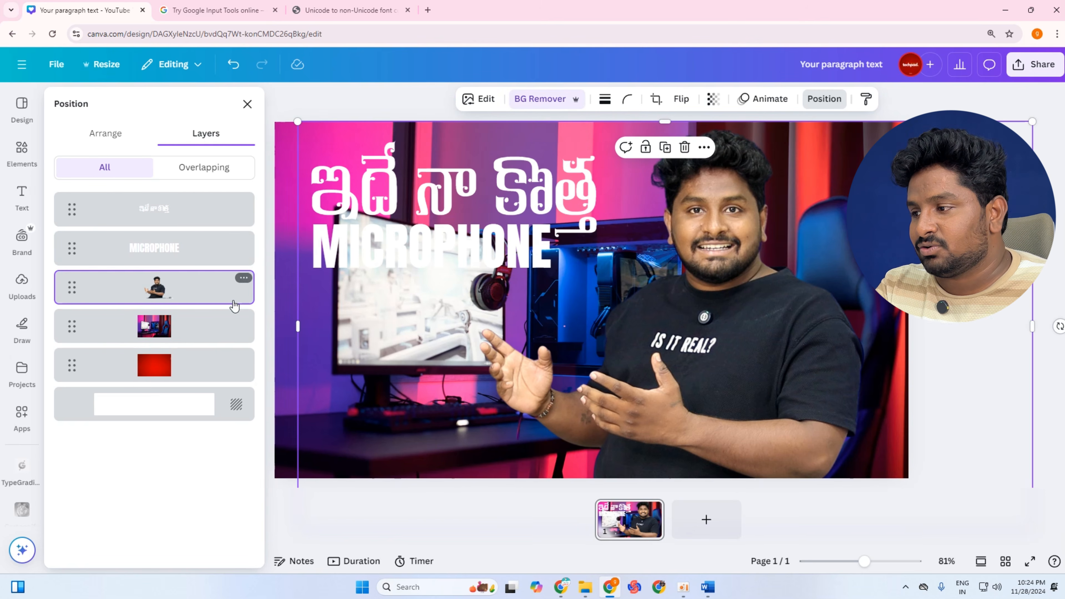
click(227, 366)
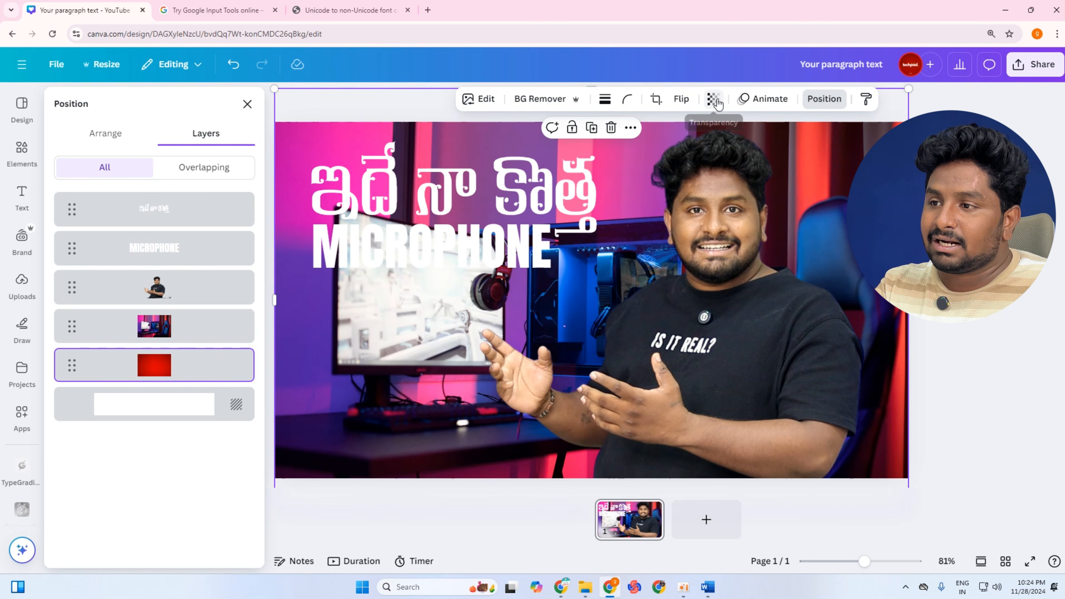
click(715, 101)
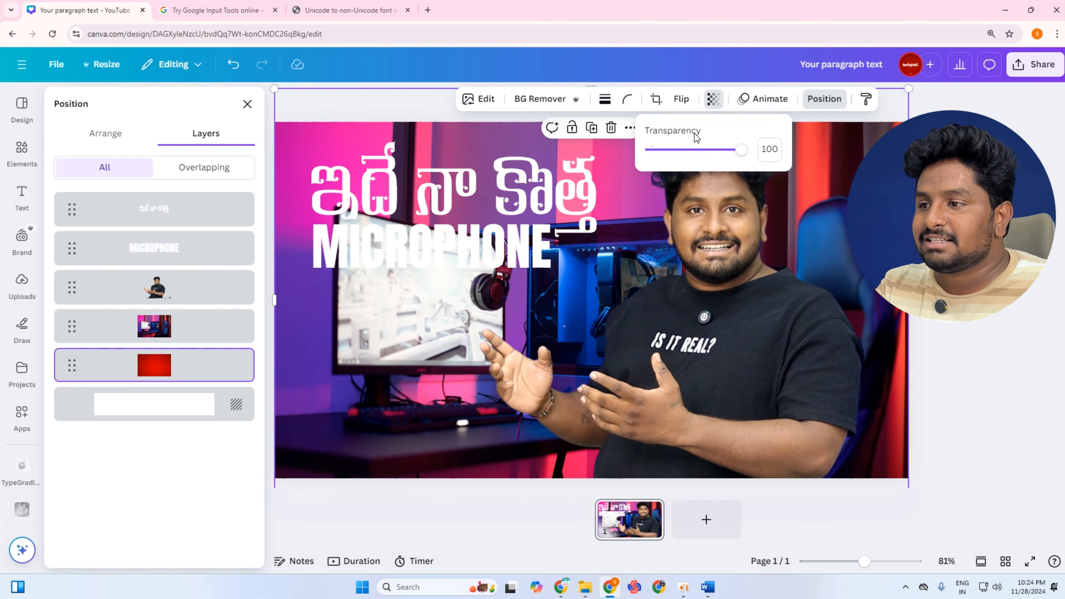
mouse_move(742, 157)
mouse_down()
mouse_move(685, 158)
mouse_move(749, 154)
mouse_up()
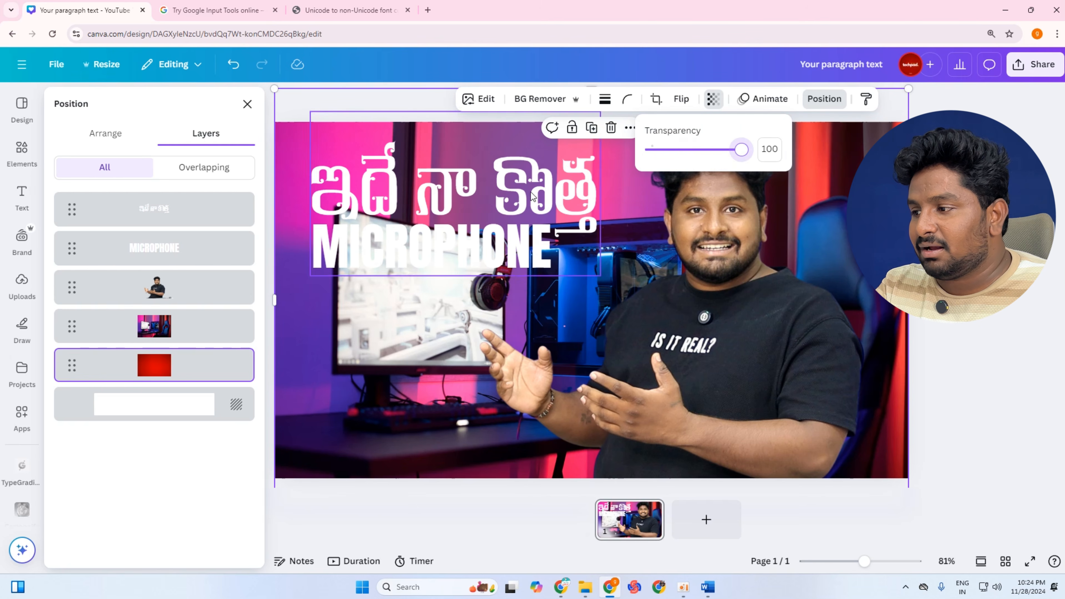
Set the gaming desk photo's transparency to 18 so that the red gradient tints the background.
click(227, 313)
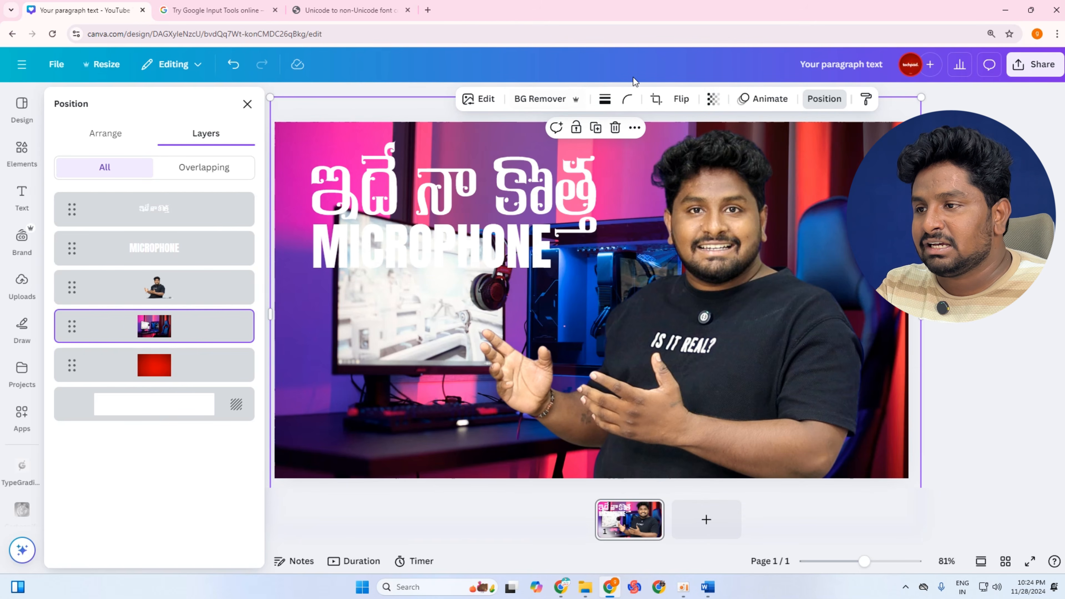
click(714, 100)
drag(737, 157, 686, 159)
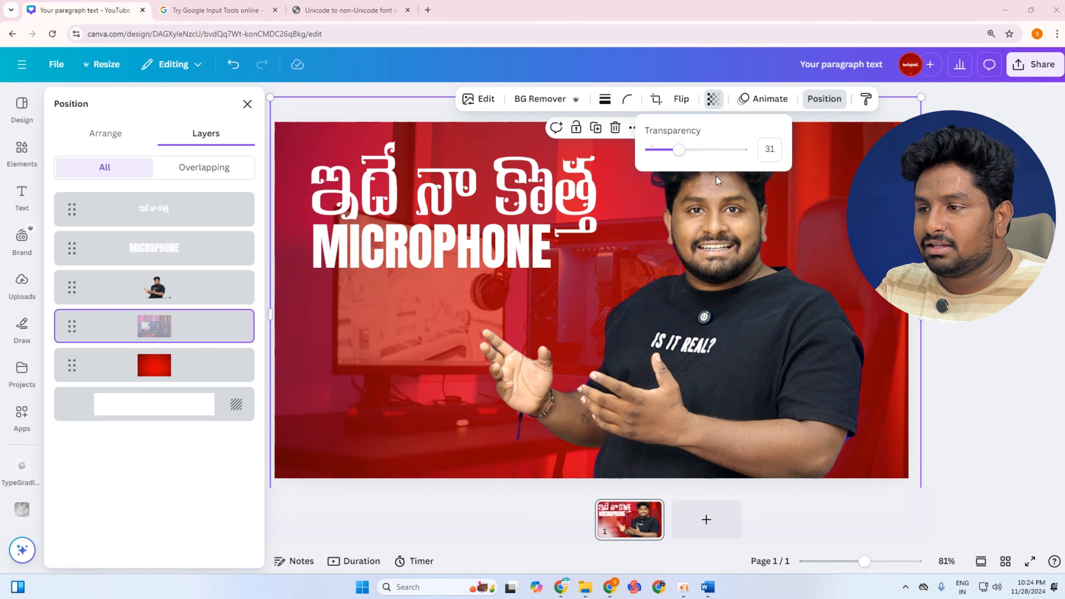
drag(679, 151, 676, 152)
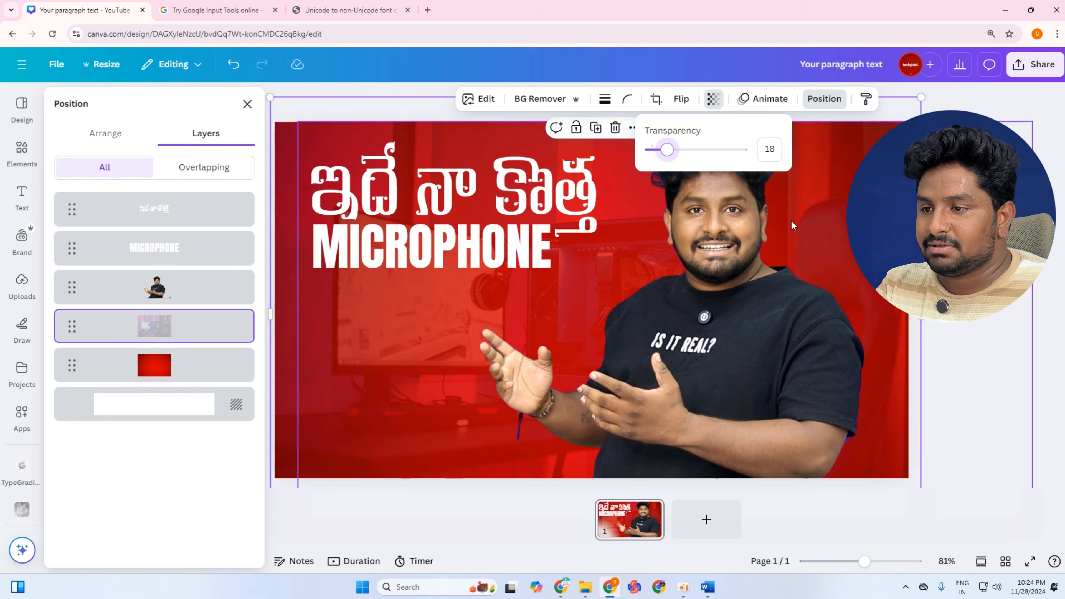
Shift the cut-out photo of the man slightly to the right and close the layer list.
click(714, 100)
click(775, 403)
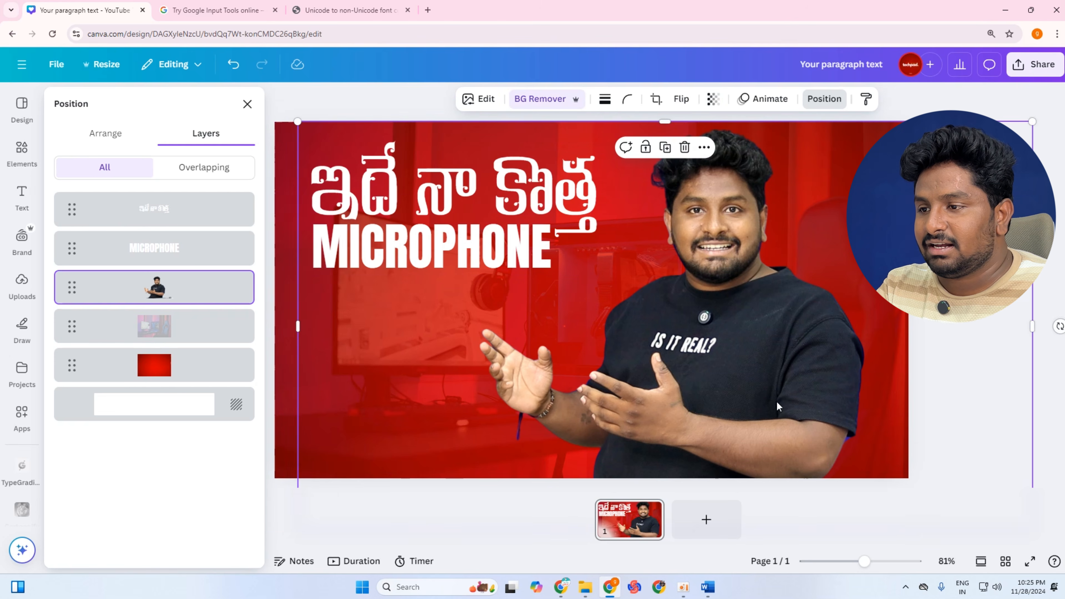
drag(767, 390, 797, 389)
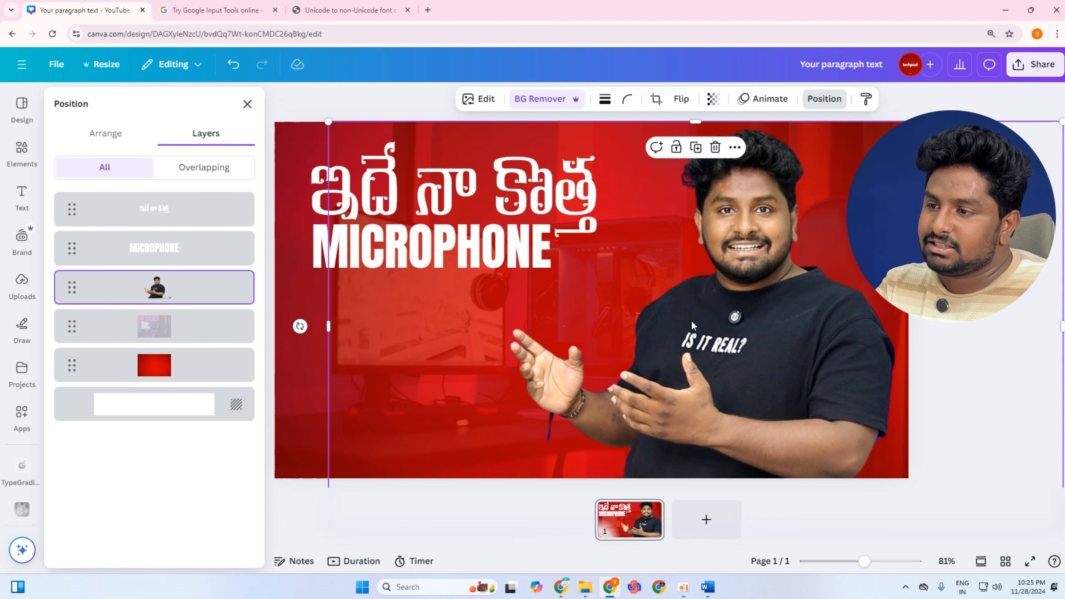
drag(692, 320, 690, 321)
click(247, 104)
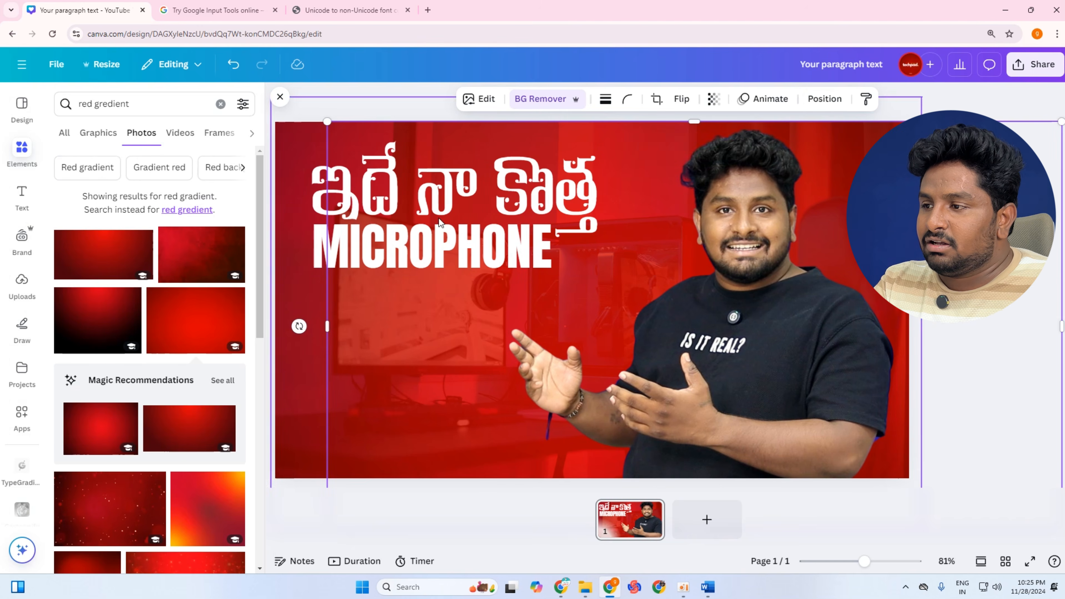
click(331, 93)
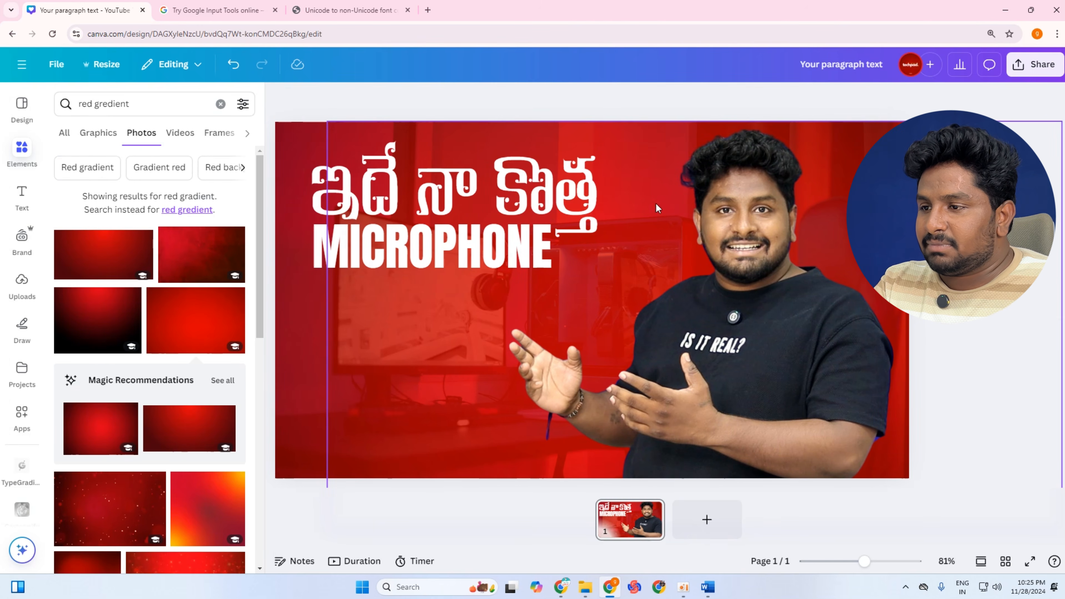
Enlarge the Telugu heading to font size 241 and place it over the upper part of MICROPHONE.
click(468, 235)
mouse_move(487, 266)
mouse_down()
mouse_move(488, 276)
mouse_move(502, 260)
mouse_up()
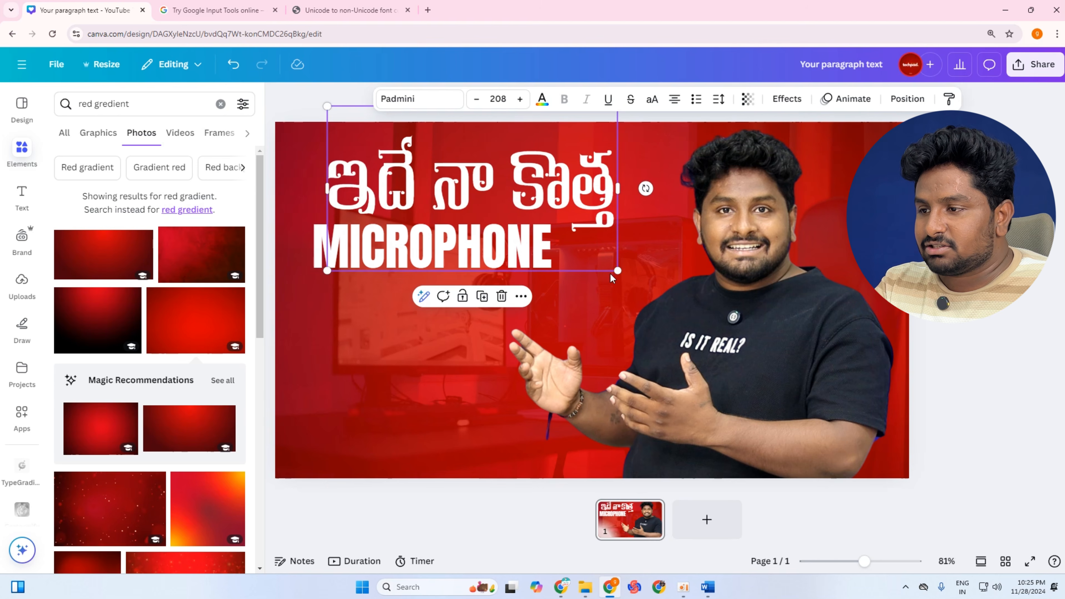
mouse_move(617, 272)
mouse_down()
mouse_move(665, 298)
mouse_move(615, 260)
mouse_up()
click(541, 488)
click(471, 254)
drag(479, 264, 471, 267)
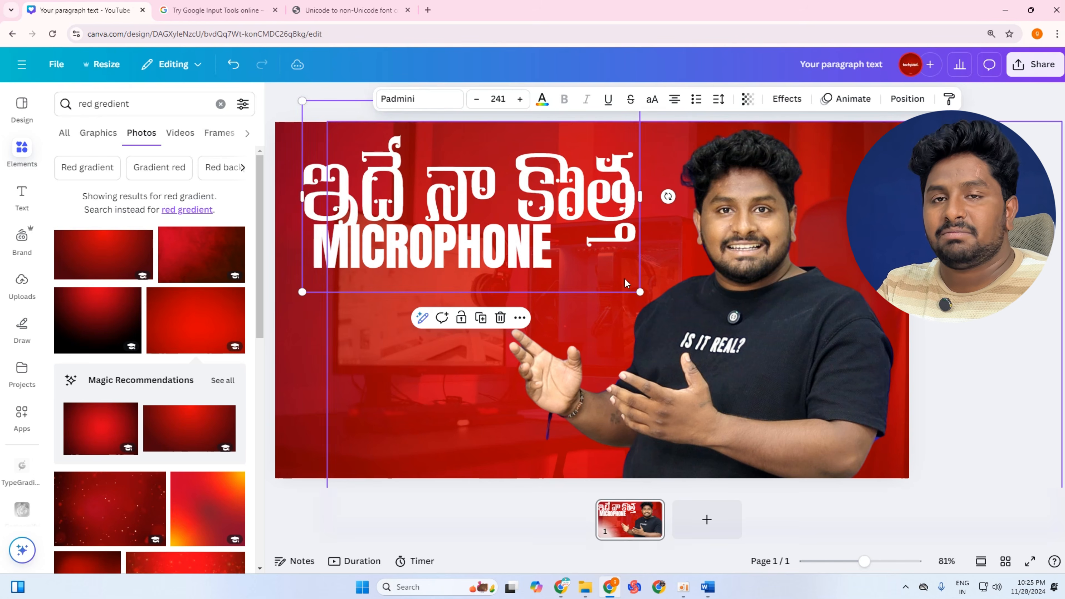
Reposition the enlarged Telugu heading near the canvas's upper-left corner, close above MICROPHONE.
click(500, 243)
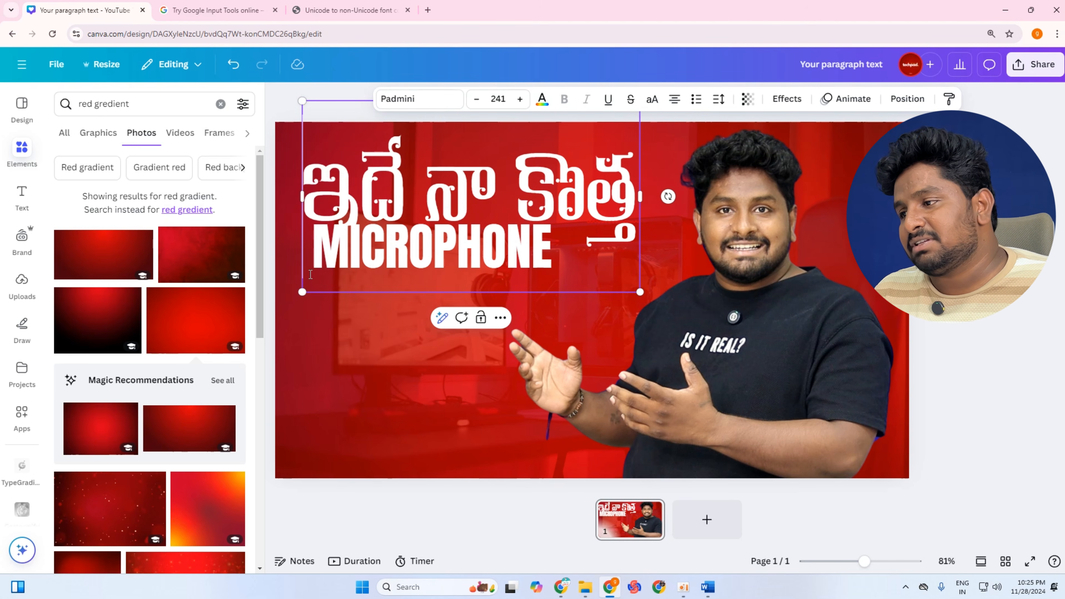
click(380, 326)
click(314, 193)
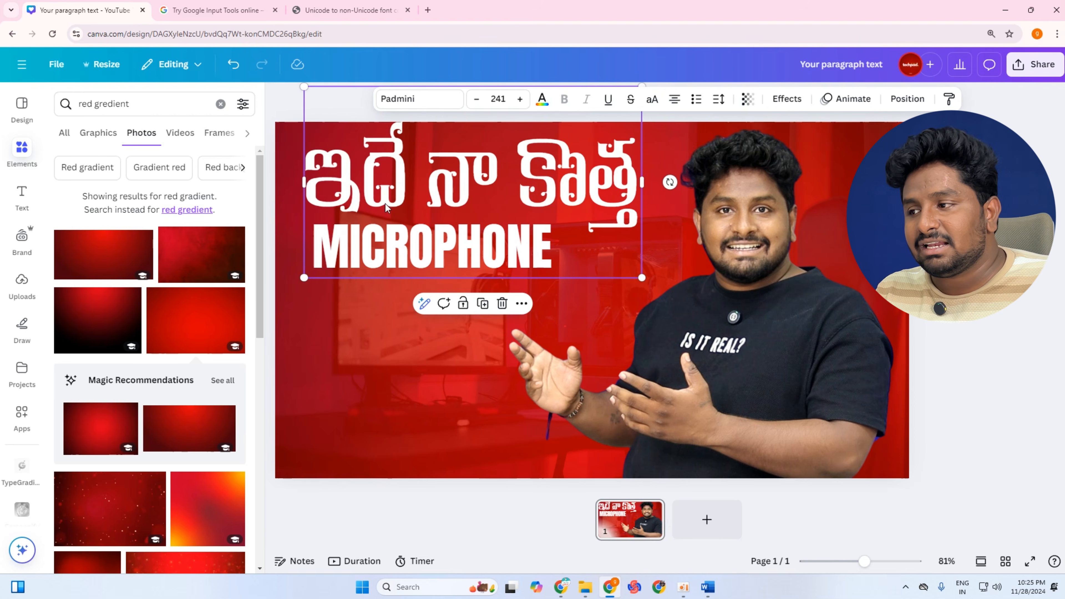
click(271, 335)
click(426, 251)
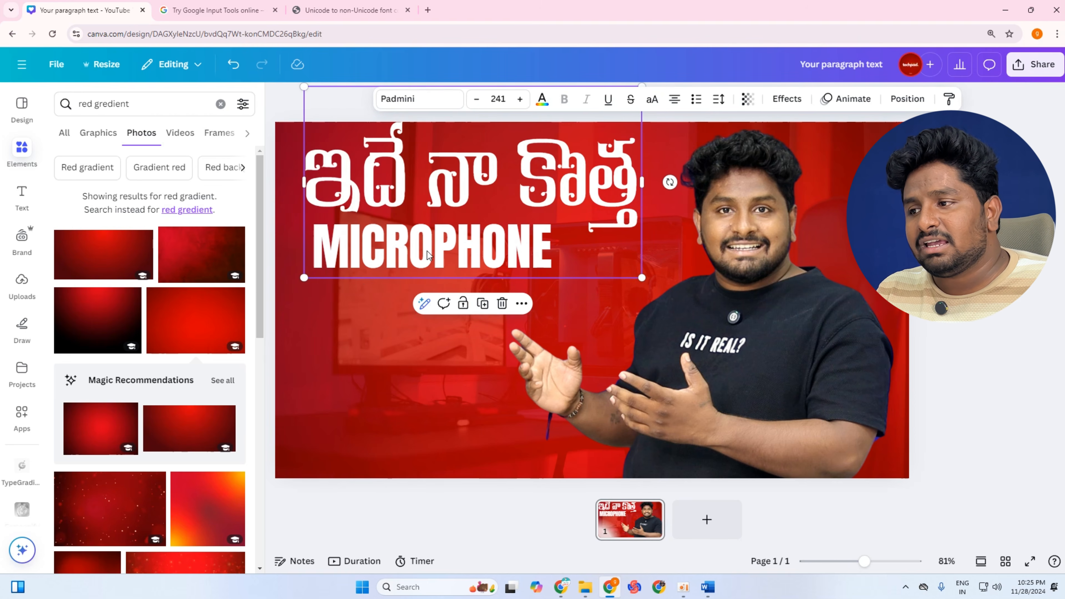
drag(486, 257, 471, 262)
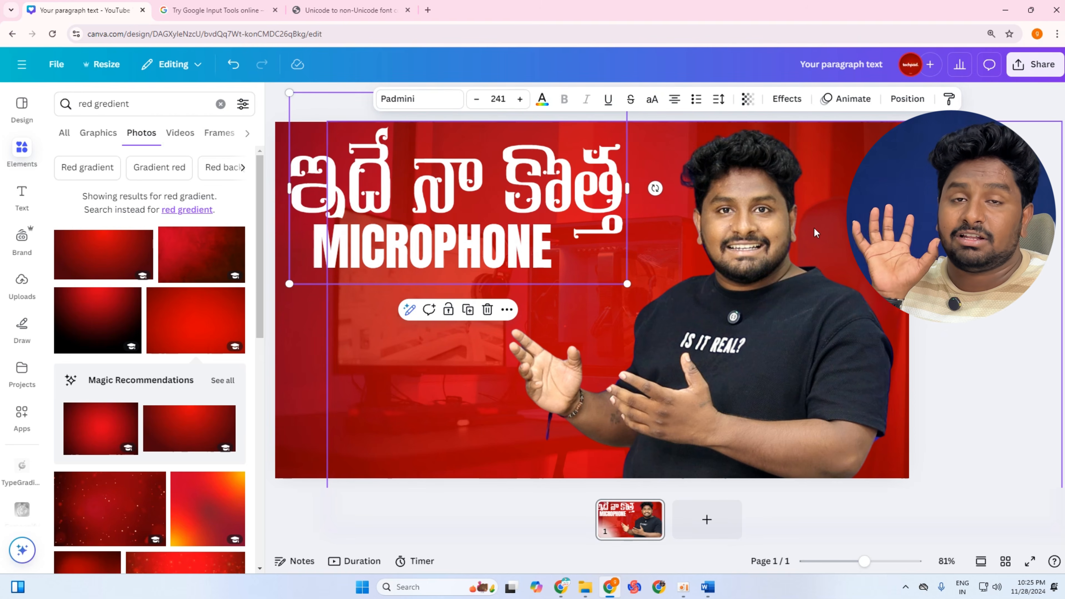
drag(574, 219, 583, 220)
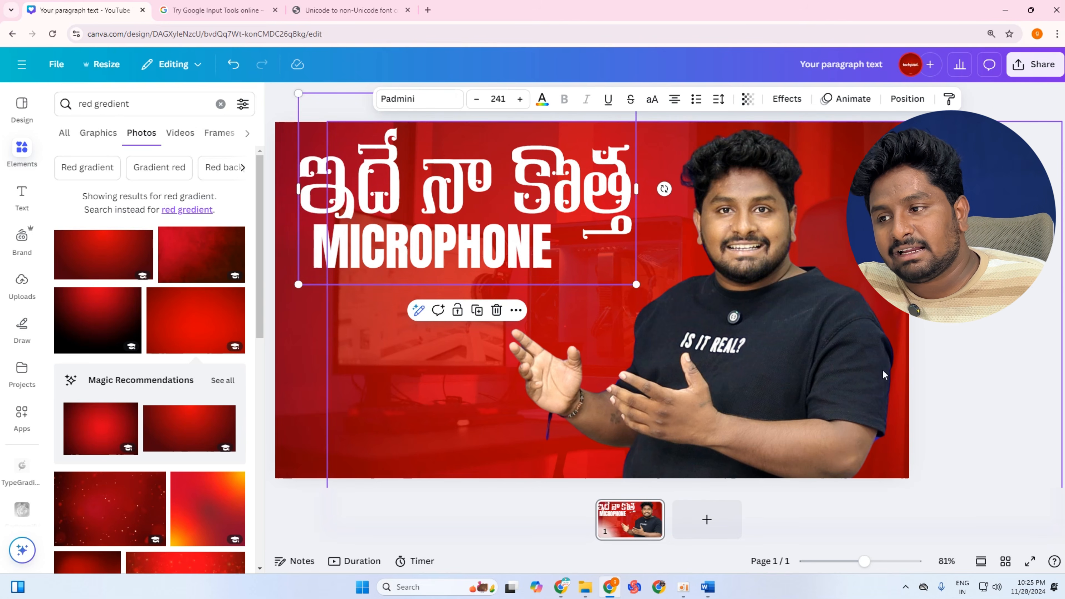
drag(482, 187, 529, 194)
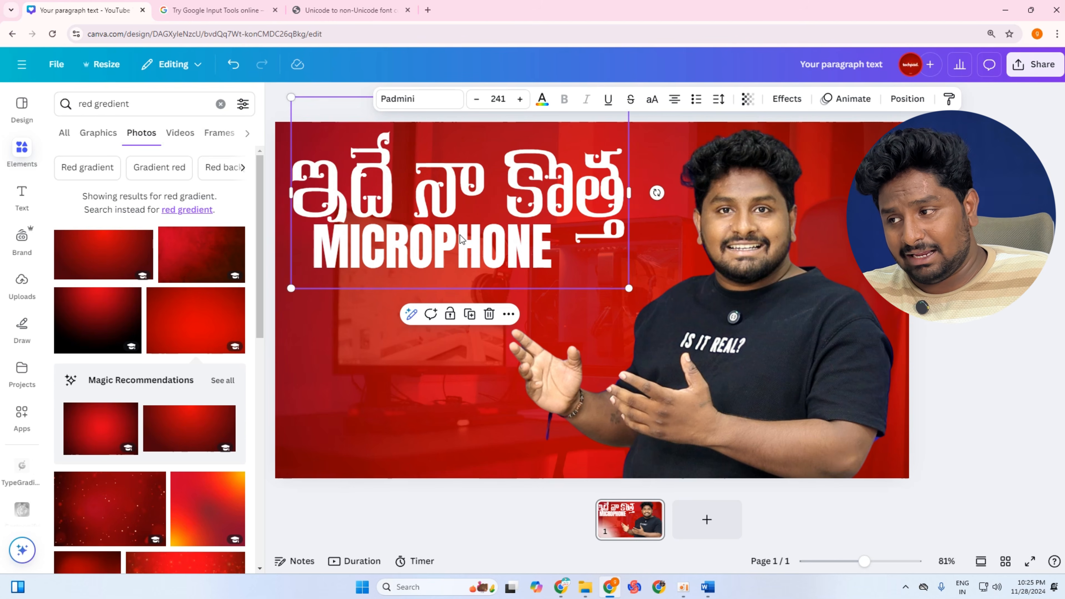
Close the element search results and nudge the Telugu heading slightly up and to the left.
click(467, 300)
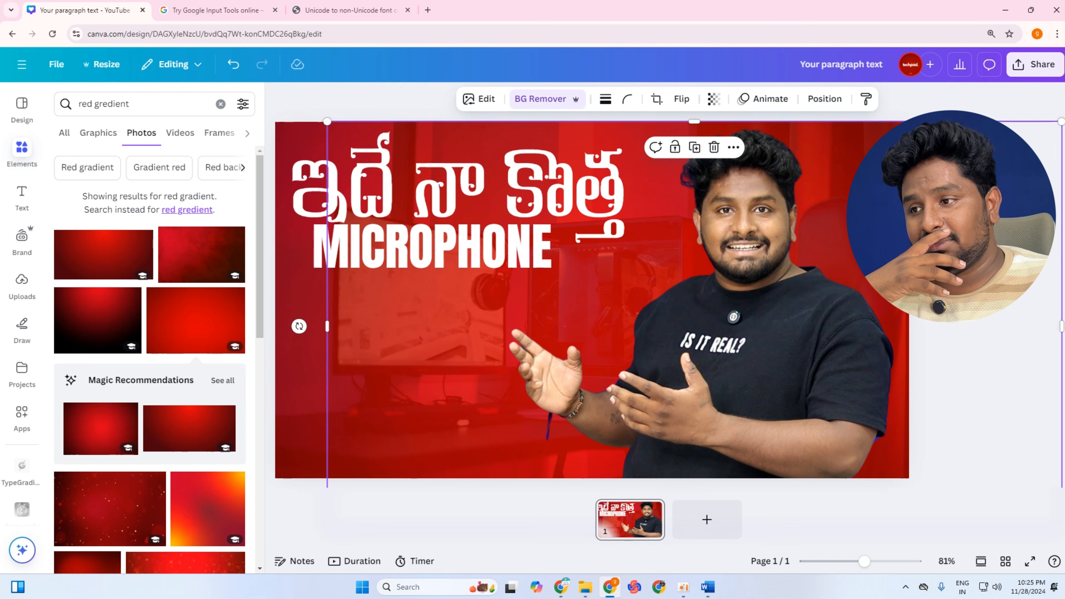
click(519, 271)
click(491, 505)
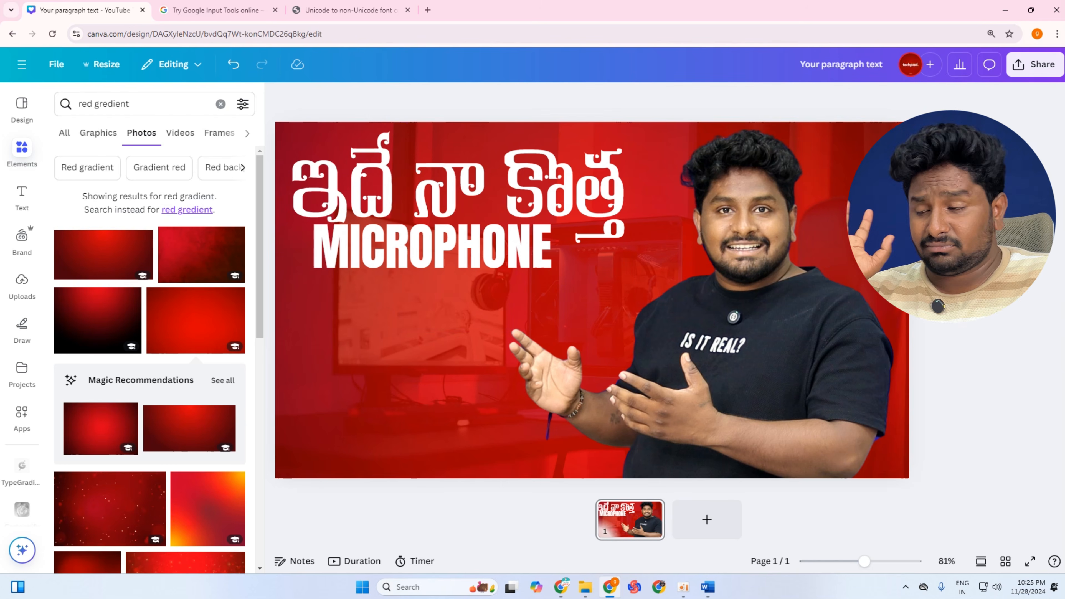
click(280, 98)
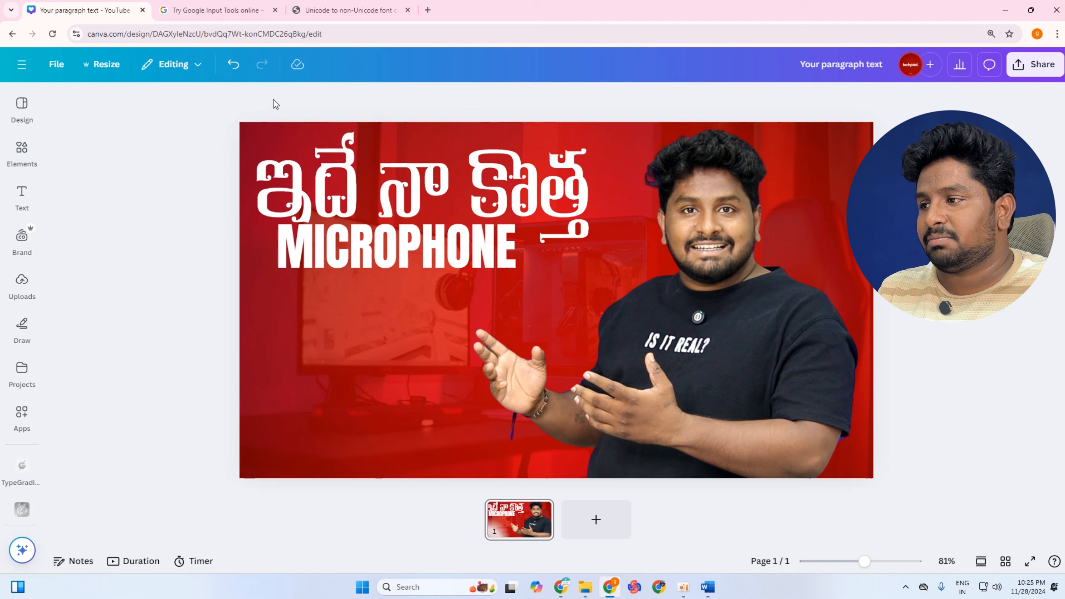
click(508, 267)
drag(524, 255, 547, 235)
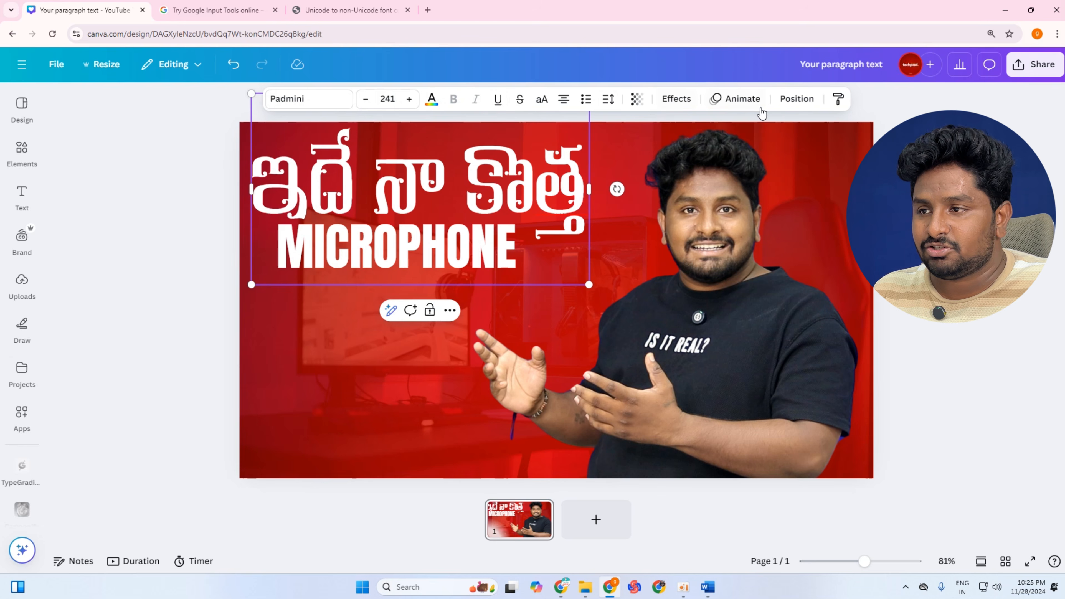
Try to change the Telugu heading's text colour to yellow while its text is being edited.
click(432, 100)
scroll(116, 457, down, 1)
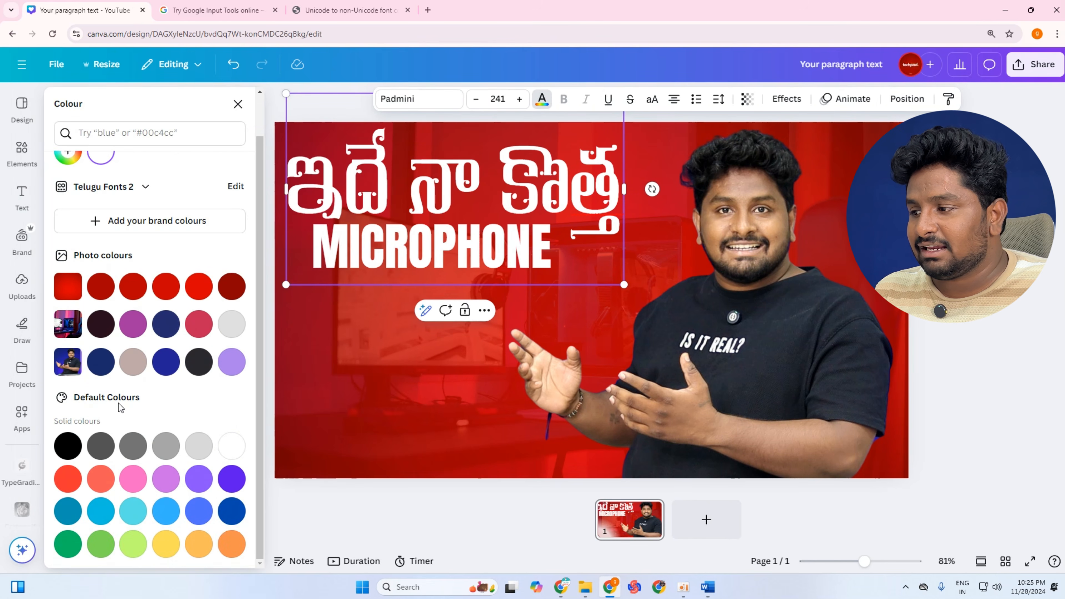
click(173, 548)
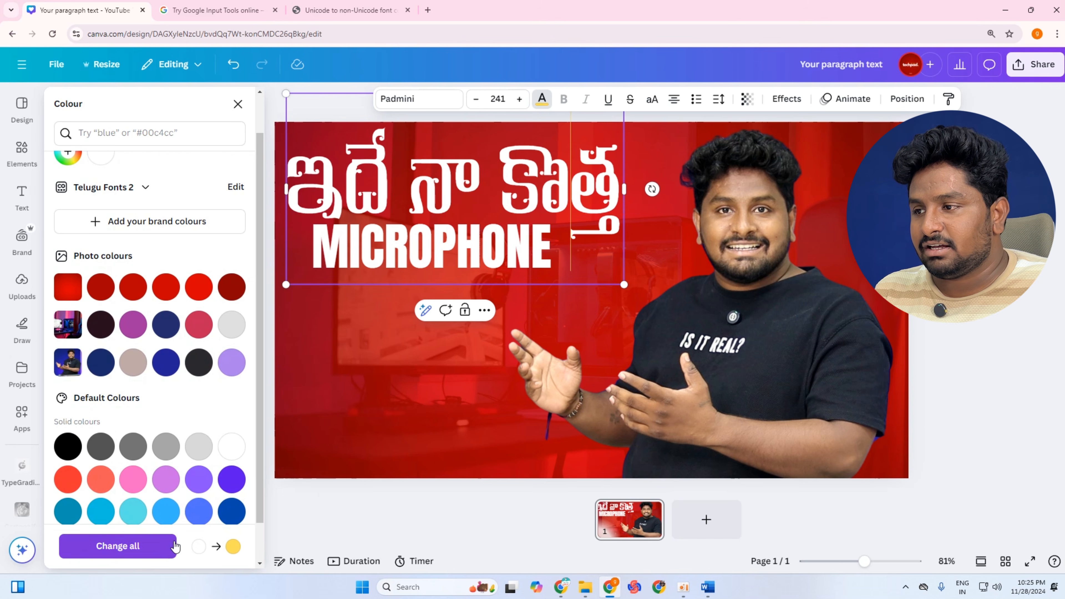
click(557, 192)
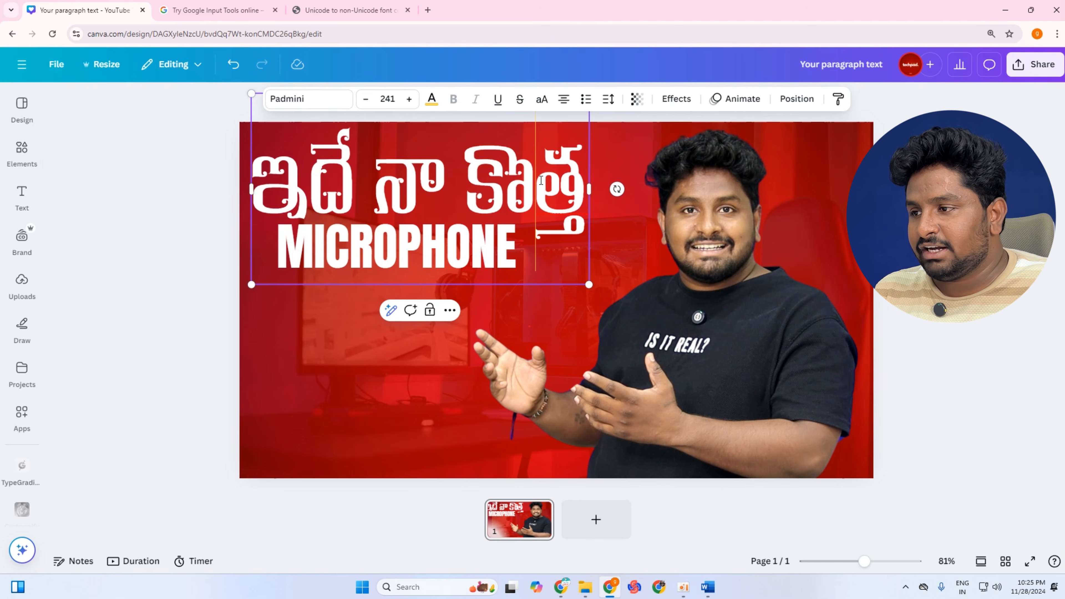
Nudge the Telugu heading slightly up and to the right, and colour the whole heading yellow.
click(192, 222)
click(302, 185)
drag(321, 184, 328, 184)
click(432, 101)
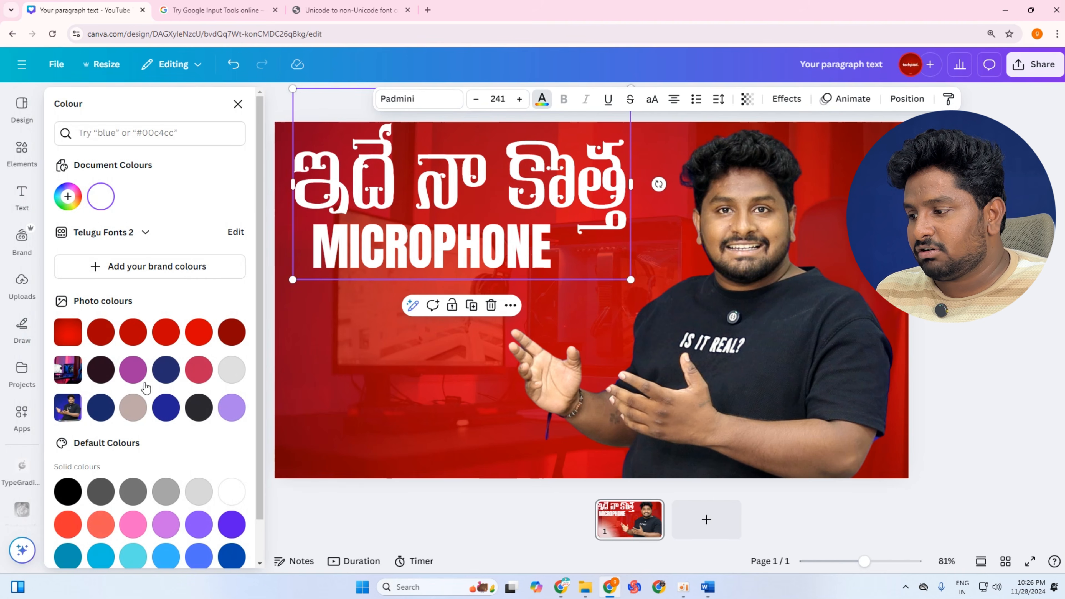
scroll(218, 445, down, 1)
click(167, 546)
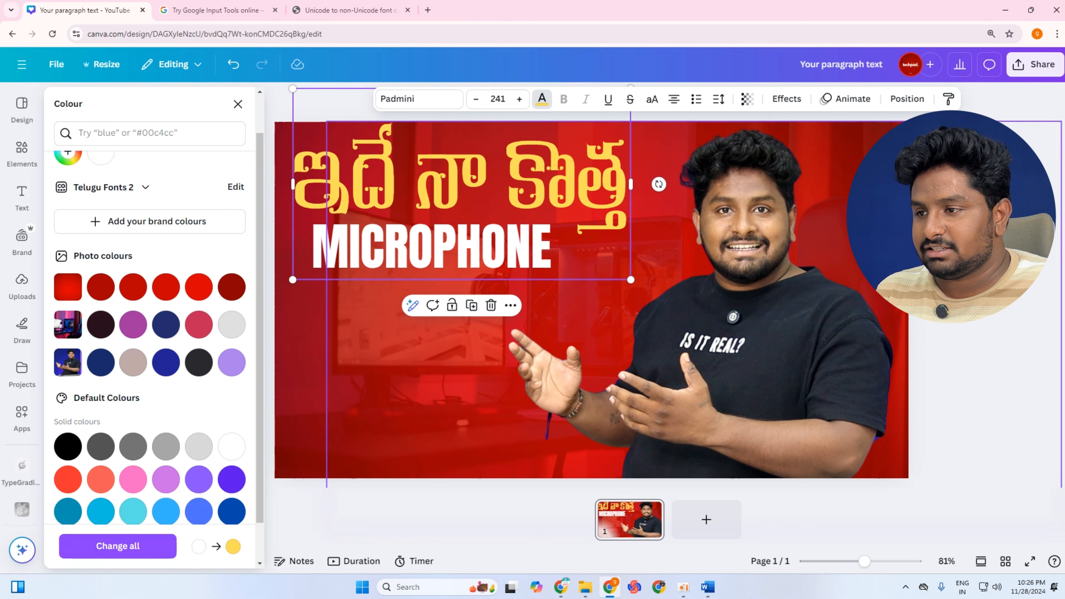
click(745, 195)
Try the Splice and Lift text effects on the yellow Telugu heading, and settle on Shadow.
click(544, 183)
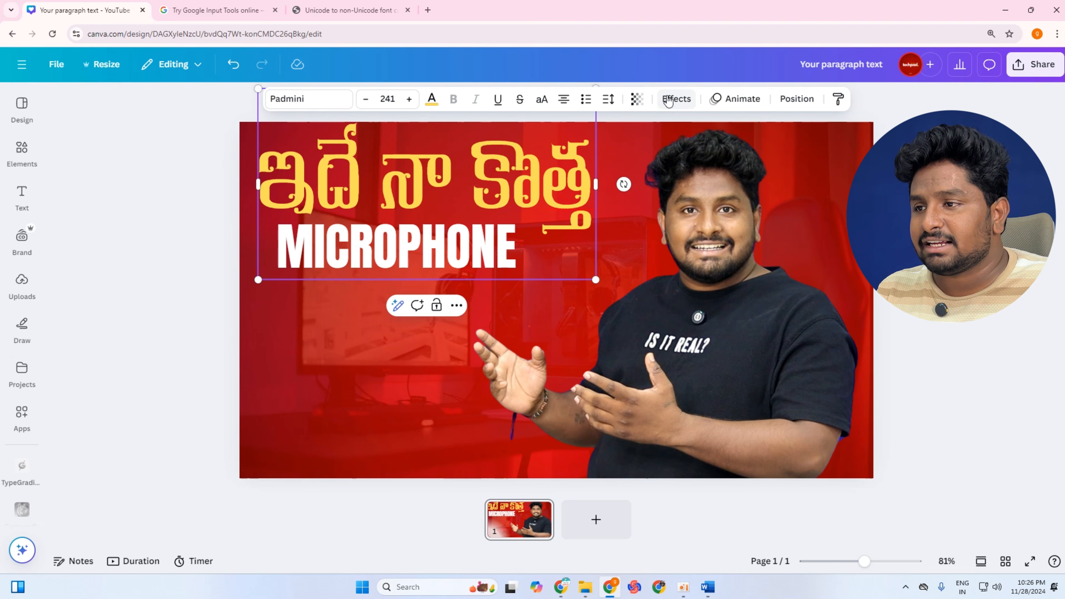
click(676, 99)
click(172, 249)
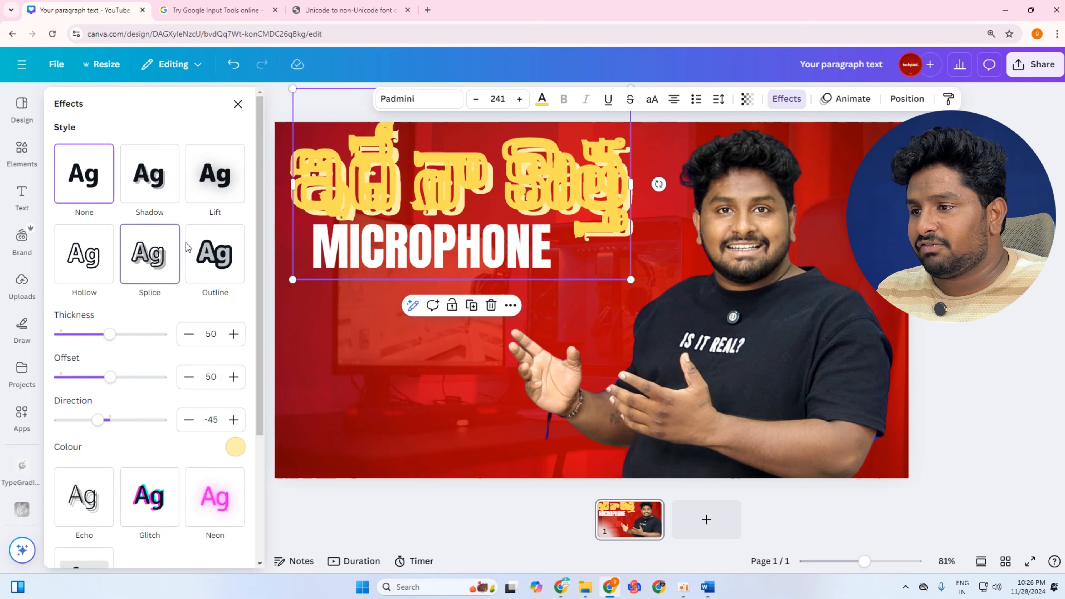
click(237, 232)
click(194, 199)
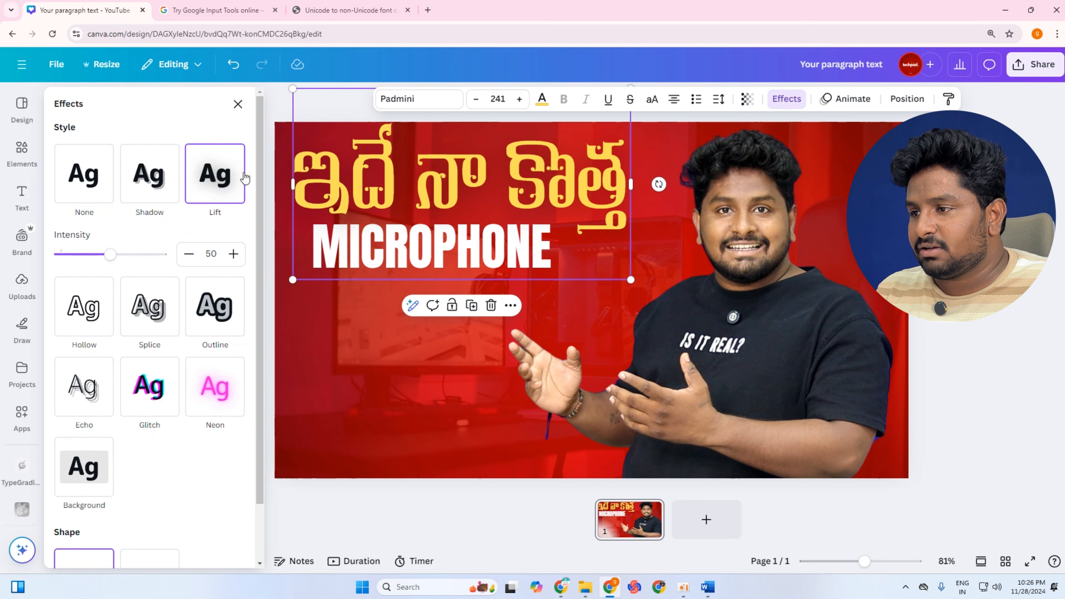
click(148, 176)
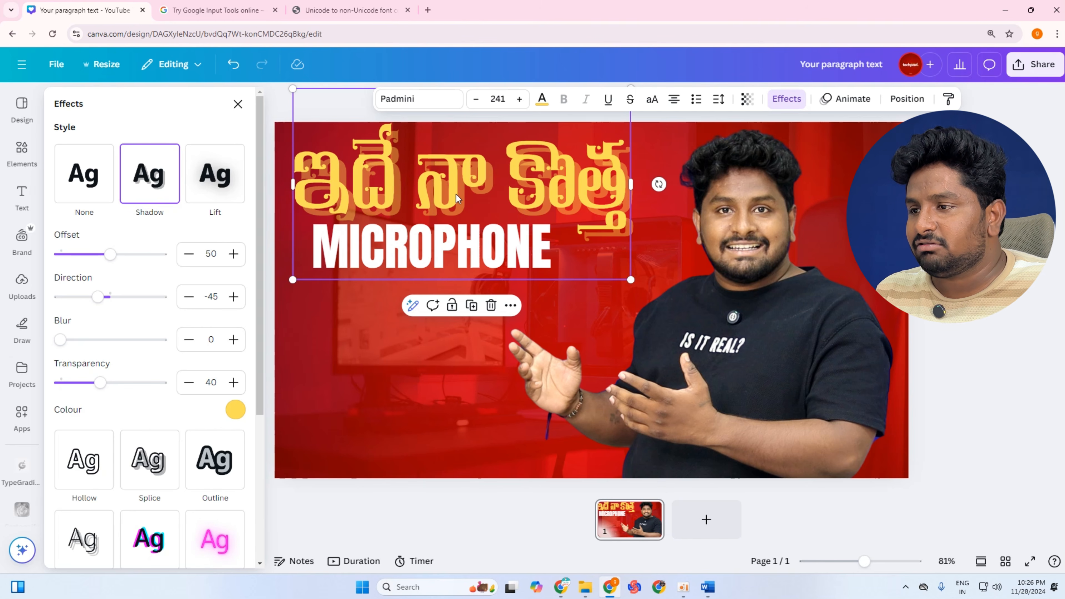
Change the Telugu heading's shadow colour to dark grey.
click(235, 410)
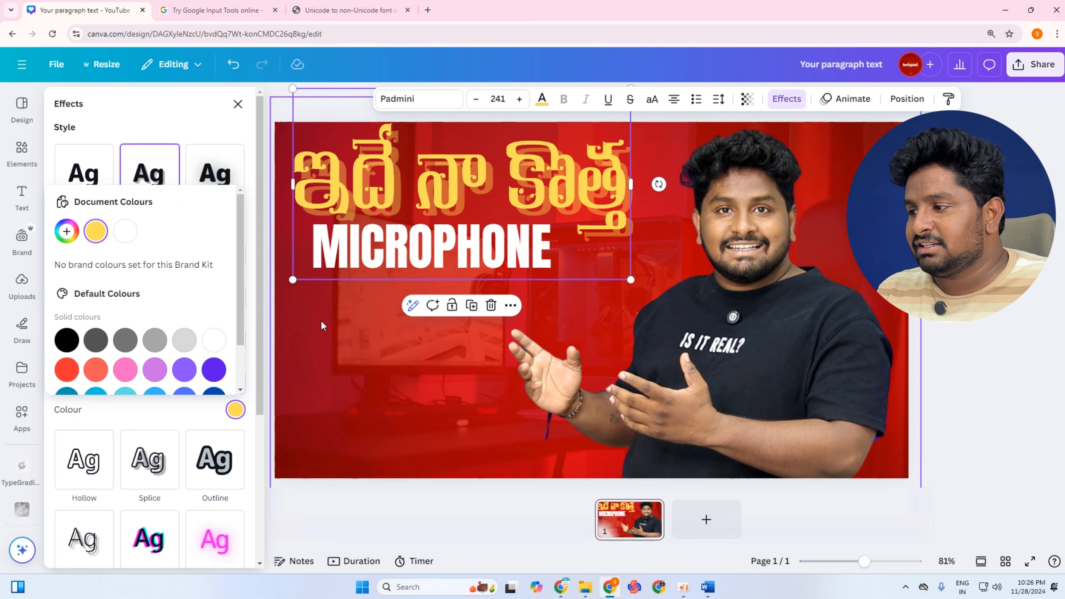
click(105, 346)
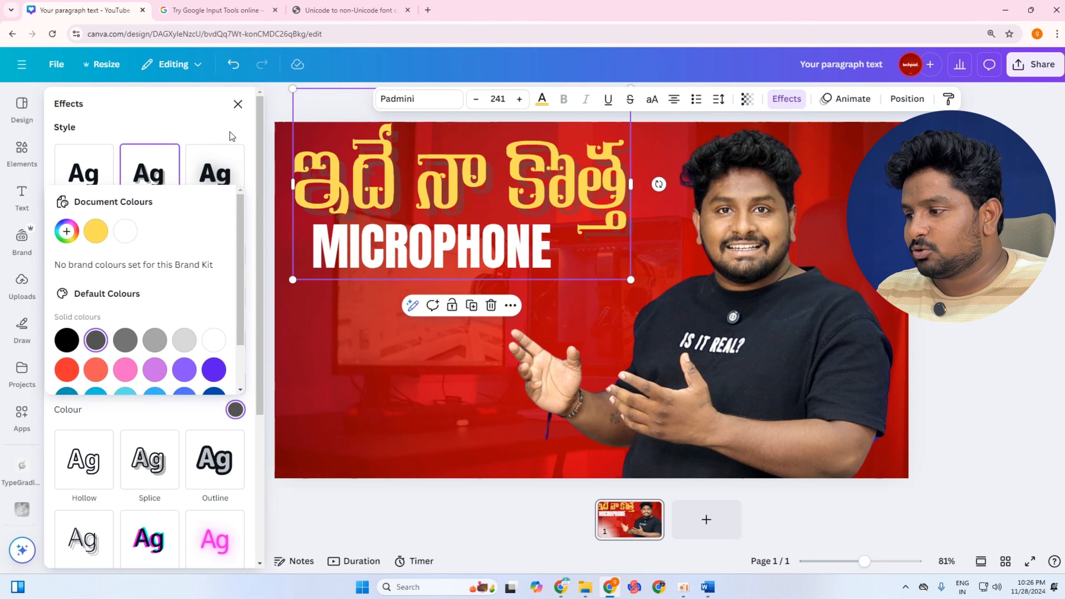
scroll(183, 314, down, 1)
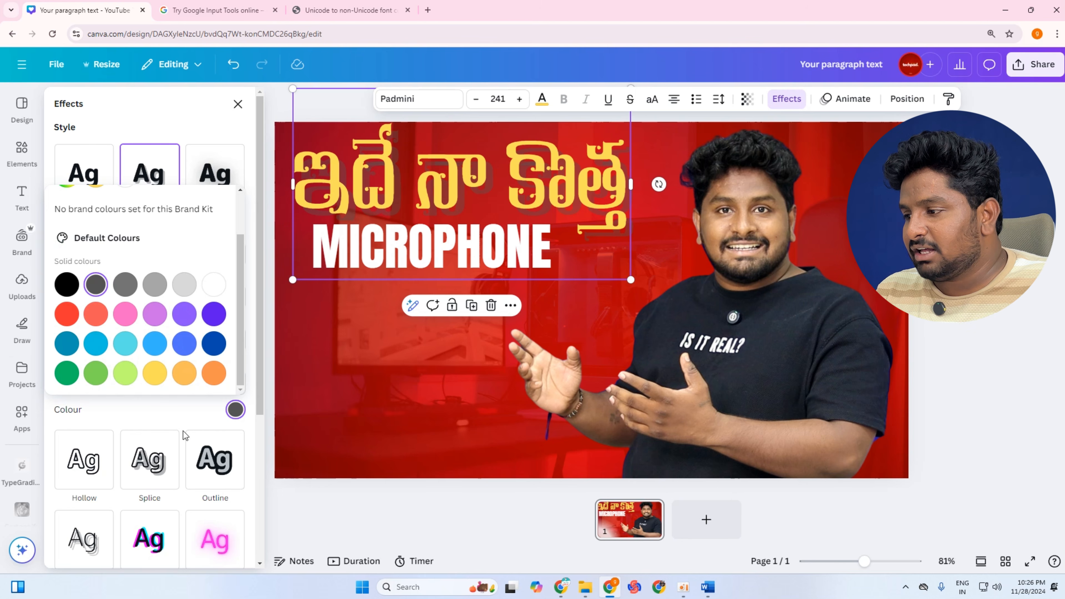
click(198, 426)
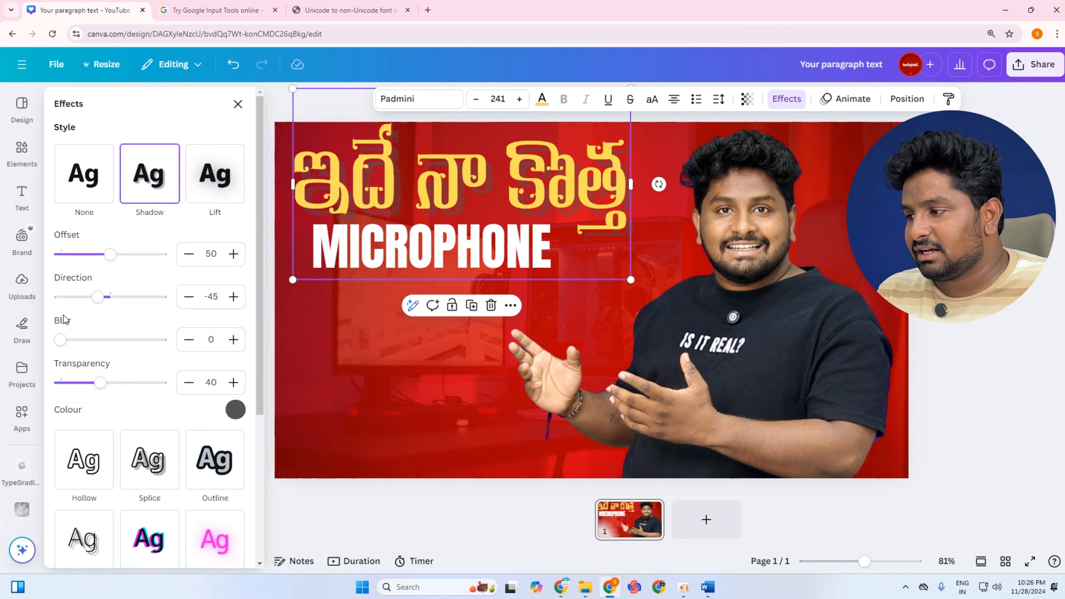
Reapply the Shadow effect to the Telugu heading, trying black and choosing dark grey as the shadow colour.
click(149, 194)
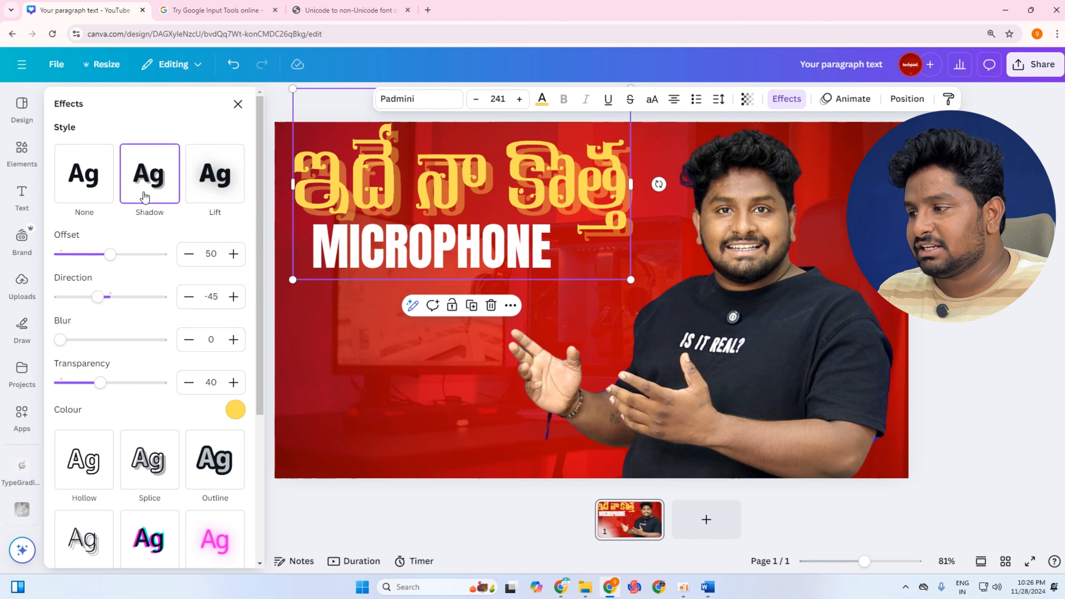
click(235, 410)
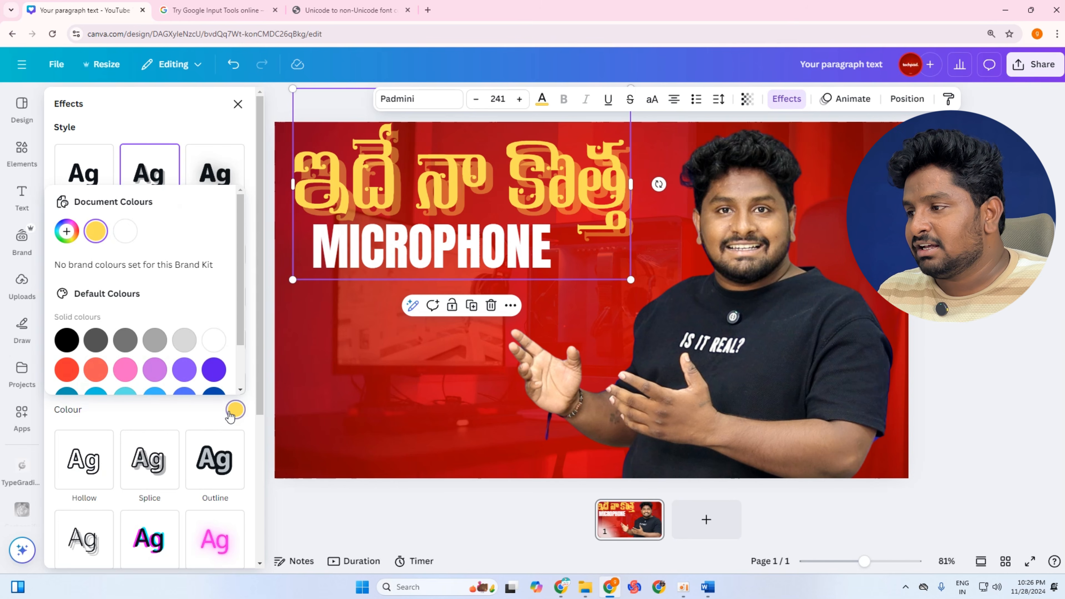
click(66, 340)
click(97, 342)
click(182, 114)
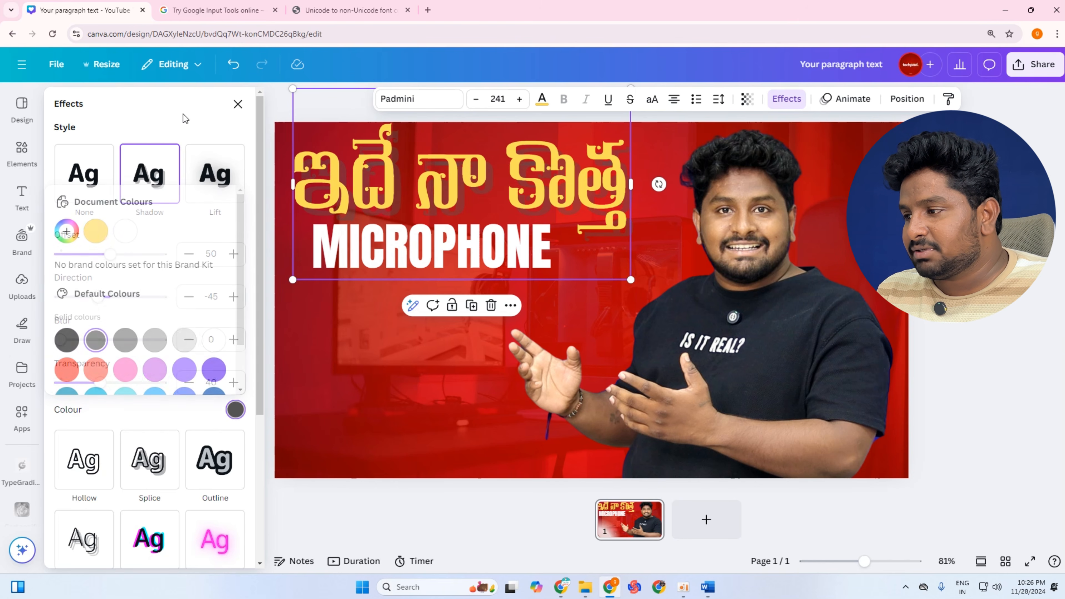
Set the heading shadow's direction to 98 and offset to 24, and move the heading slightly down onto MICROPHONE.
drag(100, 299, 139, 305)
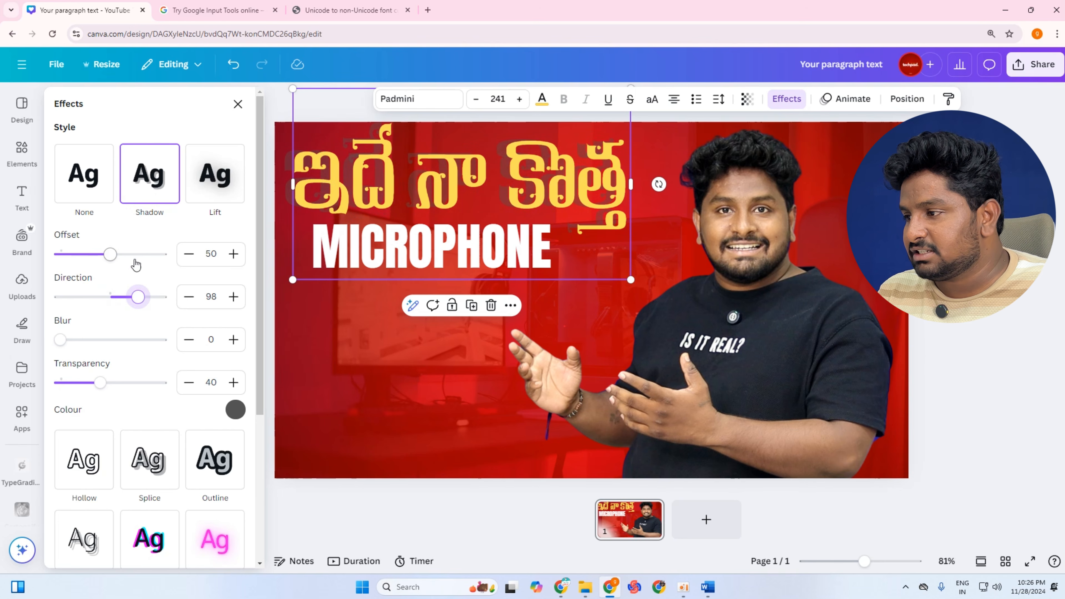
drag(119, 261, 95, 257)
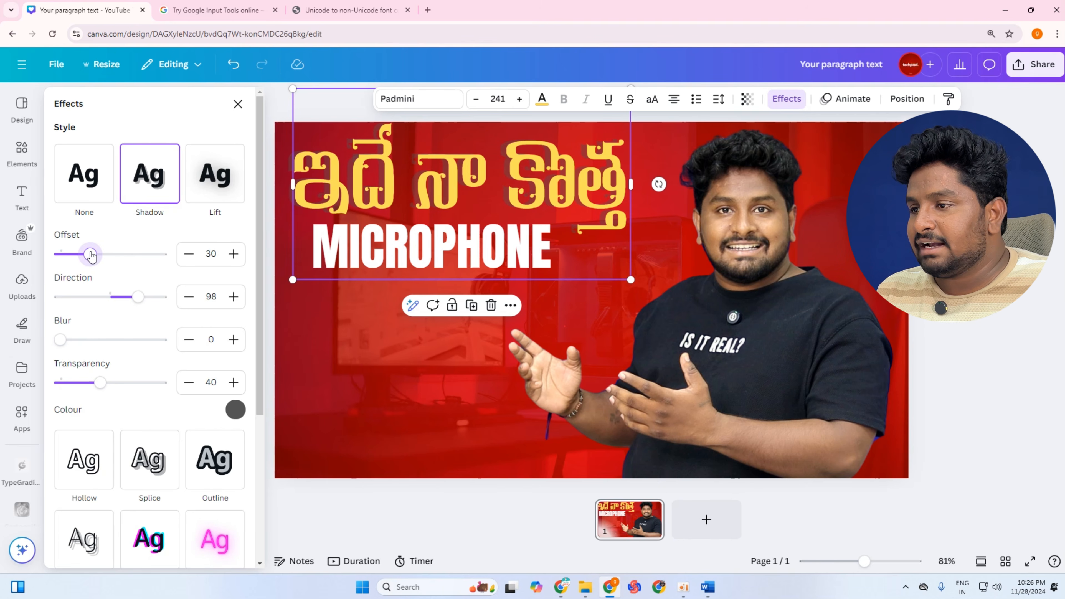
drag(91, 256, 90, 257)
drag(467, 174, 467, 187)
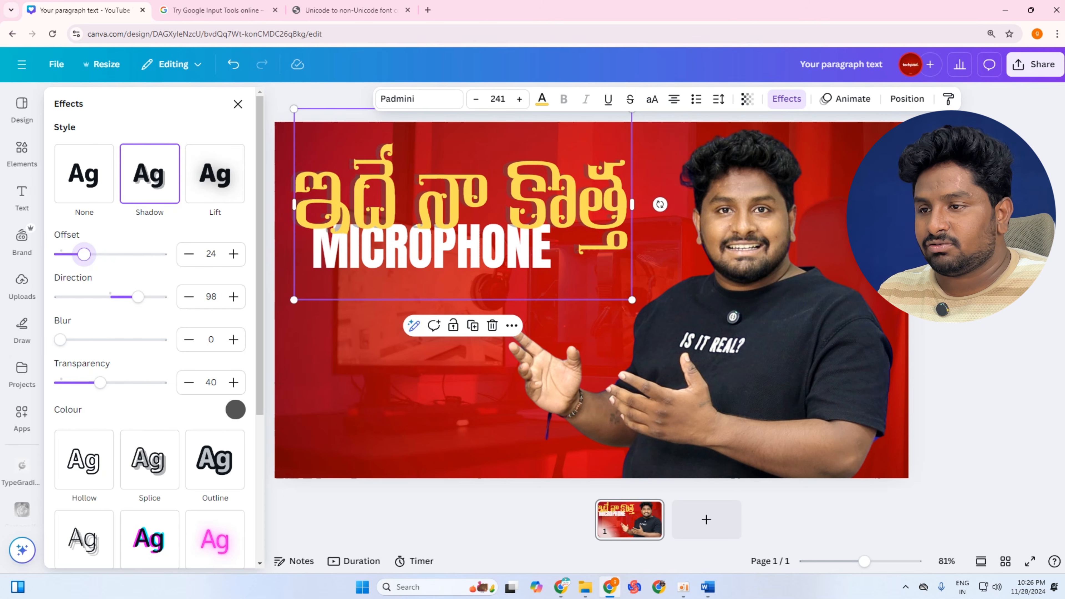
Select the MICROPHONE text through the layer list, move it just below the Telugu heading and enlarge it slightly.
click(403, 287)
click(554, 228)
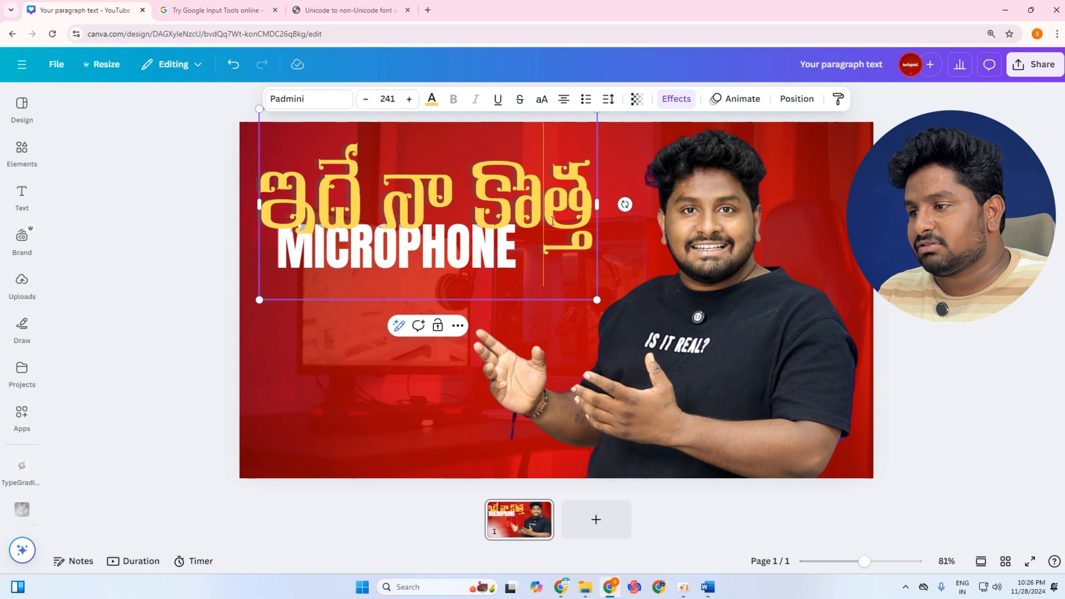
click(386, 281)
mouse_move(348, 205)
mouse_down()
mouse_move(352, 195)
mouse_move(352, 206)
mouse_up()
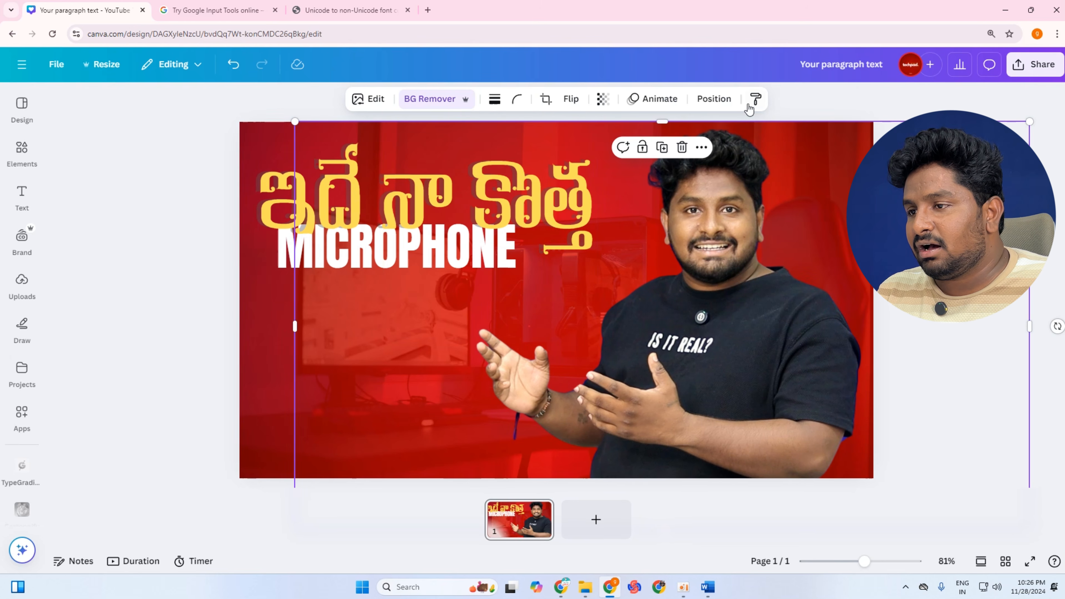
click(714, 98)
click(124, 243)
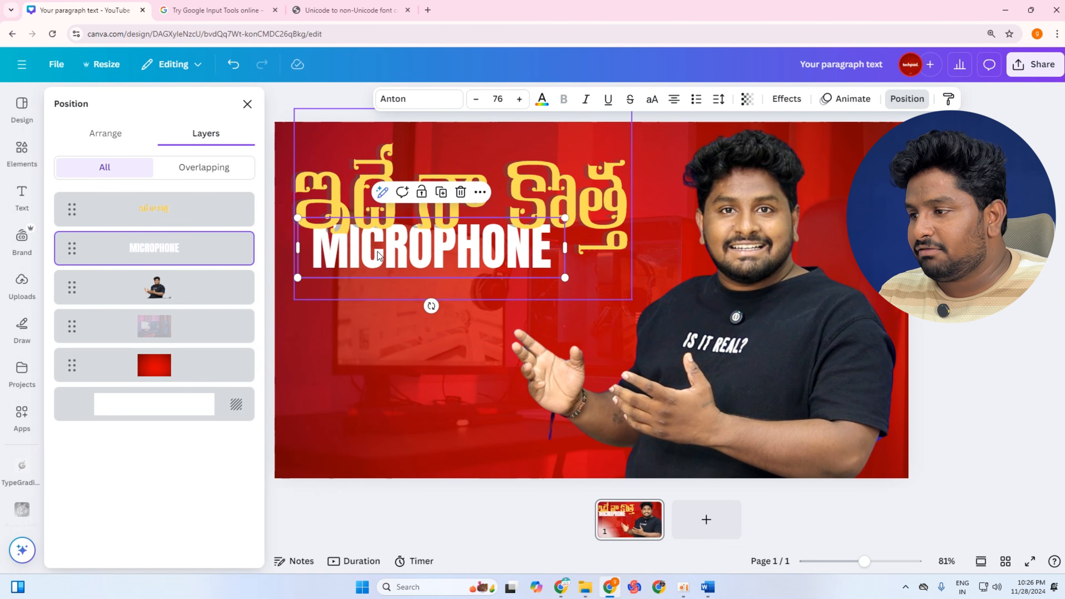
mouse_move(423, 258)
mouse_down()
mouse_move(456, 277)
mouse_move(435, 273)
mouse_up()
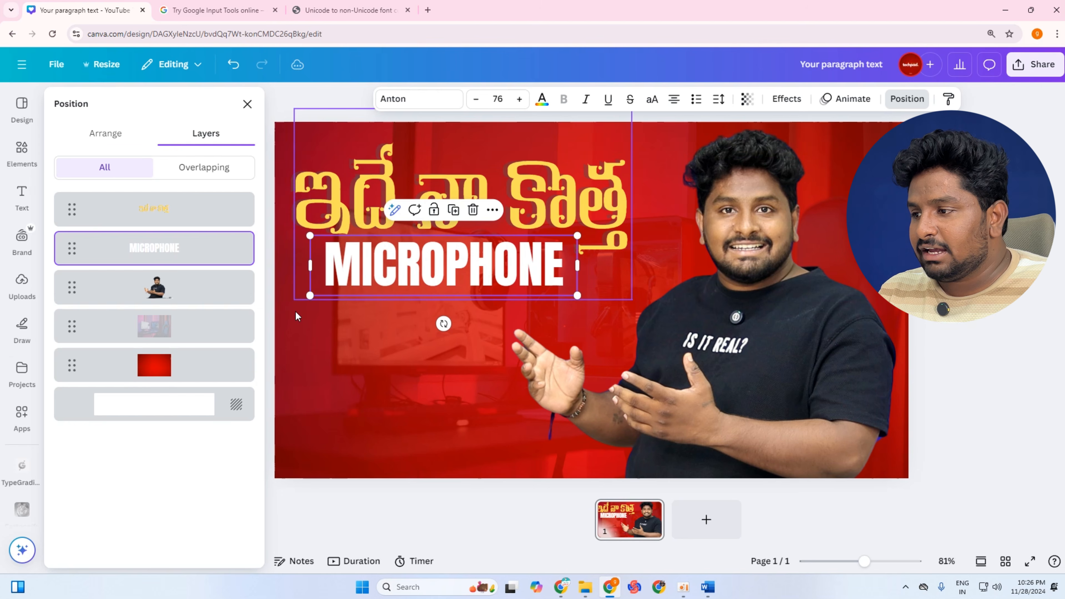
drag(310, 297, 275, 304)
drag(422, 295, 432, 296)
Copy the Telugu heading's style and apply it to the MICROPHONE text.
click(552, 187)
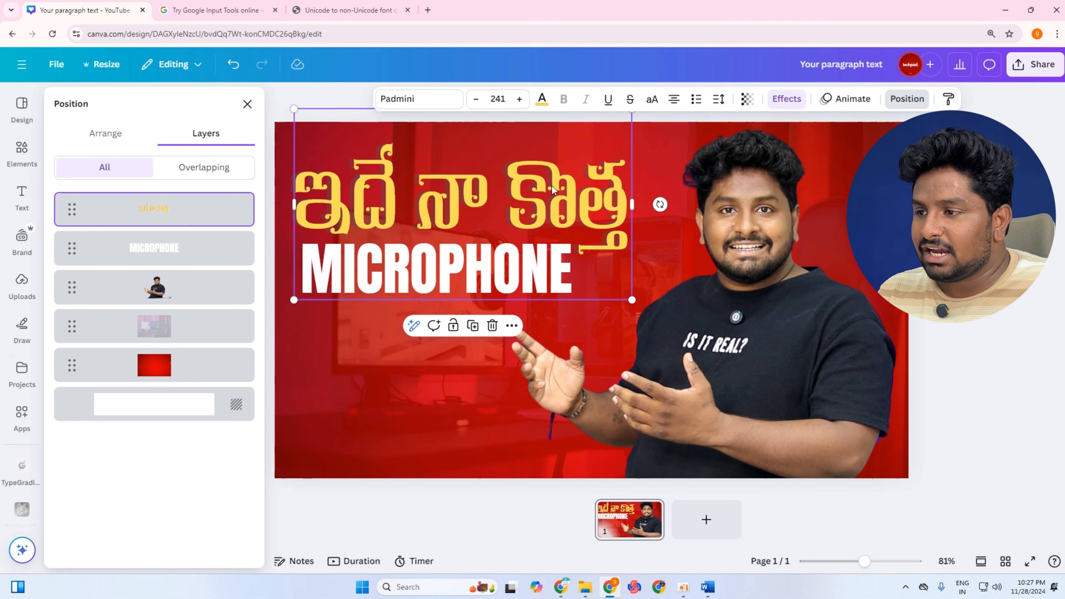
right_click(564, 202)
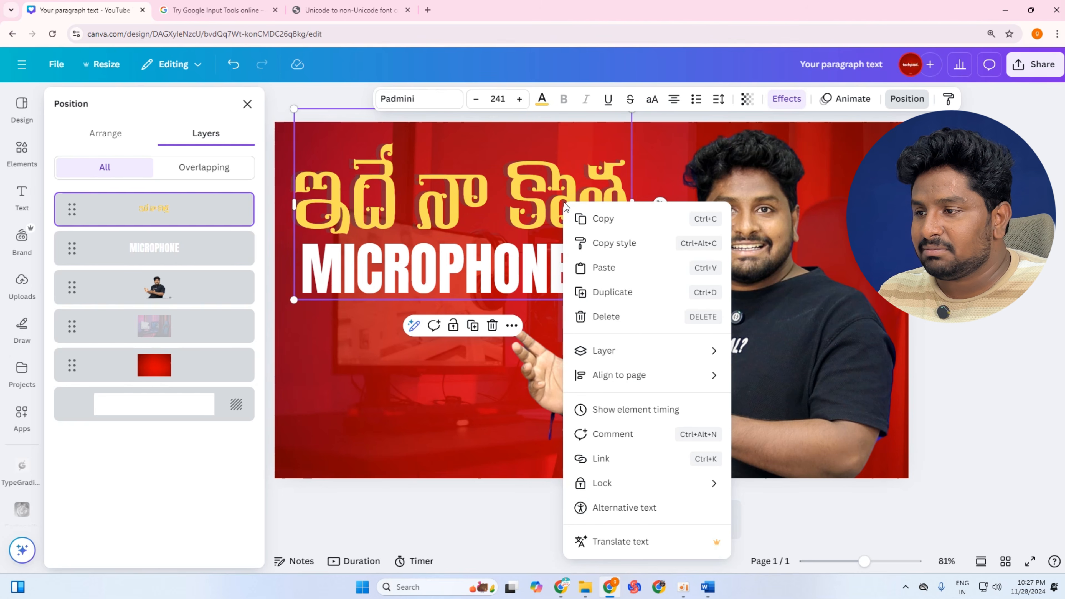
click(601, 245)
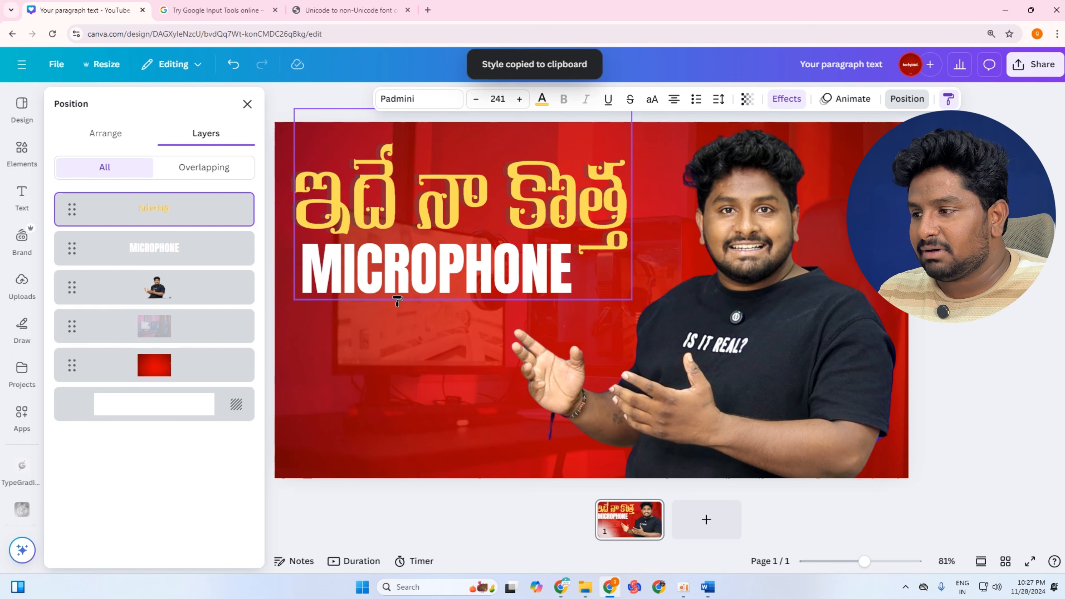
click(419, 290)
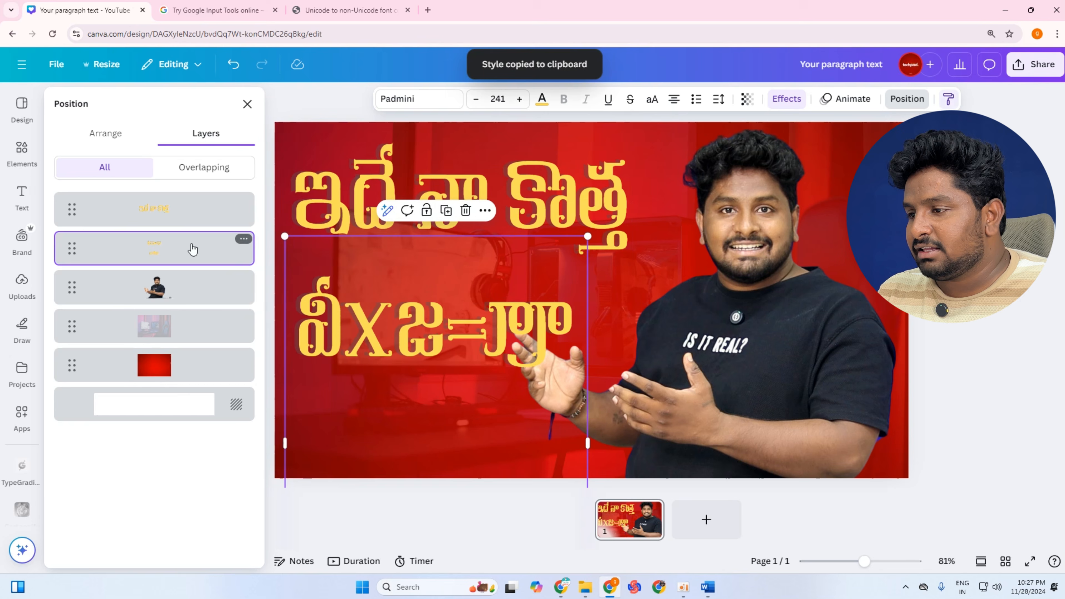
Change the font of the restyled MICROPHONE text to Anton.
double_click(420, 309)
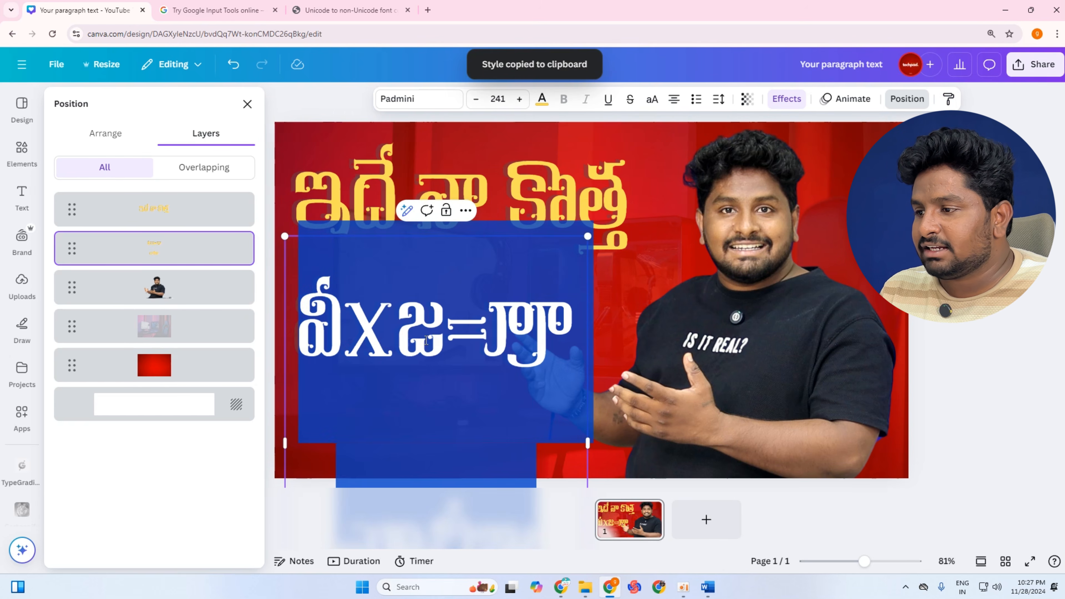
click(419, 99)
scroll(182, 330, down, 4)
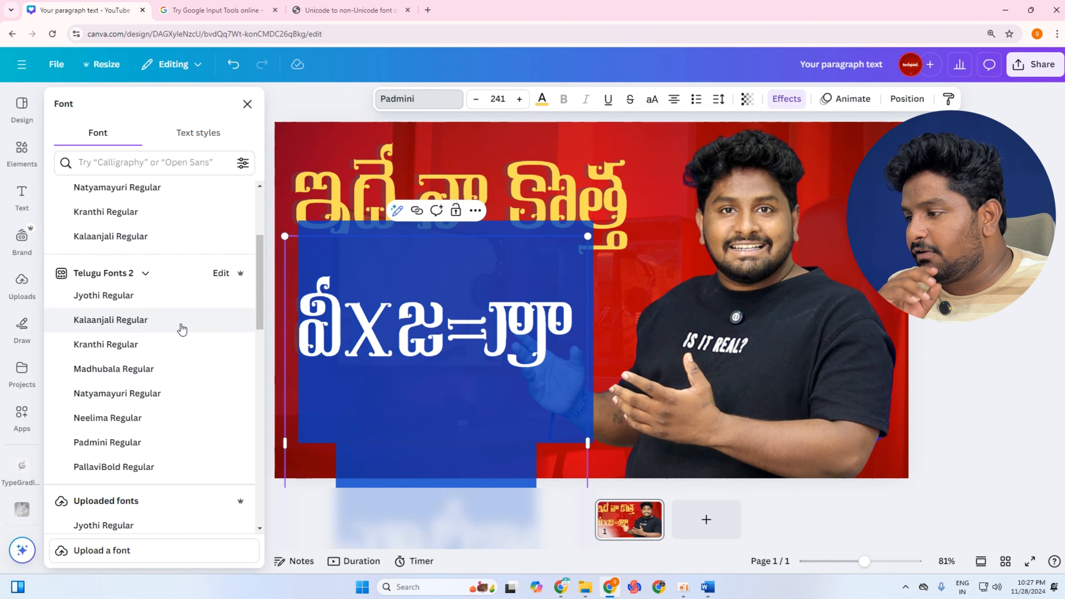
scroll(182, 329, down, 2)
scroll(171, 309, up, 6)
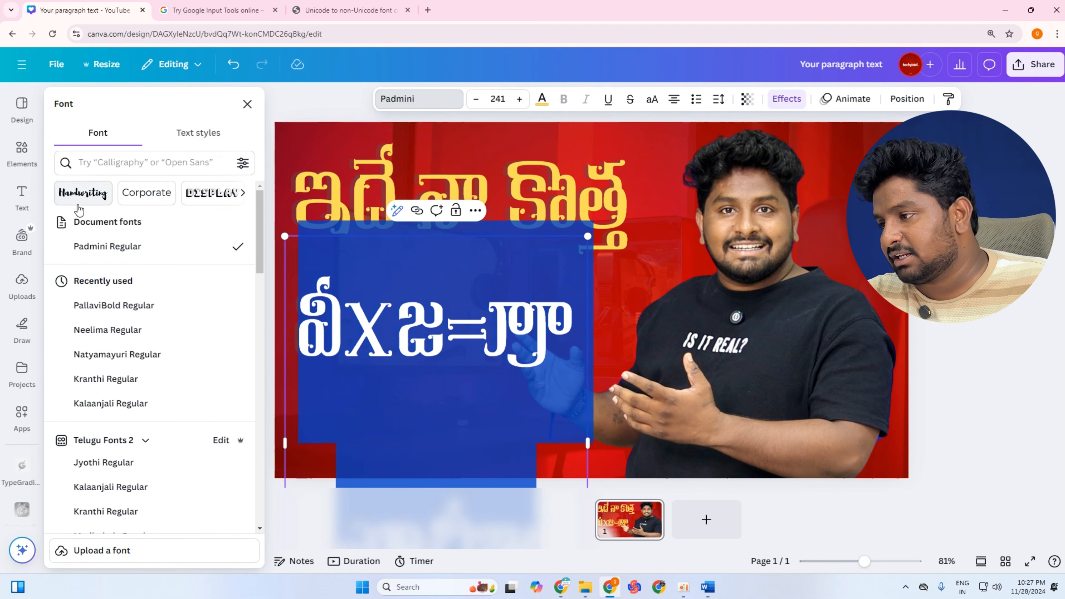
scroll(112, 292, down, 10)
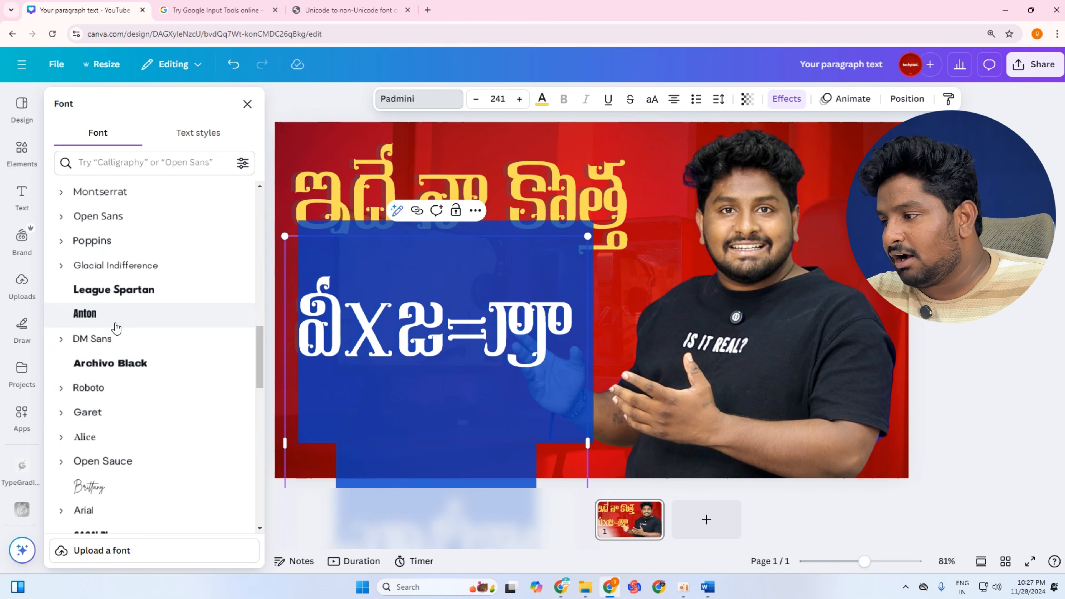
click(115, 323)
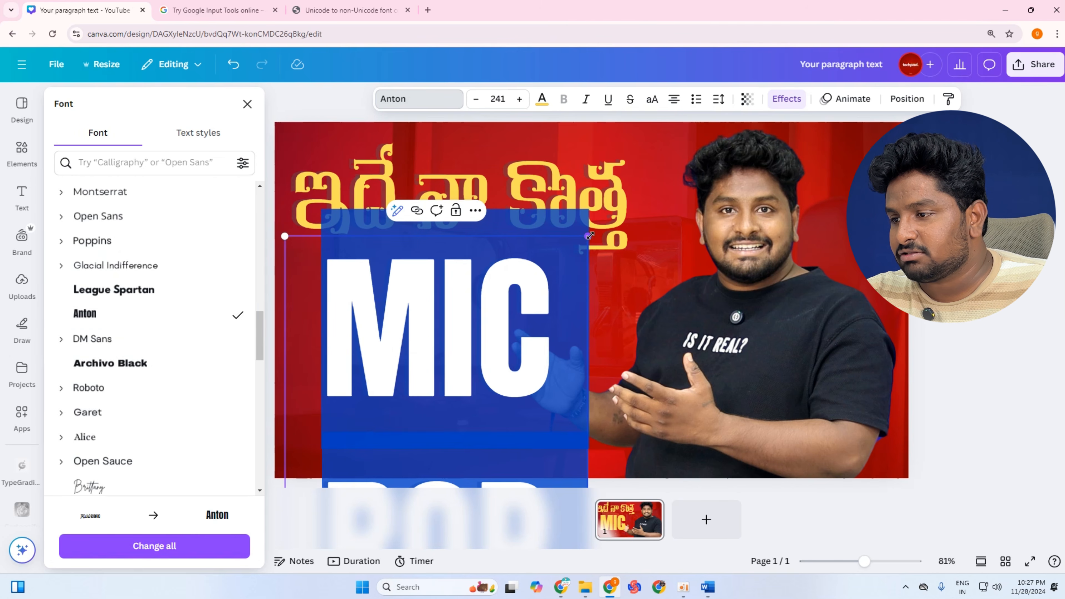
Widen the MICROPHONE text box to one line, scale it to about size 84.3 and place it directly under the Telugu heading.
drag(590, 236, 561, 291)
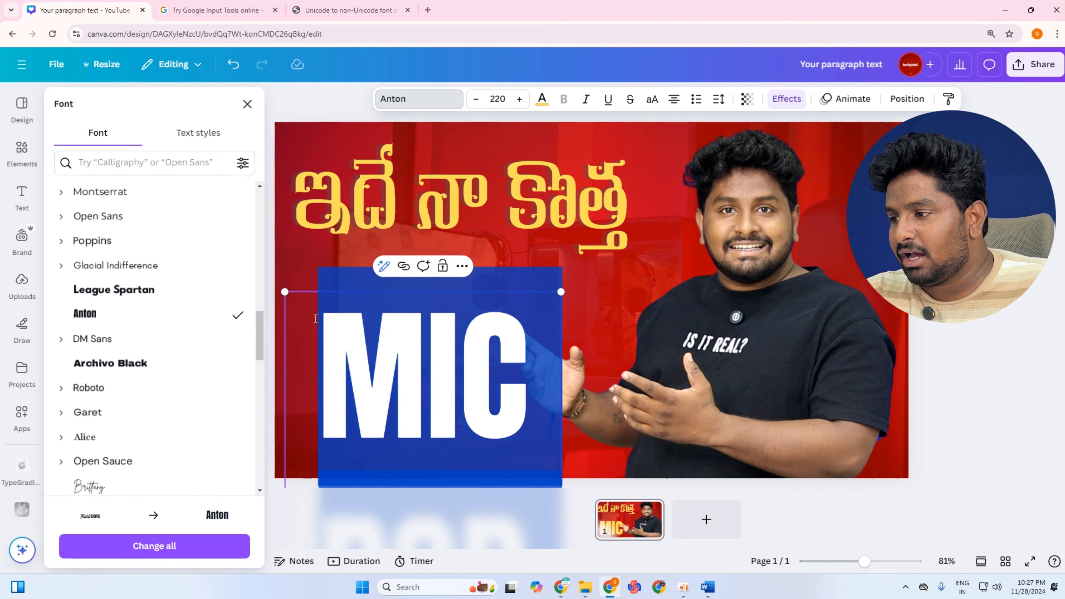
click(799, 353)
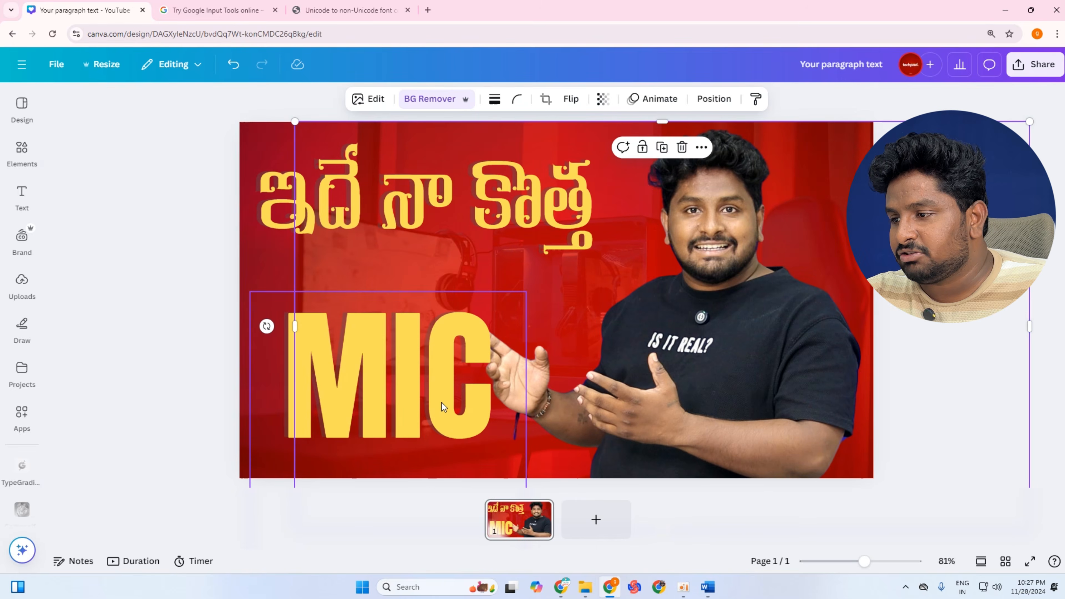
click(445, 410)
drag(491, 445, 494, 340)
drag(521, 433, 1009, 304)
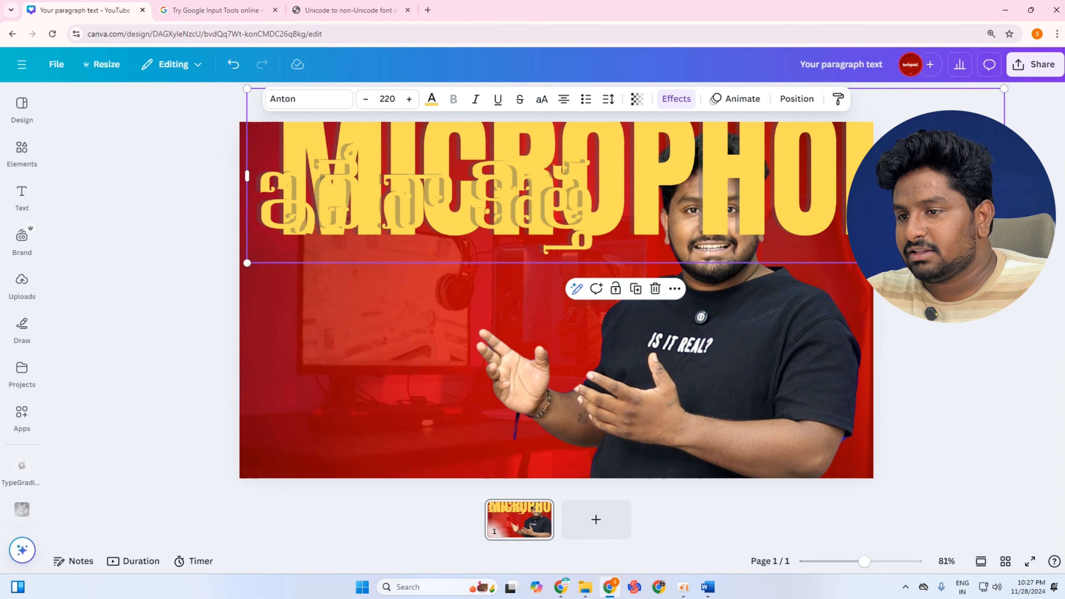
drag(1004, 263, 598, 169)
drag(539, 151, 527, 299)
drag(584, 319, 549, 292)
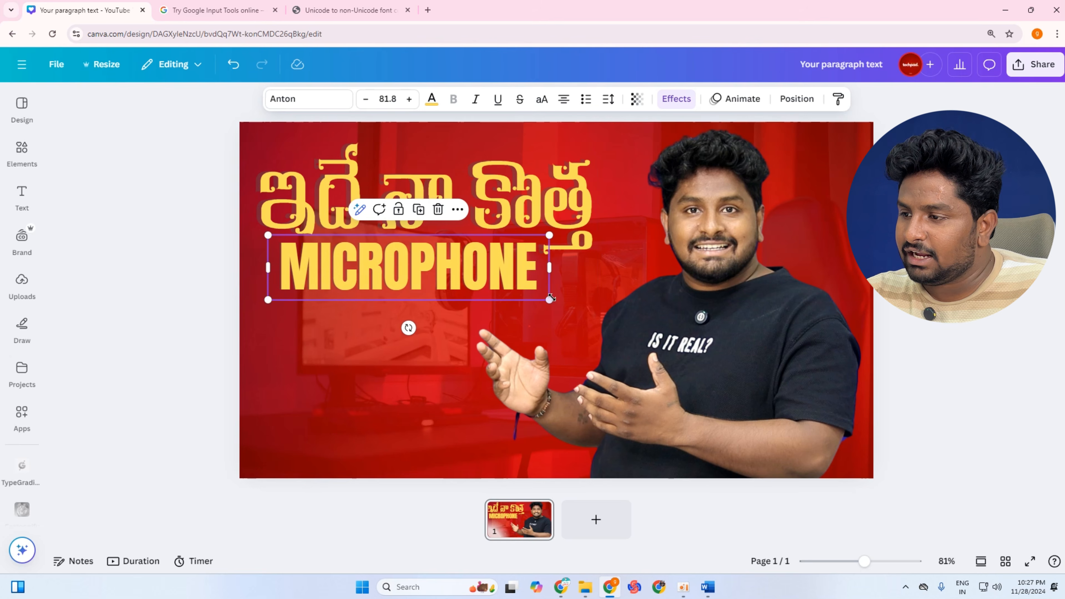
drag(268, 302, 260, 304)
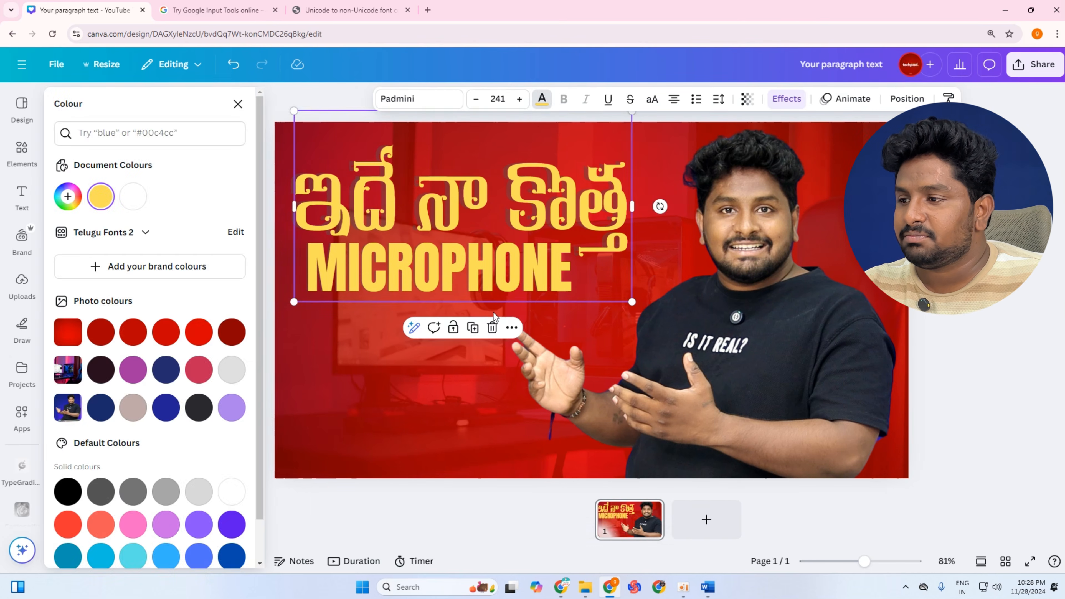
Select the MICROPHONE text through the layer list and recolour it, trying light grey and choosing white.
click(684, 375)
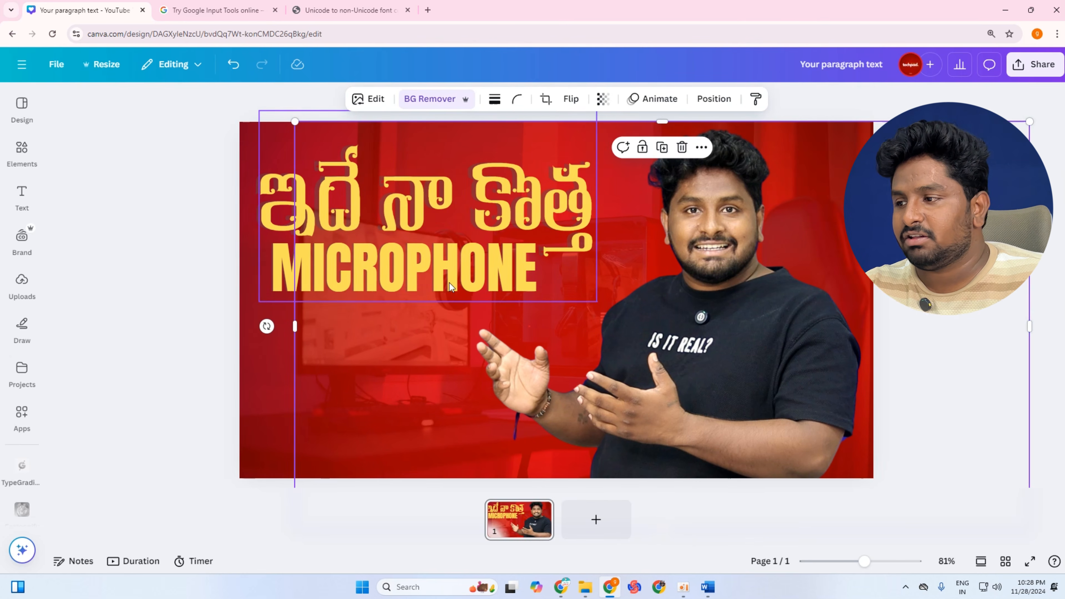
click(330, 295)
click(318, 291)
click(782, 103)
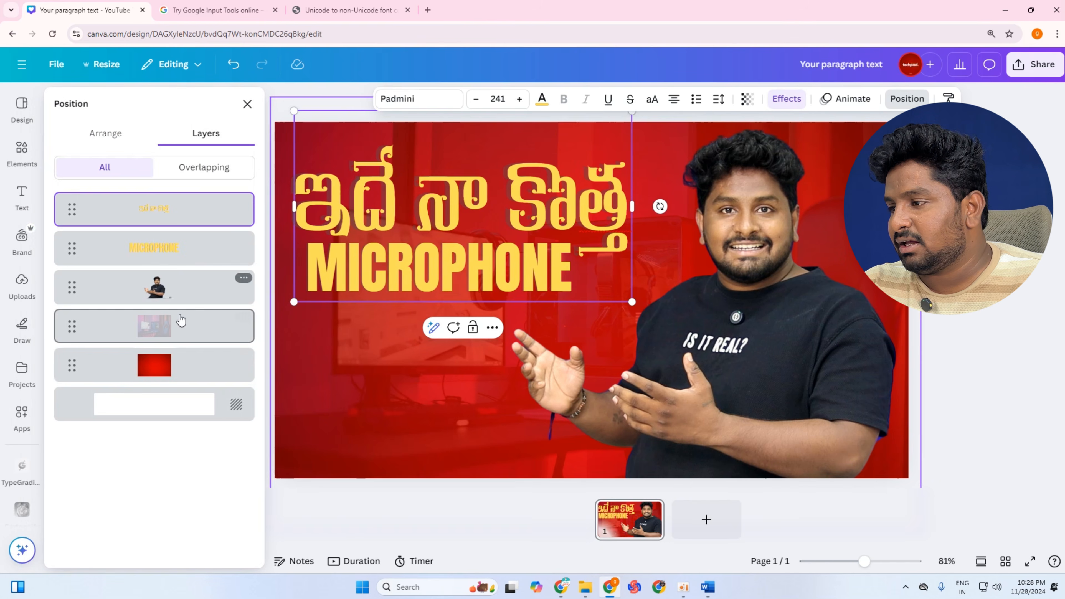
click(156, 248)
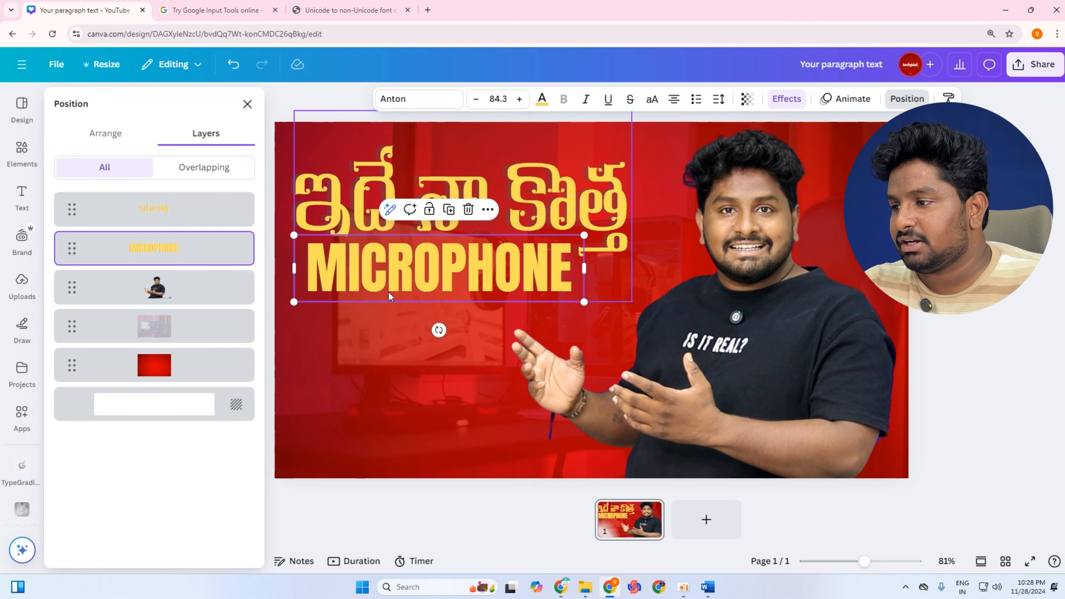
click(542, 100)
click(232, 371)
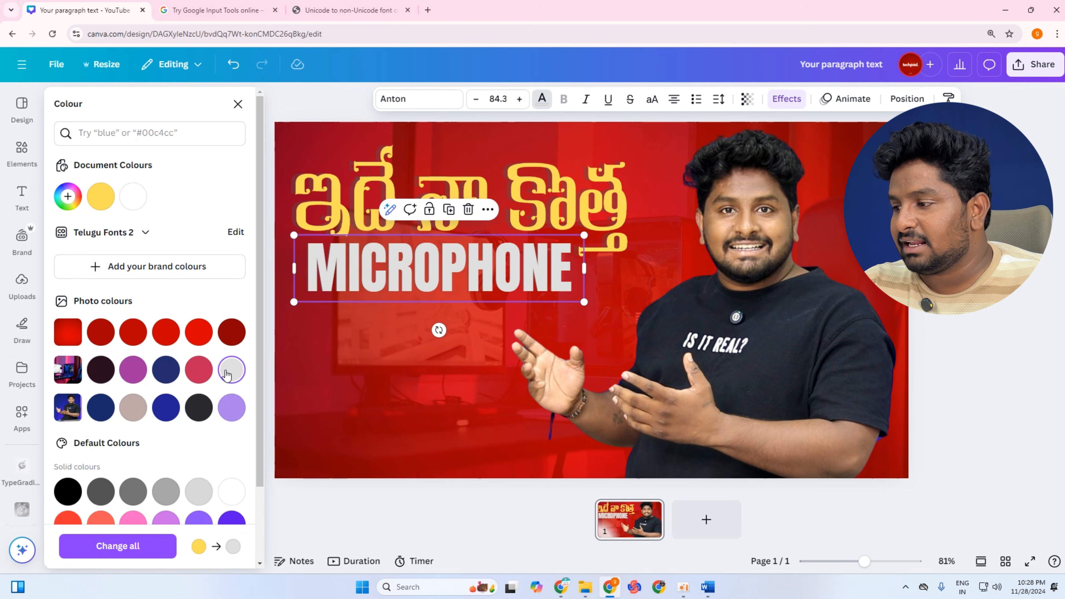
click(232, 492)
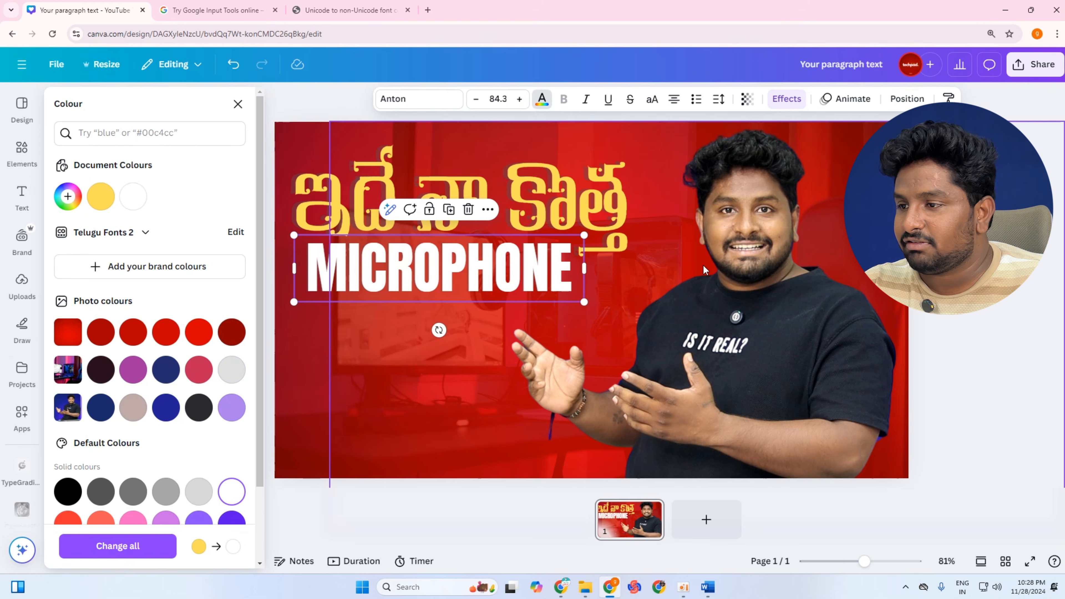
click(238, 104)
click(186, 191)
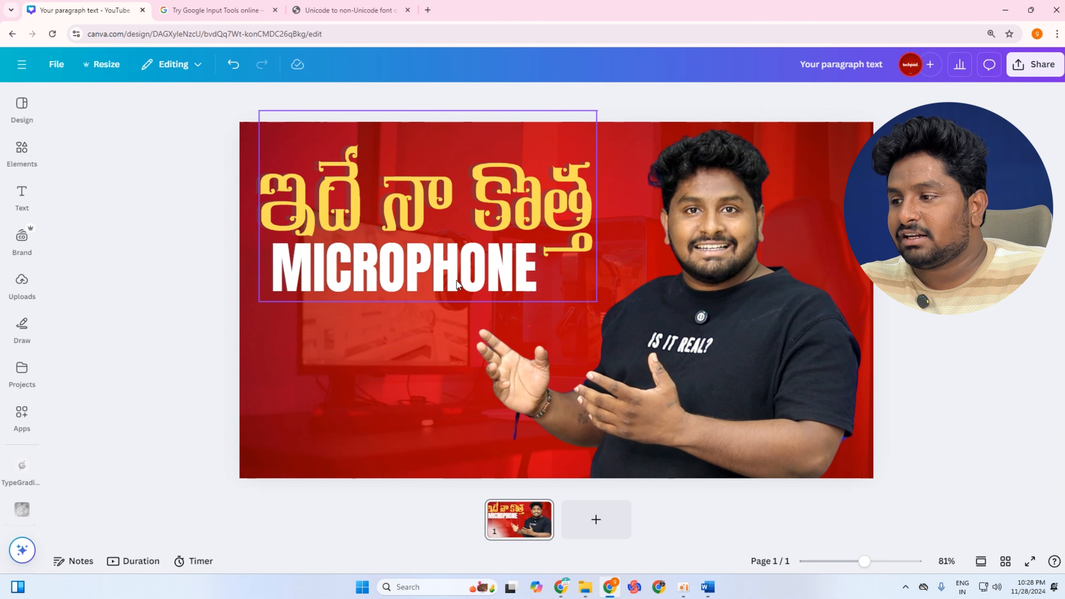
Search the elements library for "red fade" and for "red".
click(325, 318)
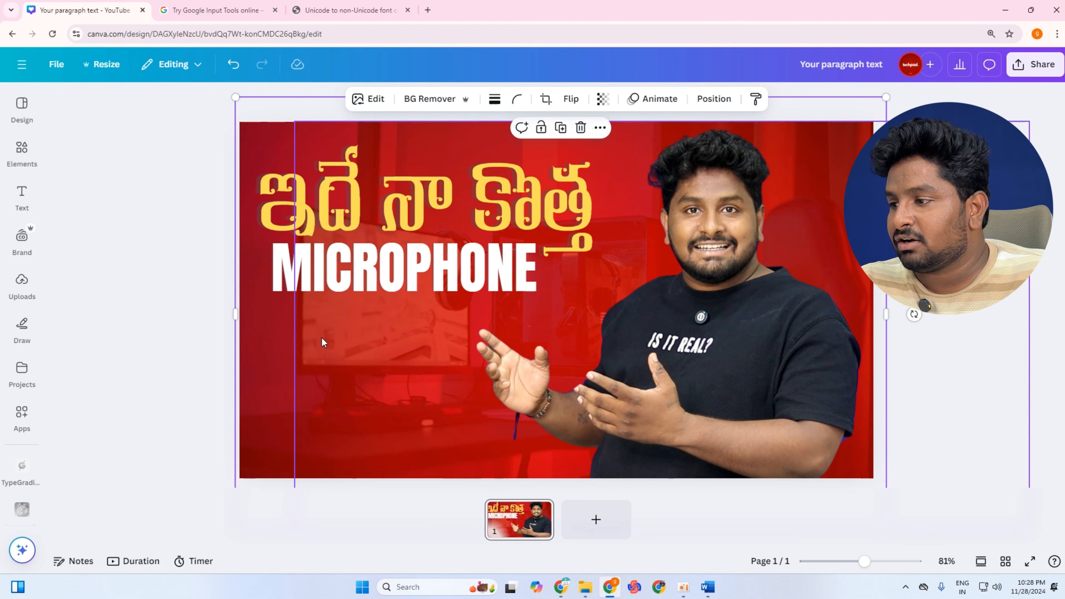
click(22, 153)
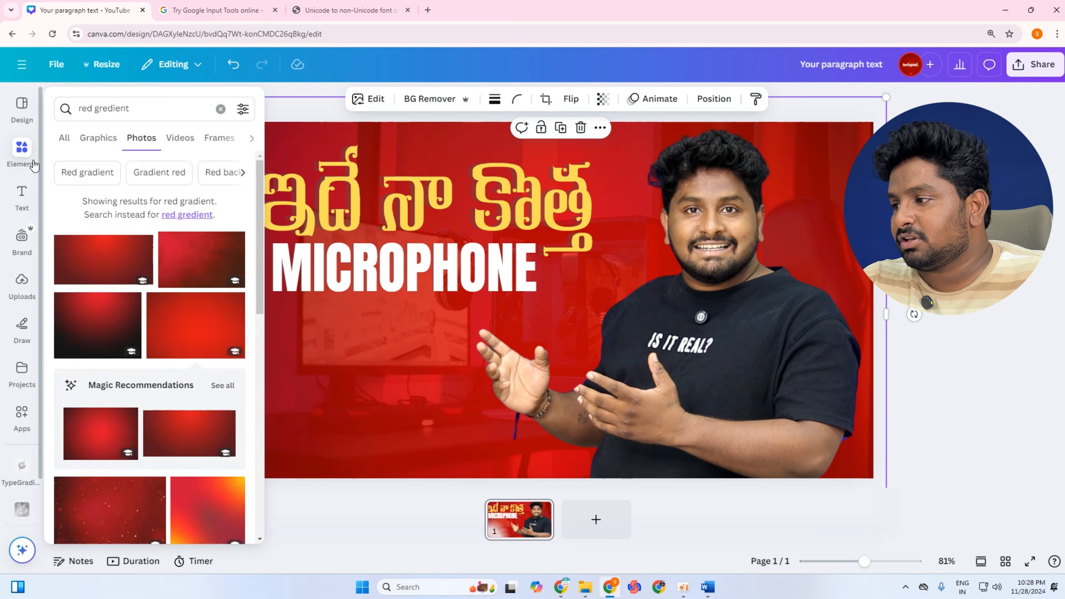
click(152, 108)
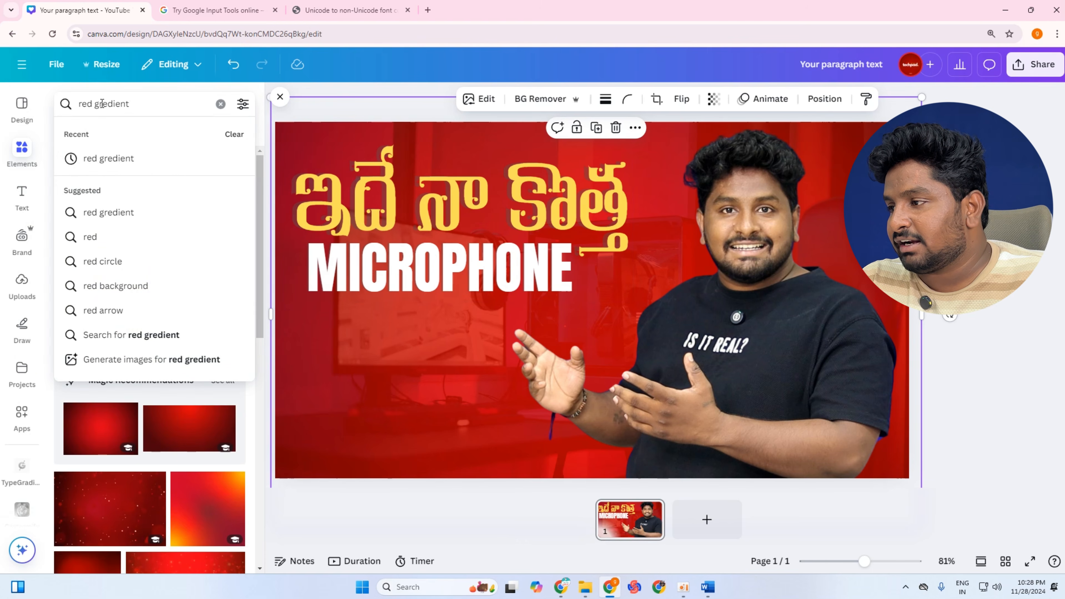
key(Return)
key(BackSpace)
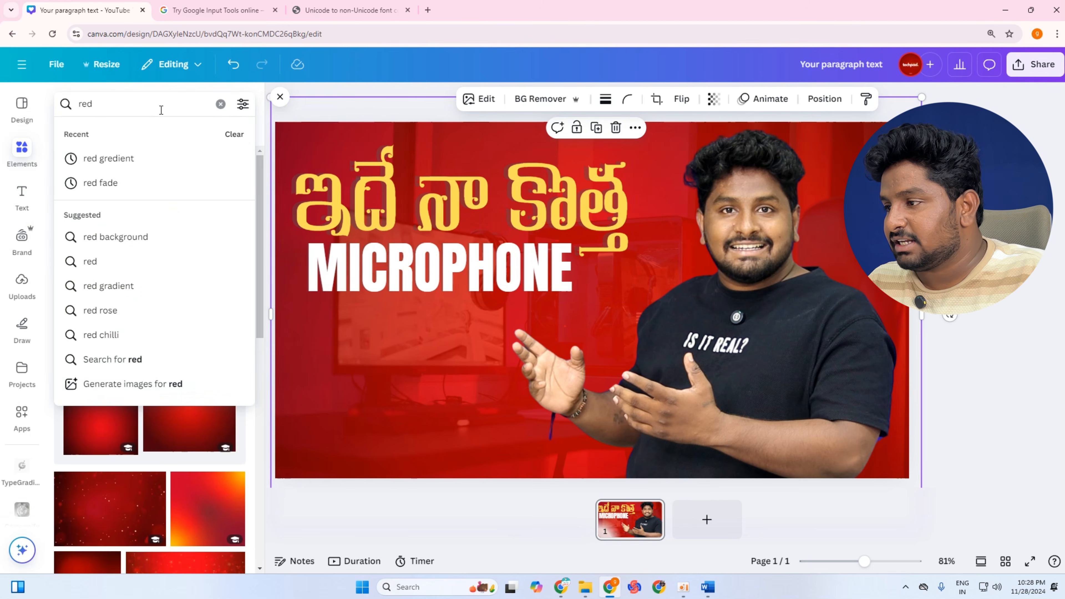
key(Return)
click(161, 110)
click(126, 104)
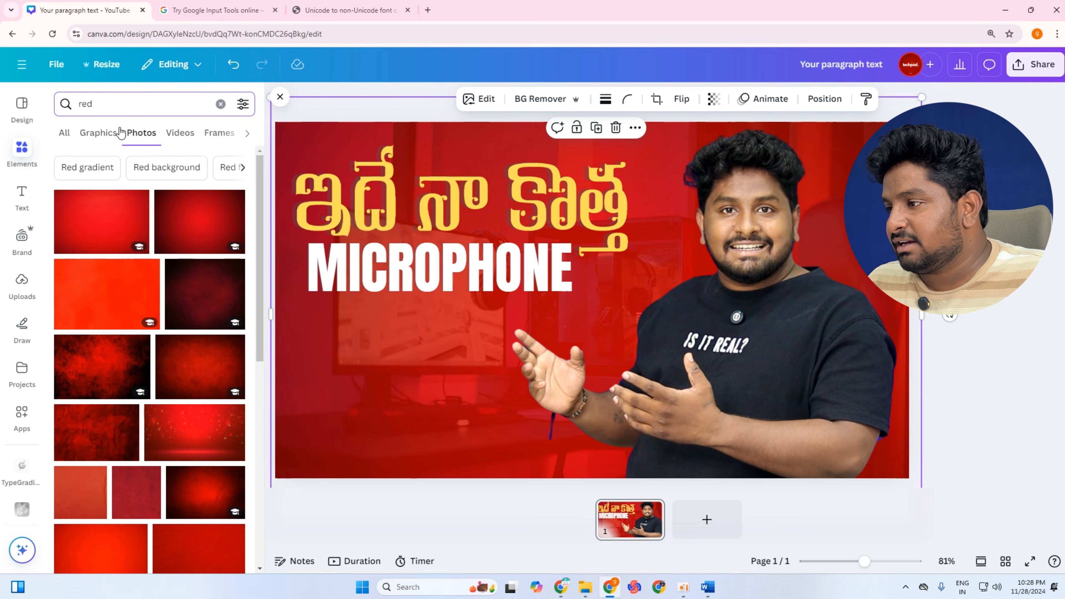
Browse the full set of red graphics for a fade or shape that suits the thumbnail, and close the library.
click(64, 132)
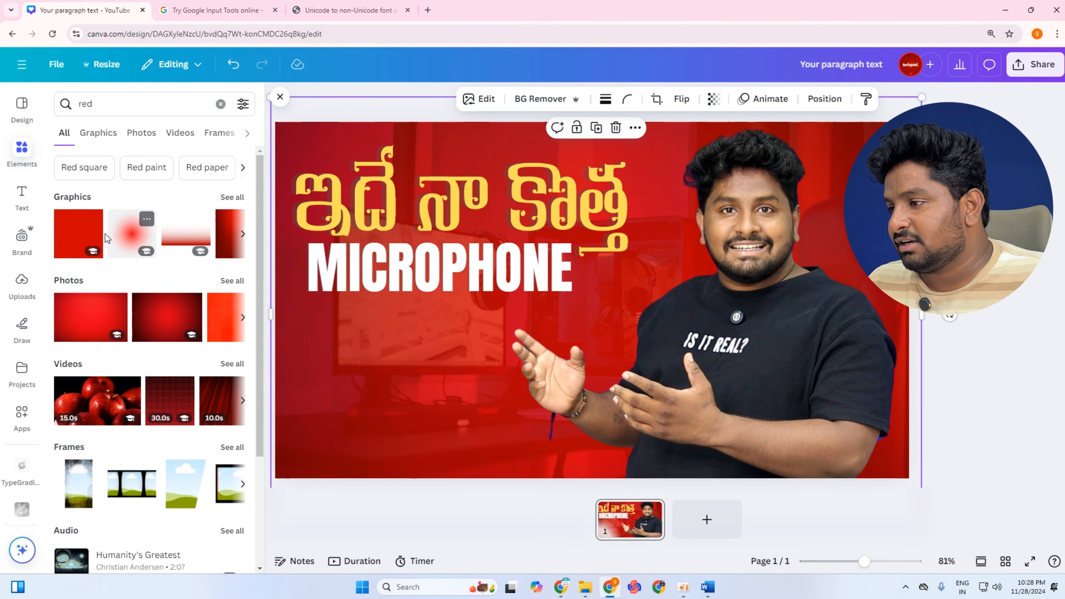
click(228, 198)
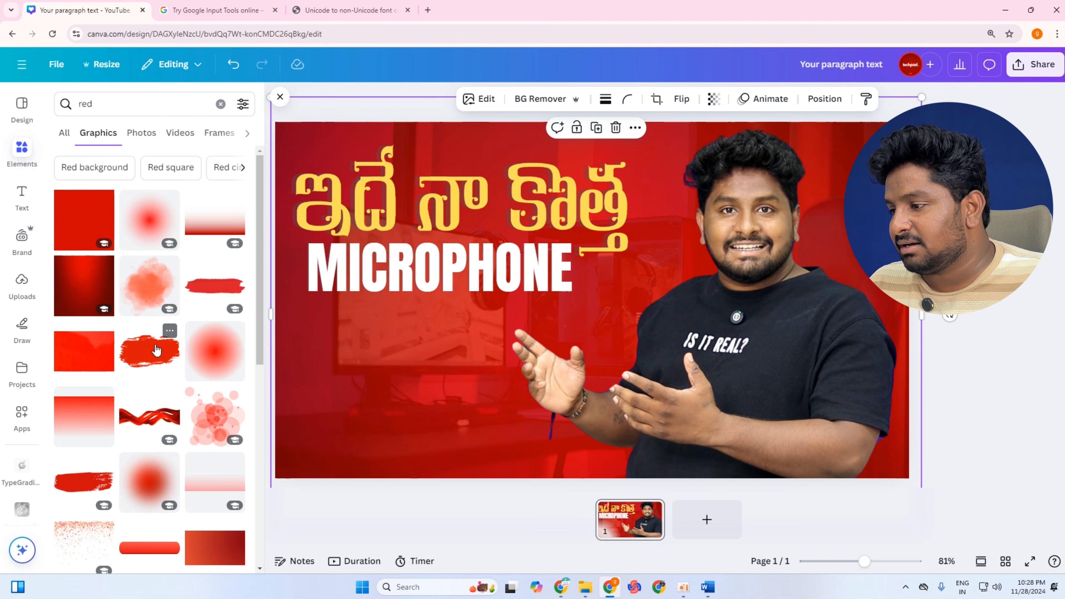
scroll(170, 348, down, 3)
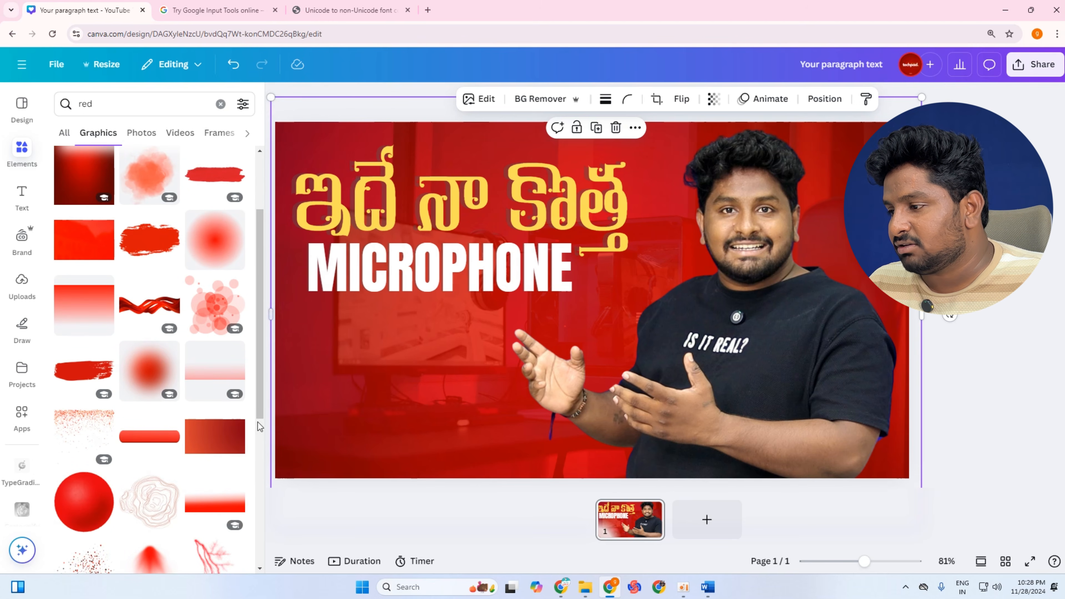
scroll(174, 288, down, 2)
scroll(173, 288, down, 5)
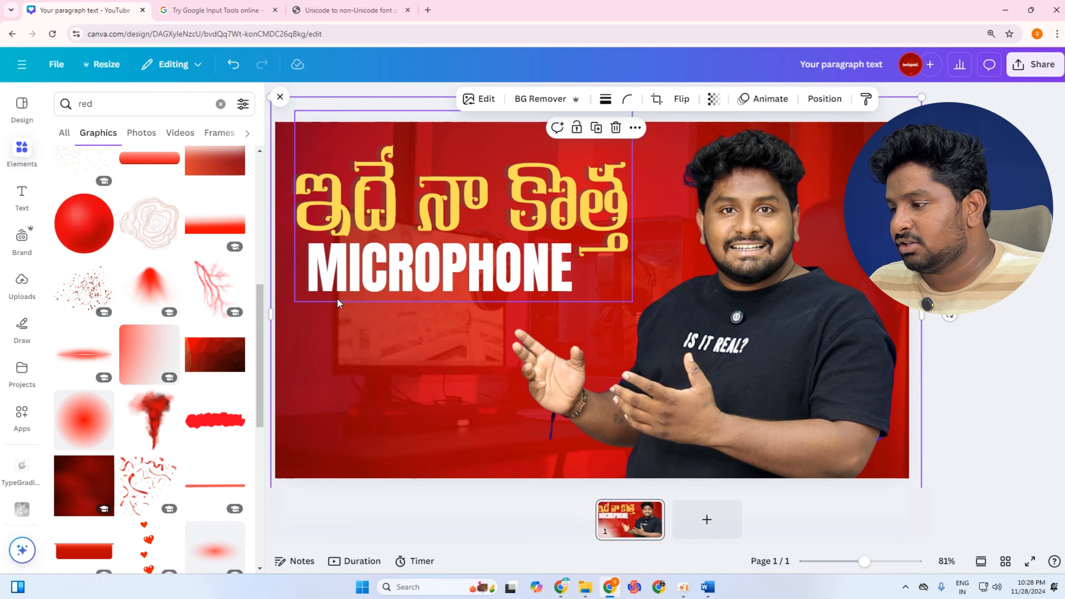
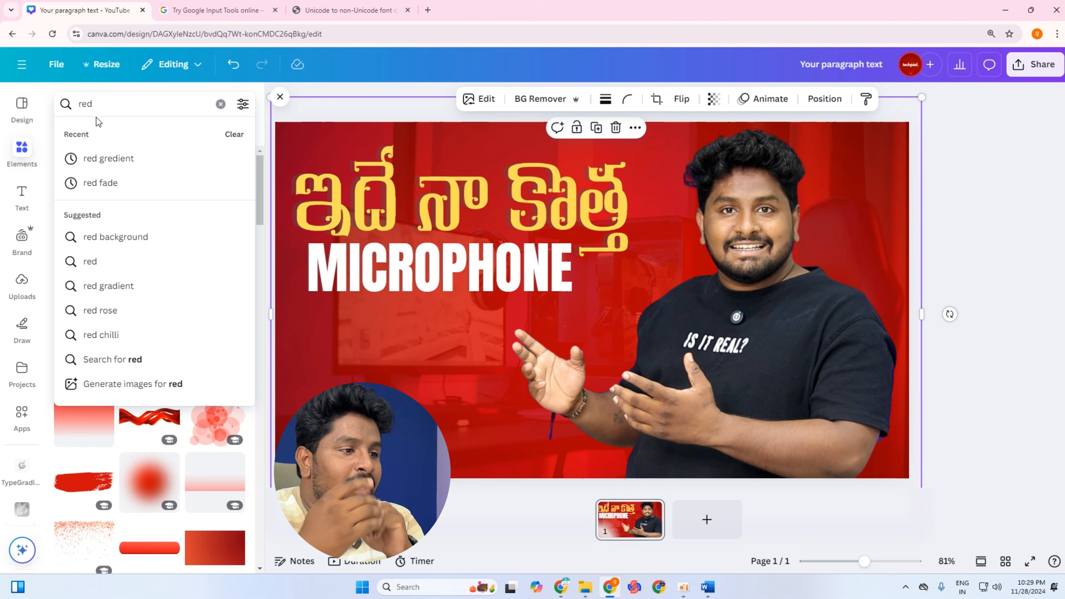
click(278, 97)
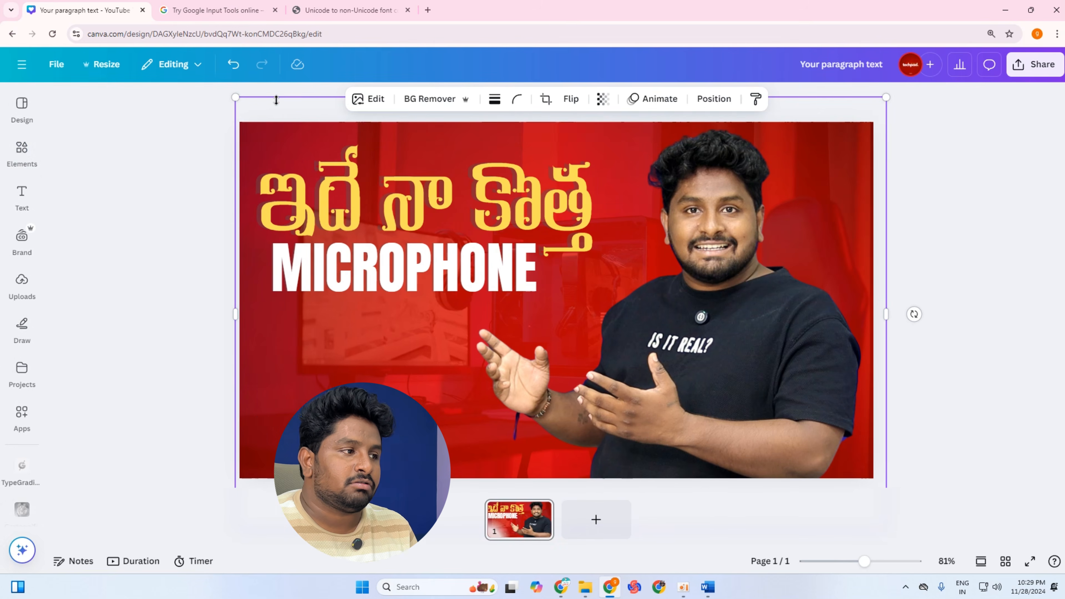
Add a blank second page and draw on it with the red marker: a looping scribble and a separate straight horizontal line.
click(594, 530)
click(158, 263)
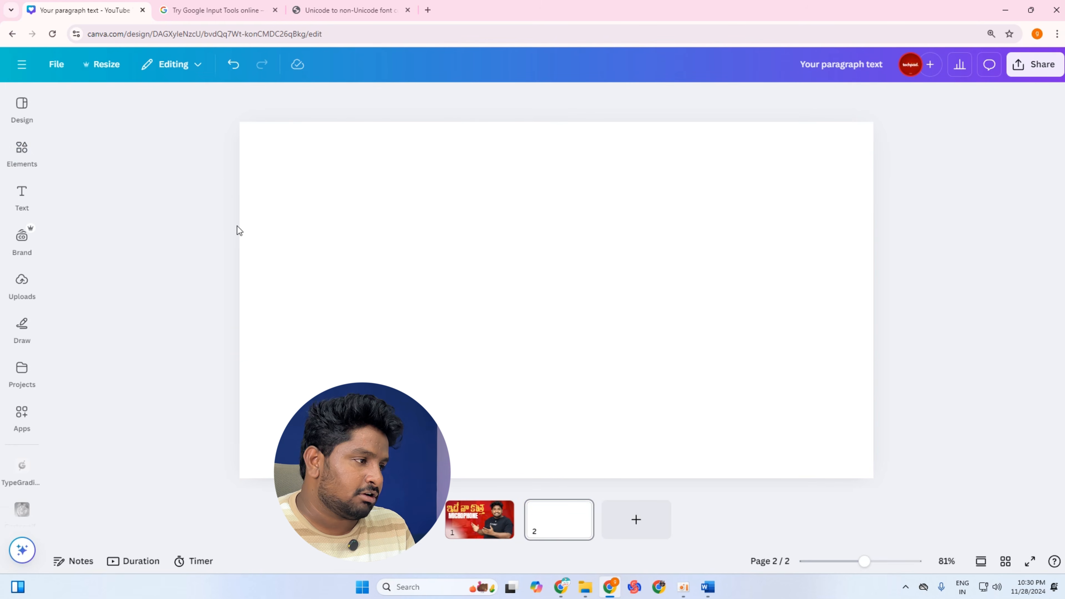
click(22, 328)
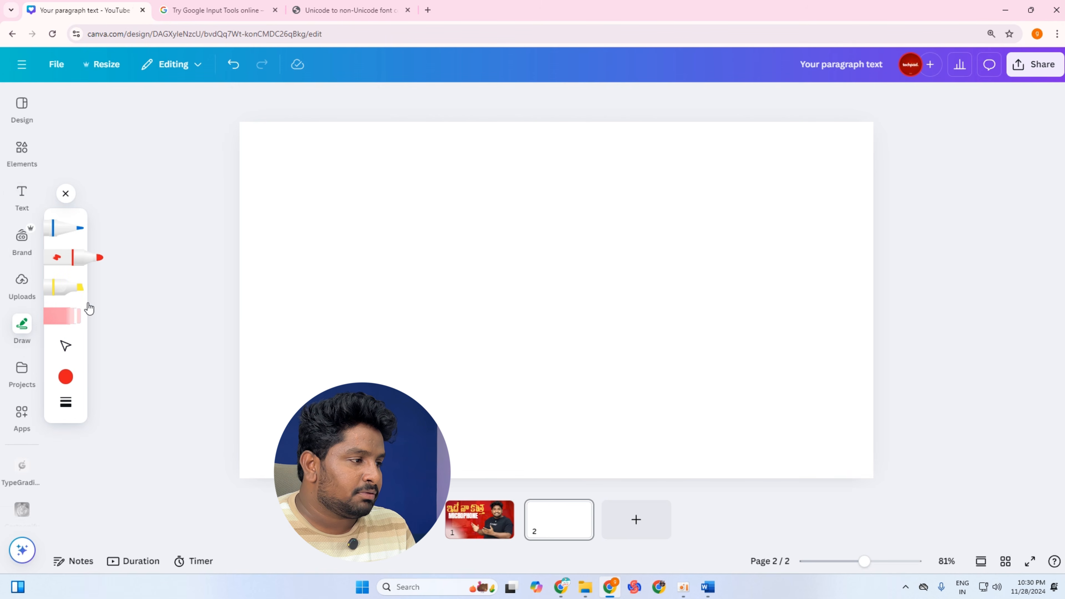
click(82, 259)
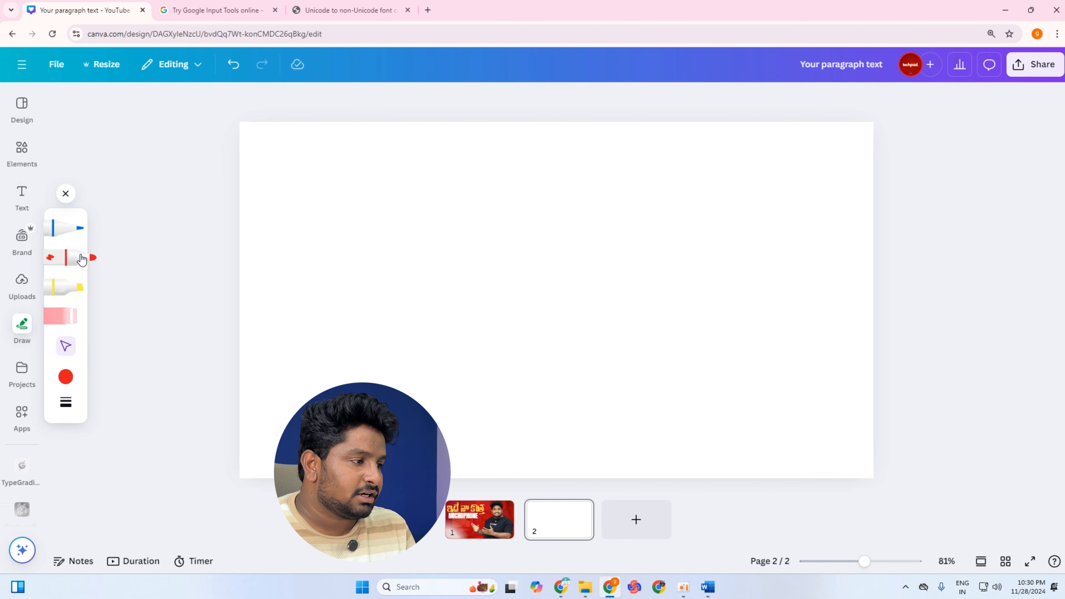
click(80, 262)
click(73, 379)
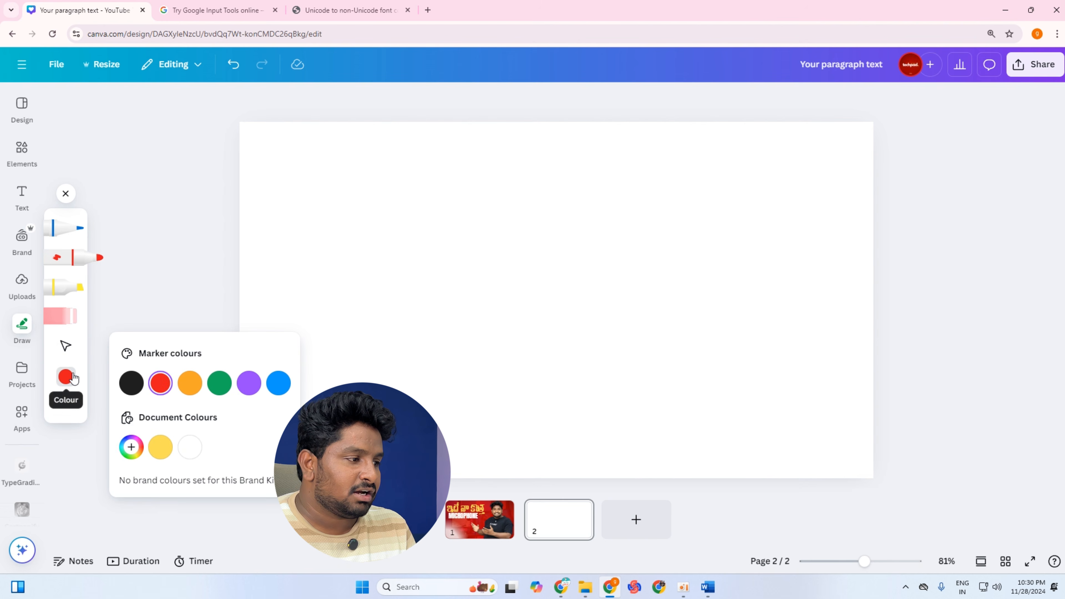
click(66, 263)
click(66, 264)
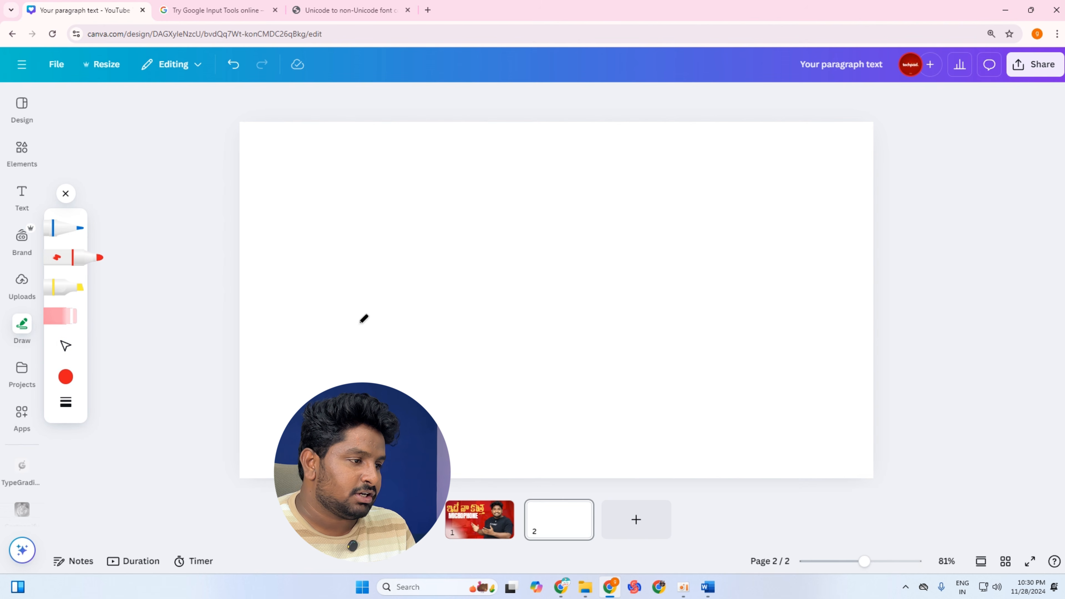
mouse_move(336, 315)
mouse_down()
mouse_move(499, 268)
mouse_move(435, 310)
mouse_move(407, 278)
mouse_move(467, 243)
mouse_move(472, 302)
mouse_move(396, 245)
mouse_move(523, 272)
mouse_move(489, 300)
mouse_move(452, 280)
mouse_up()
mouse_move(473, 227)
mouse_down()
mouse_move(506, 331)
mouse_move(492, 276)
mouse_move(602, 221)
mouse_move(420, 215)
mouse_up()
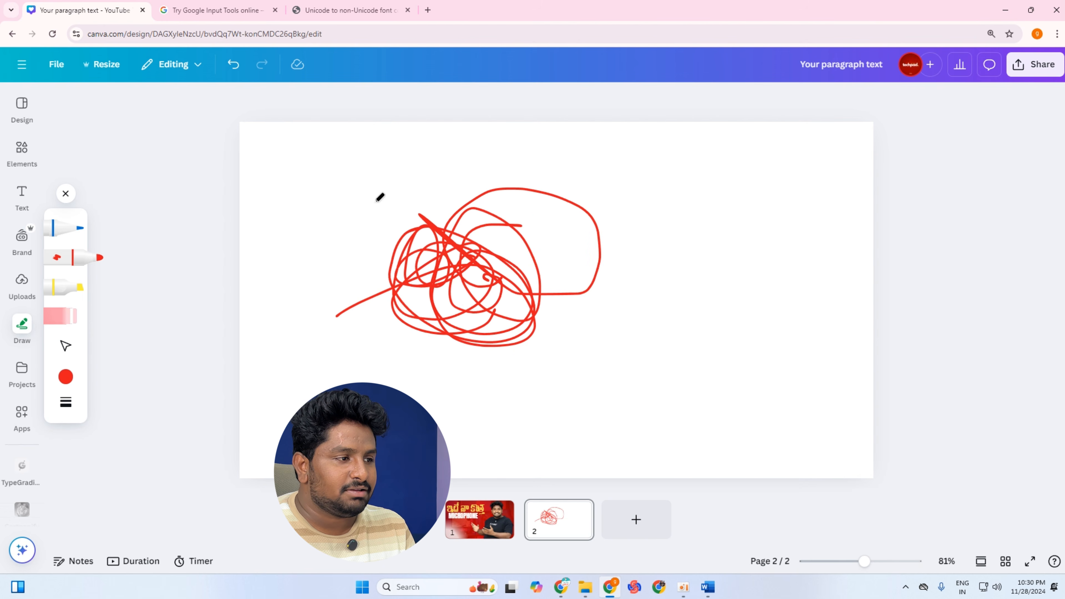
drag(660, 150, 793, 147)
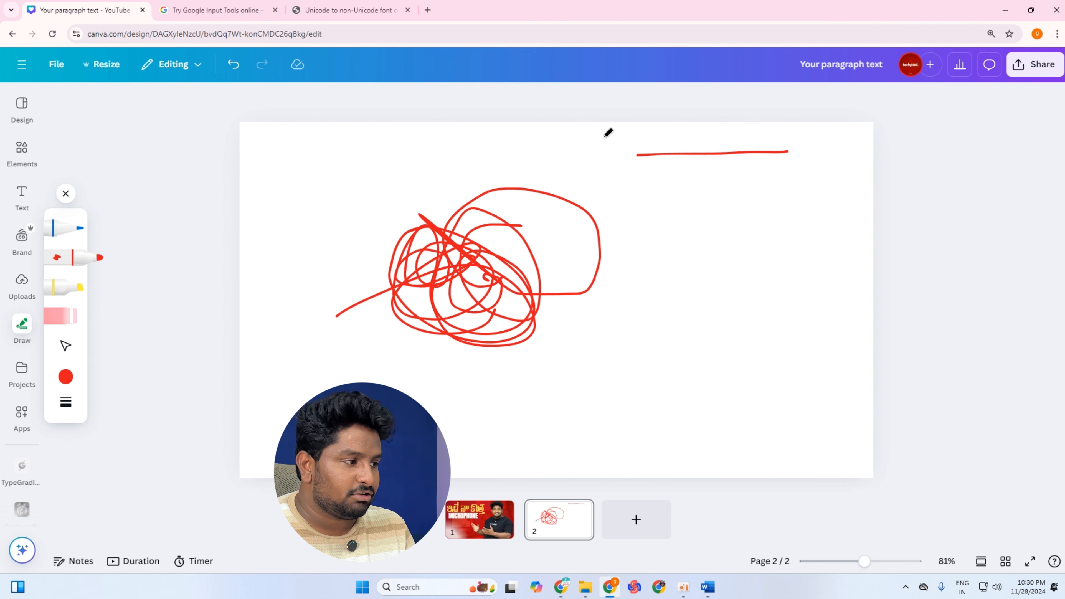
Draw a white marker stroke below the red line, and a short stroke in the custom colour #D5C6C6 beneath it.
click(65, 377)
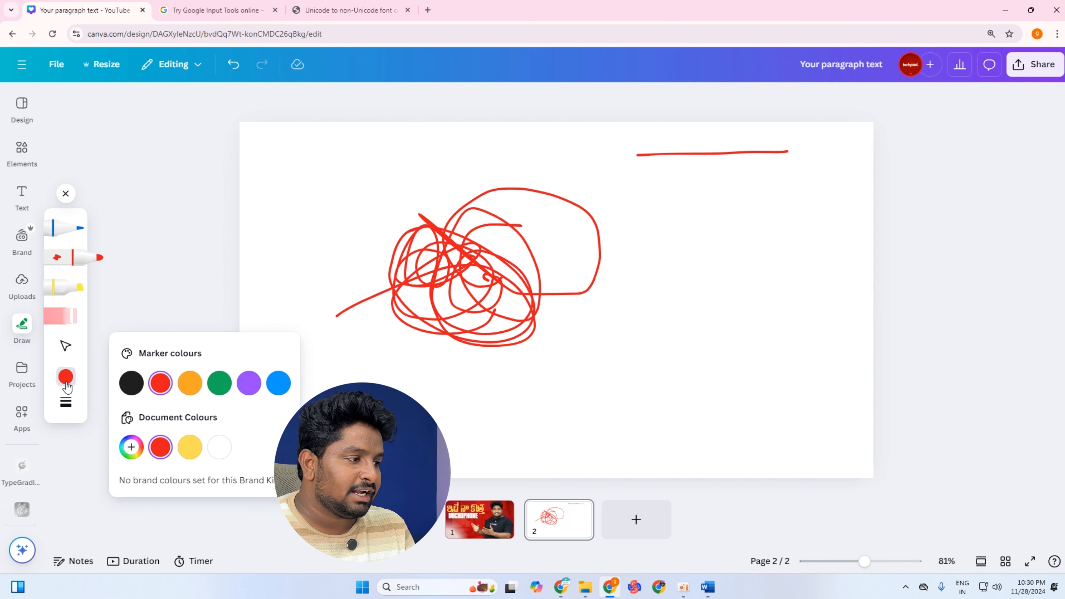
click(219, 447)
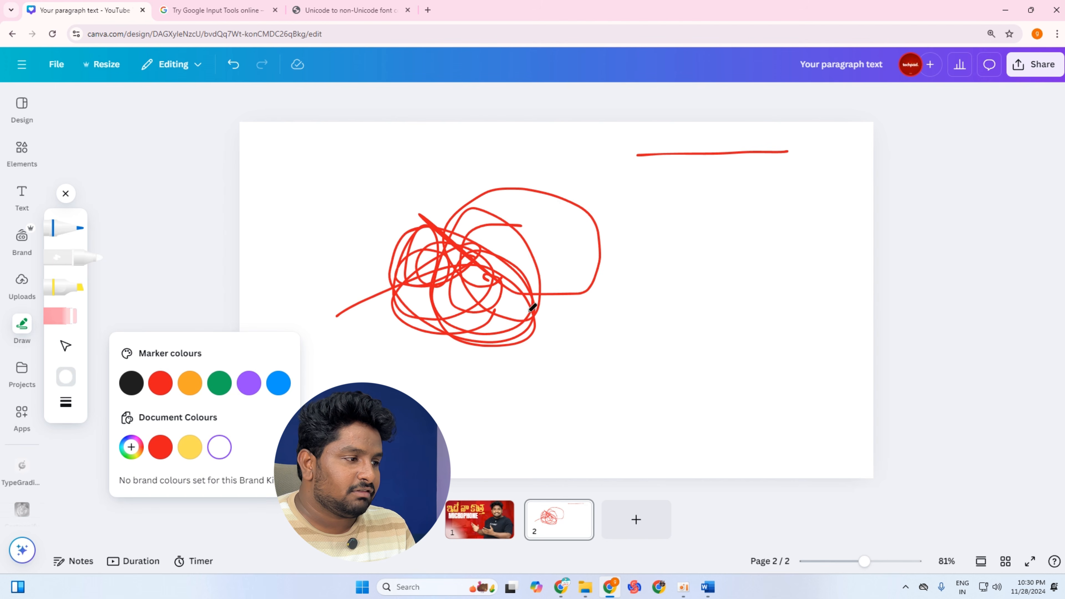
drag(645, 212, 757, 207)
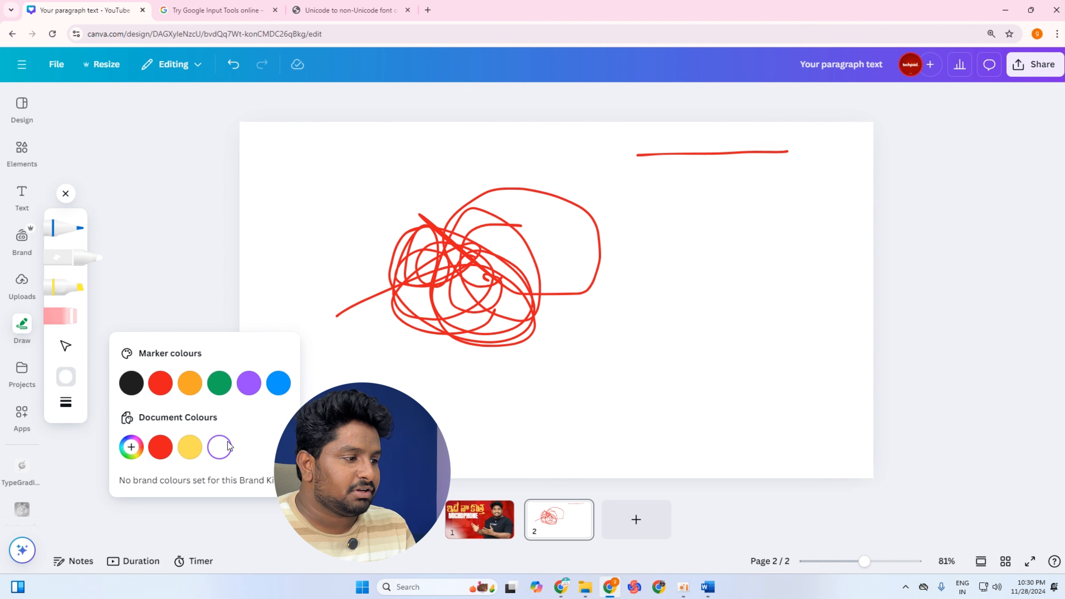
click(131, 447)
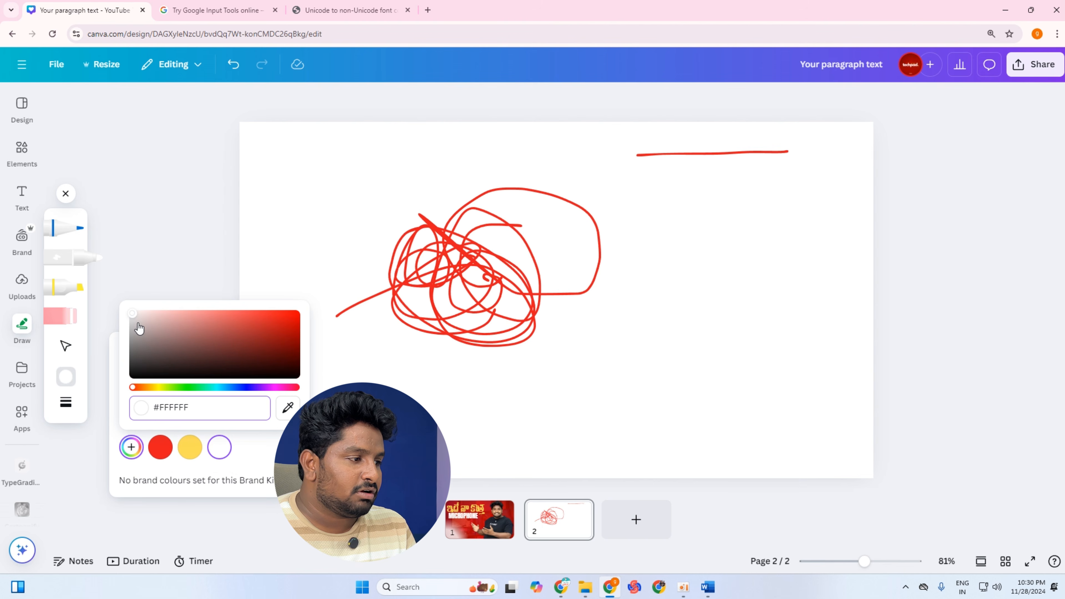
drag(139, 328, 139, 320)
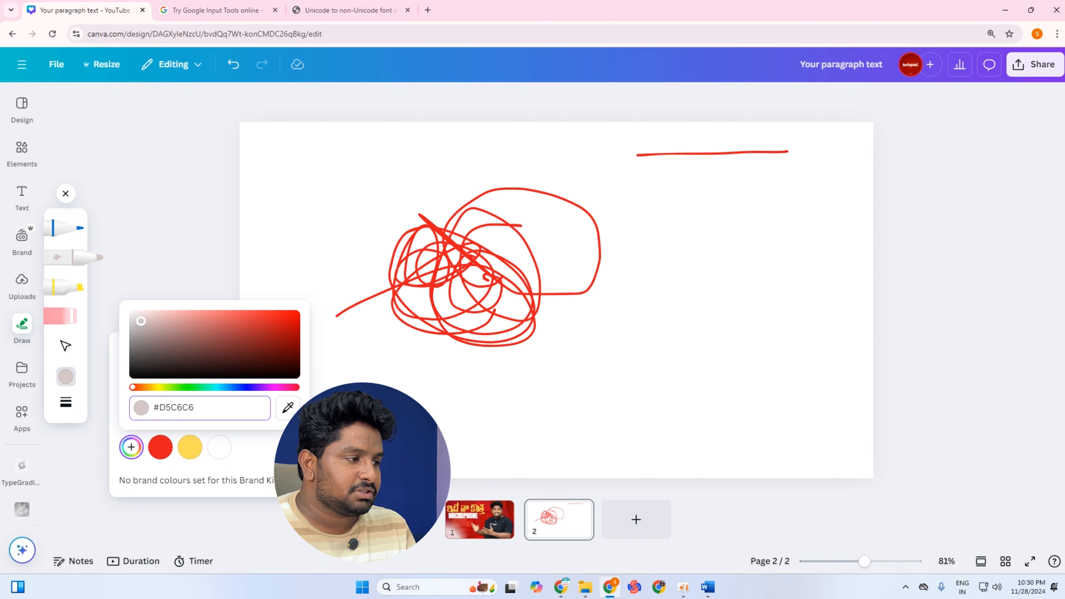
drag(666, 291, 740, 280)
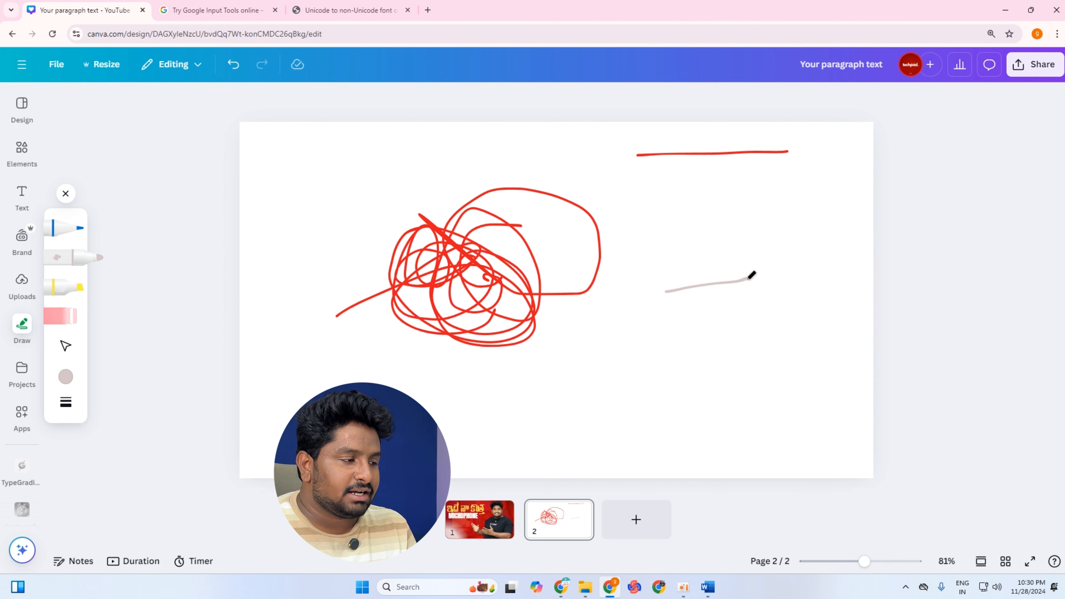
Change the marker to the custom colour #E8CDCD and draw a line and overlapping loops to the right of the red scribble.
click(64, 382)
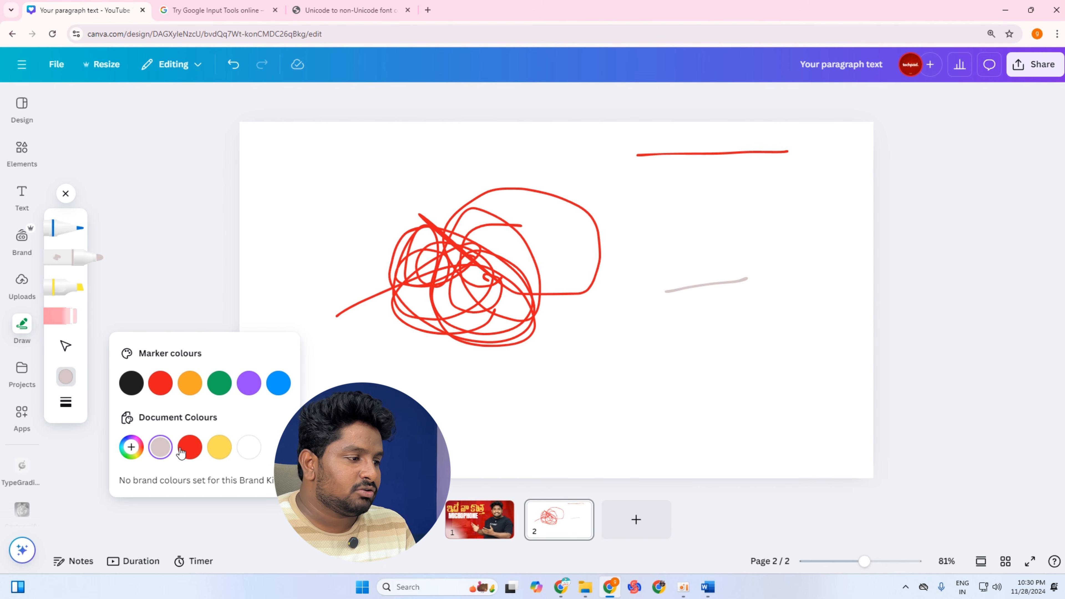
click(132, 448)
drag(142, 331, 140, 316)
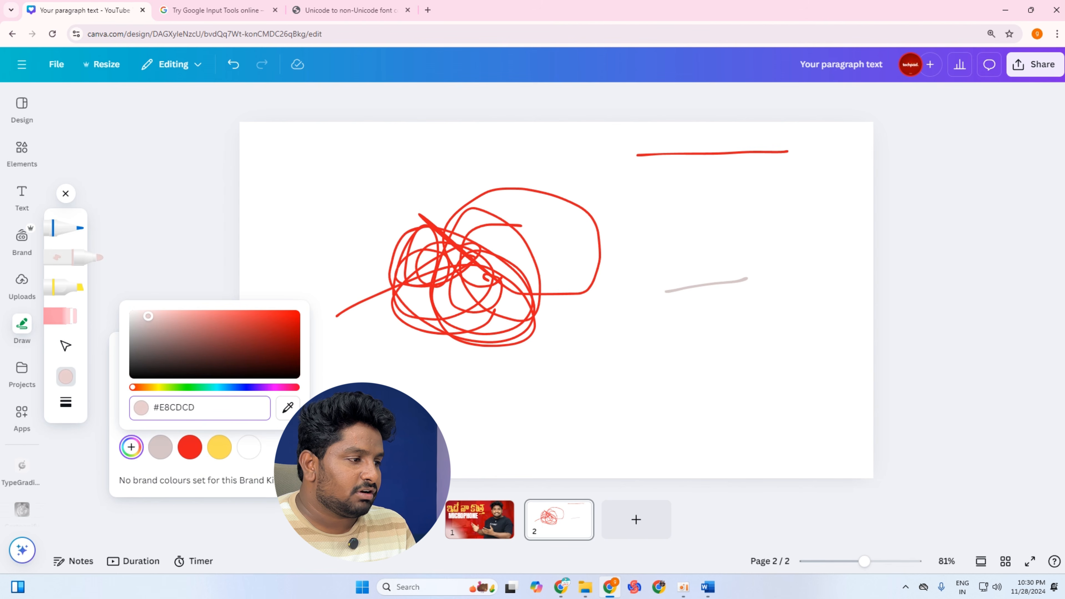
drag(620, 337, 779, 335)
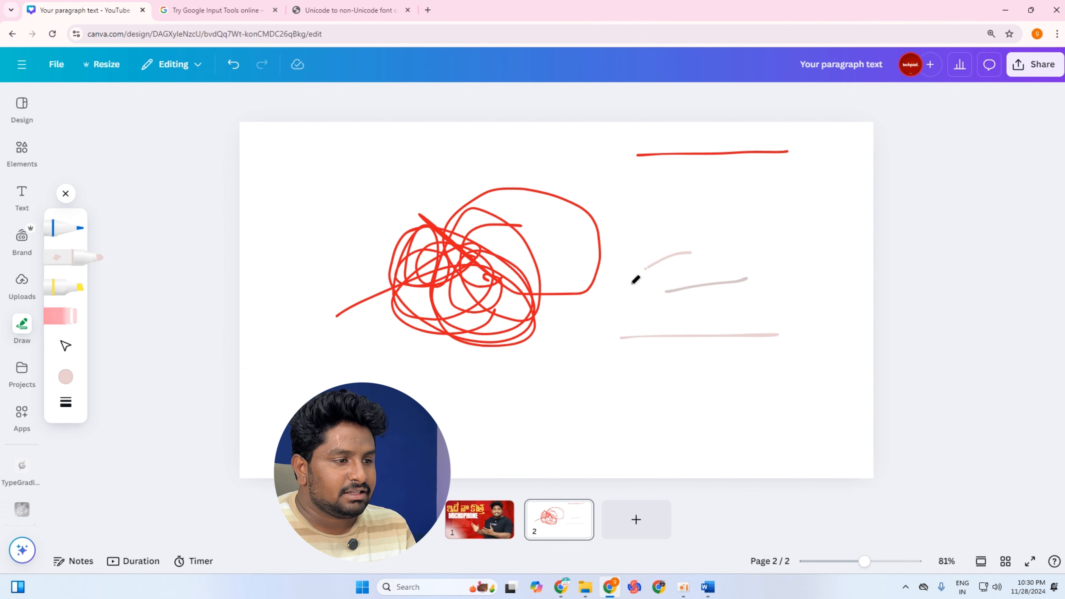
mouse_move(636, 280)
mouse_down()
mouse_move(699, 270)
mouse_move(708, 343)
mouse_move(722, 278)
mouse_move(759, 267)
mouse_move(759, 318)
mouse_move(703, 354)
mouse_move(745, 330)
mouse_move(728, 277)
mouse_move(699, 280)
mouse_move(736, 336)
mouse_move(771, 321)
mouse_up()
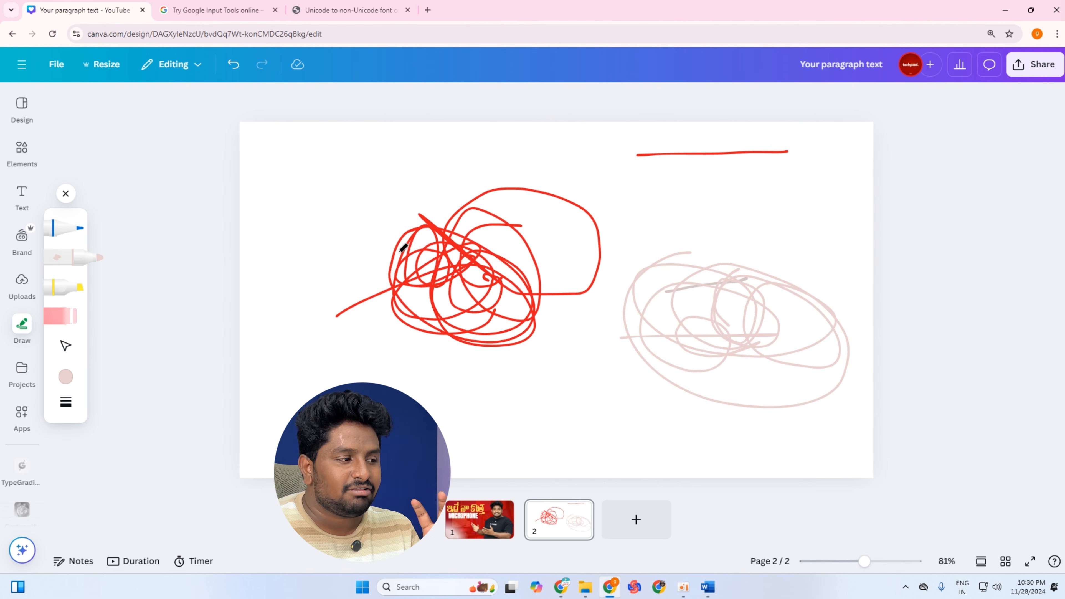
Change the marker to black #1e1e1e and fill a small slanted patch to the left of the red scribble.
click(67, 378)
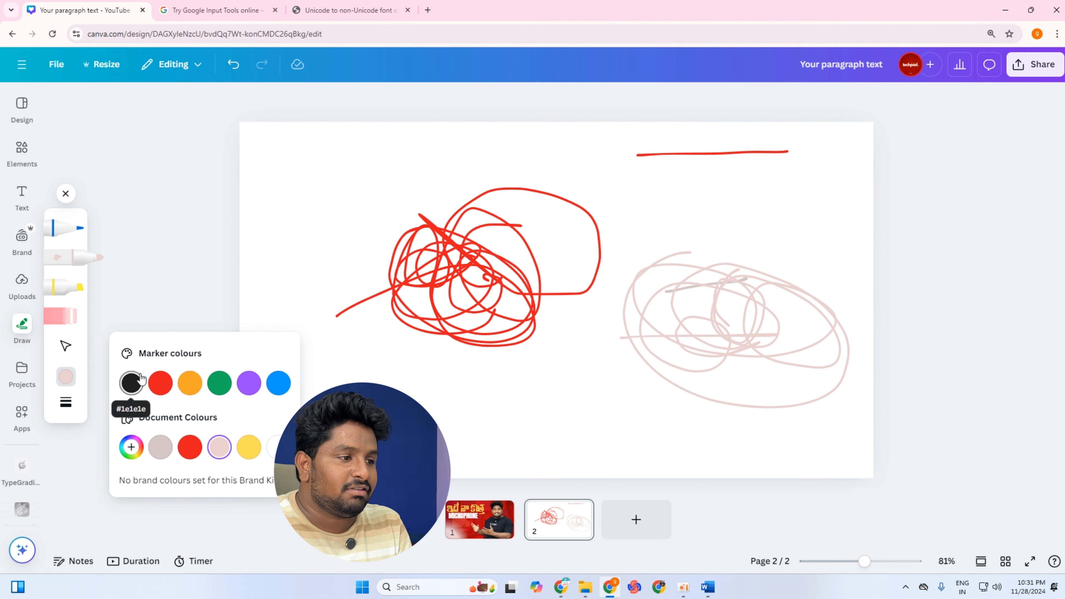
click(128, 390)
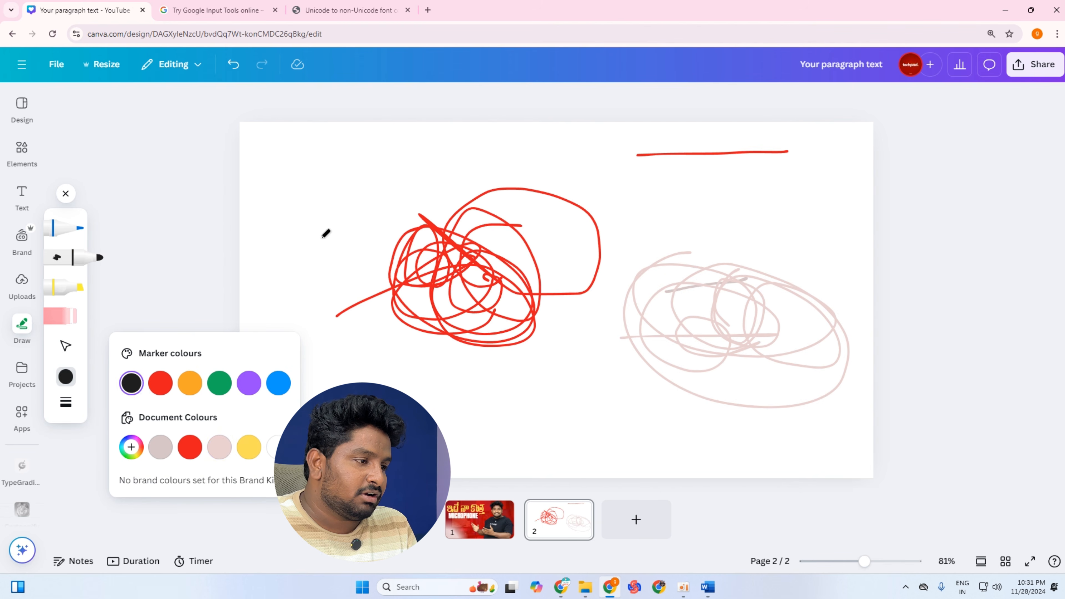
mouse_move(316, 221)
mouse_down()
mouse_move(340, 179)
mouse_move(340, 221)
mouse_move(317, 232)
mouse_move(328, 200)
mouse_move(313, 228)
mouse_move(334, 227)
mouse_move(303, 244)
mouse_move(322, 235)
mouse_up()
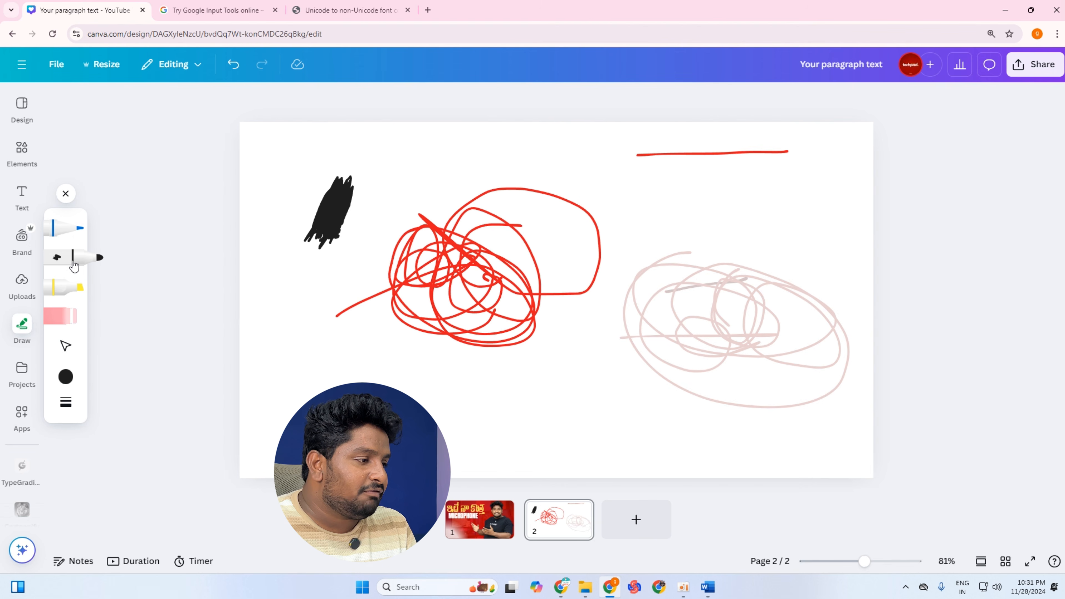
Paint a smaller yellow patch with the marker inside the black patch.
click(65, 378)
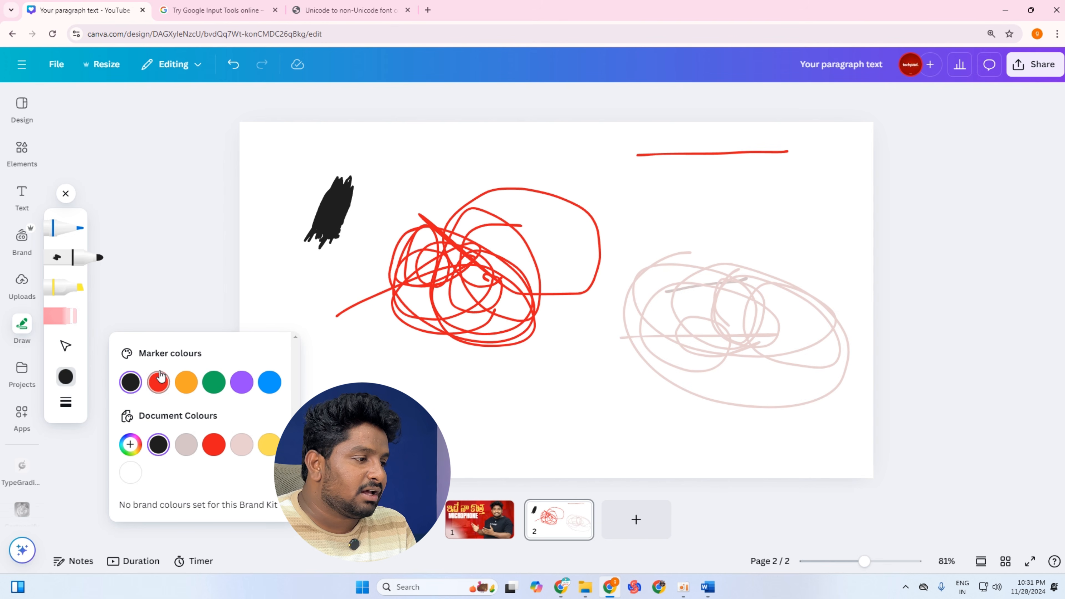
click(265, 444)
drag(326, 224, 347, 189)
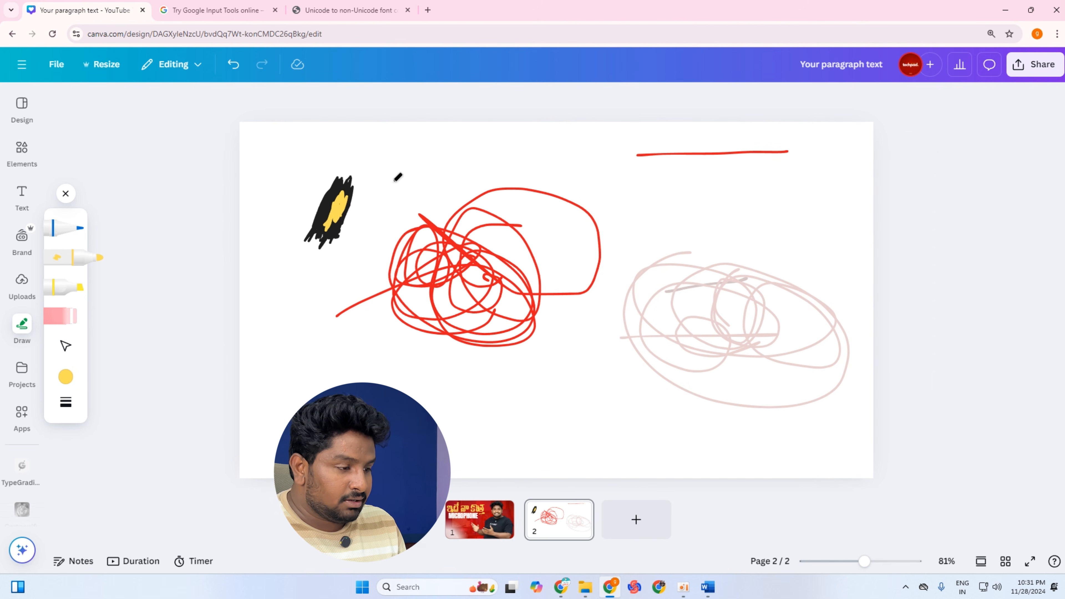
scroll(378, 185, up, 10)
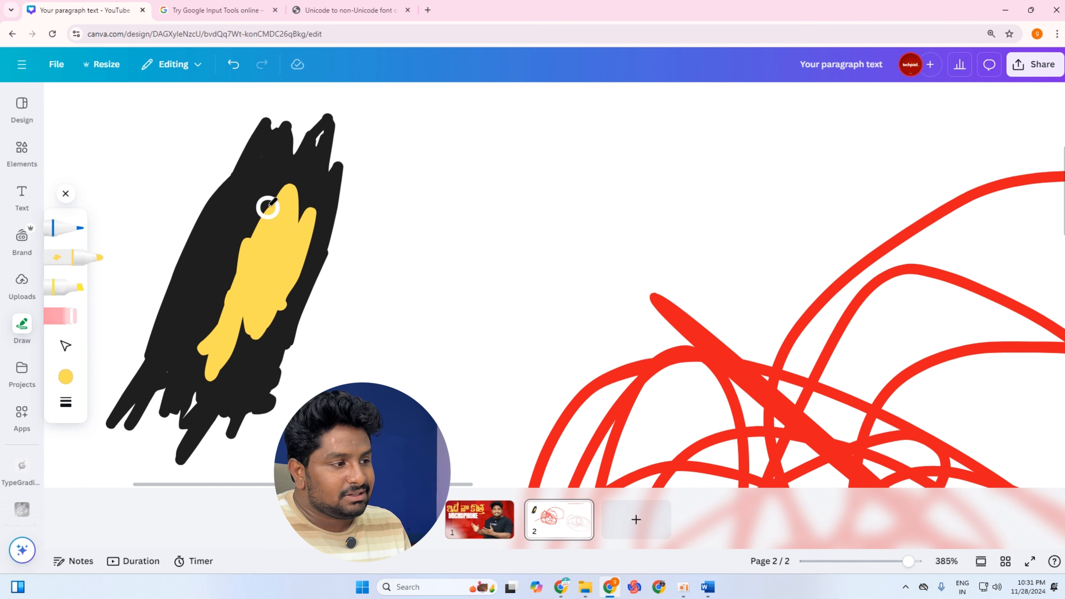
mouse_move(267, 204)
mouse_down()
mouse_move(237, 280)
mouse_move(260, 205)
mouse_move(241, 245)
mouse_move(229, 317)
mouse_move(244, 235)
mouse_move(208, 323)
mouse_move(274, 252)
mouse_up()
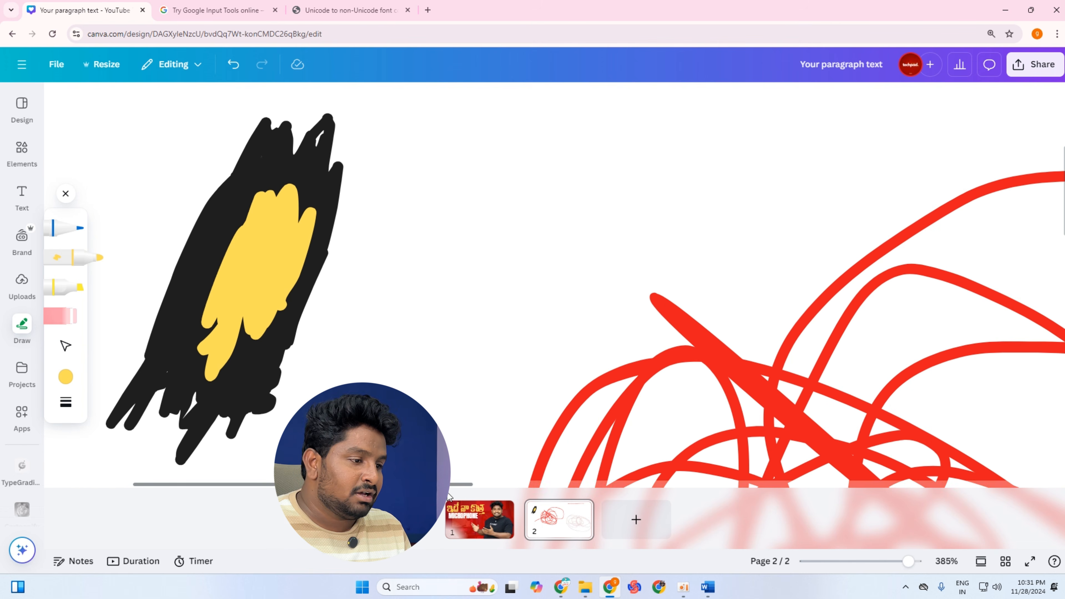
Return to the thumbnail on page 1 and close the drawing tools.
click(478, 518)
scroll(419, 294, down, 5)
scroll(402, 314, down, 2)
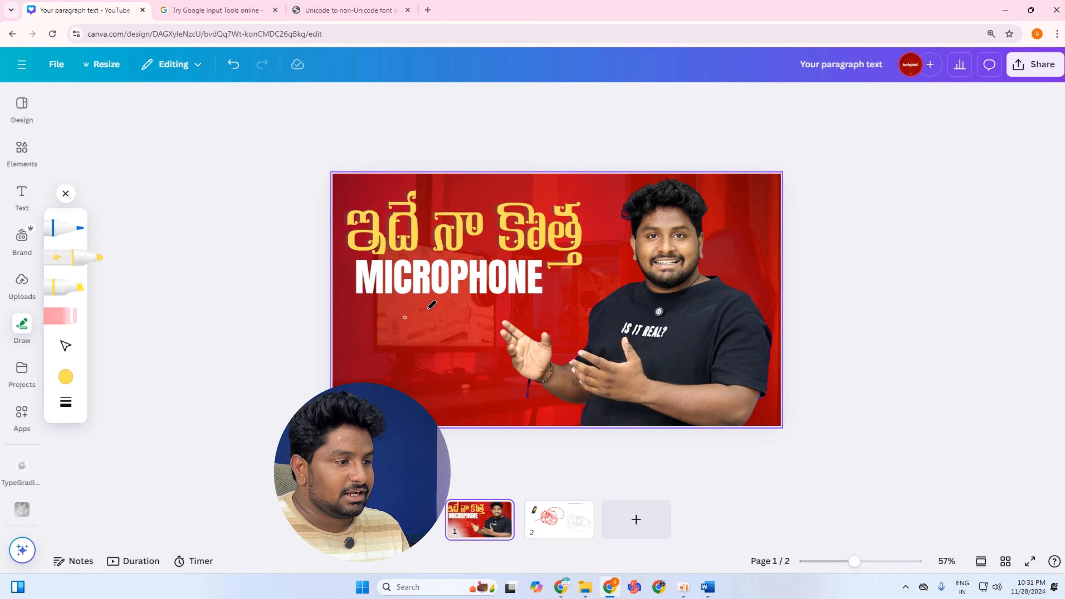
scroll(433, 308, up, 1)
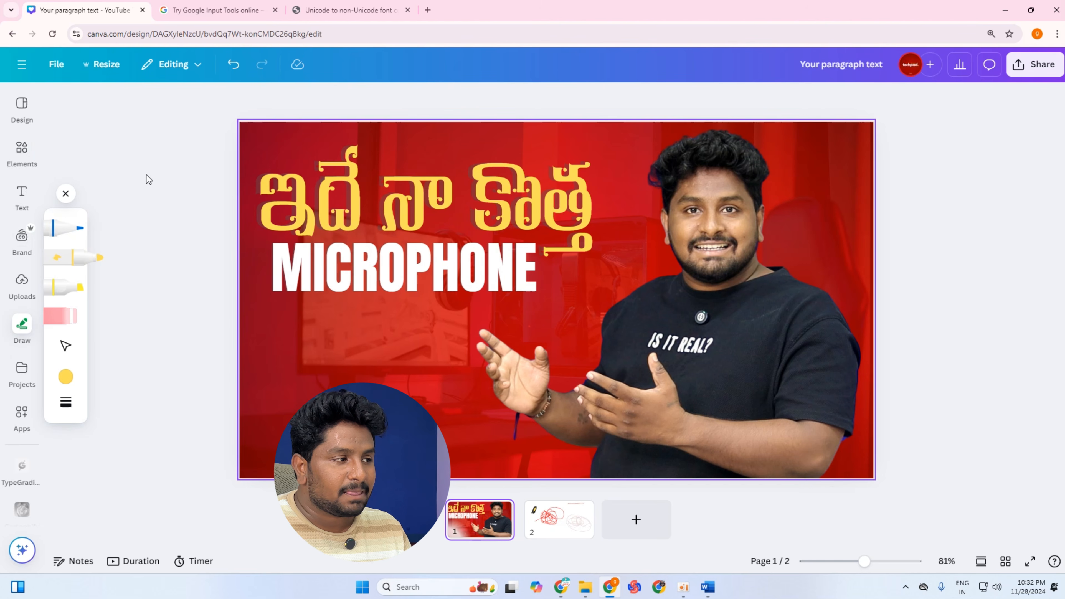
click(66, 194)
Examine the thumbnail's layer order and select the red background image in the layer list.
click(465, 260)
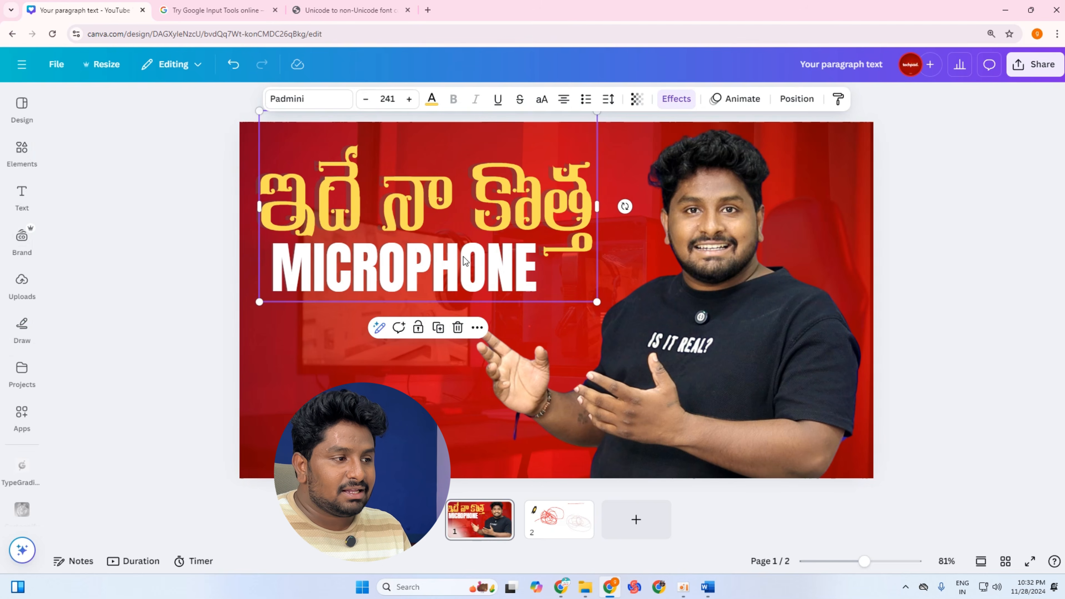
click(875, 236)
click(856, 238)
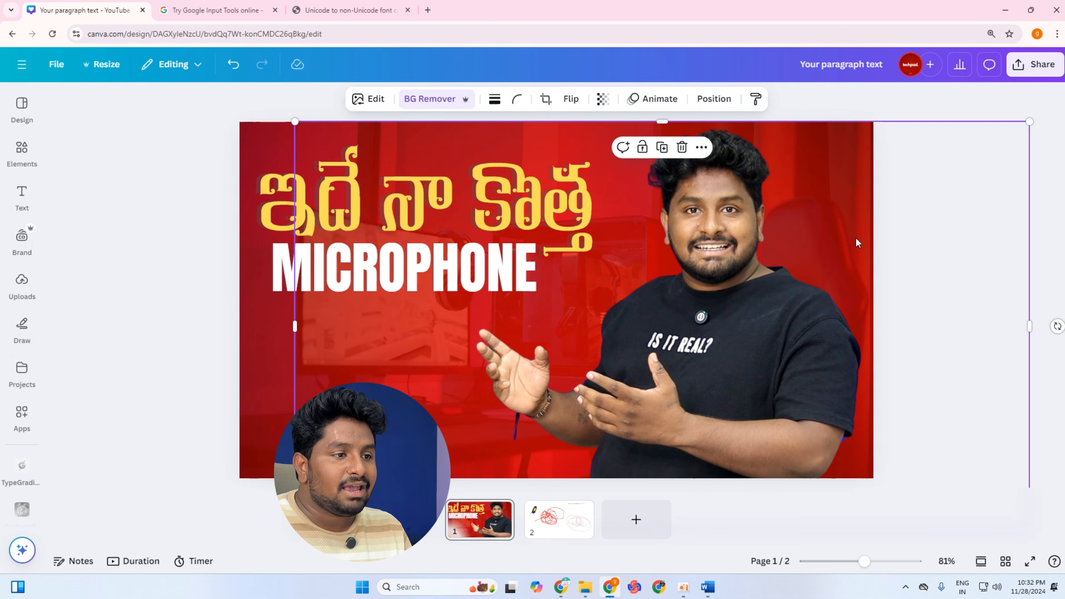
click(714, 98)
click(183, 366)
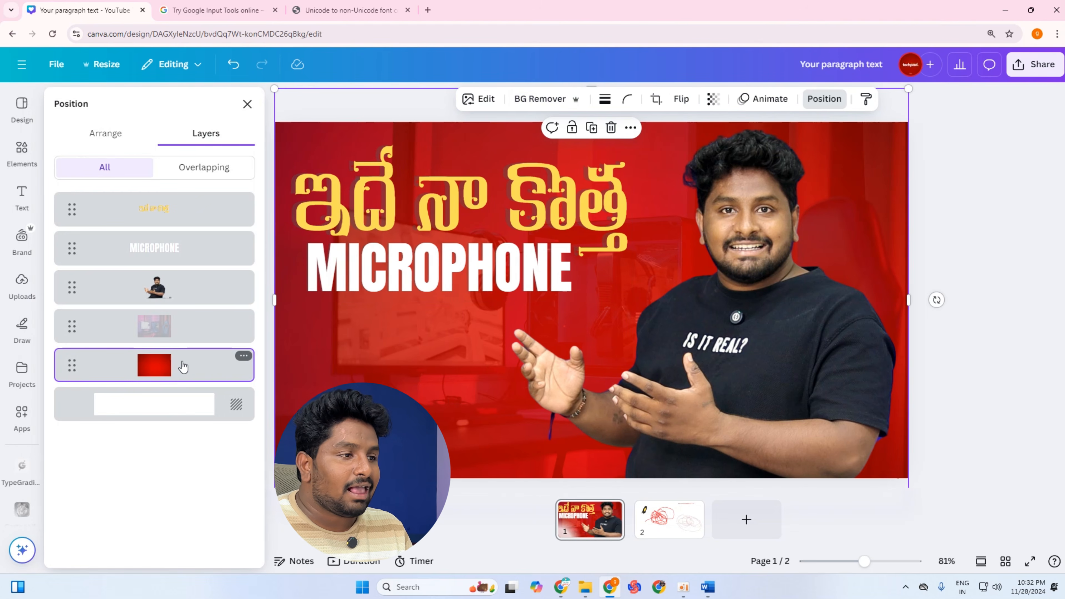
click(991, 169)
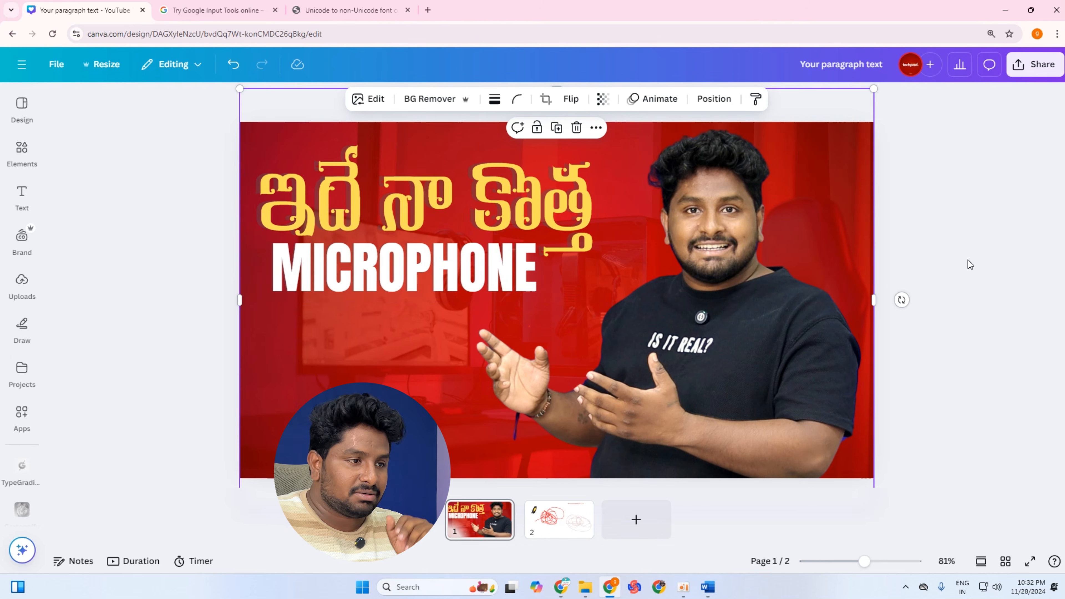
click(210, 142)
click(387, 293)
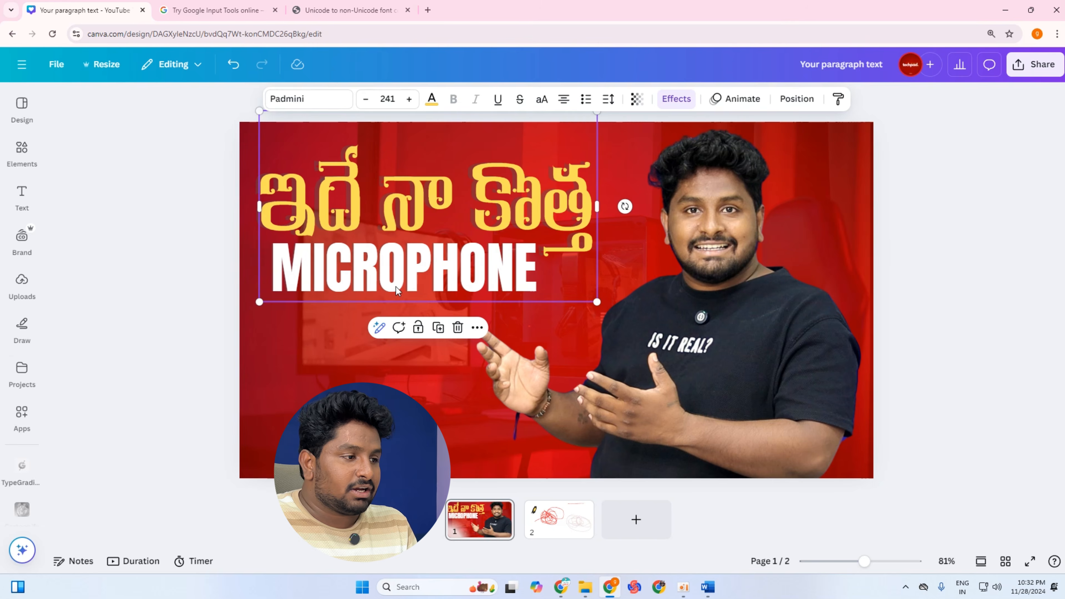
click(469, 252)
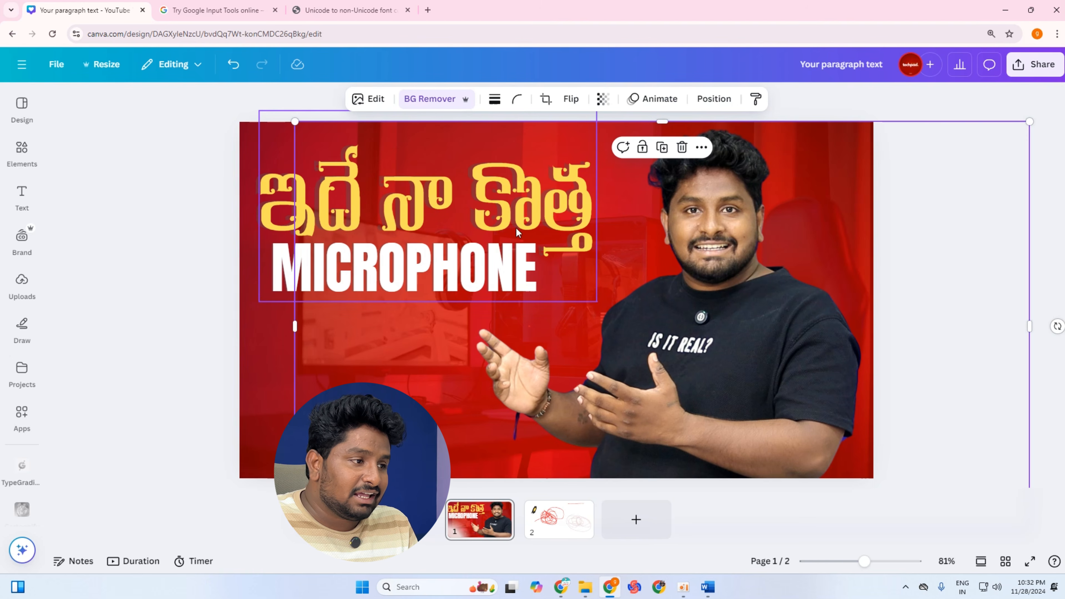
Add the red watercolour splash graphic from the elements library, move it over the Telugu heading and MICROPHONE title, and enlarge it.
click(22, 151)
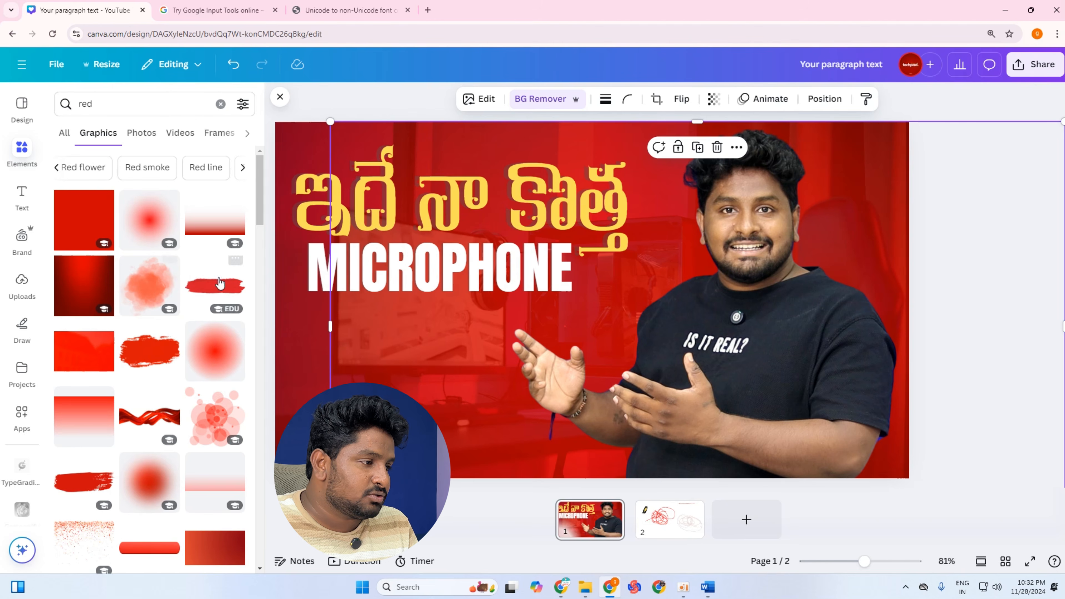
click(151, 281)
drag(685, 373, 472, 231)
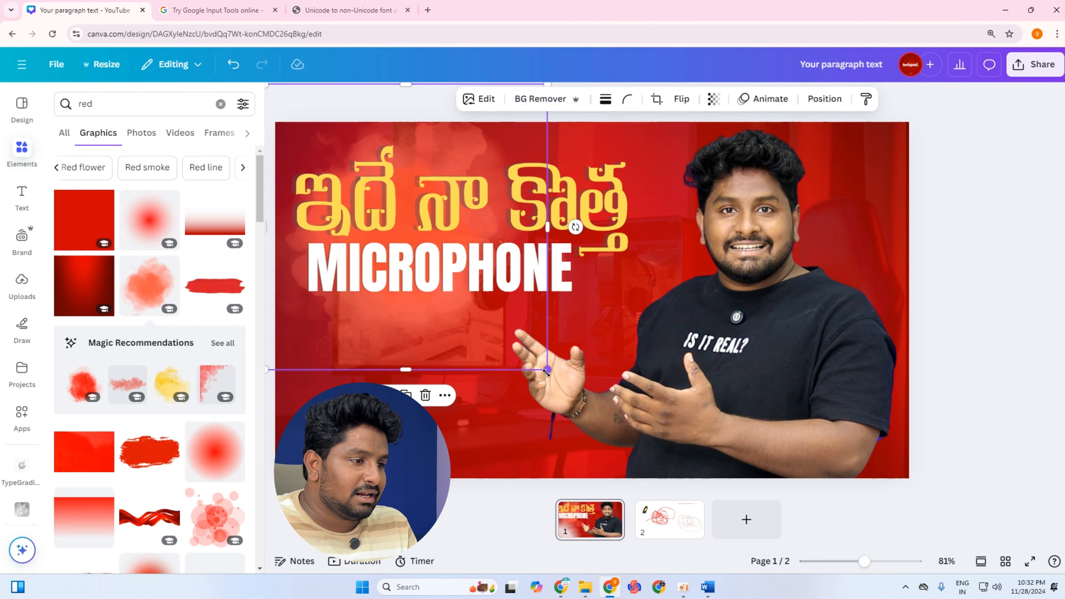
drag(547, 371, 605, 430)
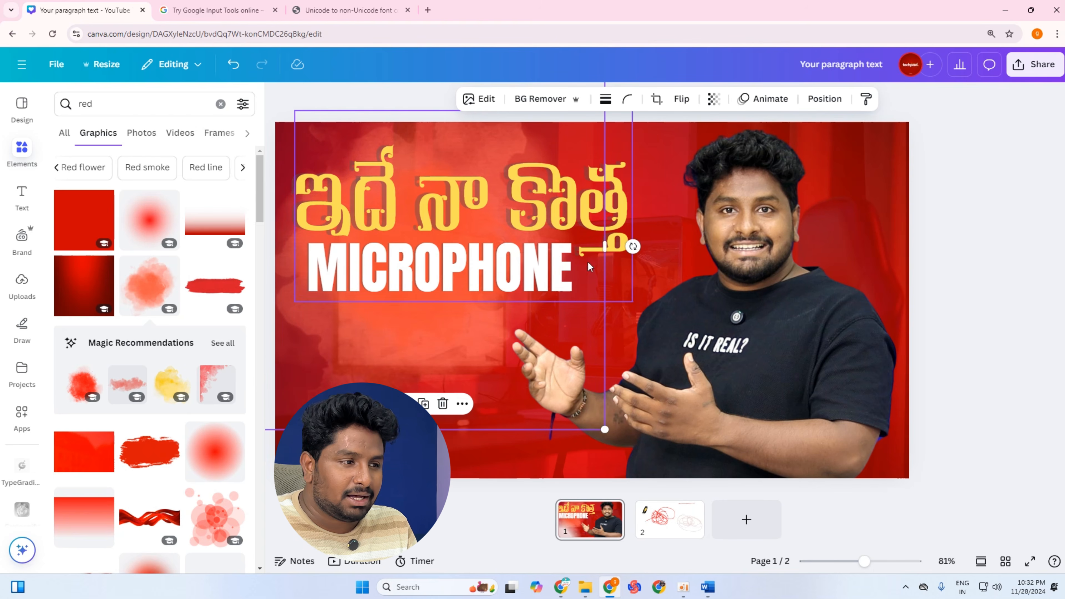
Delete the red watercolour splash graphic from the thumbnail.
key(Delete)
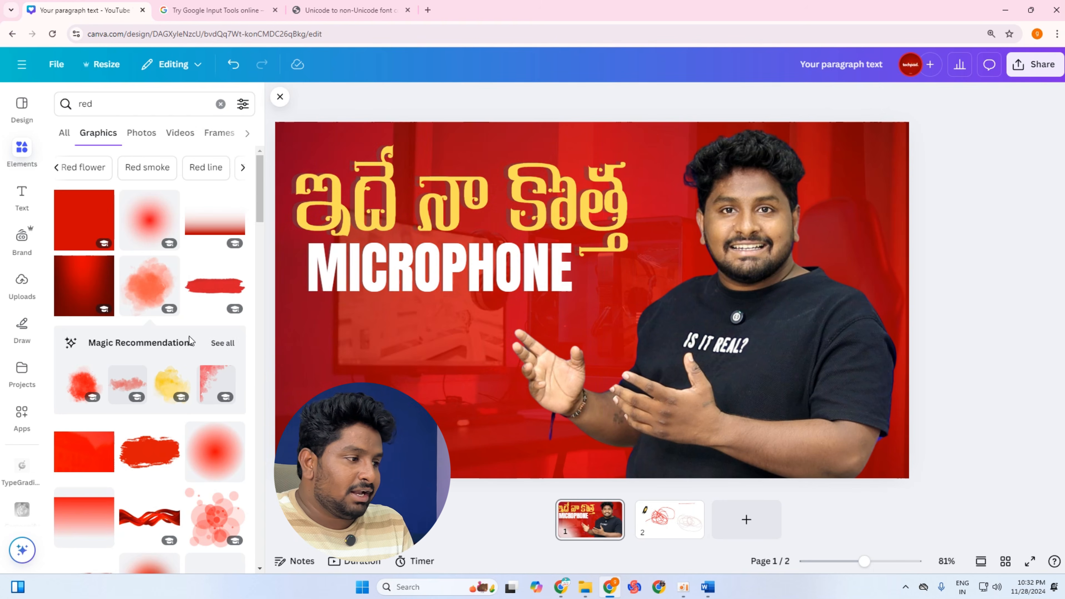
Try the recommended red powder burst graphic behind the Telugu heading and MICROPHONE title, enlarging and repositioning it.
click(83, 382)
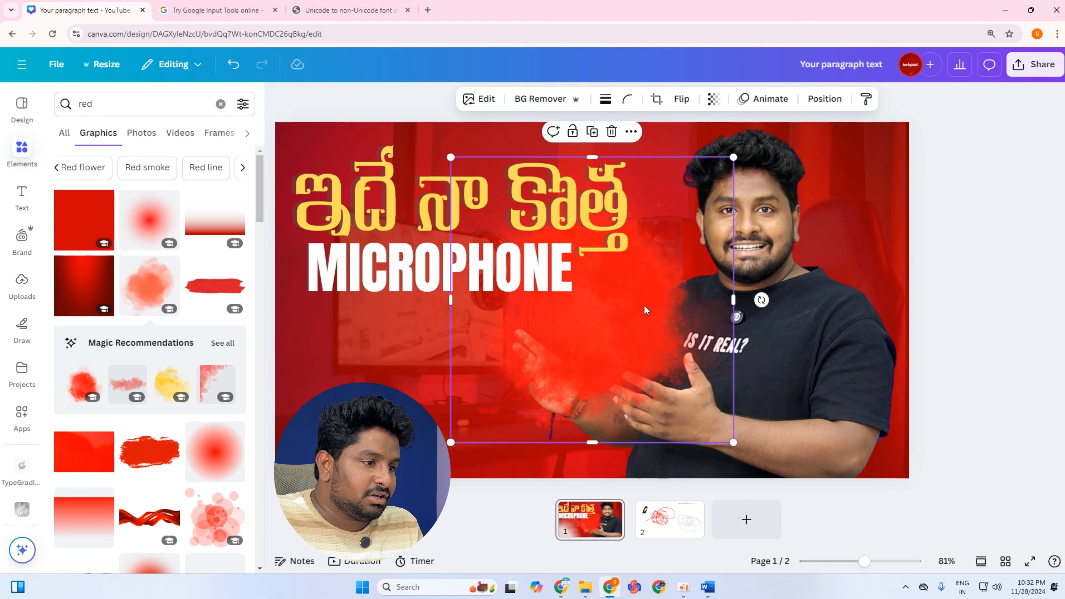
drag(645, 311, 437, 226)
drag(527, 220, 724, 231)
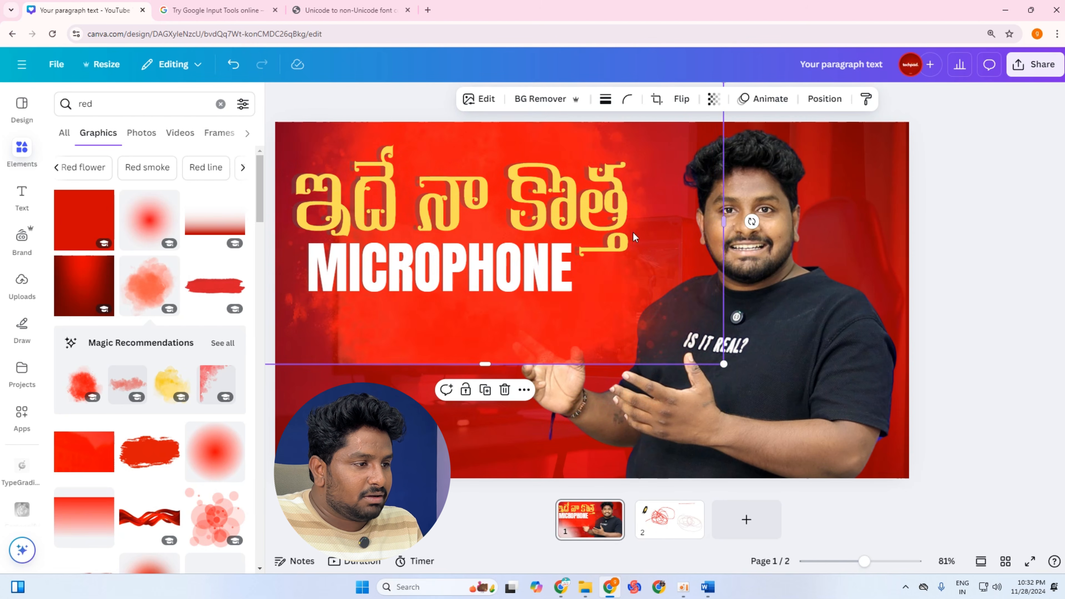
click(635, 238)
click(502, 357)
drag(501, 357, 447, 421)
drag(468, 343, 480, 314)
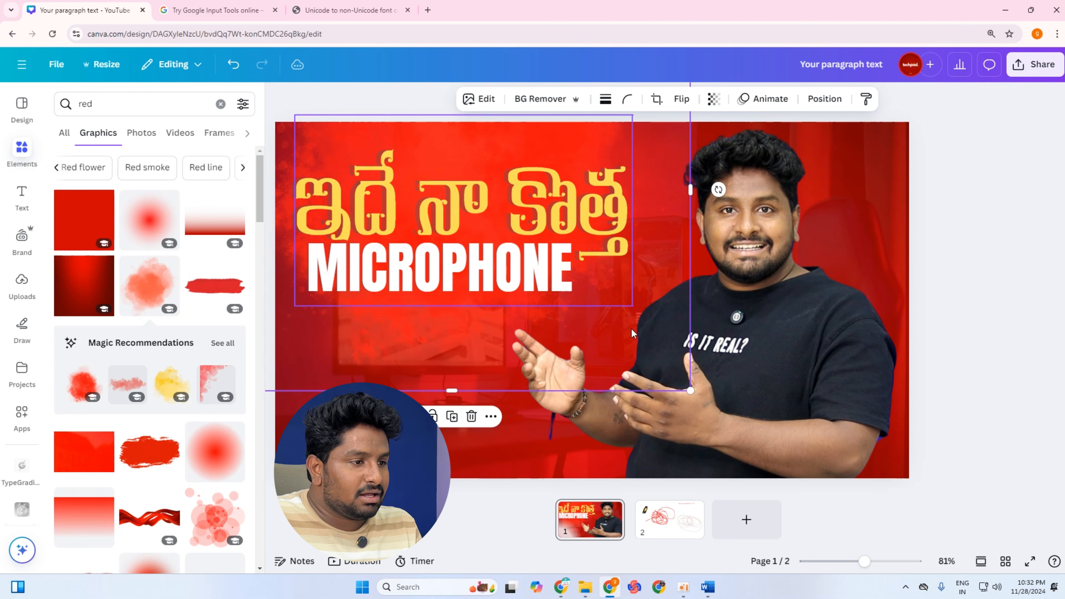
drag(690, 391, 753, 443)
drag(708, 370, 667, 360)
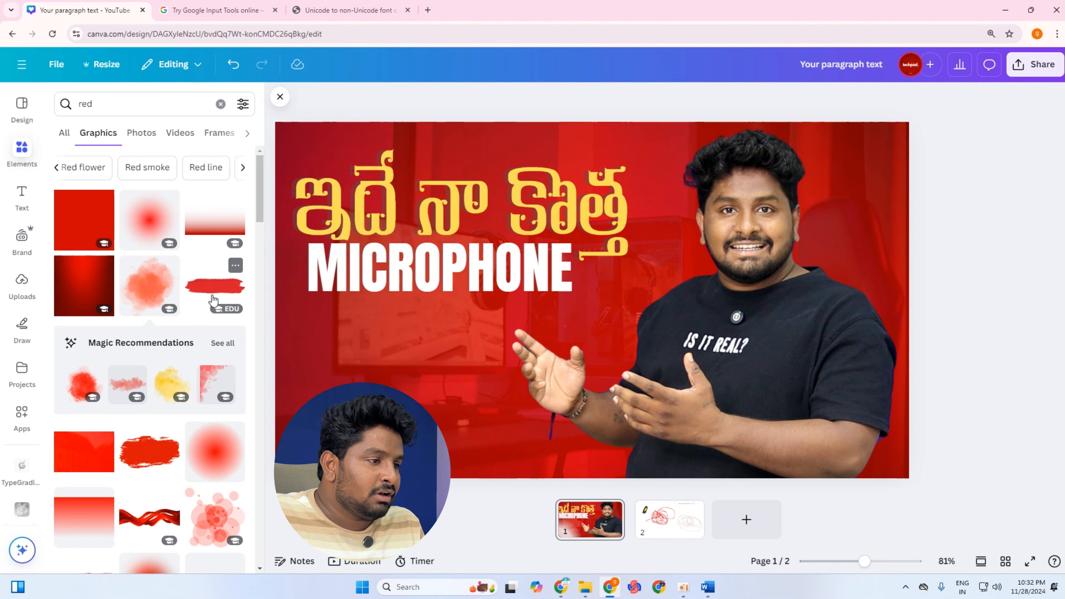
Add the red brush-stroke graphic and enlarge it to span the area behind the Telugu heading and MICROPHONE title.
click(215, 286)
drag(661, 281, 493, 206)
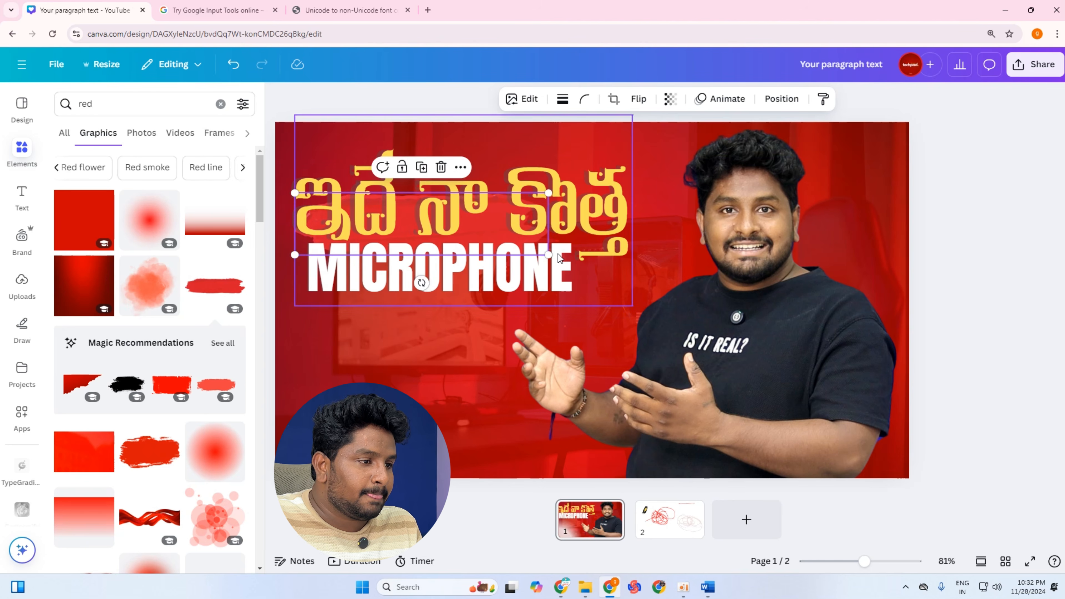
mouse_move(549, 256)
mouse_down()
mouse_move(780, 313)
mouse_move(834, 314)
mouse_move(665, 286)
mouse_move(713, 295)
mouse_move(635, 292)
mouse_move(701, 313)
mouse_up()
drag(674, 303, 659, 292)
Move the red brush stroke below the man's photo in the layer order.
click(729, 307)
click(655, 278)
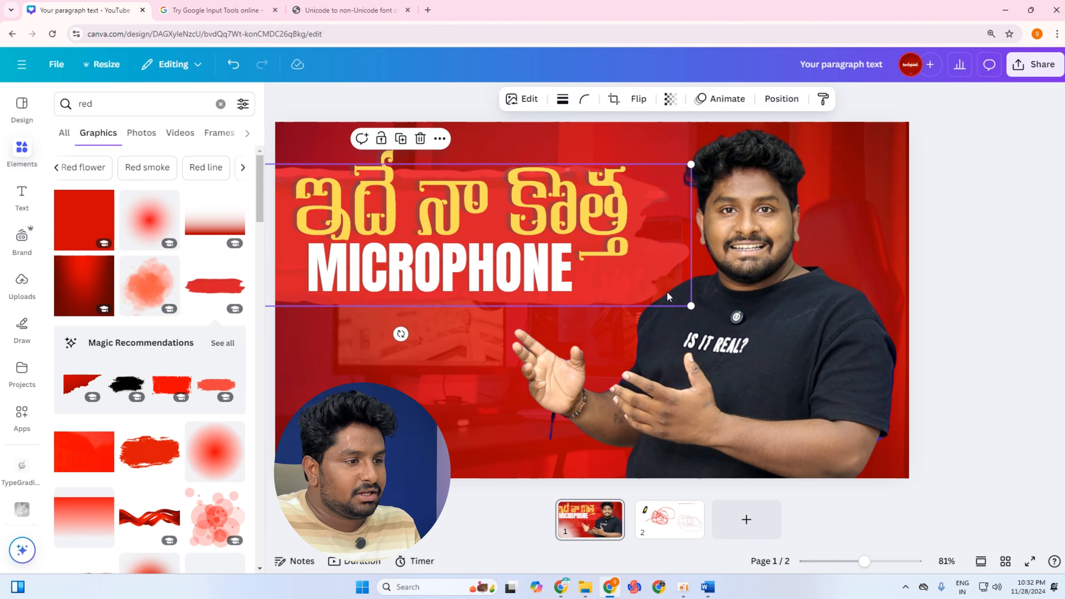
click(781, 99)
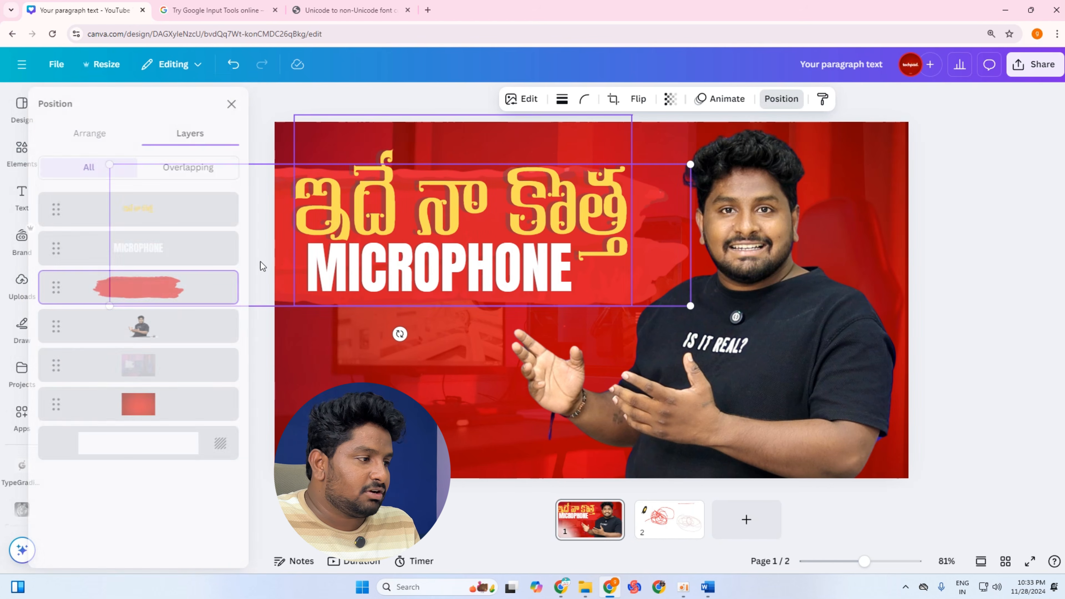
mouse_move(86, 298)
mouse_down()
mouse_move(77, 378)
mouse_move(72, 330)
mouse_up()
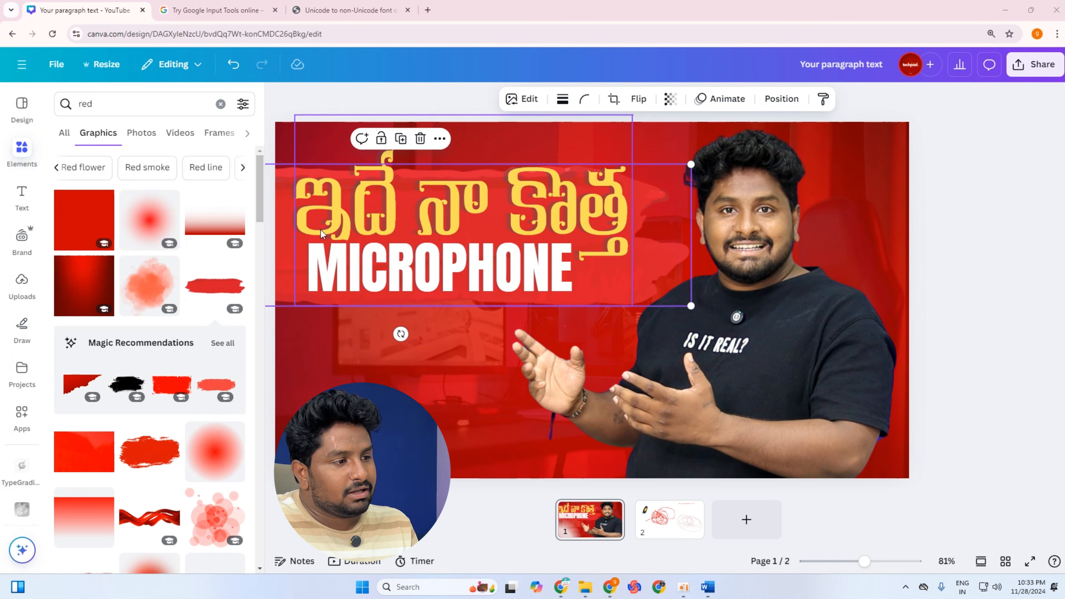
Search the elements library for "mic png" and browse the graphics for a suitable microphone.
click(27, 159)
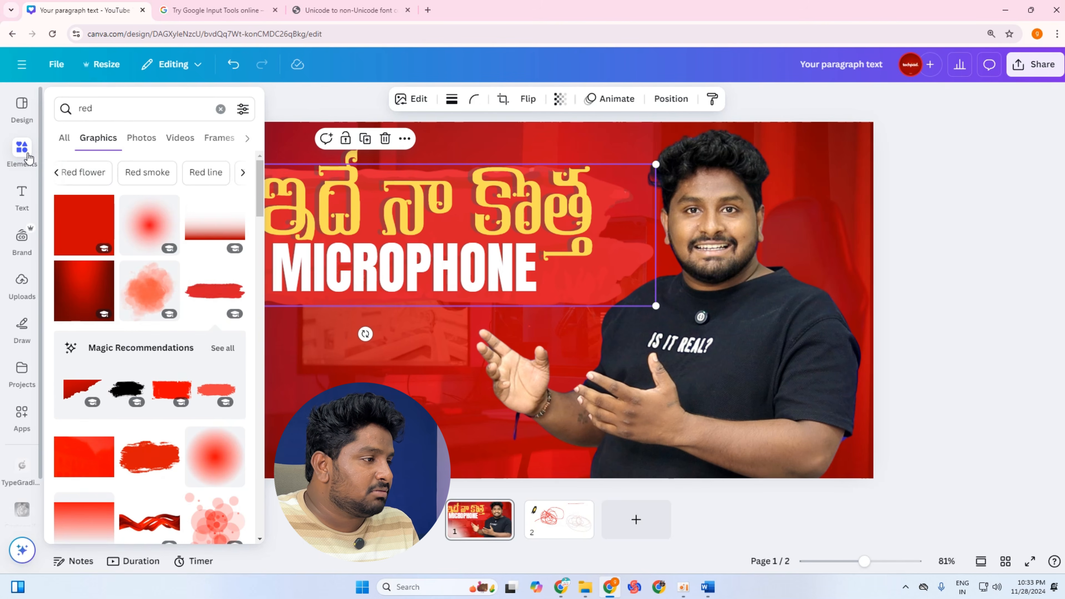
click(61, 114)
text(mi)
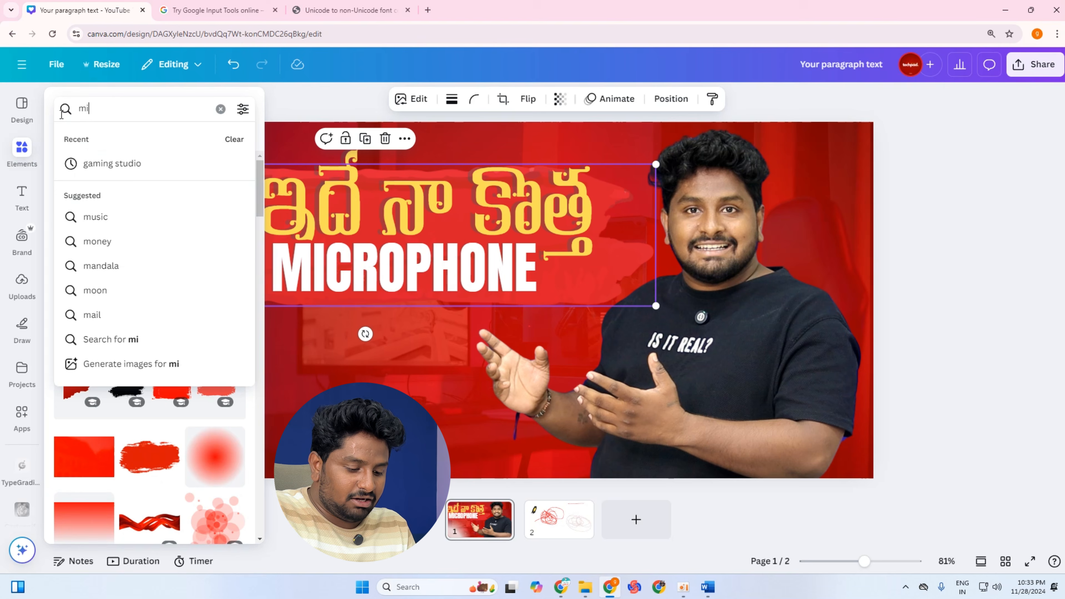
text(c png)
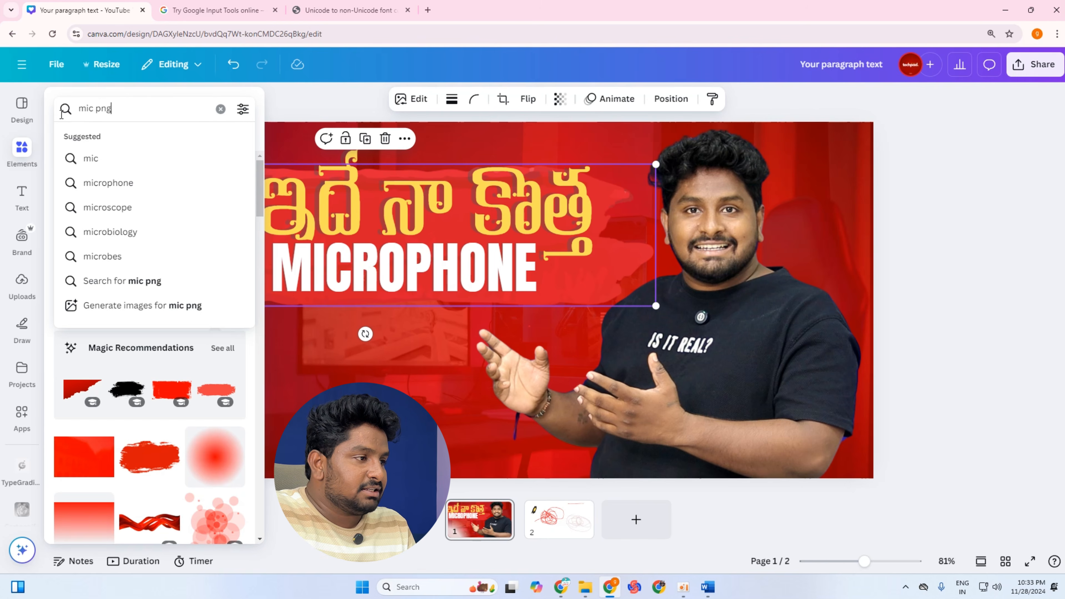
key(Return)
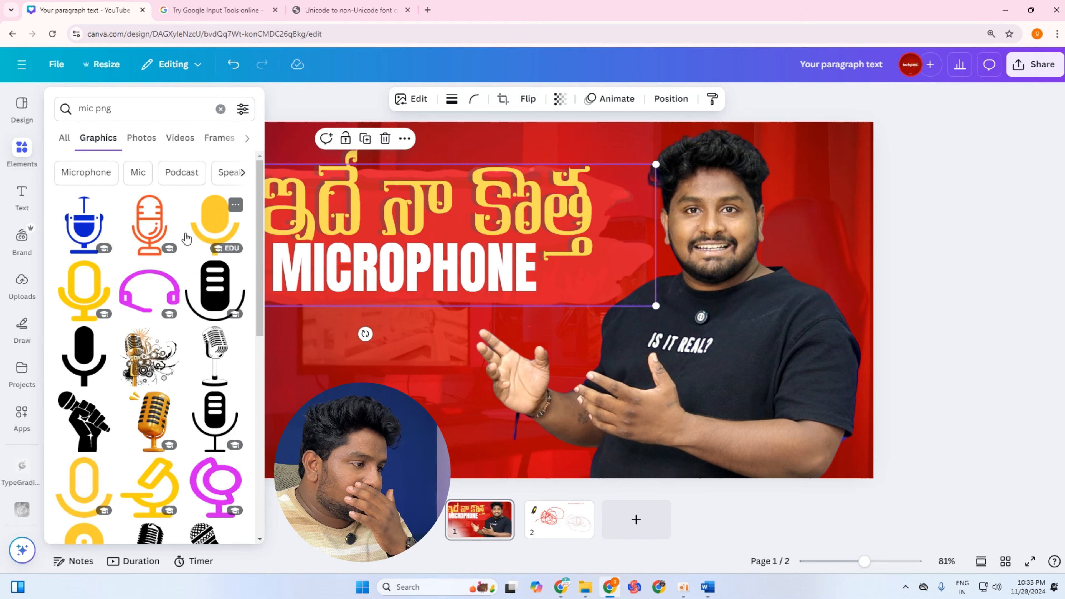
scroll(226, 340, down, 4)
scroll(122, 330, down, 1)
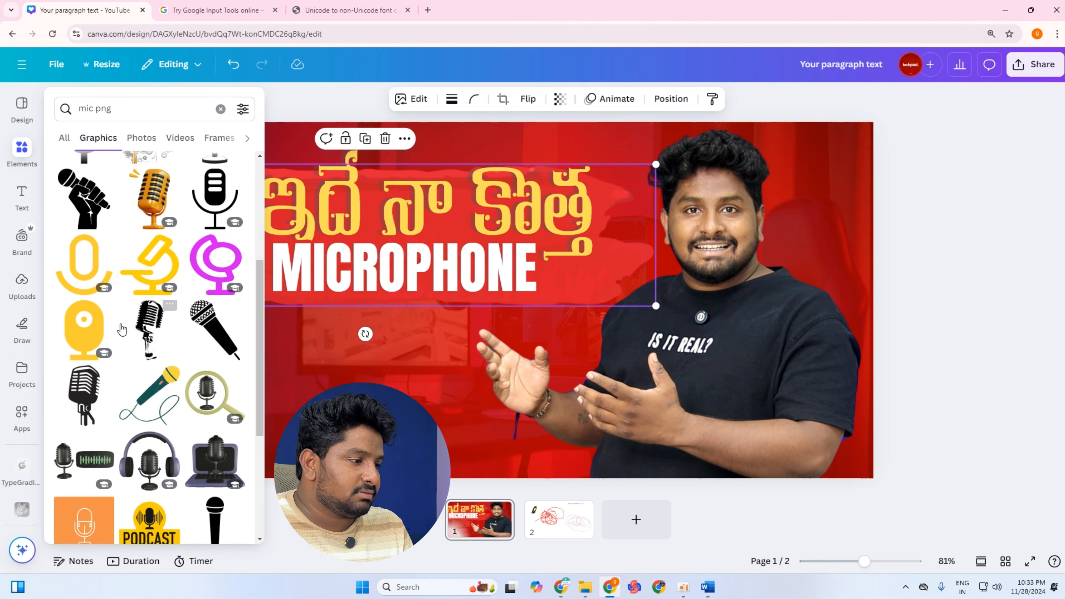
scroll(219, 299, down, 3)
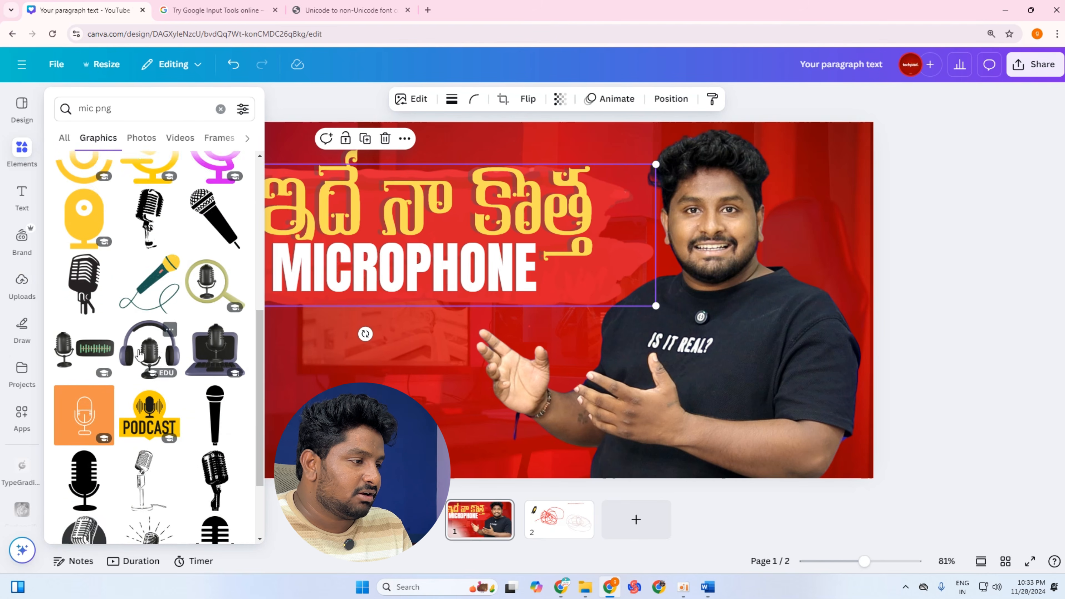
Try the headphones-and-microphone graphic at a reduced size below the MICROPHONE title, then delete it.
click(153, 294)
drag(546, 323, 391, 426)
drag(552, 262, 444, 332)
drag(400, 376, 420, 360)
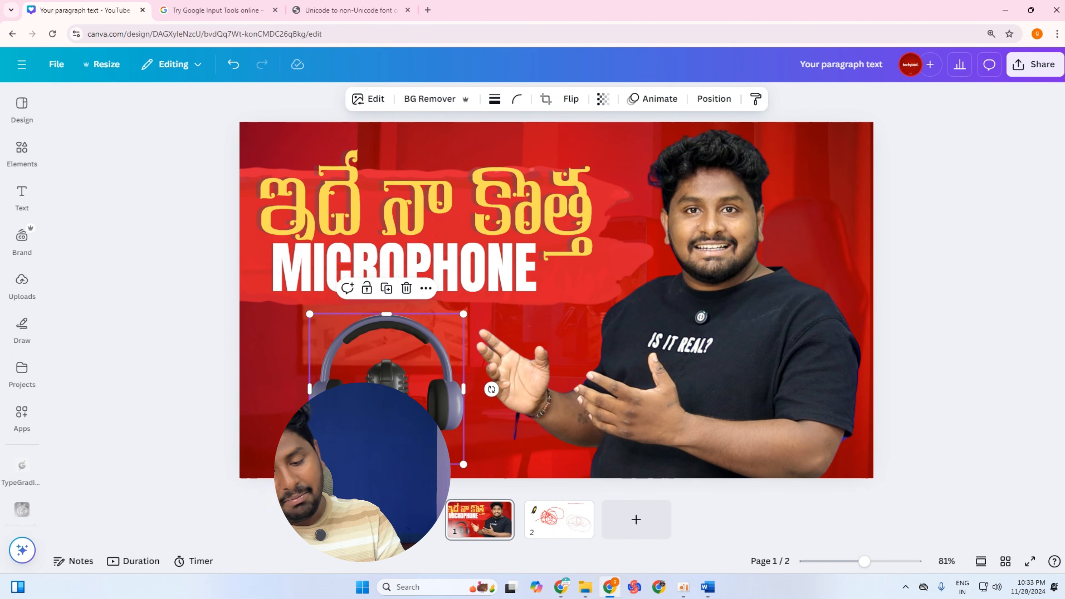
key(Delete)
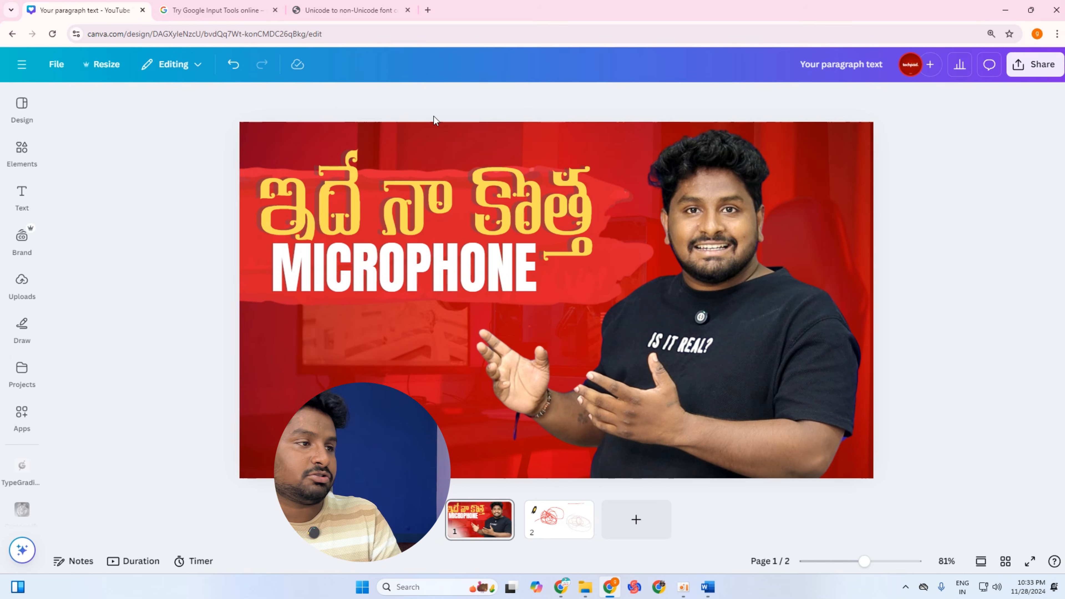
Search Google for "buleyeti mic" in a new browser tab and show the image results for the Blue Yeti microphone.
click(428, 10)
text(bu)
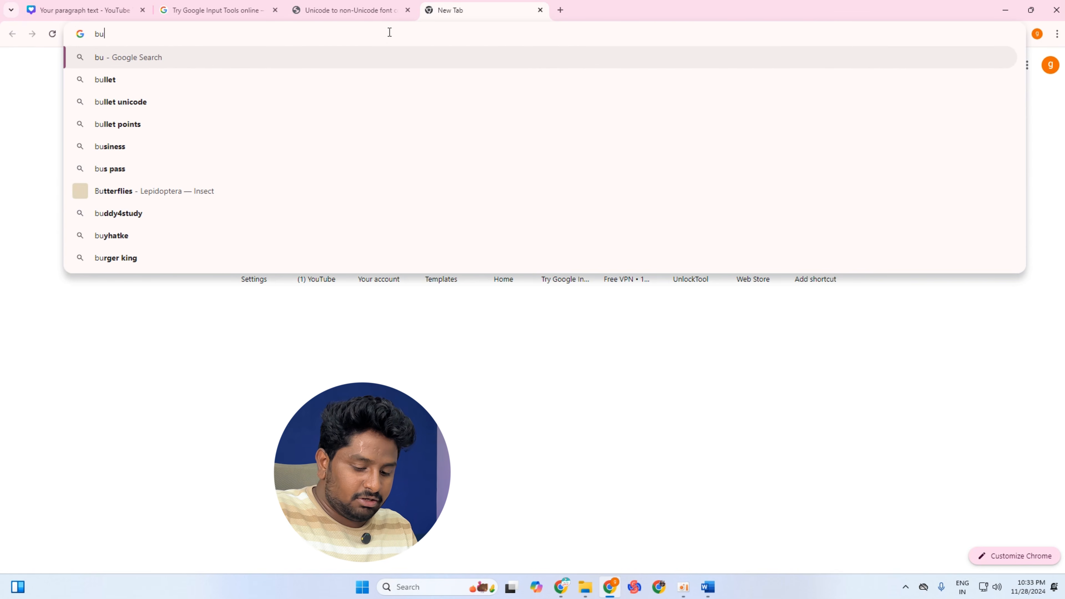
text(leyeti )
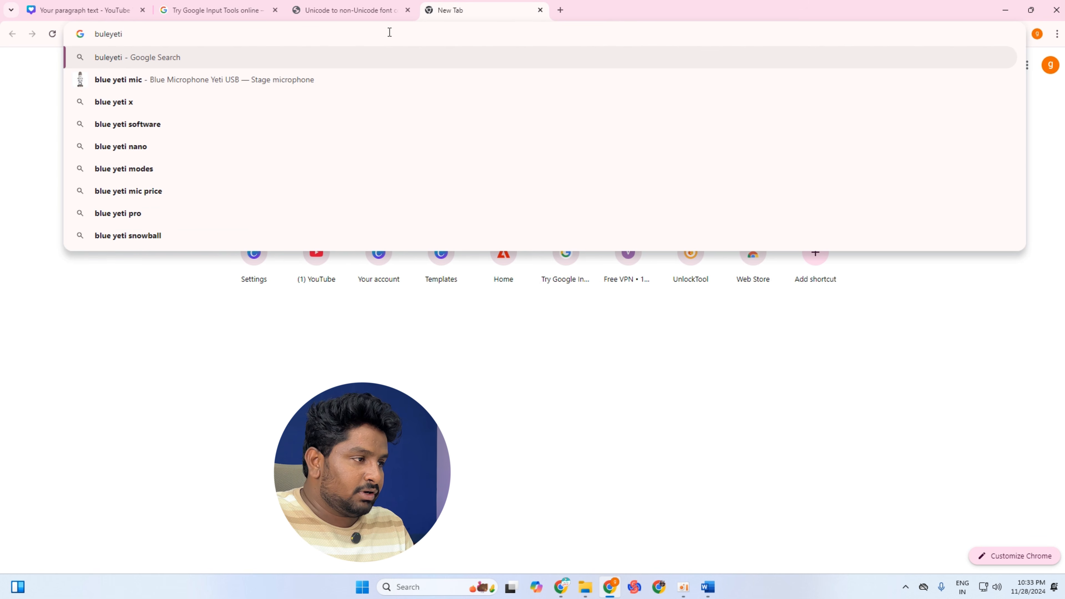
text(mic\)
key(Return)
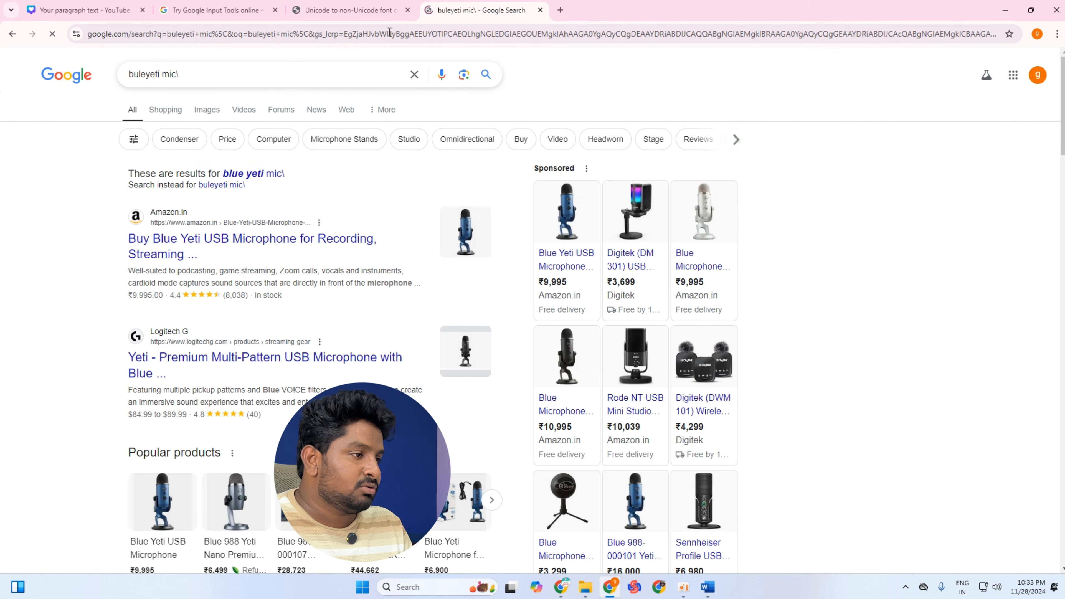
click(160, 110)
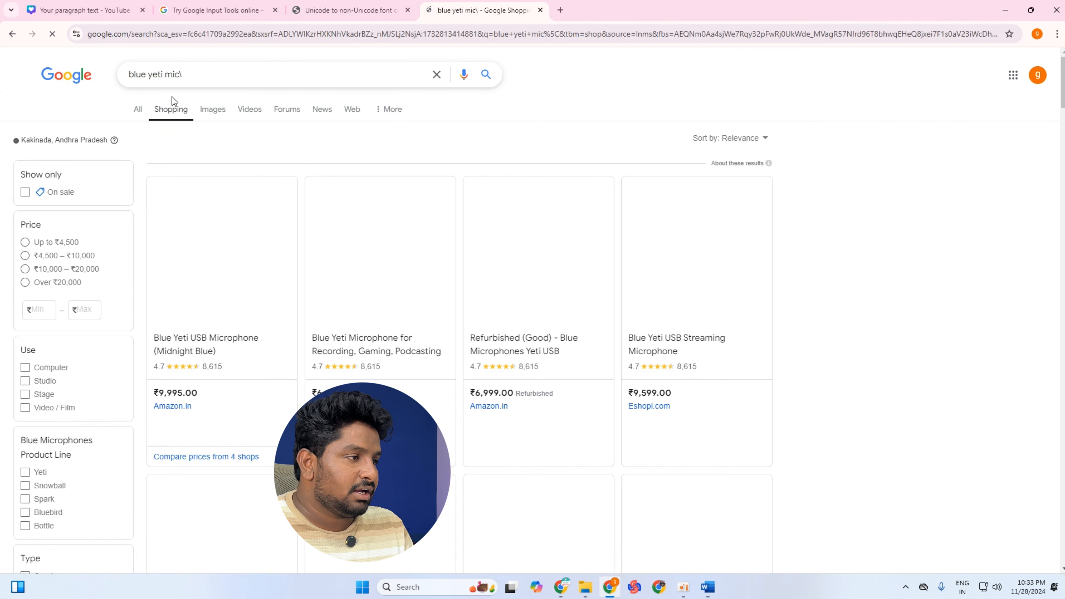
click(203, 112)
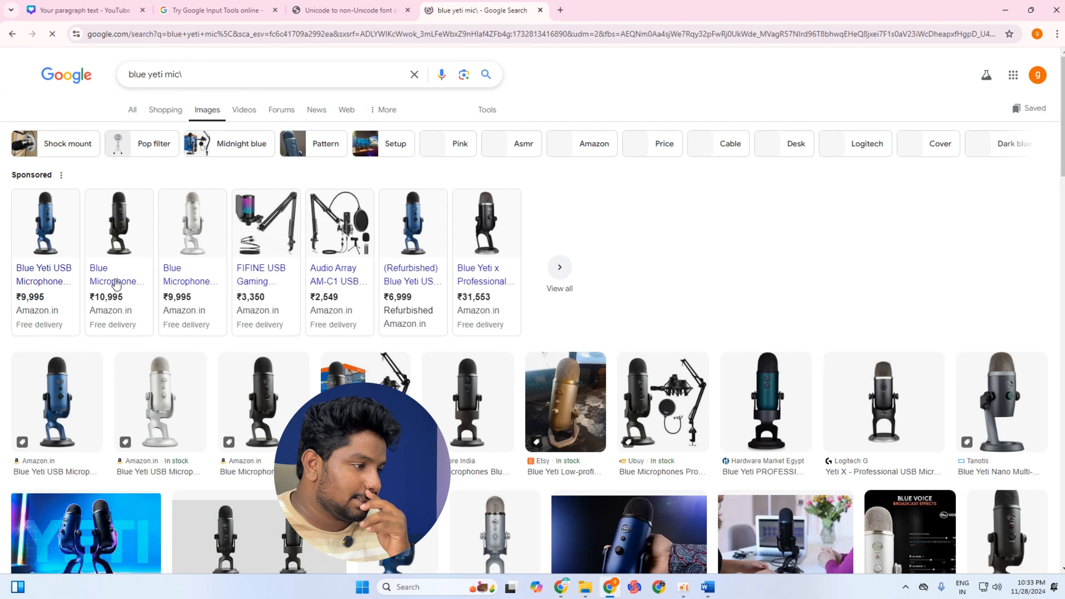
Open the silver Blue Yeti microphone picture from the image results and save it to the computer as a JPEG.
scroll(103, 332, down, 3)
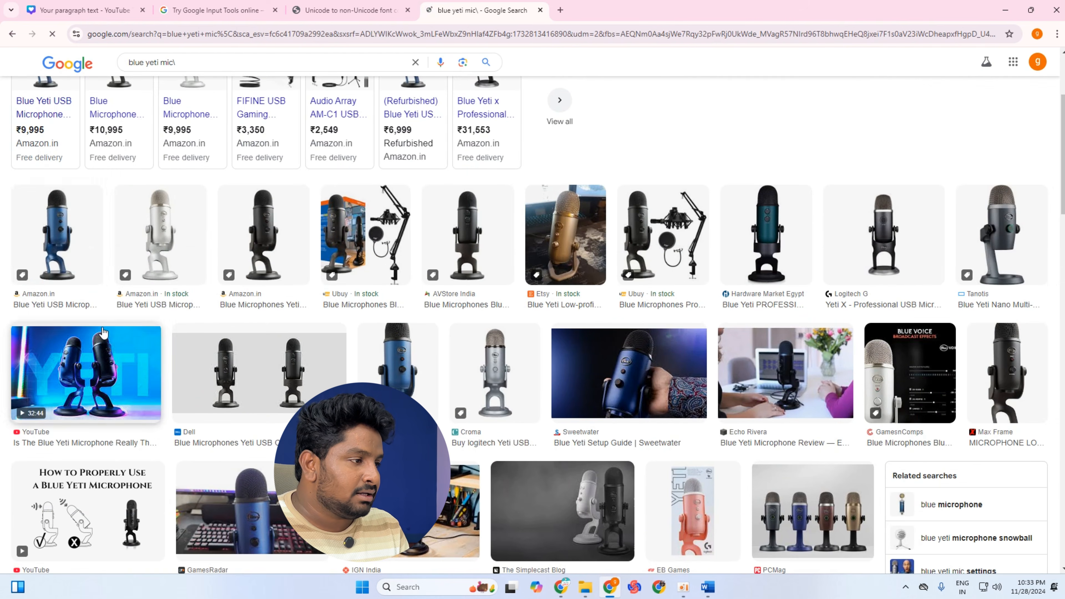
click(78, 213)
click(192, 228)
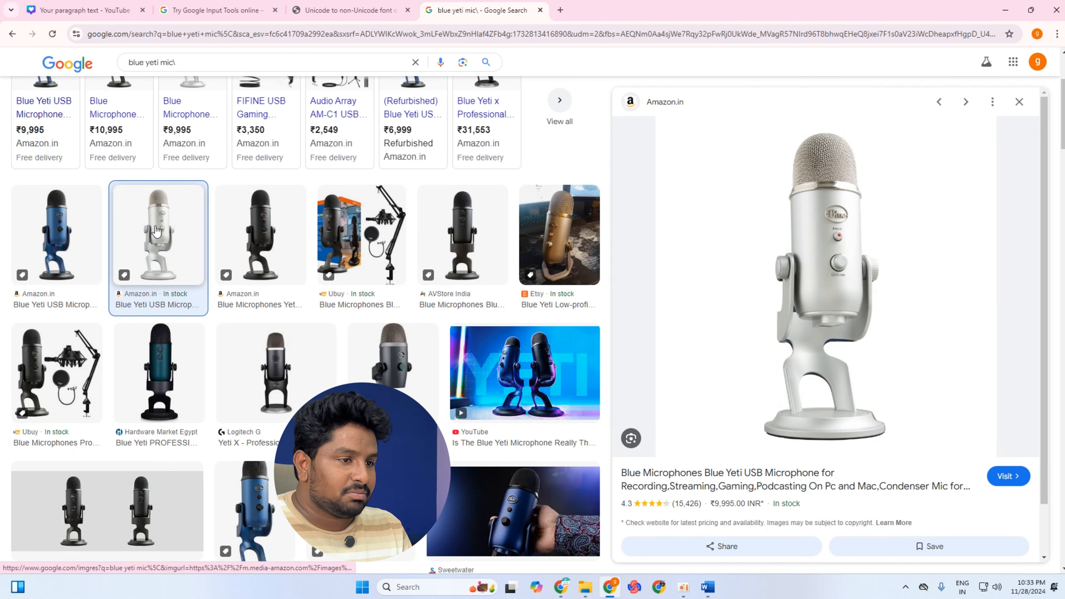
right_click(761, 212)
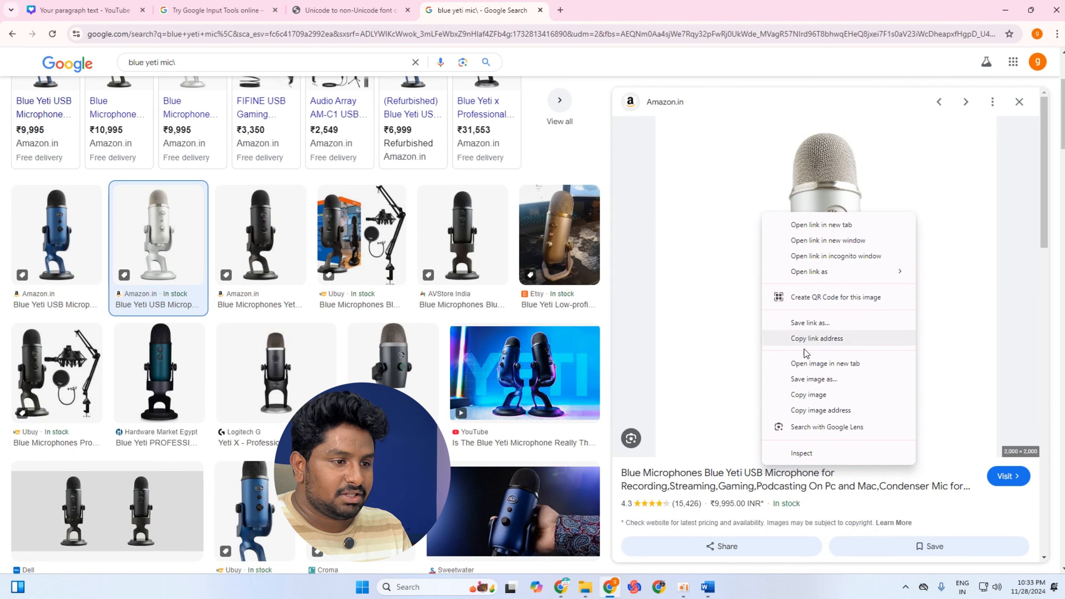
click(802, 384)
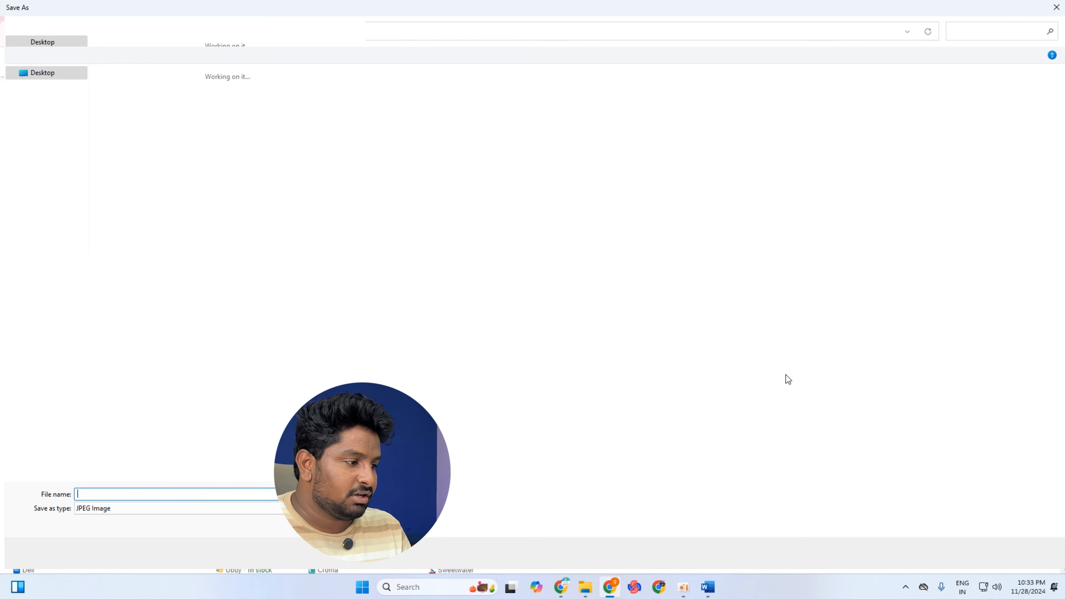
click(975, 552)
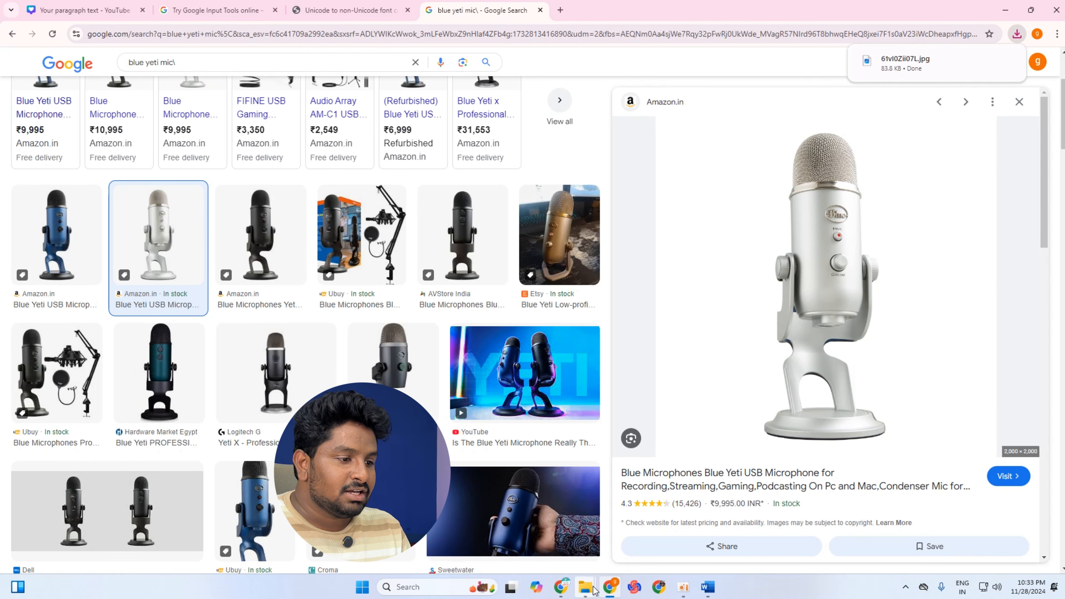
Return to the Canva thumbnail design, upload the saved silver microphone picture and add it to the page.
click(84, 10)
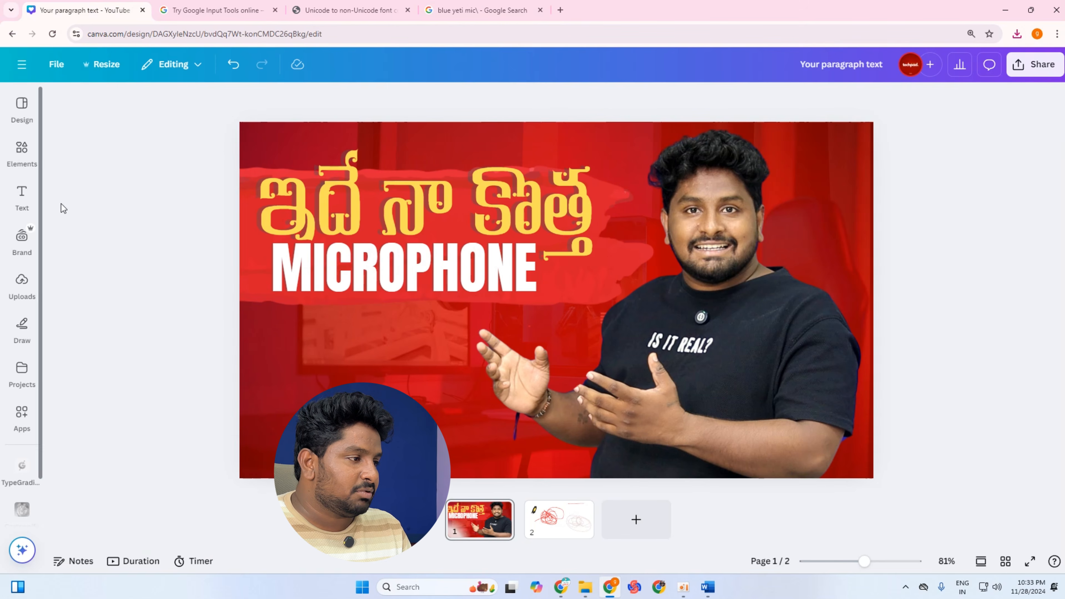
click(25, 252)
click(24, 278)
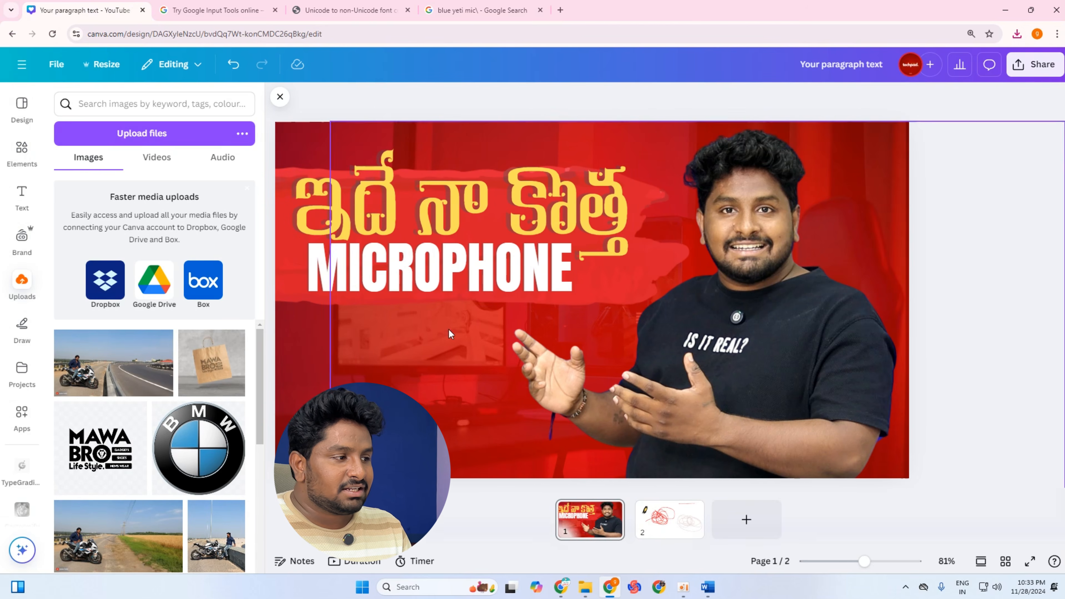
click(168, 133)
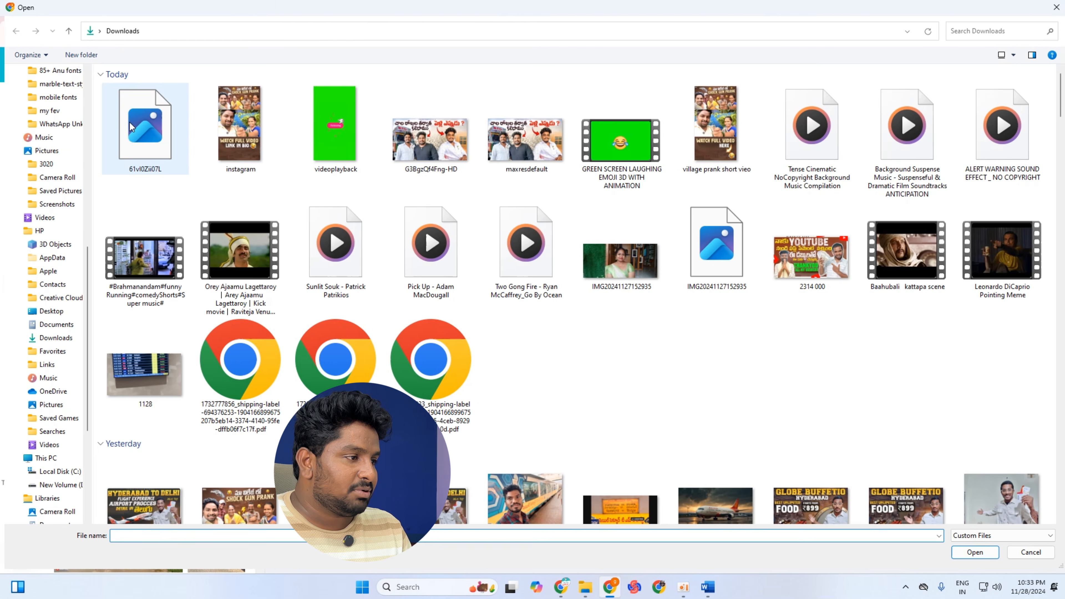
click(996, 547)
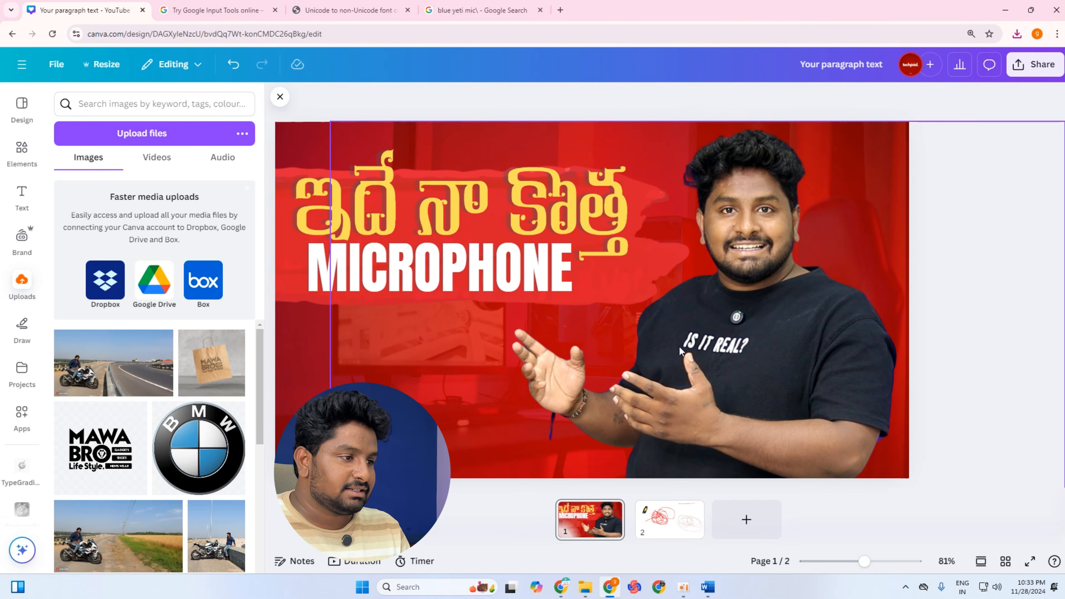
click(96, 363)
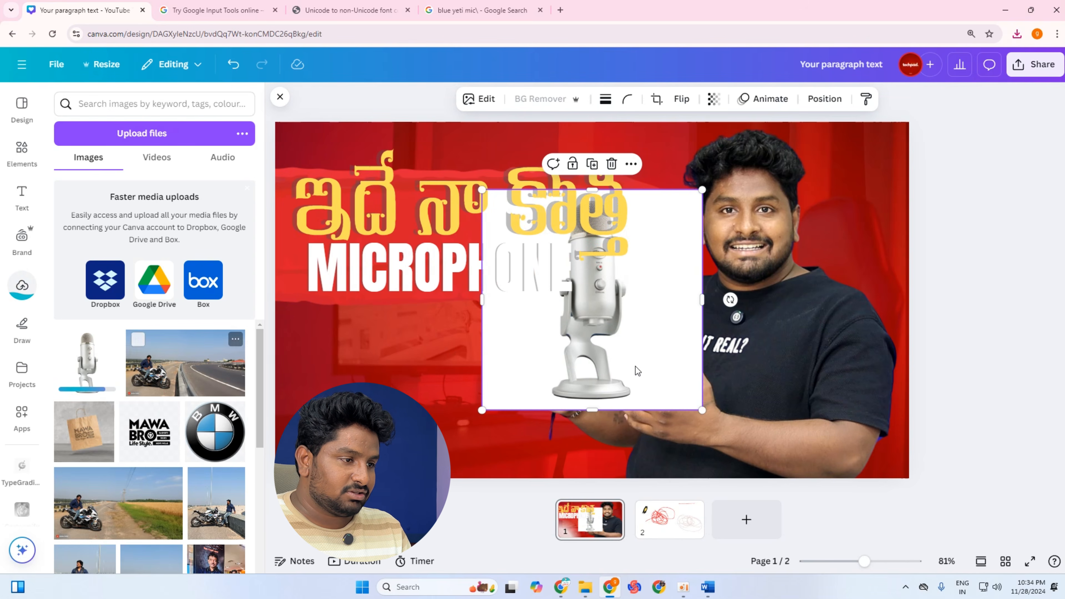
Place the silver microphone picture below the MICROPHONE title and scale it so its base extends past the page's lower edge.
drag(635, 366, 463, 465)
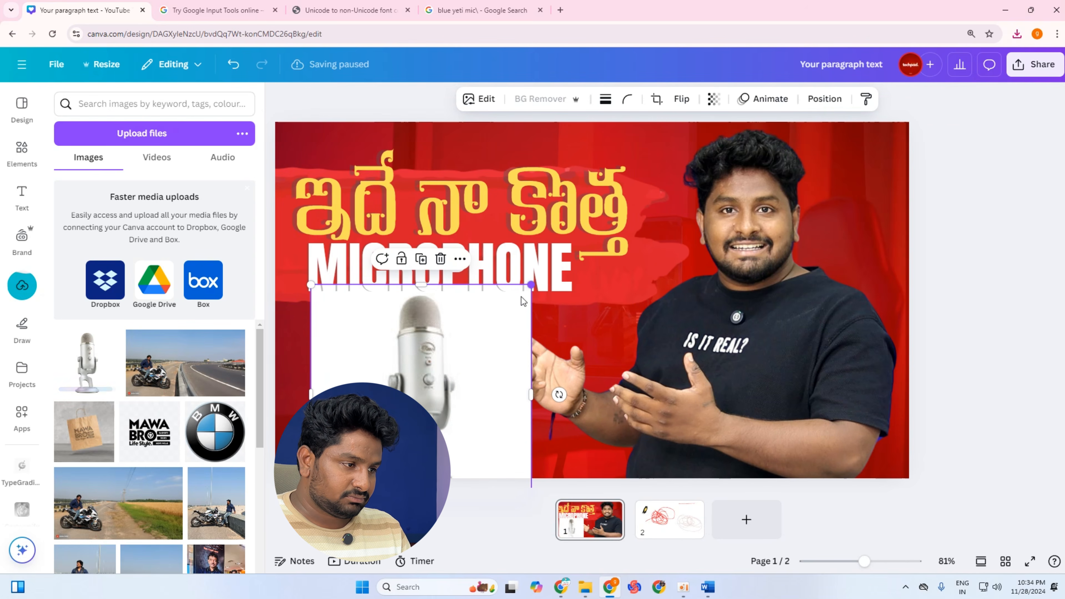
drag(531, 285, 471, 346)
drag(440, 413, 451, 374)
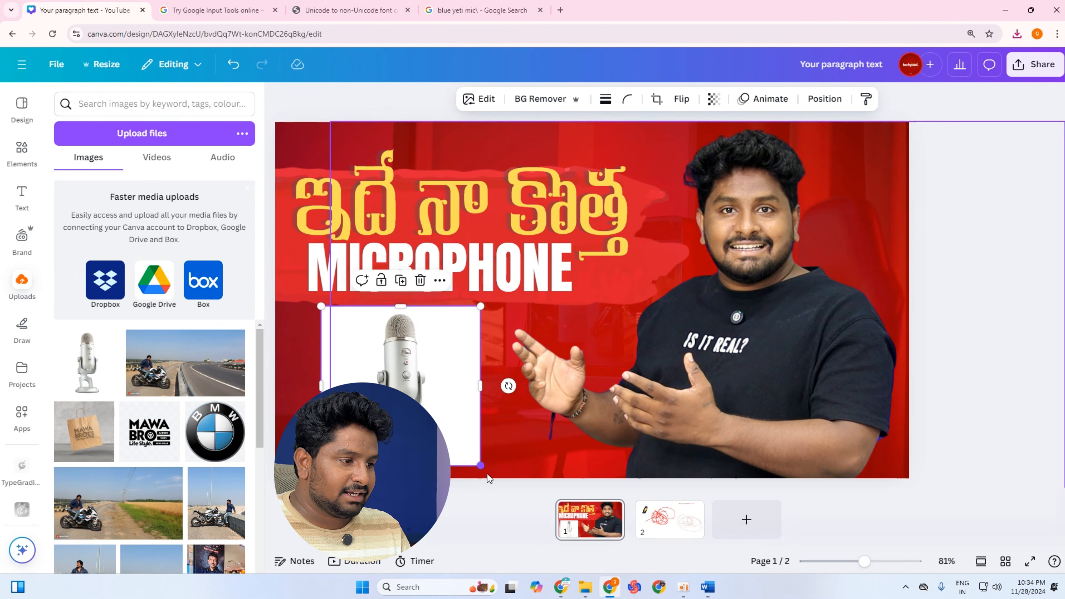
drag(483, 469, 536, 560)
drag(513, 481, 487, 472)
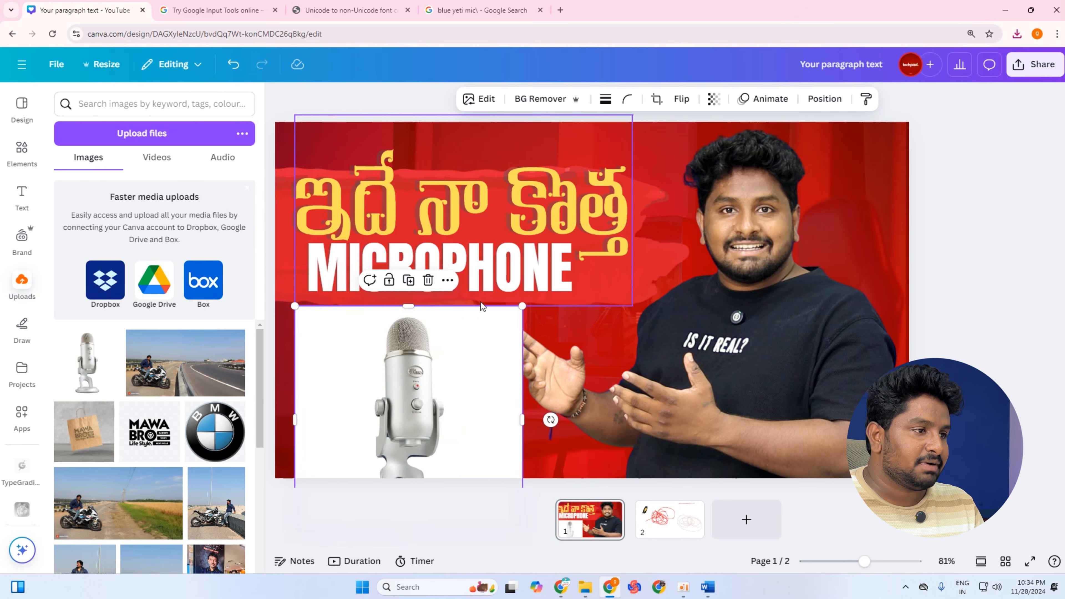
Remove the white background from the microphone picture, then enlarge and position the cut-out so its lower part runs off the page.
click(524, 100)
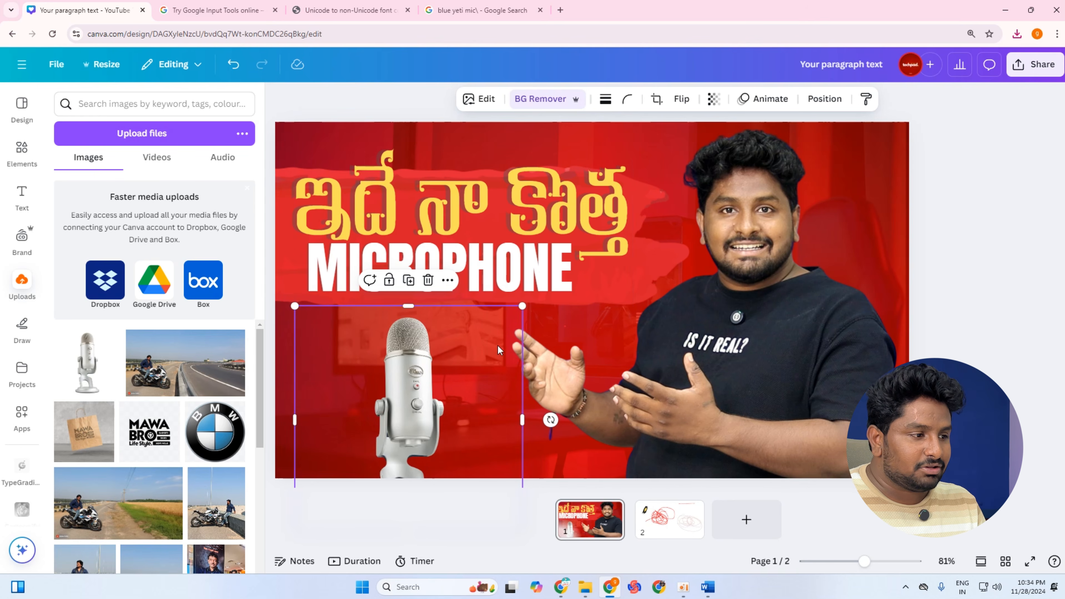
click(529, 306)
click(482, 351)
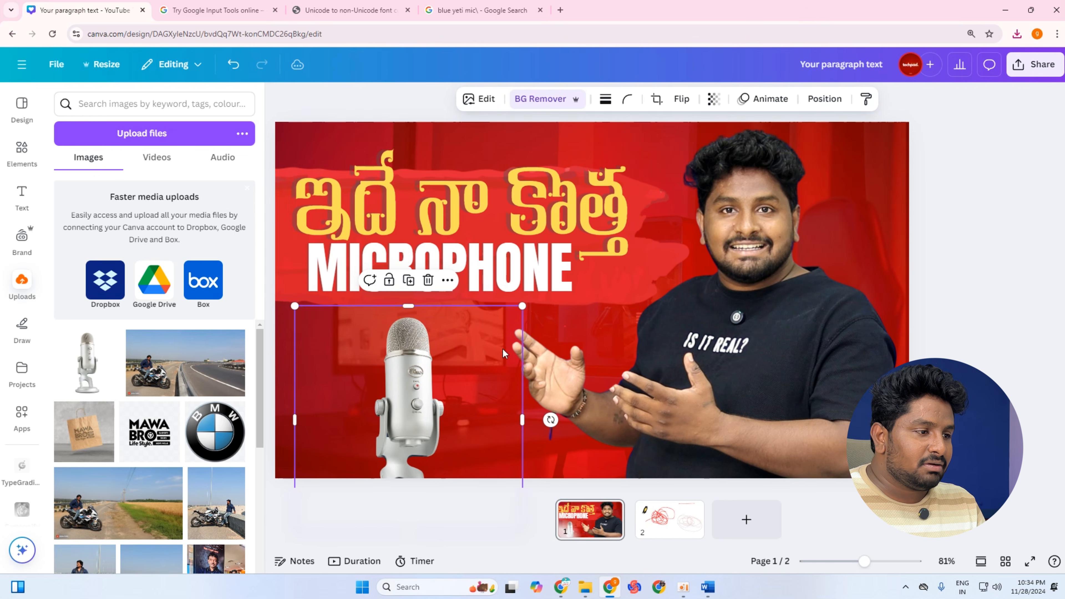
drag(521, 308, 670, 159)
drag(497, 370, 433, 502)
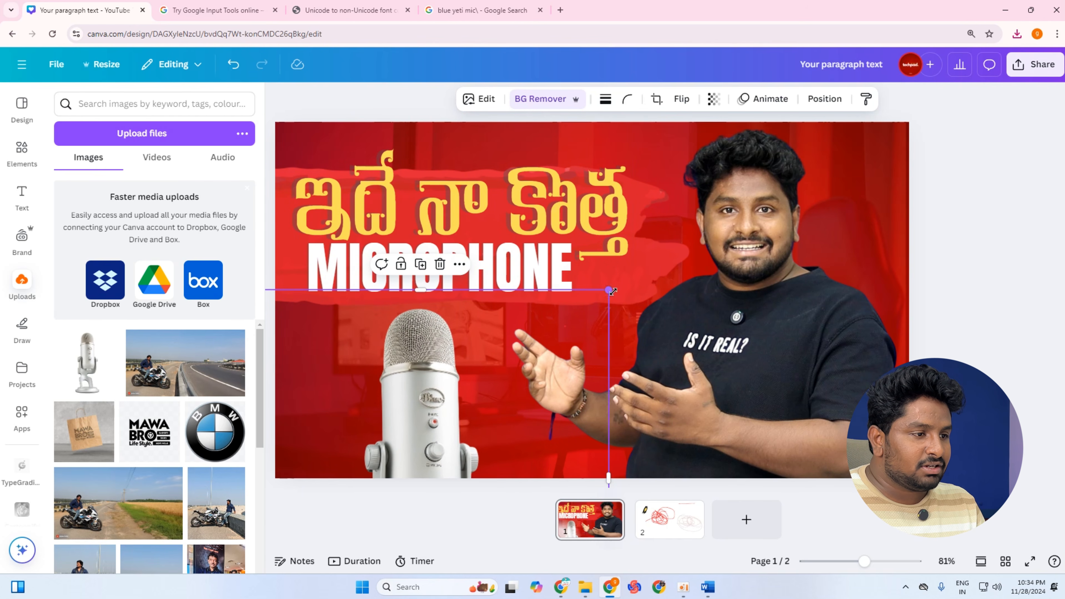
drag(609, 289, 651, 291)
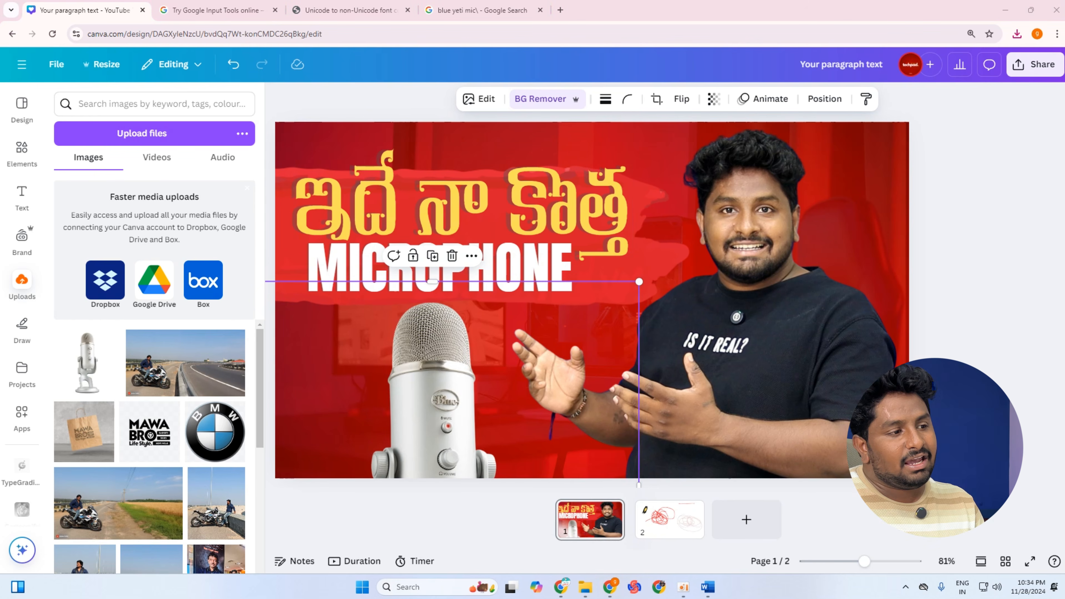
click(998, 334)
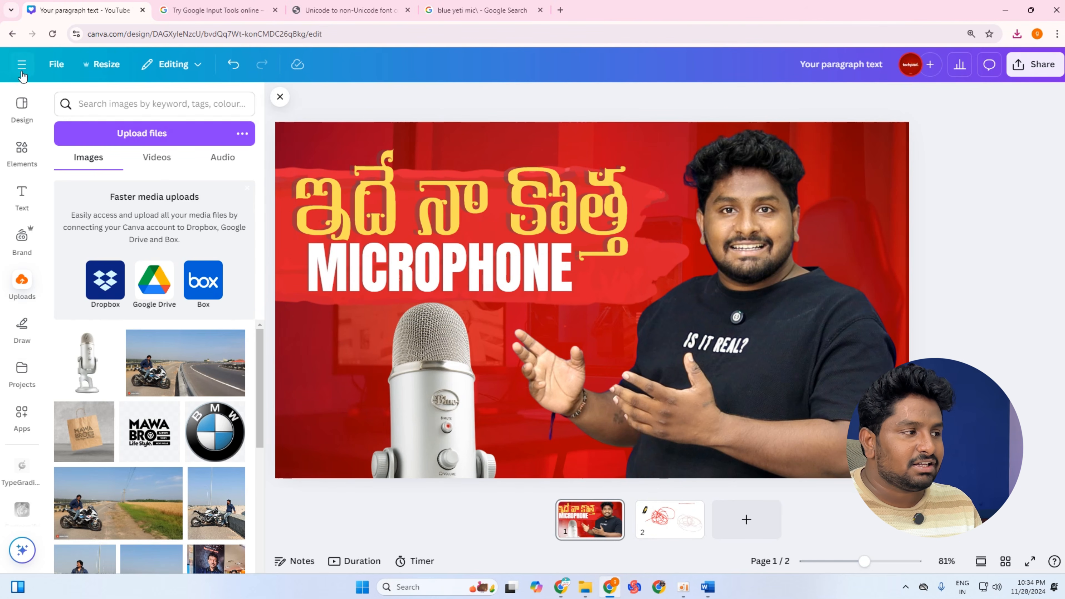
click(277, 97)
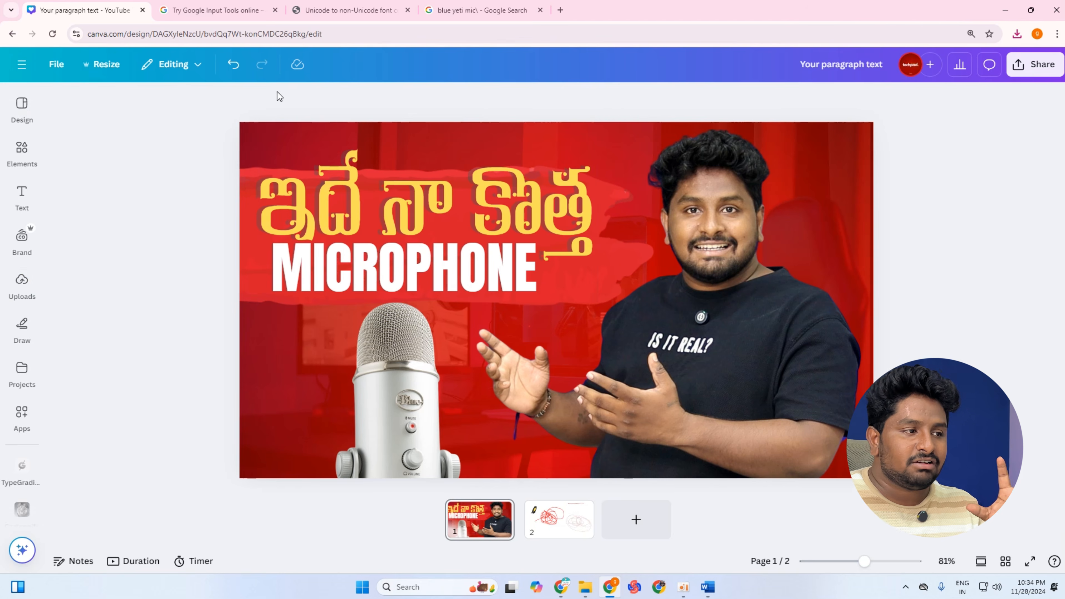
Nudge the microphone slightly lower and shift the man's photo slightly toward the page's right edge.
click(401, 343)
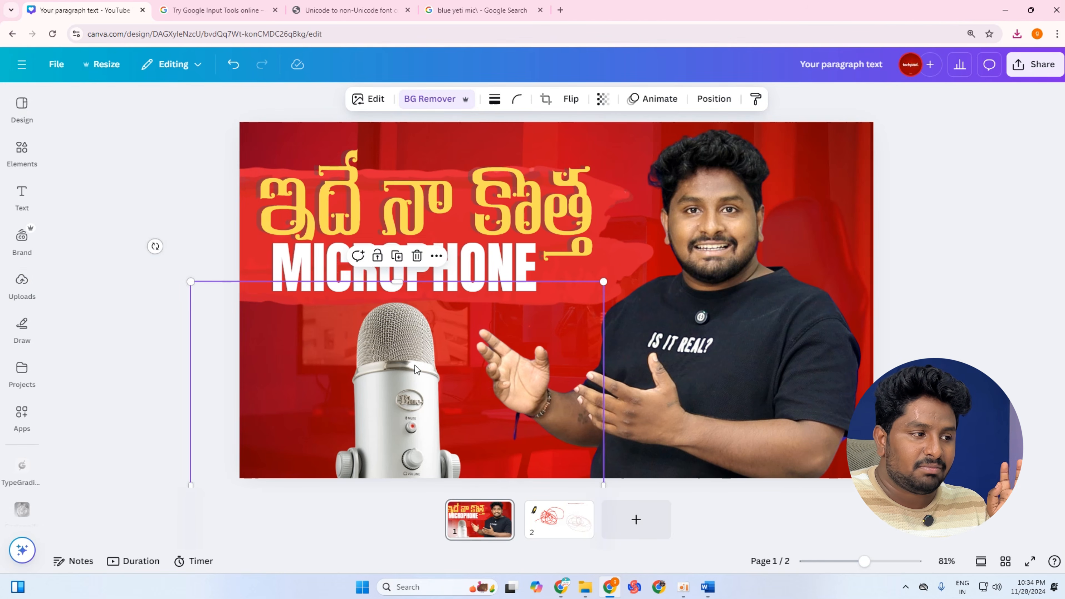
drag(401, 343, 403, 352)
drag(801, 313, 823, 362)
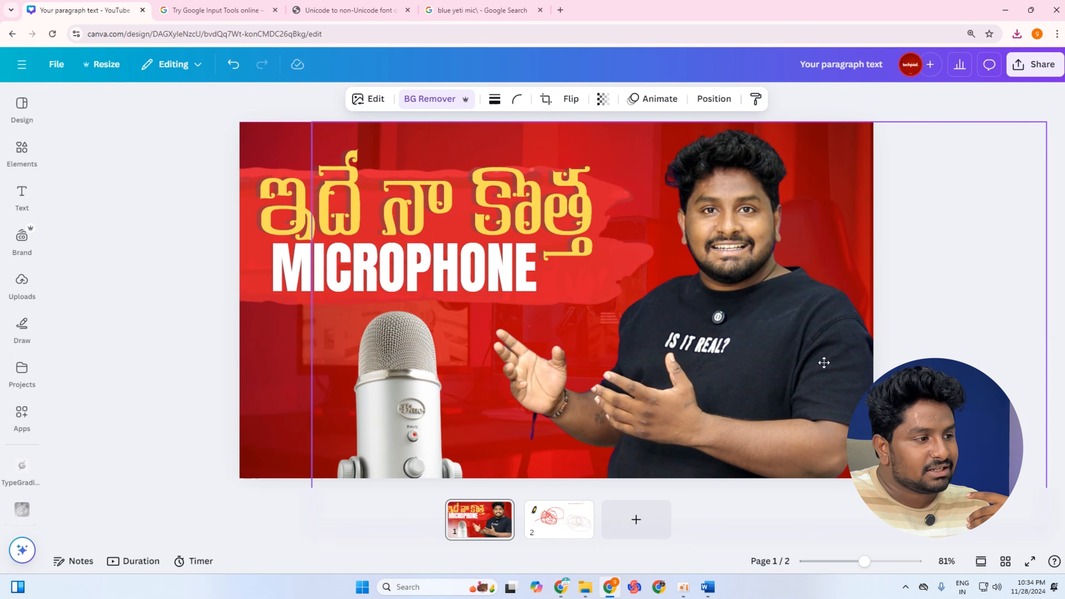
Raise the yellow Telugu heading slightly and enlarge it to font size 259.
click(553, 216)
drag(554, 216, 562, 197)
mouse_move(605, 288)
mouse_down()
mouse_move(629, 300)
mouse_move(604, 290)
mouse_move(614, 292)
mouse_up()
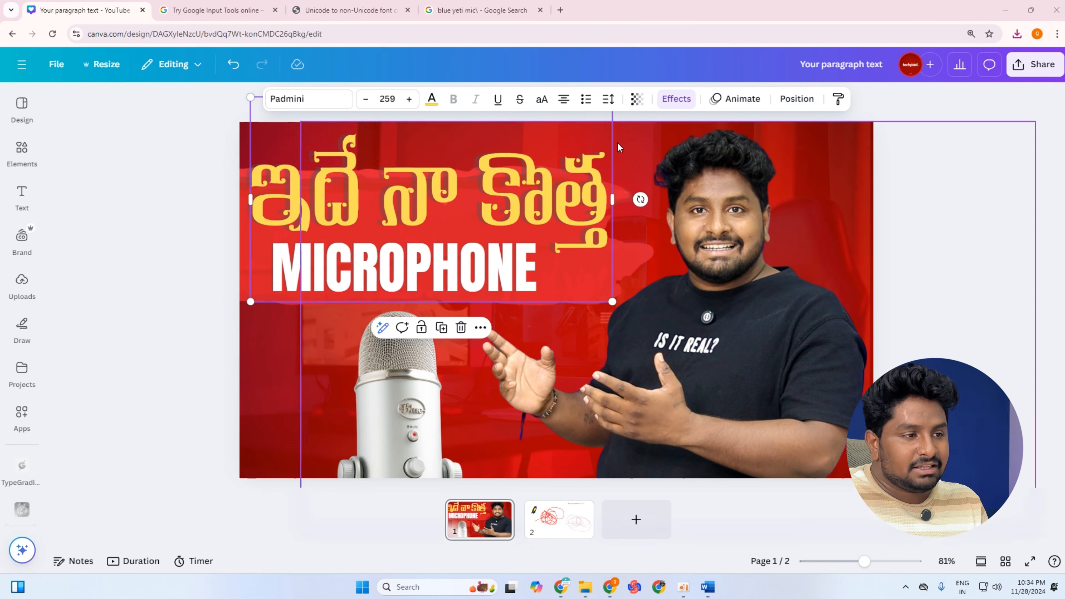
Search the graphic elements for "ligjhts" and add the soft yellow glow graphic to the page.
click(22, 151)
click(53, 108)
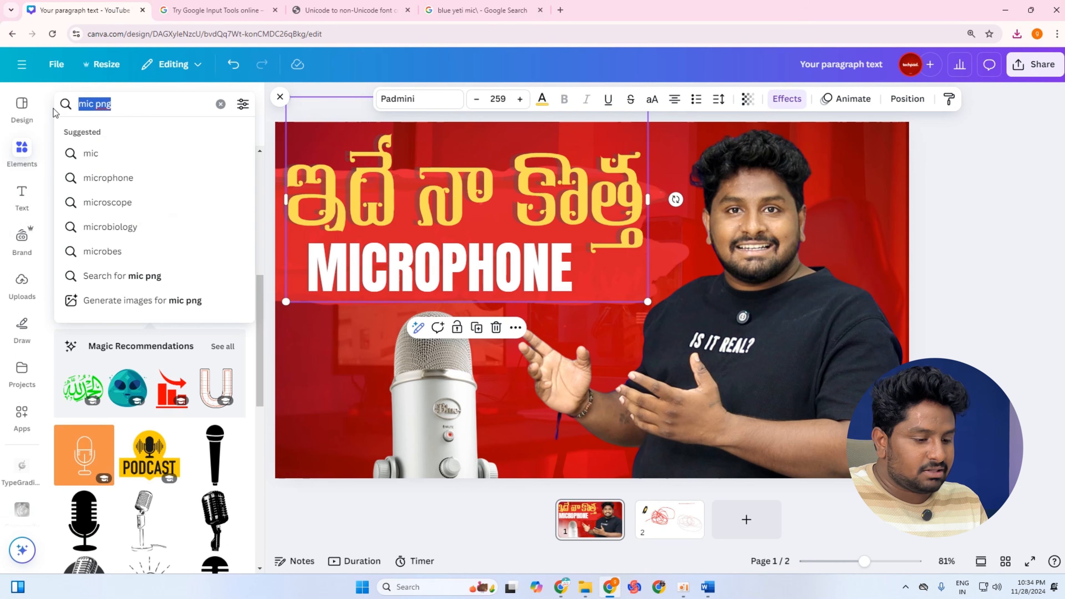
text(ligjht)
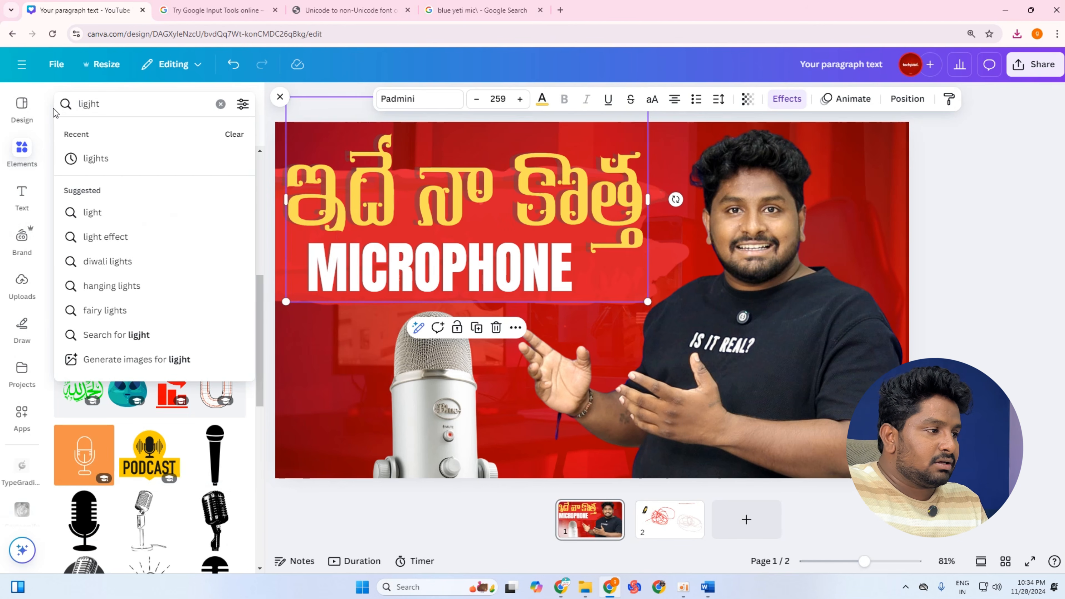
text(s)
key(Return)
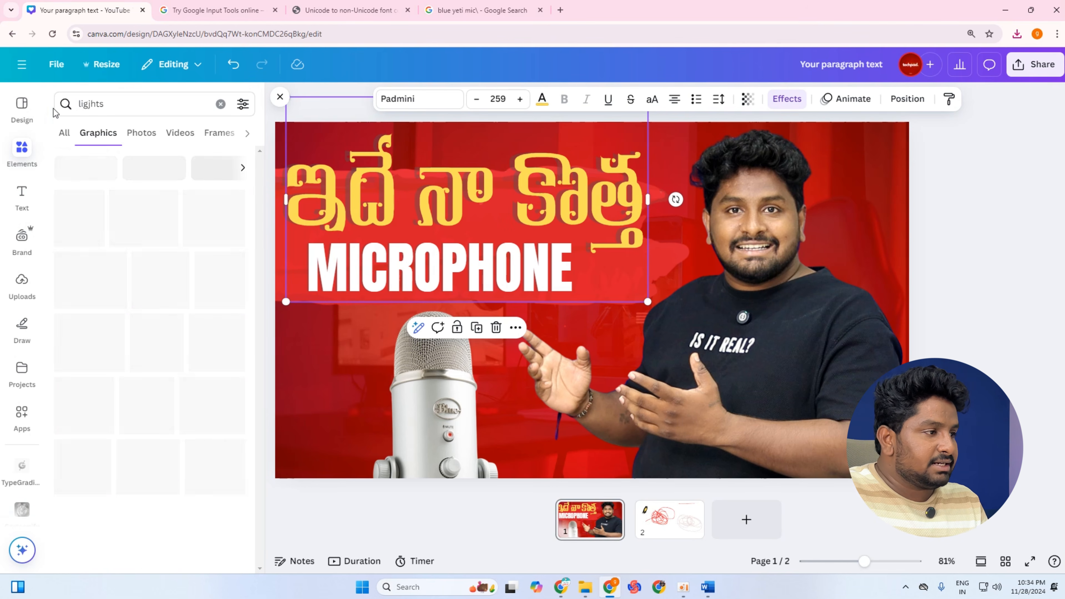
click(88, 453)
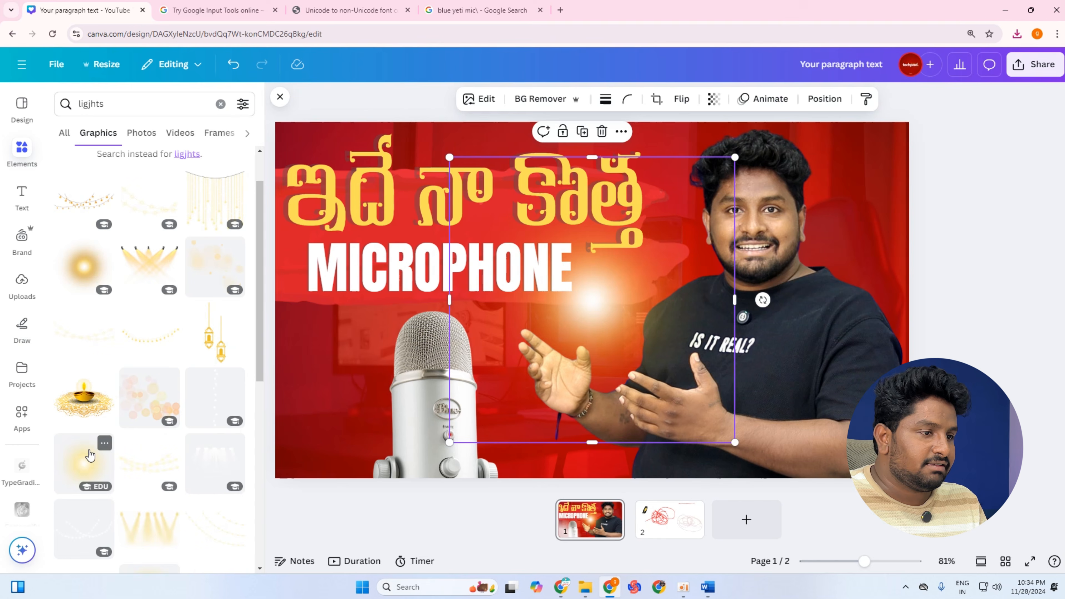
Place the yellow glow over the man's upper body and enlarge it to cover his head and torso.
drag(592, 300, 779, 254)
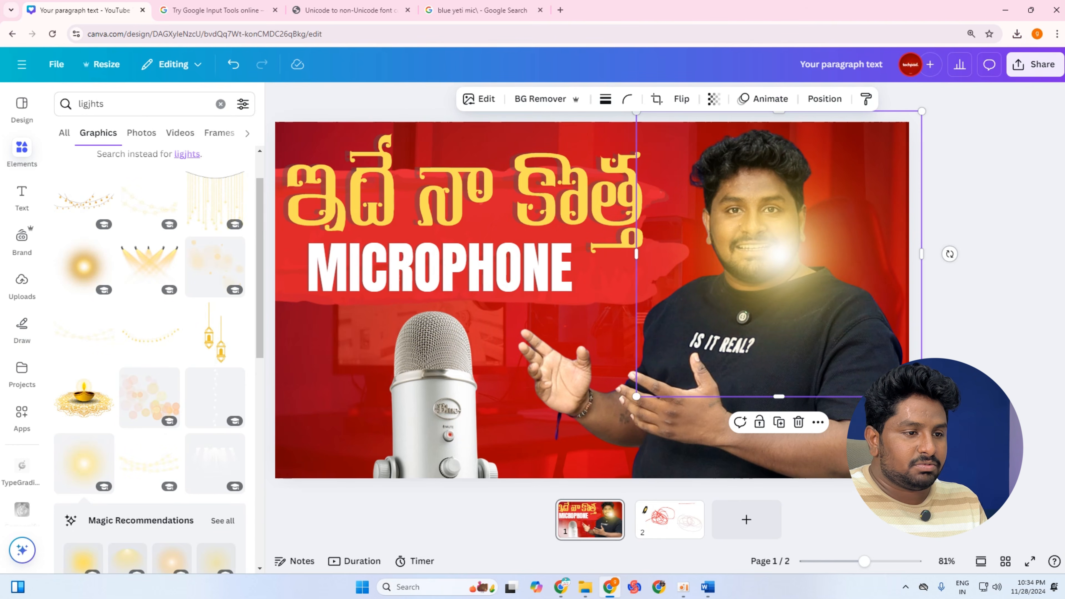
click(940, 403)
click(872, 353)
drag(922, 396, 1026, 460)
drag(911, 360, 881, 345)
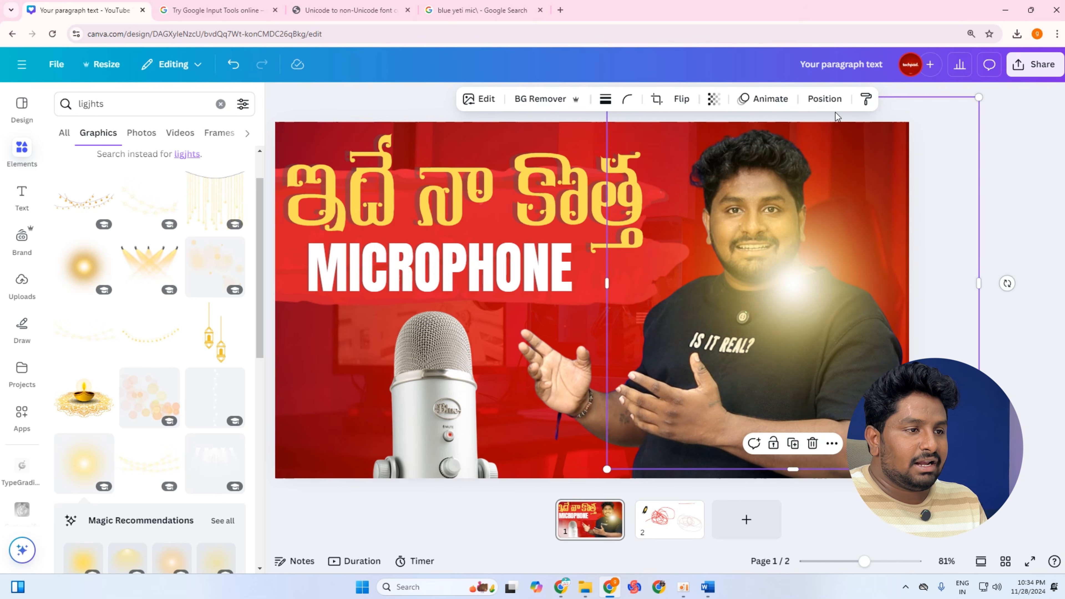
Move the glow layer directly below the man's photo, enlarge it and position it behind his shoulder.
click(825, 101)
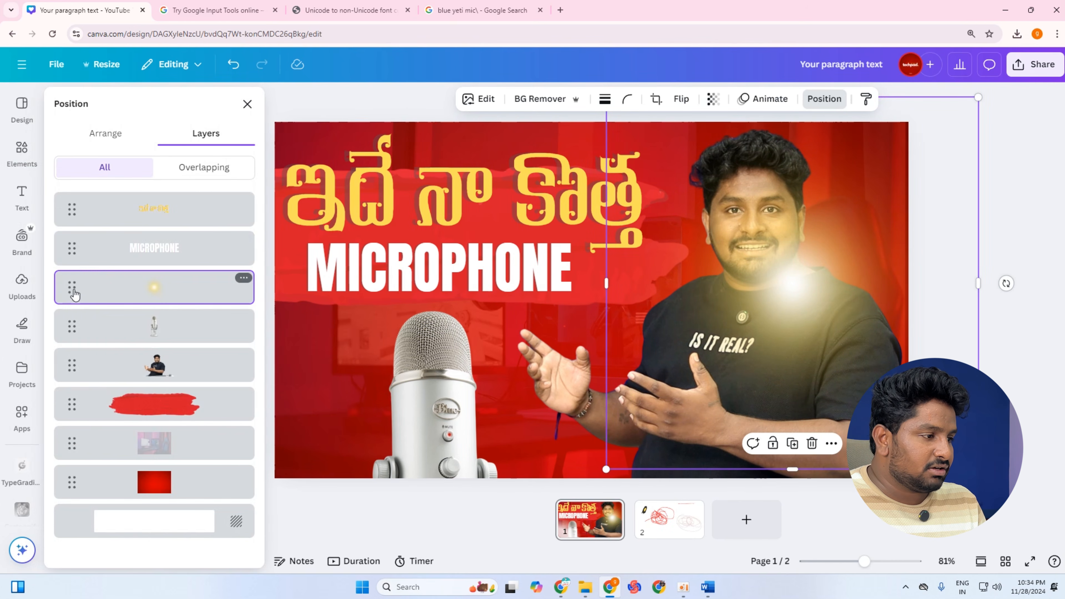
drag(74, 294, 74, 365)
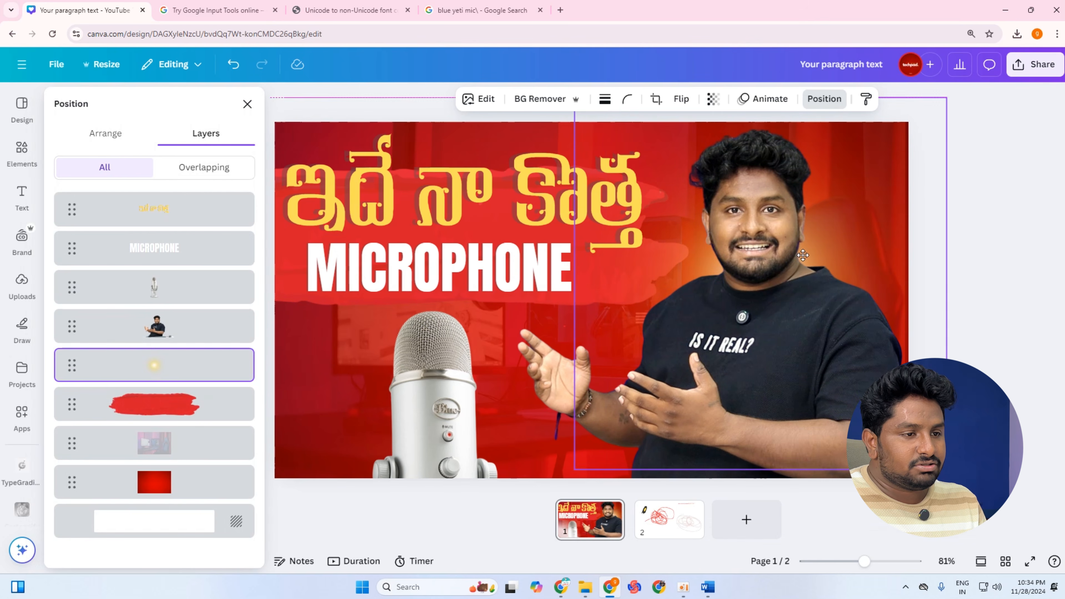
drag(948, 98, 1056, 9)
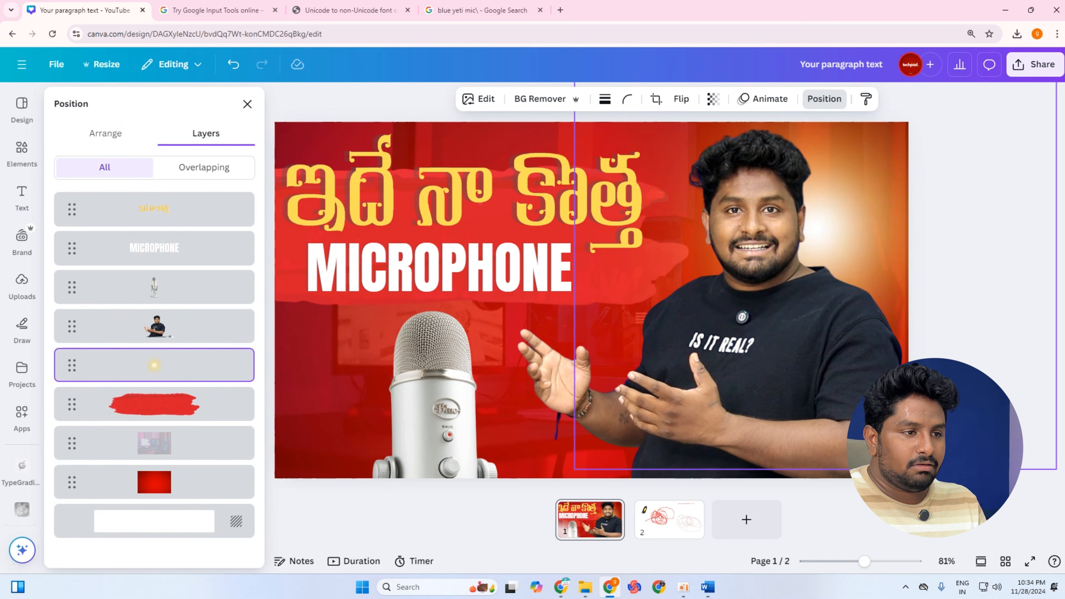
drag(833, 164, 742, 263)
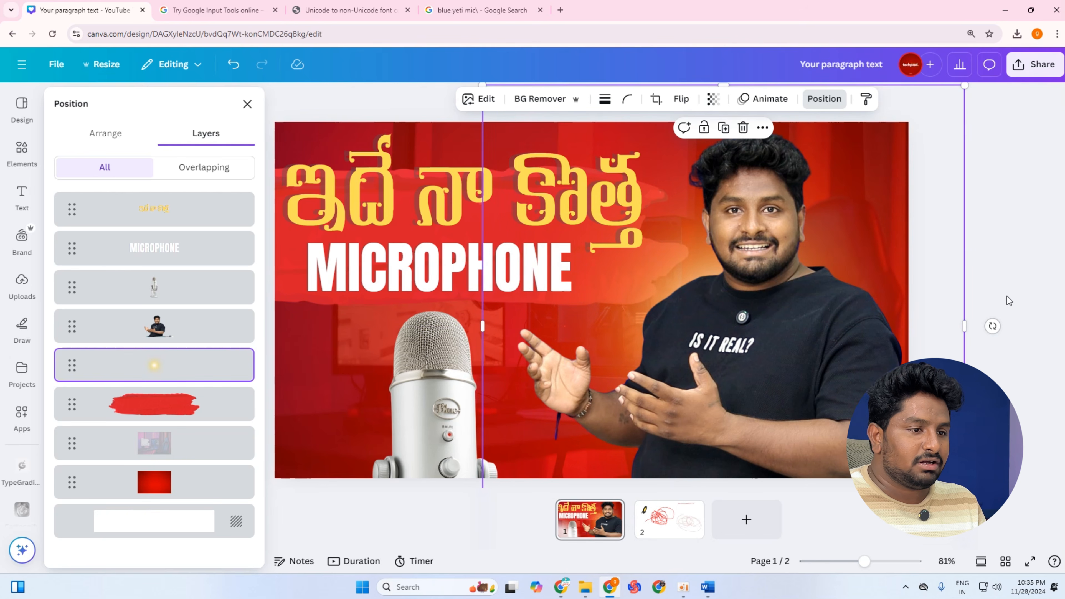
click(825, 99)
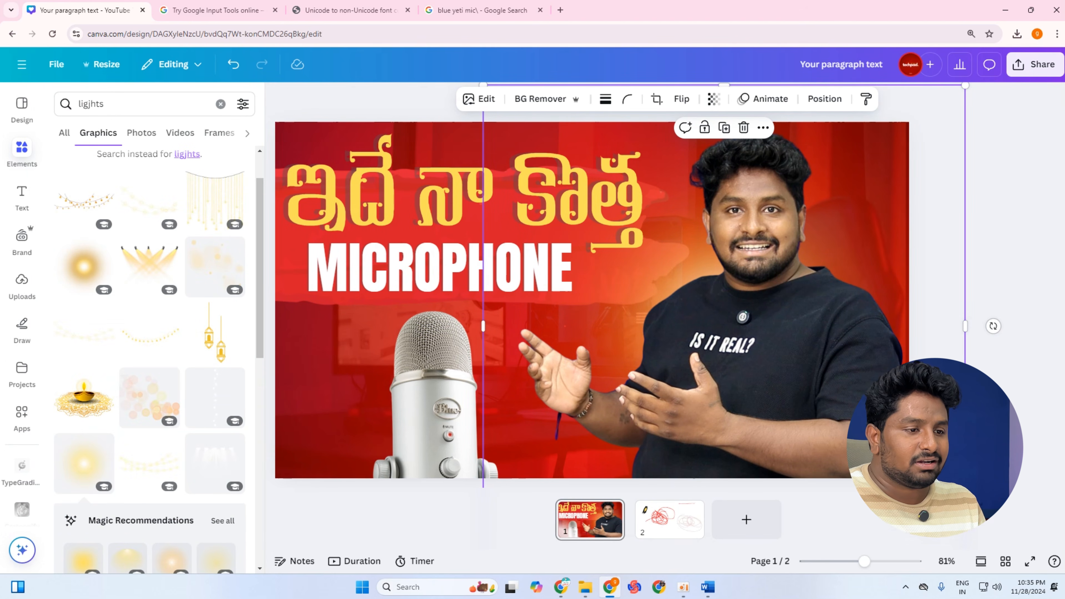
click(1030, 264)
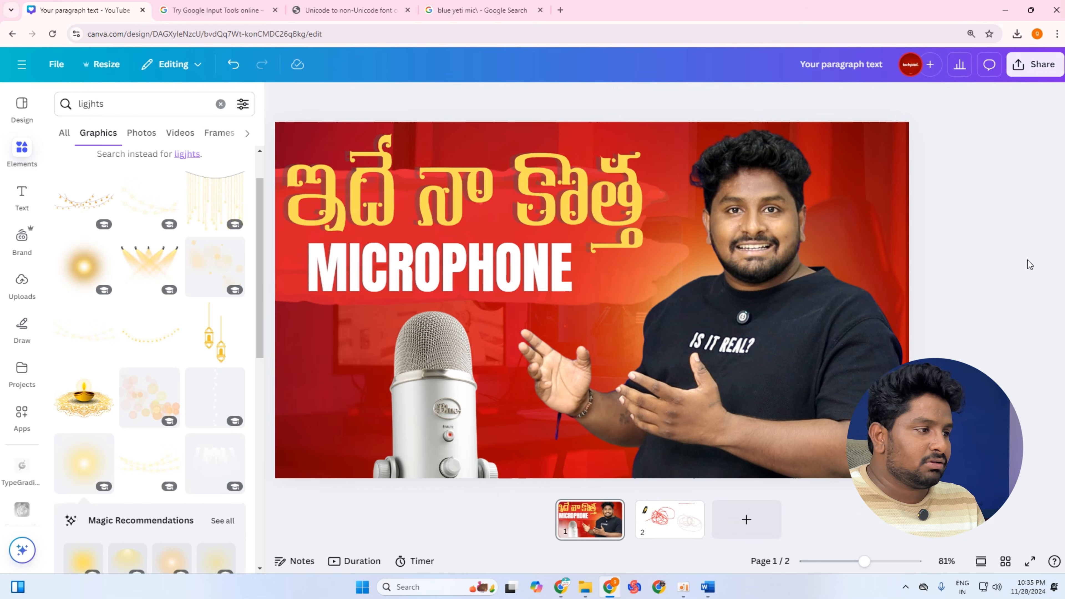
Search the elements for "black fade" and add the first black gradient graphic to the page.
click(220, 104)
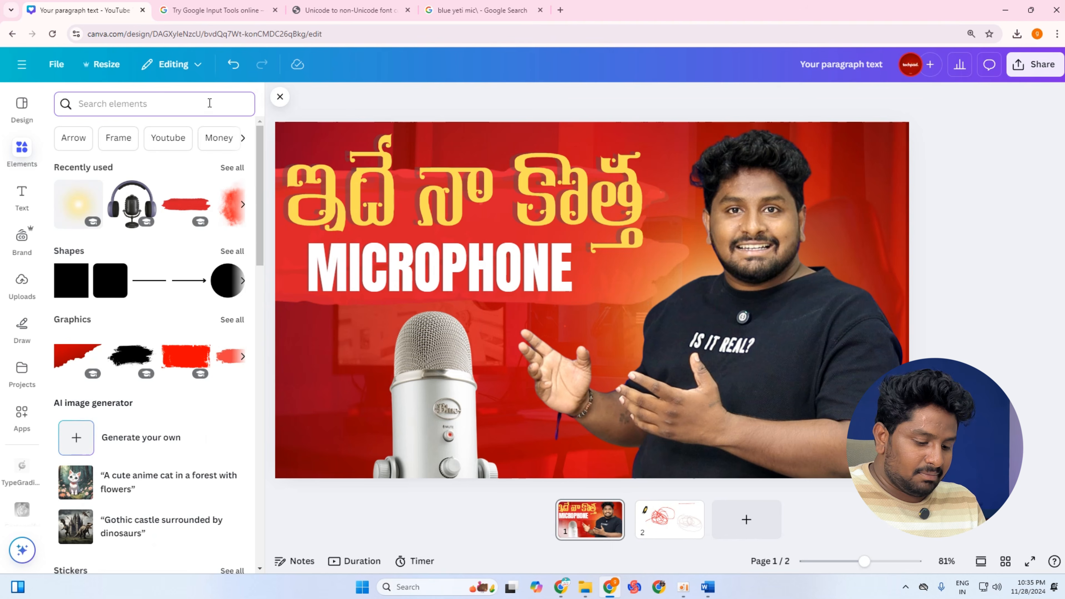
click(209, 103)
text(black )
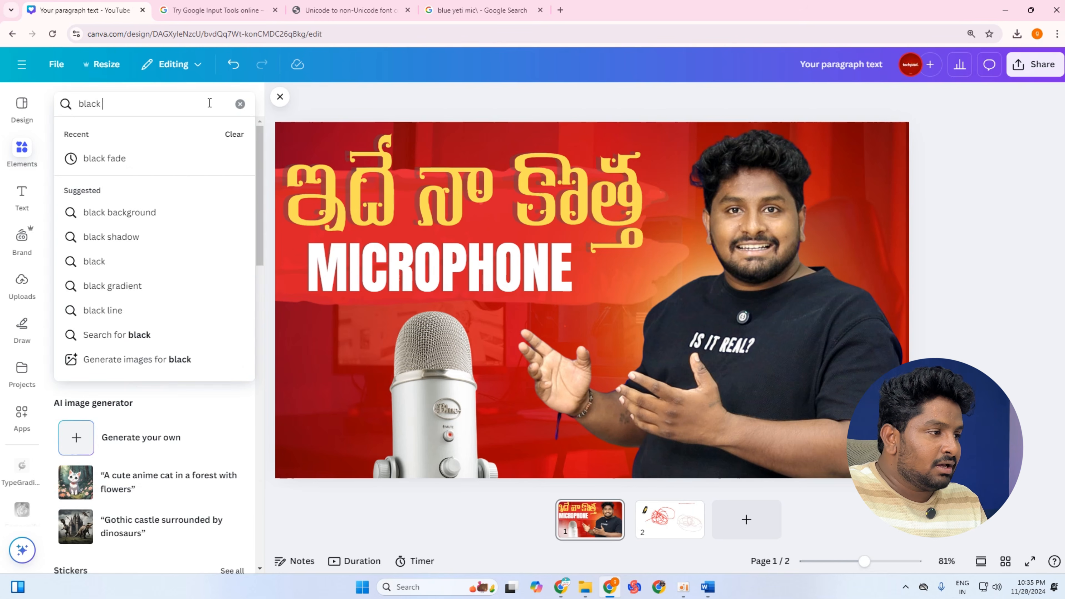
text(fade)
key(Return)
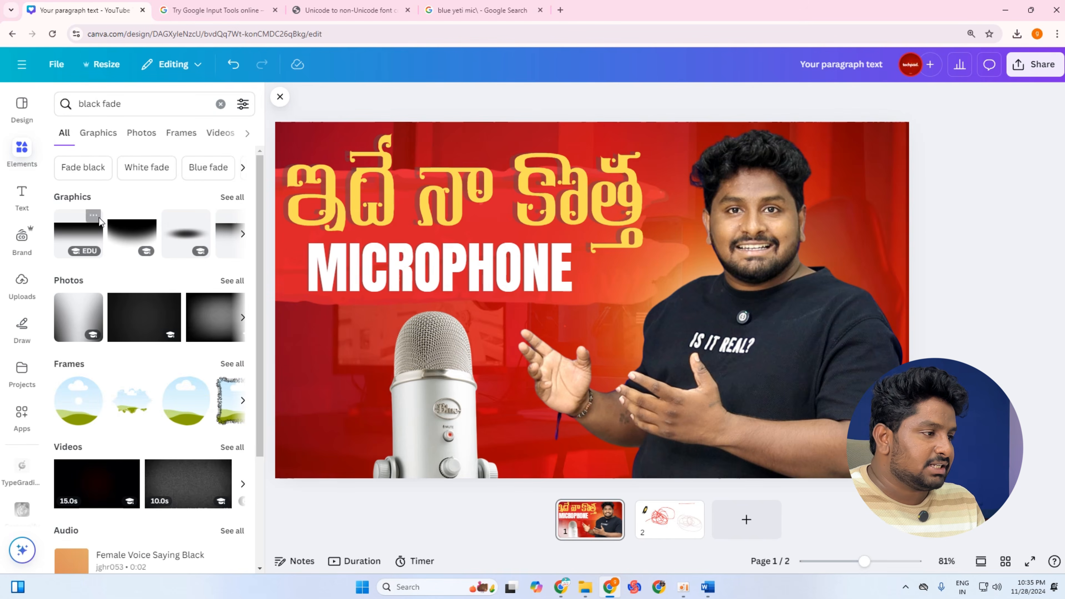
click(83, 232)
Widen the black gradient beyond the page width, rotate it -180° and lower it over the page's bottom part.
drag(764, 330, 718, 399)
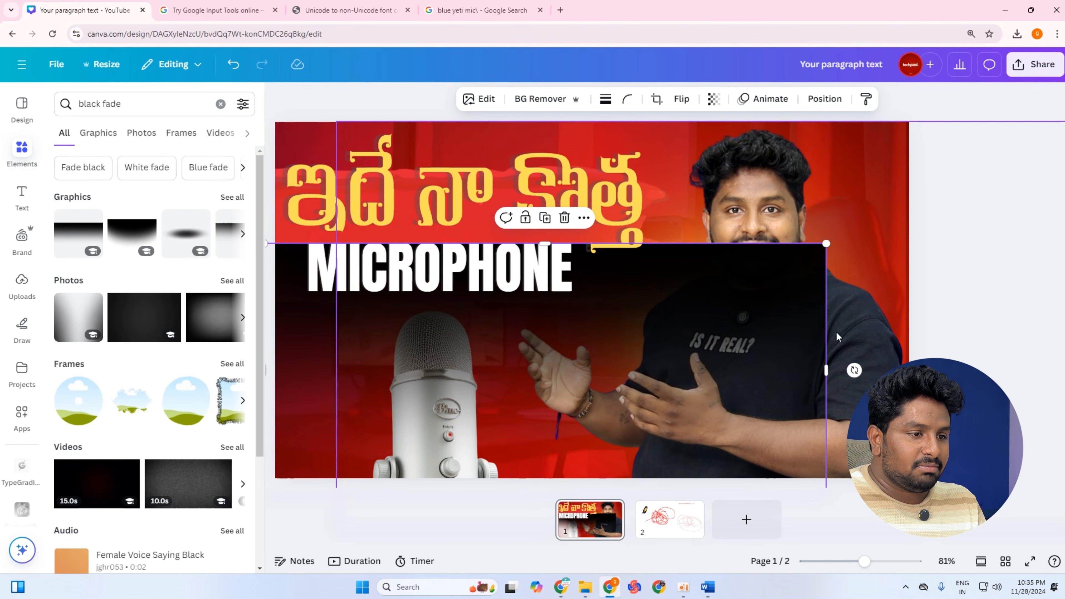
drag(827, 252, 1049, 226)
drag(951, 267, 909, 254)
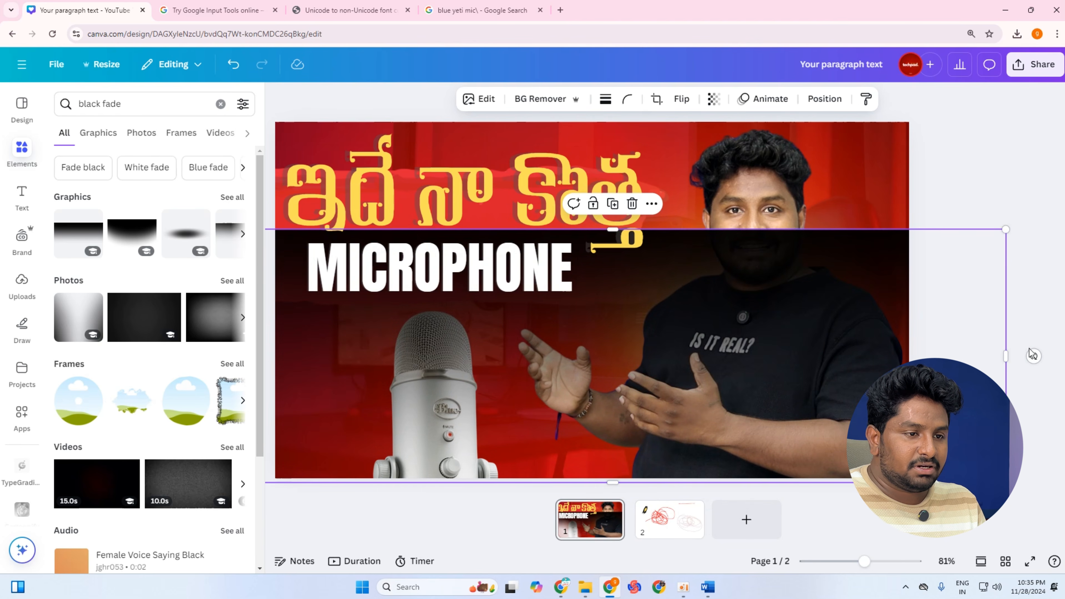
drag(1033, 355, 142, 372)
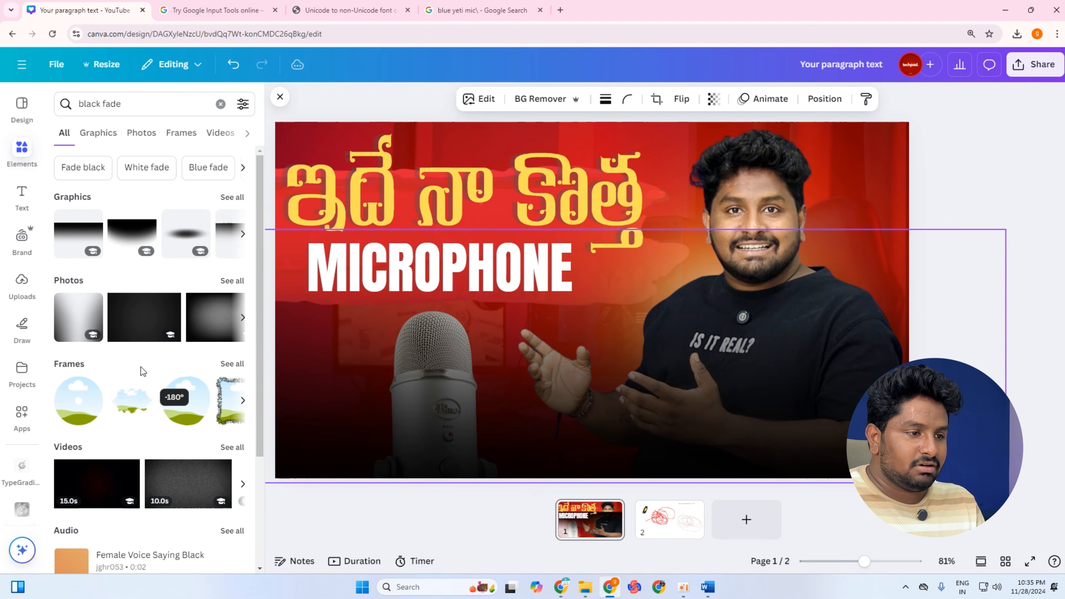
drag(538, 339, 540, 388)
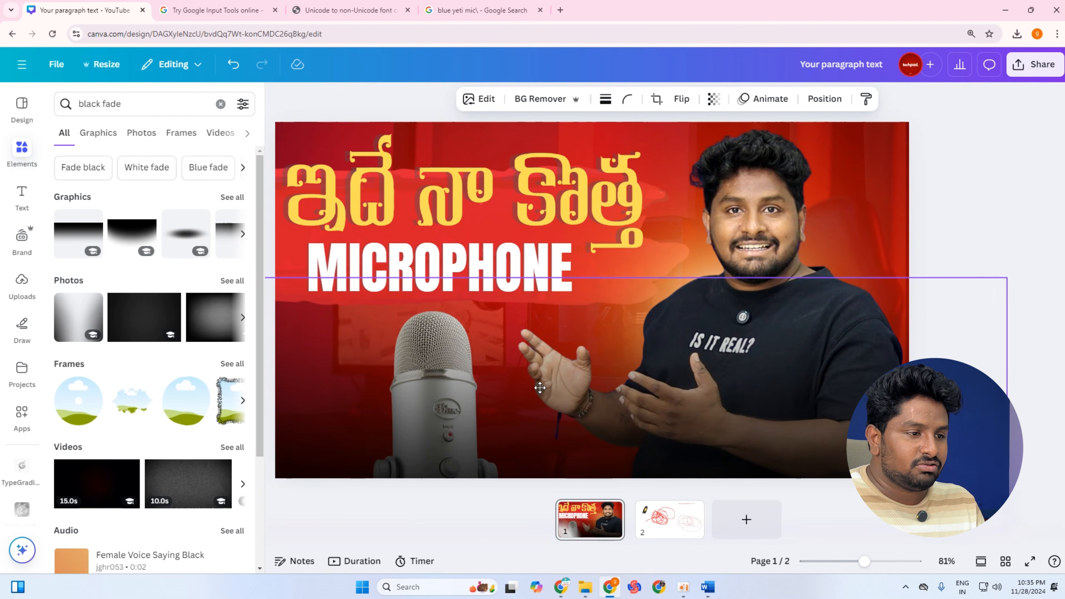
Move the black gradient layer directly above the red background and shift the gradient slightly lower on the page.
click(824, 99)
drag(54, 294, 75, 474)
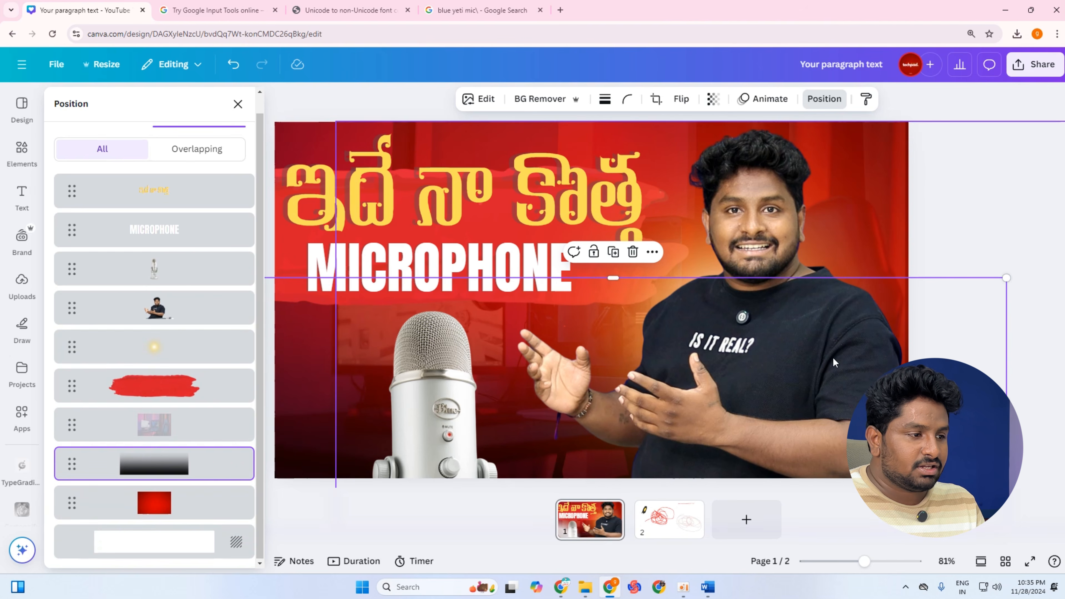
drag(855, 351, 854, 364)
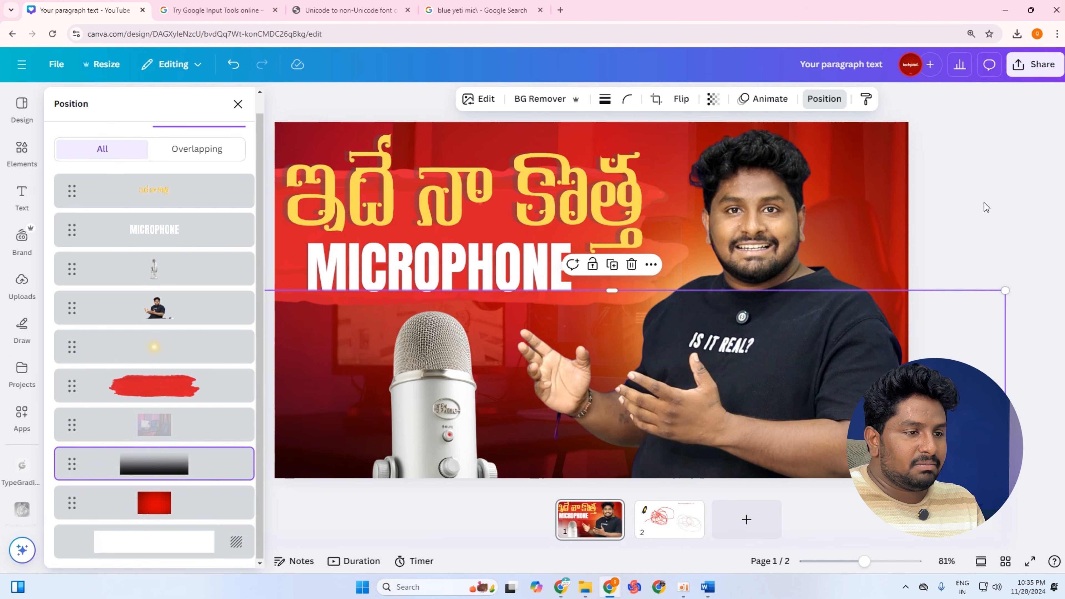
click(1004, 190)
click(997, 189)
Shrink the yellow Telugu heading slightly and reposition it just above the MICROPHONE title on the brush stroke.
scroll(749, 253, down, 4)
scroll(820, 310, up, 1)
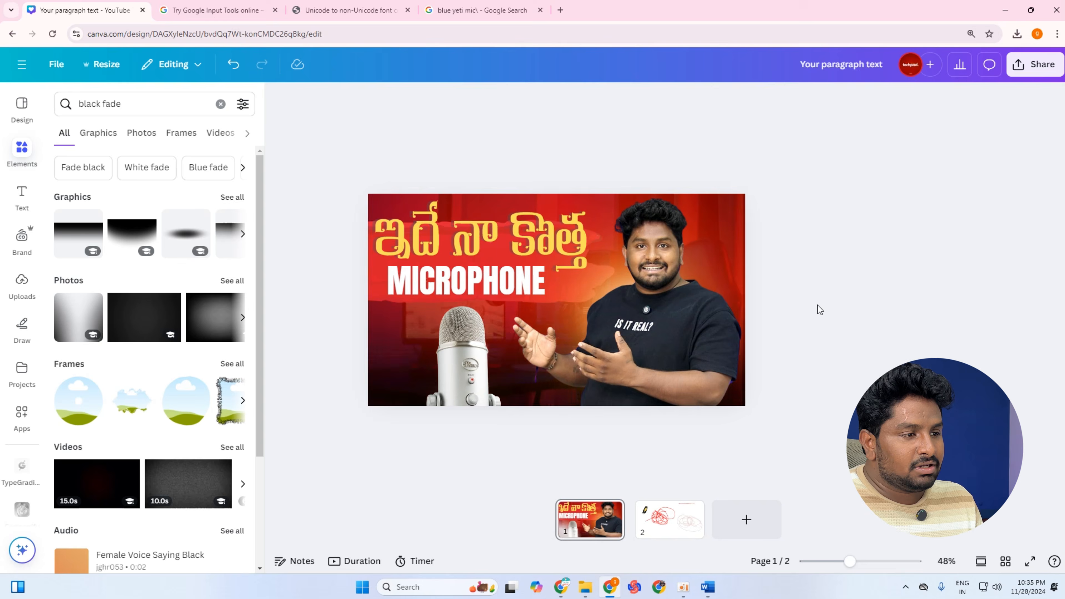
click(501, 251)
scroll(500, 252, up, 4)
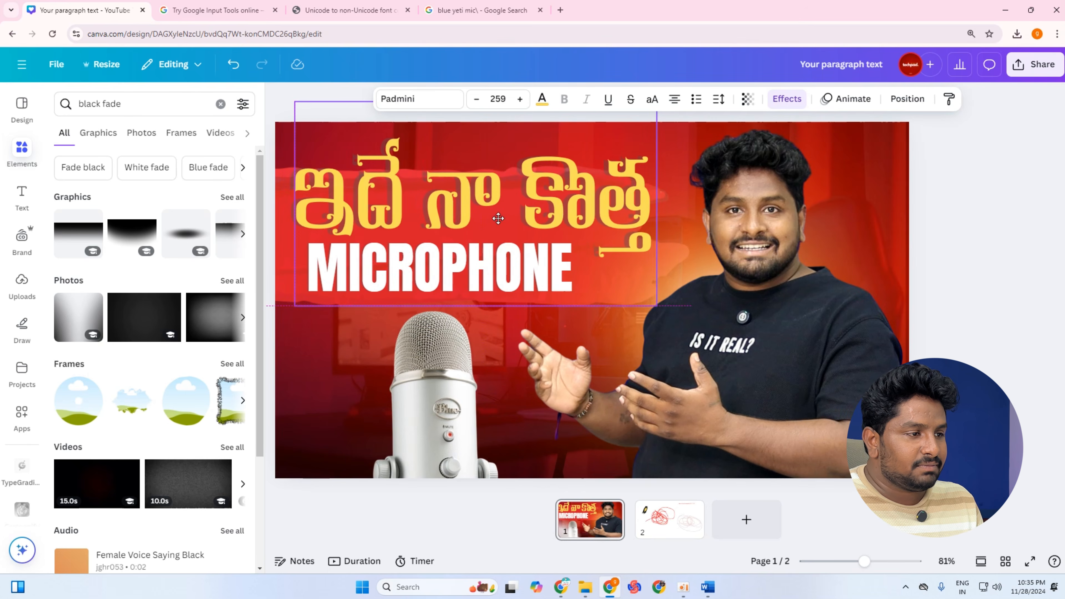
drag(656, 305, 623, 282)
click(978, 272)
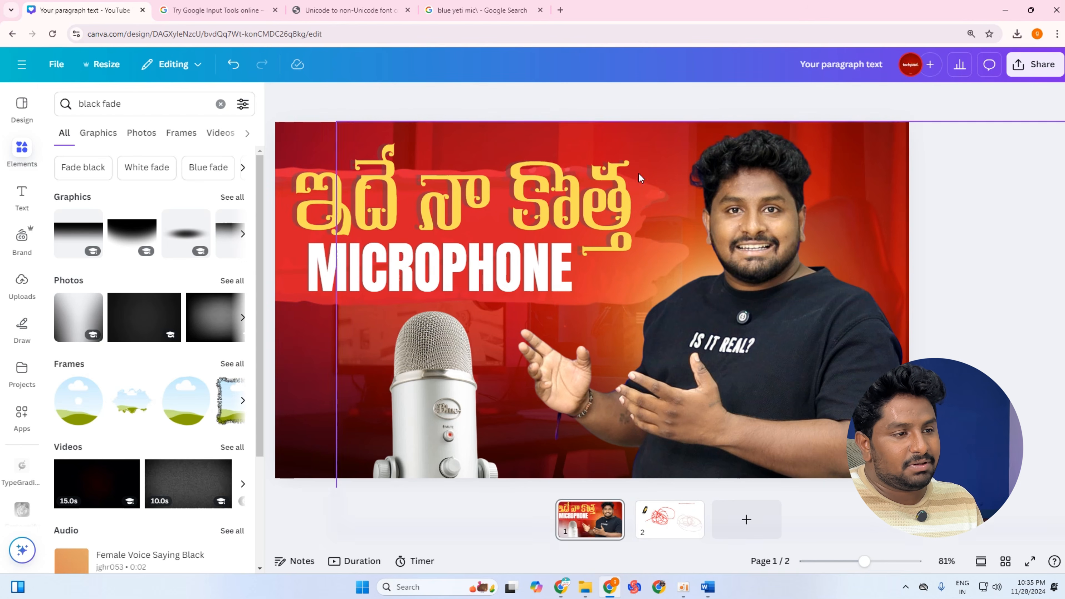
Tilt the microphone clockwise and move it into the page's lower-left corner with its base off the page.
scroll(718, 169, down, 3)
scroll(496, 372, up, 1)
click(442, 379)
mouse_move(442, 379)
mouse_down()
mouse_move(478, 393)
mouse_move(434, 394)
mouse_up()
drag(570, 287, 513, 344)
drag(487, 441, 551, 451)
scroll(491, 391, down, 2)
drag(496, 408, 470, 415)
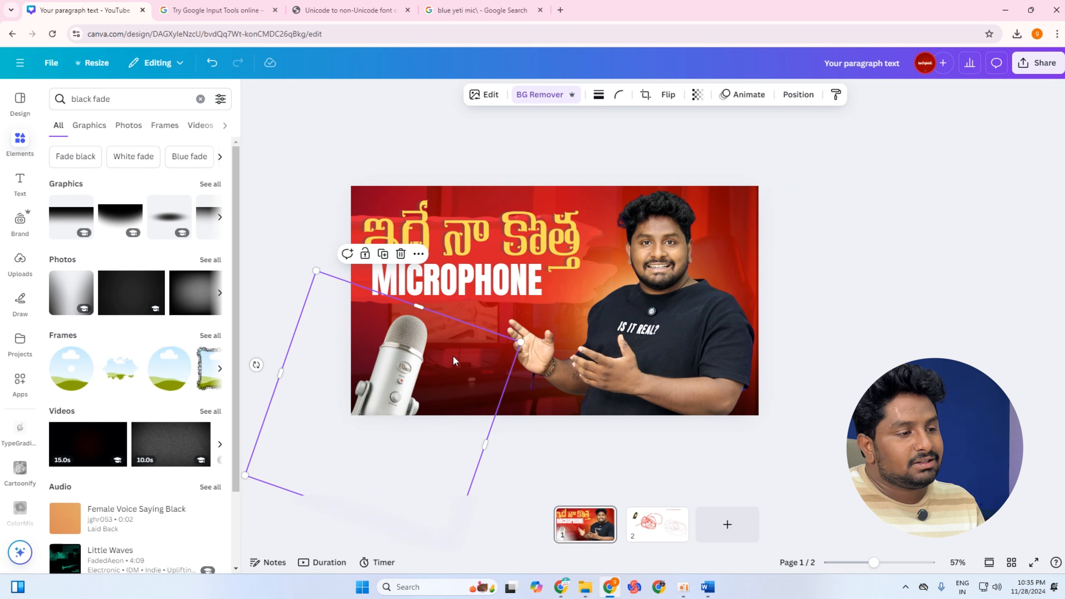
drag(453, 360, 429, 352)
Bring the tilted microphone to the front of all layers and nudge it slightly higher in the page's lower-left corner.
click(798, 94)
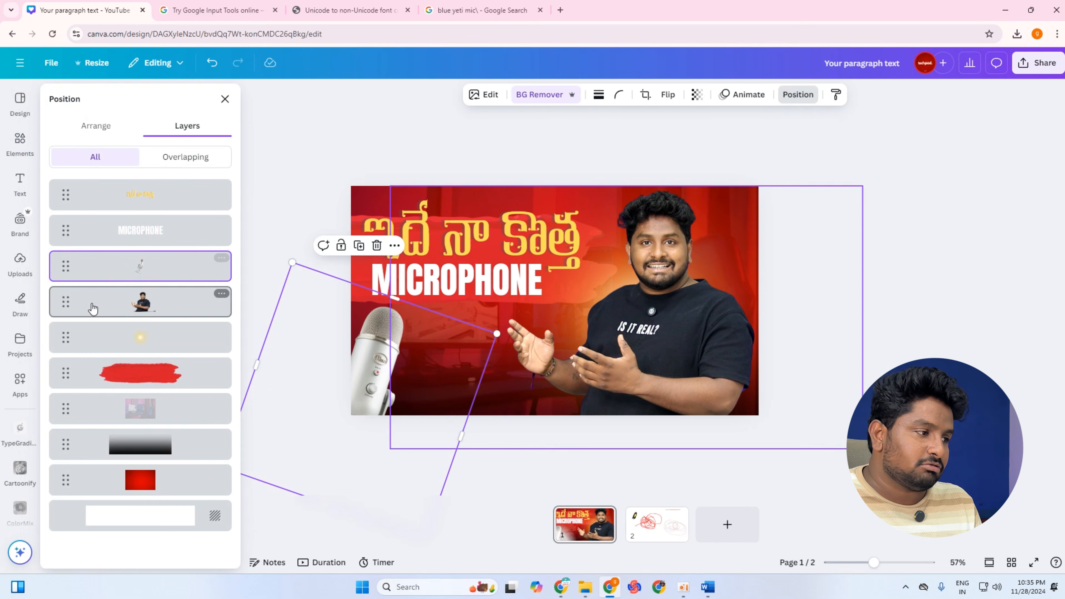
drag(64, 267, 71, 194)
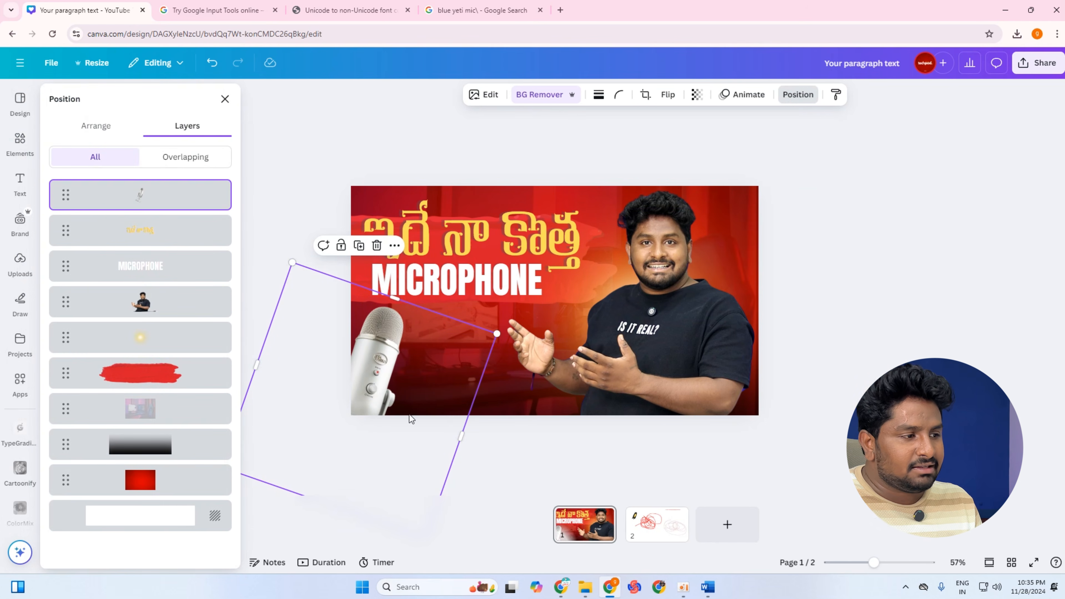
drag(405, 403, 405, 402)
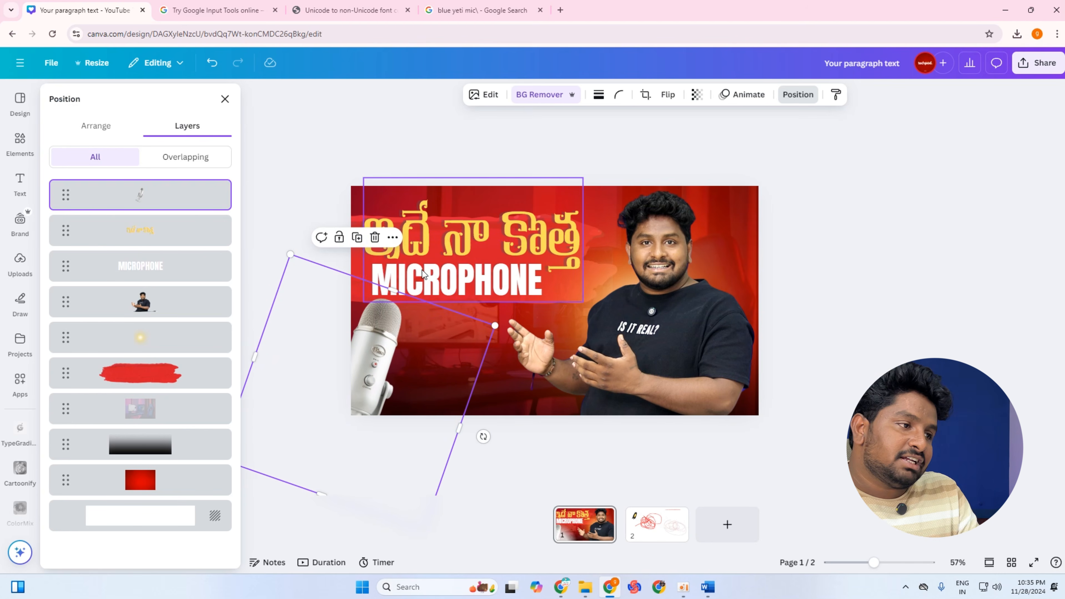
Try to blur the entire microphone with the blur brush at size 100 and intensity 25.
click(481, 96)
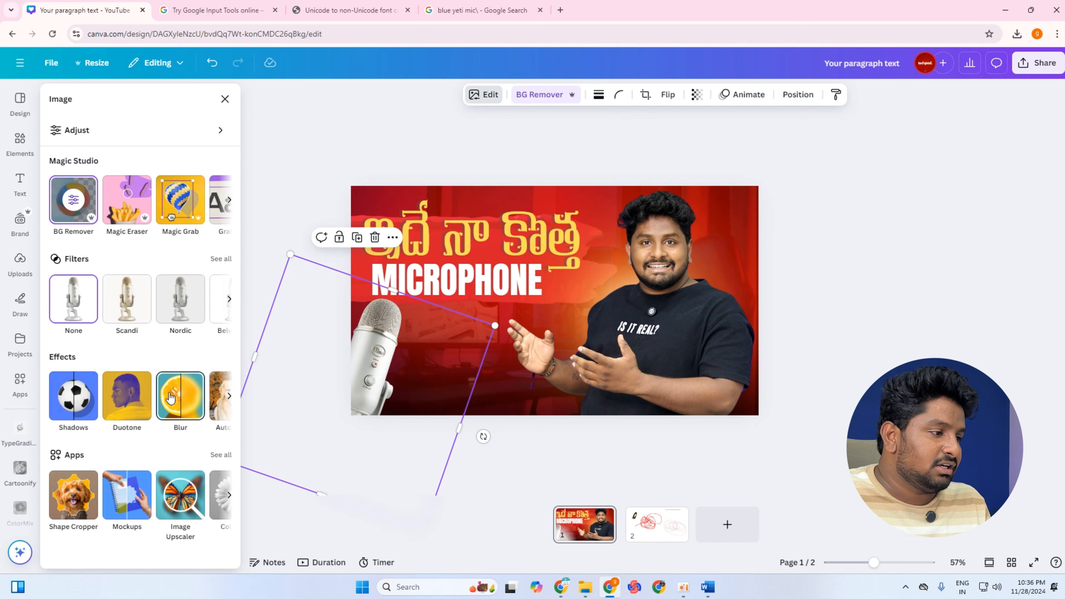
click(170, 397)
drag(86, 224, 256, 231)
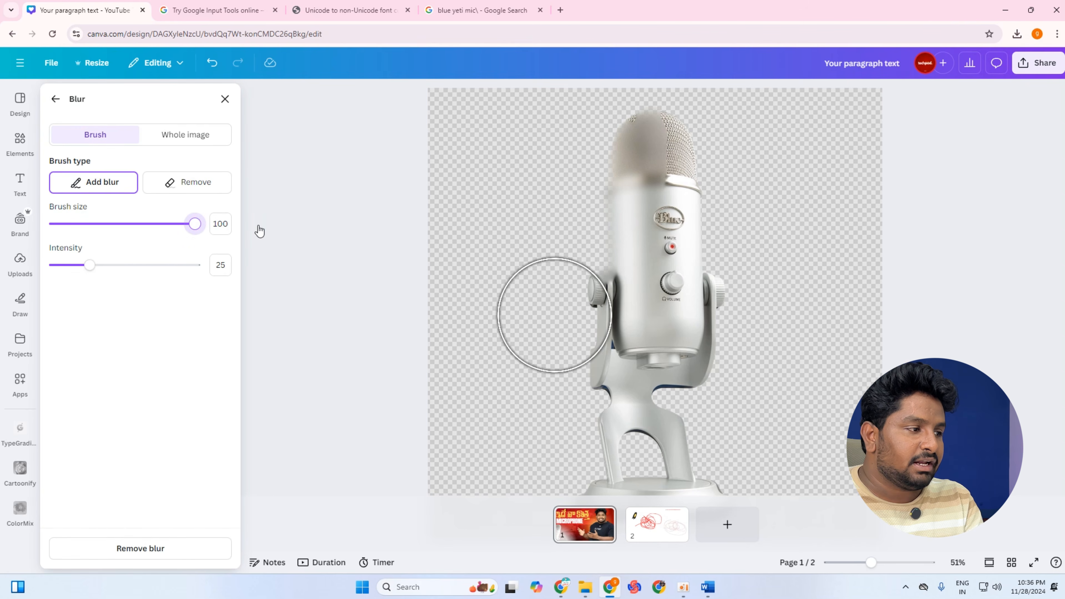
mouse_move(633, 349)
mouse_down()
mouse_move(654, 119)
mouse_move(661, 440)
mouse_move(690, 500)
mouse_move(687, 520)
mouse_move(616, 321)
mouse_move(661, 155)
mouse_move(678, 184)
mouse_move(629, 259)
mouse_up()
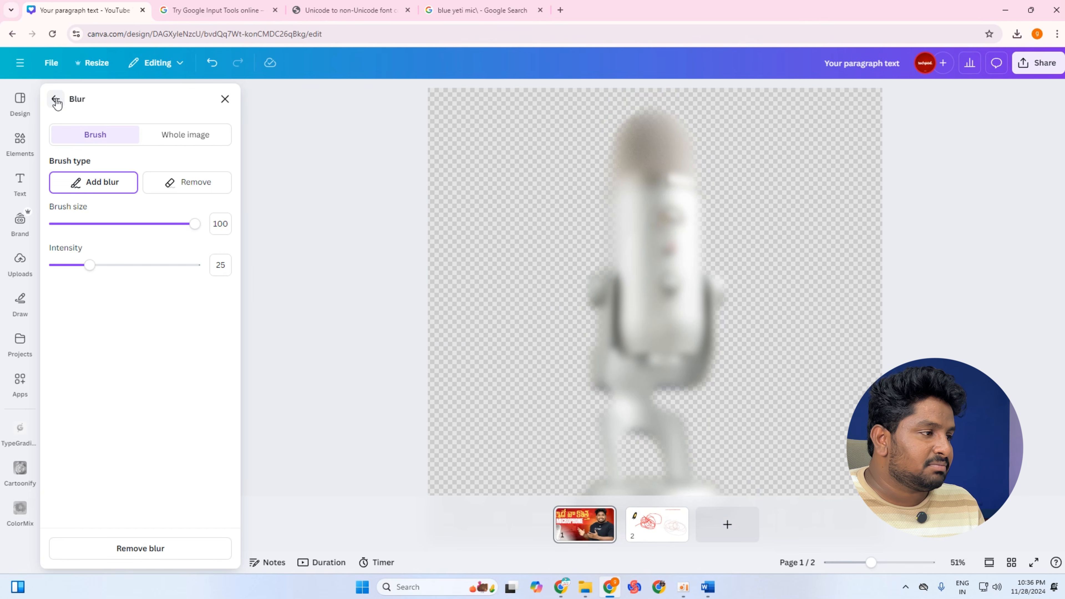
click(225, 99)
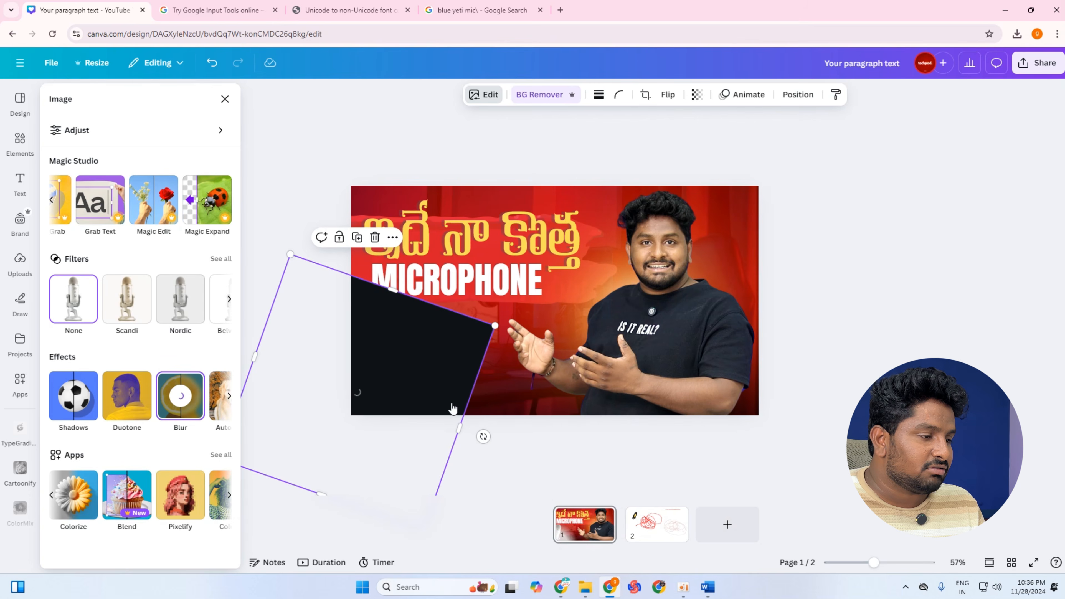
mouse_move(448, 391)
mouse_down()
mouse_move(468, 391)
mouse_move(447, 387)
mouse_up()
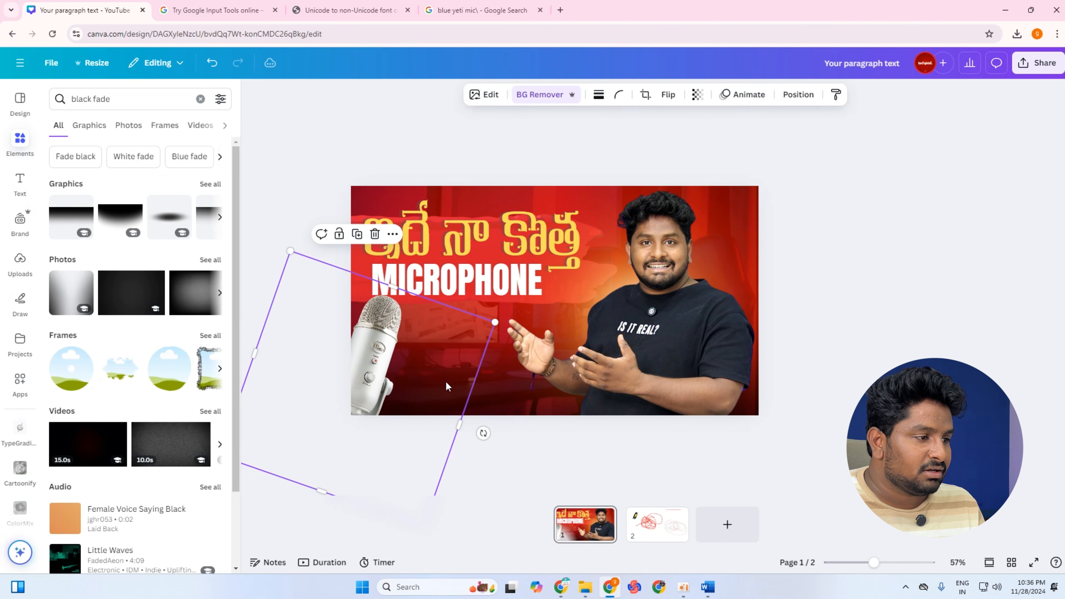
Blur the entire microphone and place it enlarged in the page's lower-left corner with its base off the page.
mouse_move(394, 359)
mouse_down()
mouse_move(373, 344)
mouse_move(402, 372)
mouse_move(399, 362)
mouse_up()
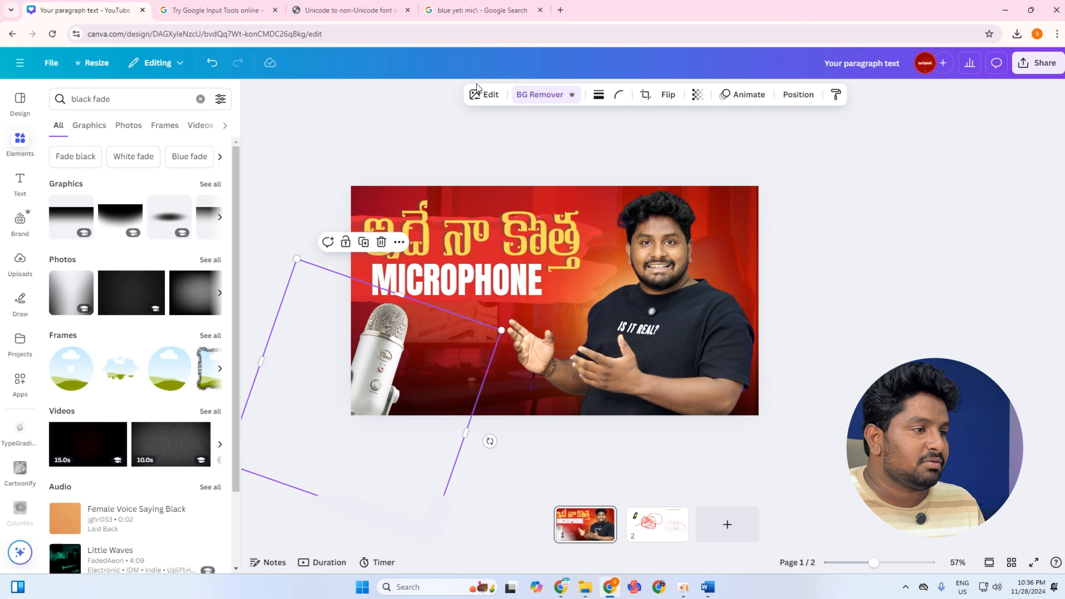
click(484, 95)
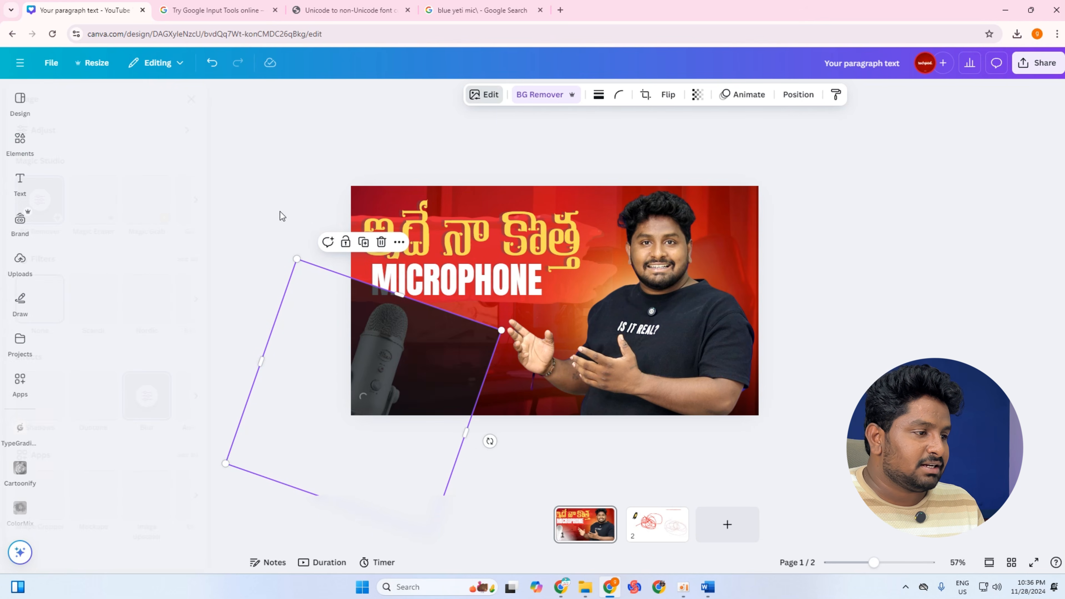
drag(434, 352, 610, 282)
drag(487, 358, 433, 407)
click(841, 285)
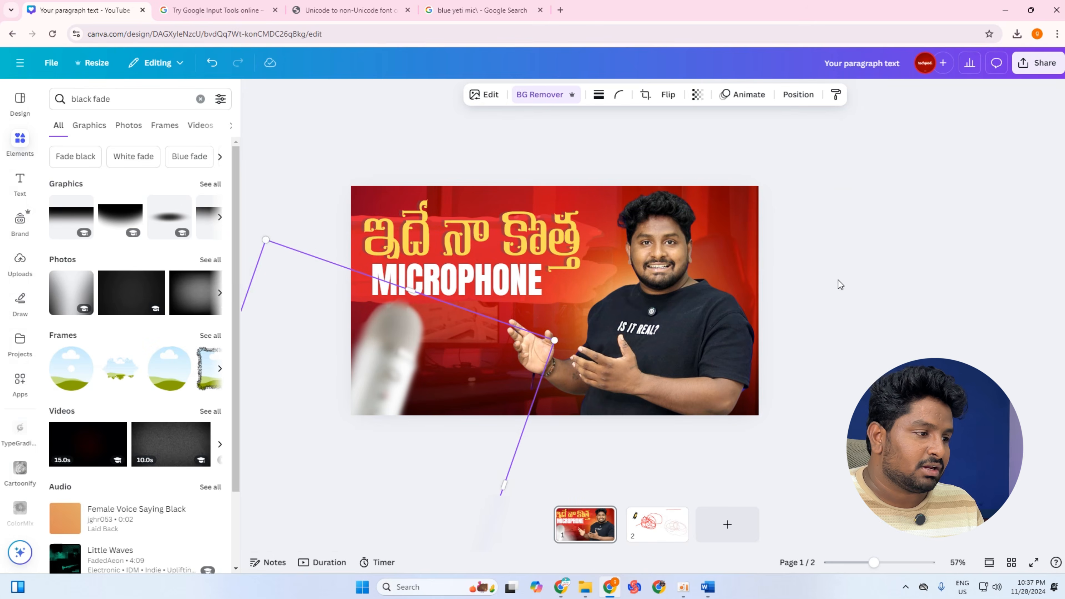
Shift the man's photo slightly left and move the blurred microphone to the page's right edge, partly off the page.
click(19, 145)
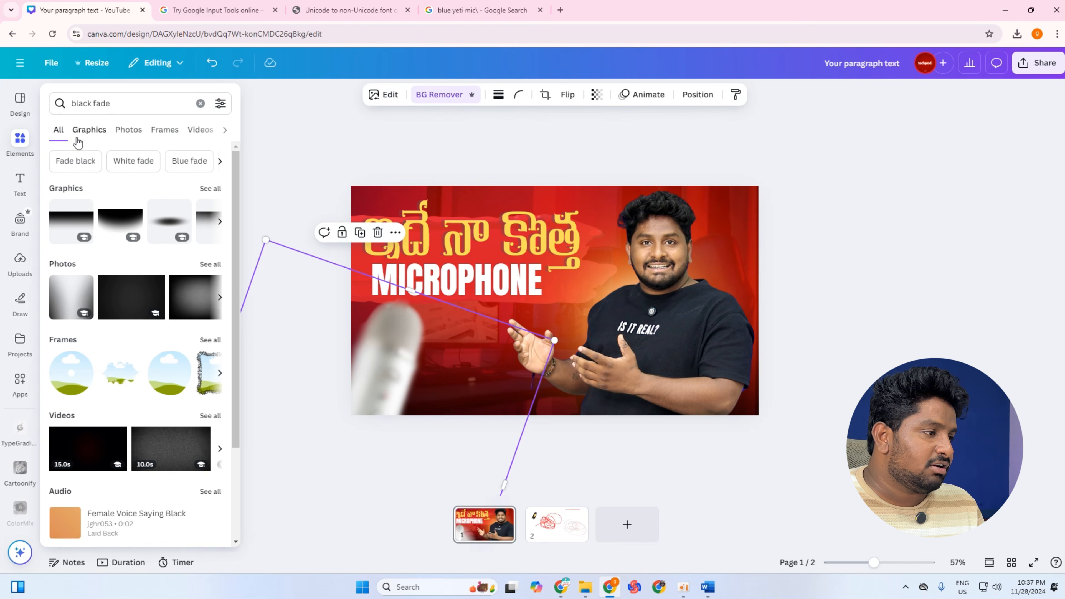
drag(663, 320, 659, 320)
click(373, 386)
drag(454, 372, 826, 341)
Add the sharp microphone cut-out from the uploads and place it enlarged below the MICROPHONE title, its base off the page.
click(20, 263)
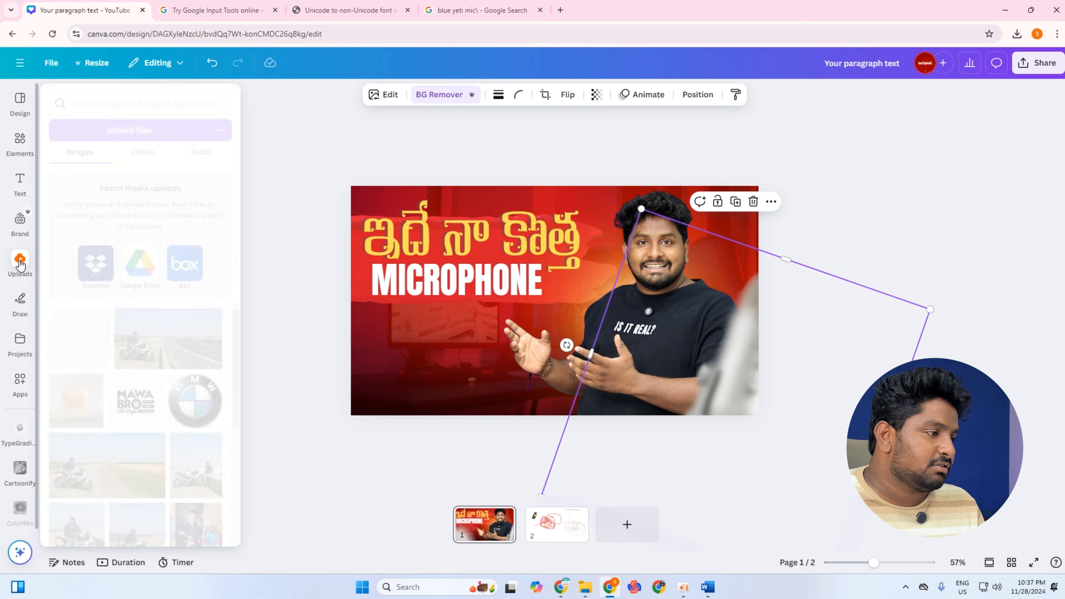
drag(86, 335, 484, 425)
drag(516, 321, 597, 241)
drag(502, 413, 475, 469)
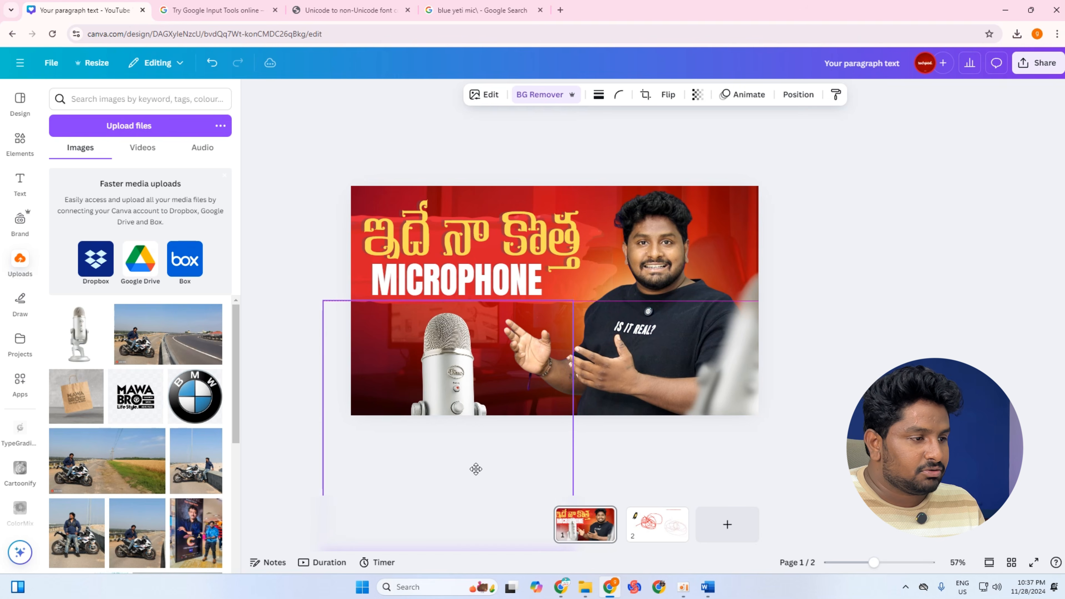
click(832, 219)
Duplicate the blurred microphone from the right edge and place the copy in the page's lower-left part.
click(735, 353)
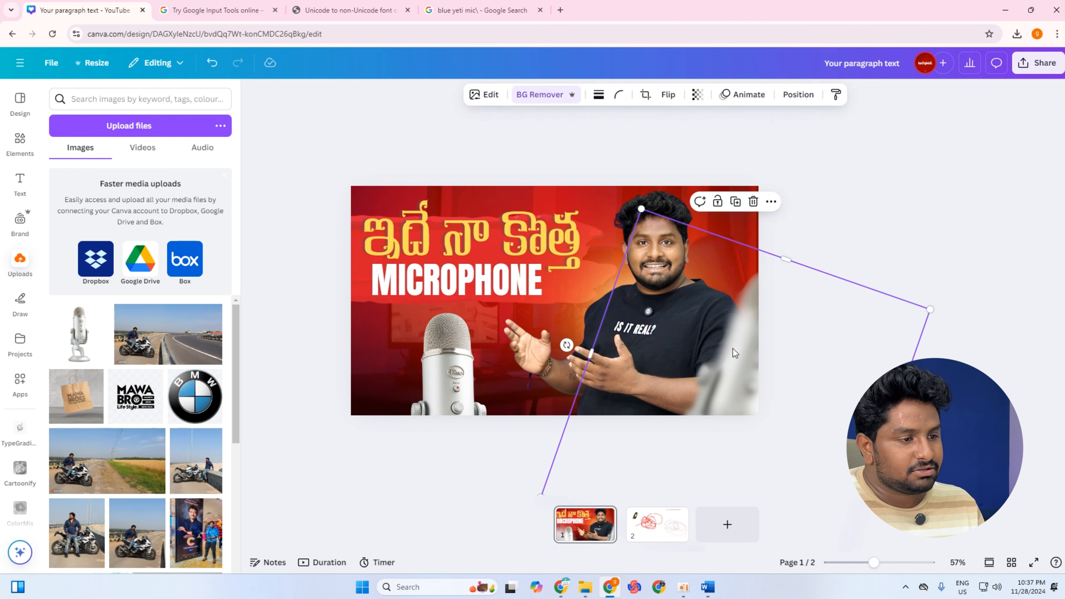
drag(782, 339, 361, 390)
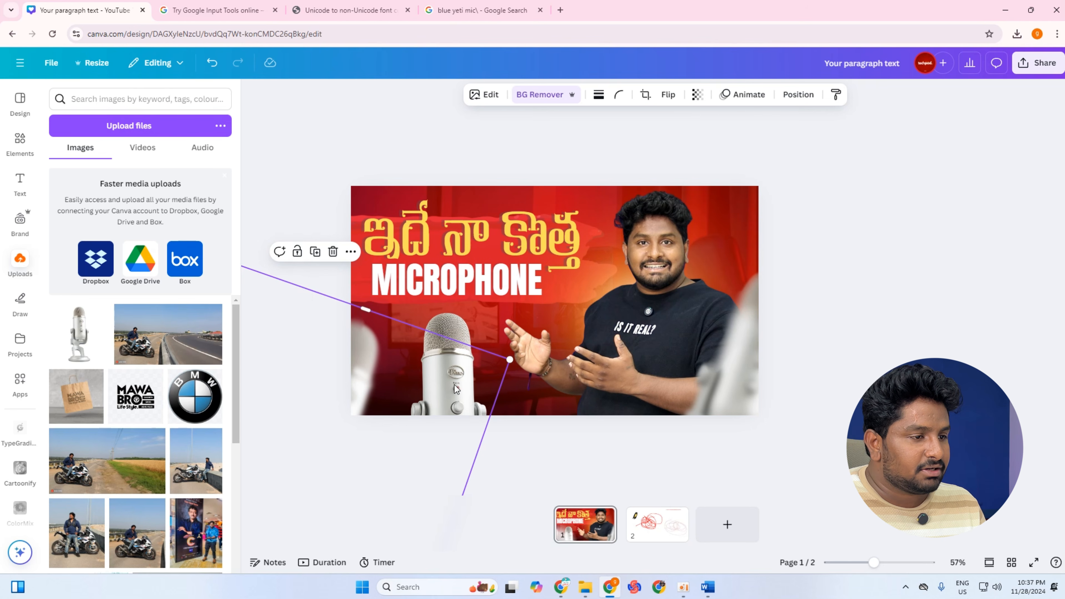
scroll(451, 326, down, 3)
drag(381, 377, 433, 404)
drag(370, 239, 336, 351)
scroll(463, 337, down, 5)
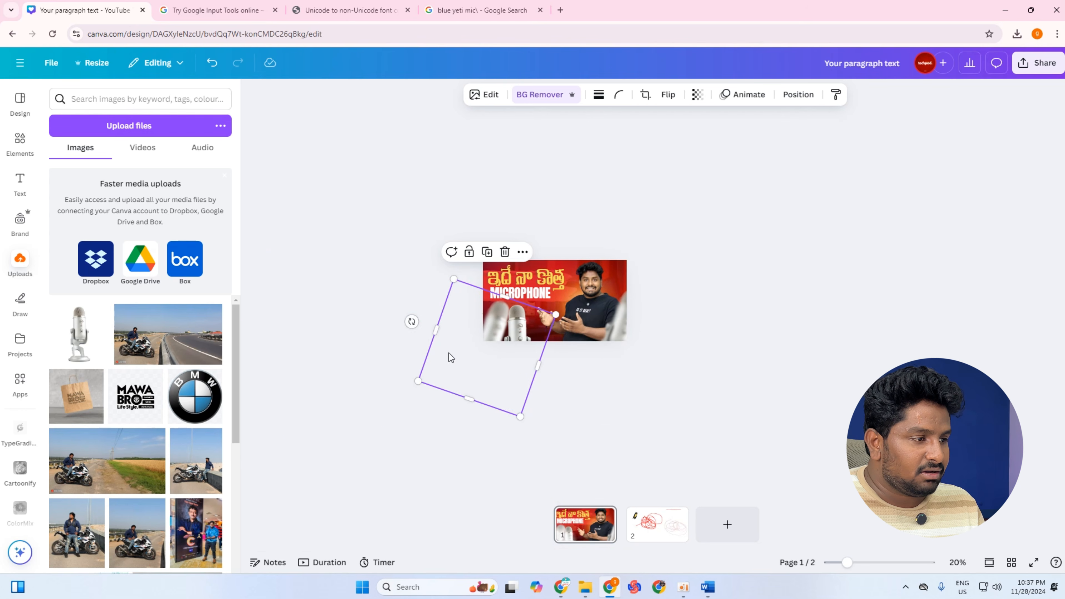
Tilt the left blurred microphone copy counterclockwise and enlarge it so it frames the page's left edge.
drag(412, 321, 432, 391)
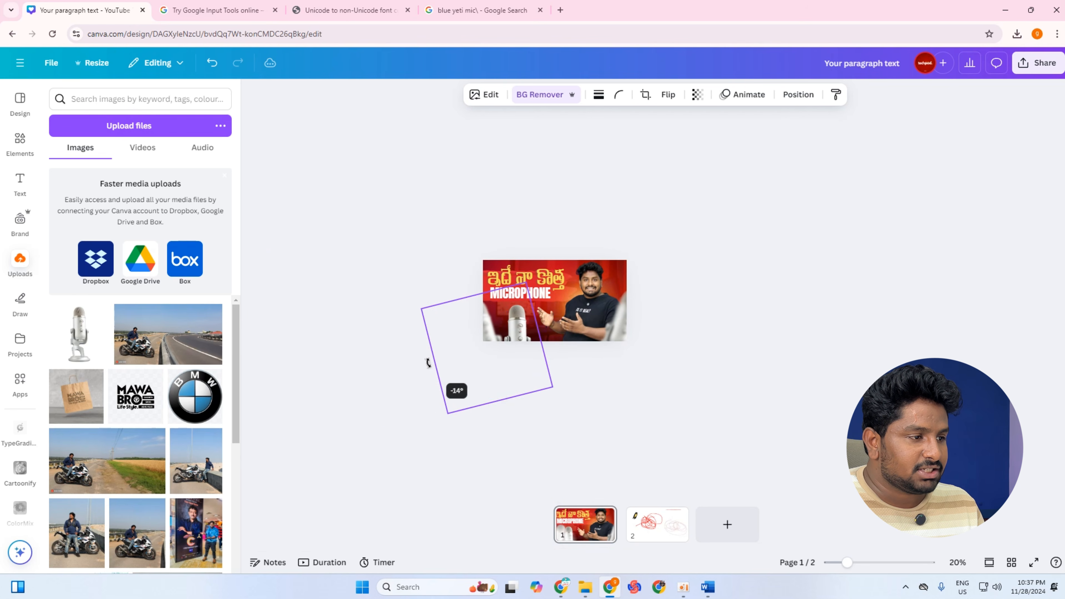
mouse_move(499, 359)
mouse_down()
mouse_move(504, 373)
mouse_move(486, 362)
mouse_up()
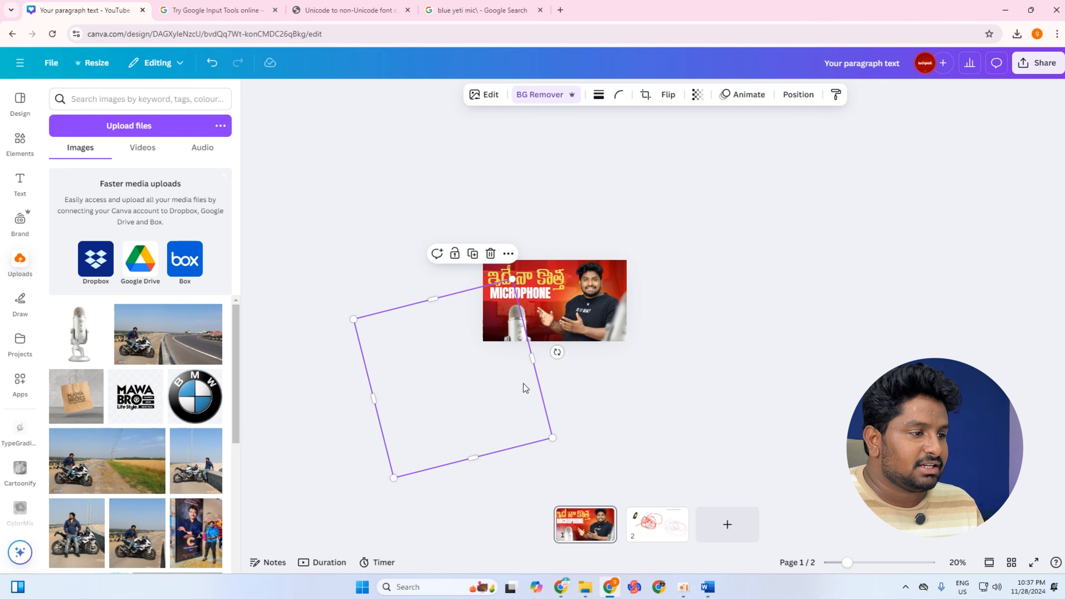
drag(526, 388, 550, 380)
drag(539, 375, 537, 365)
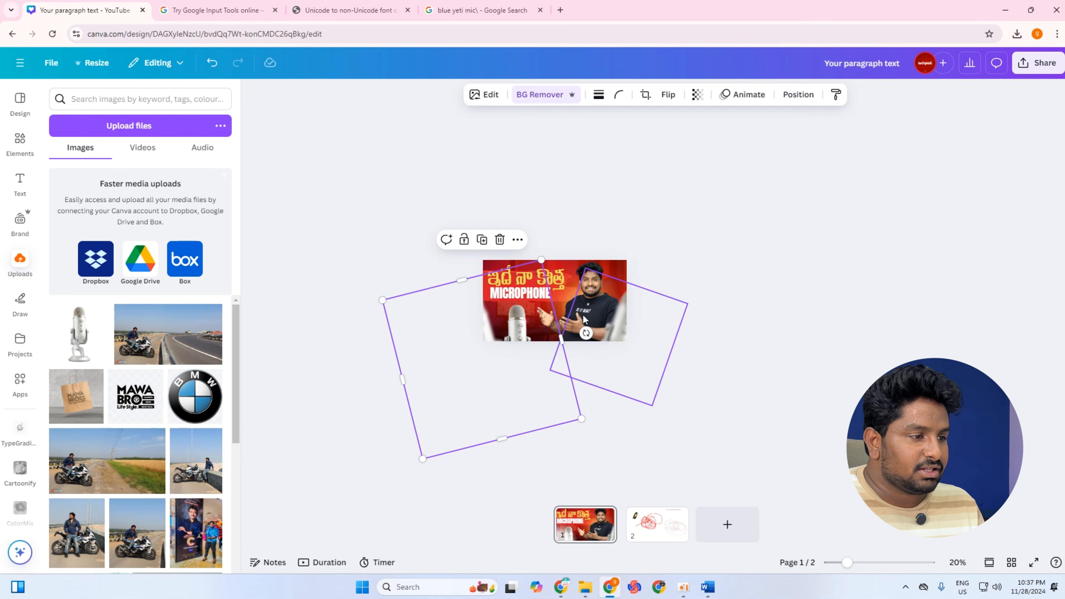
drag(587, 333, 541, 350)
click(840, 293)
Nudge the enlarged blurred microphone copy slightly further towards the page's left edge.
scroll(744, 310, up, 3)
scroll(743, 309, up, 3)
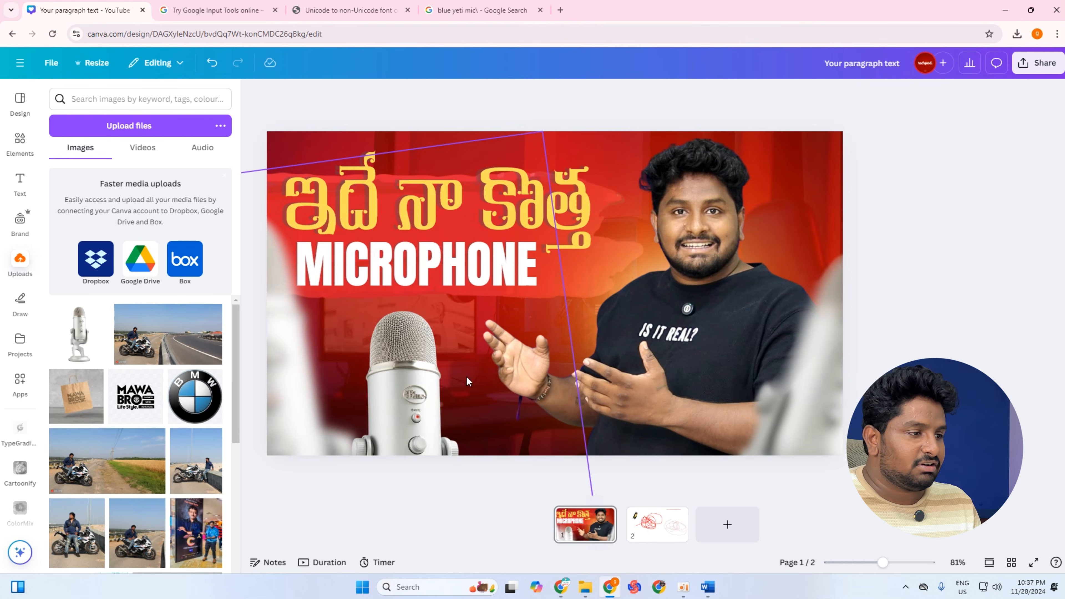
key(ctrl+minus)
mouse_move(484, 370)
mouse_down()
mouse_move(493, 380)
mouse_move(478, 374)
mouse_up()
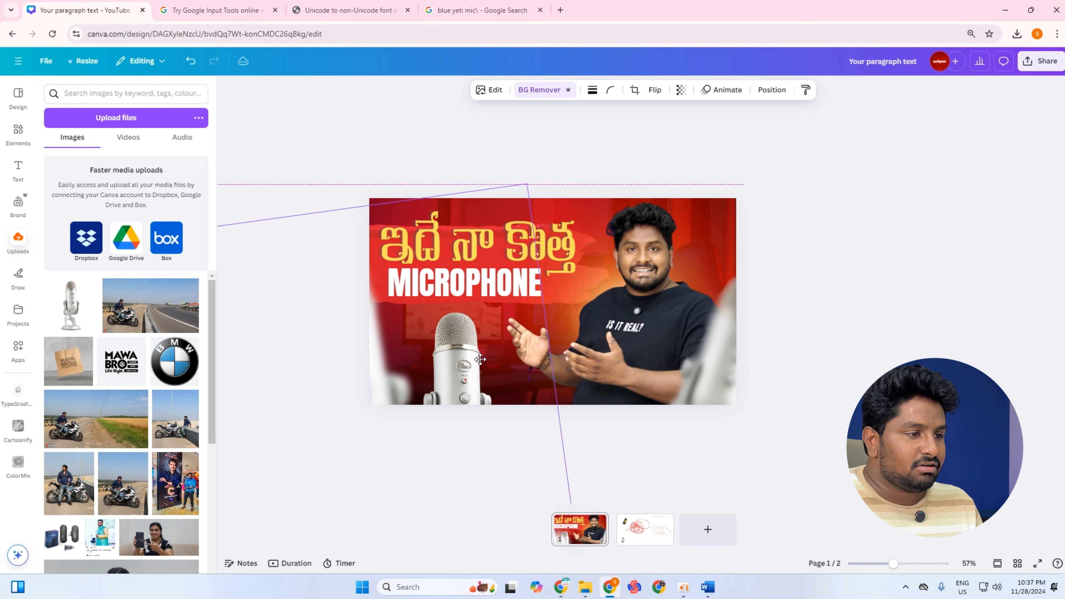
click(853, 256)
scroll(810, 196, up, 5)
scroll(809, 197, down, 5)
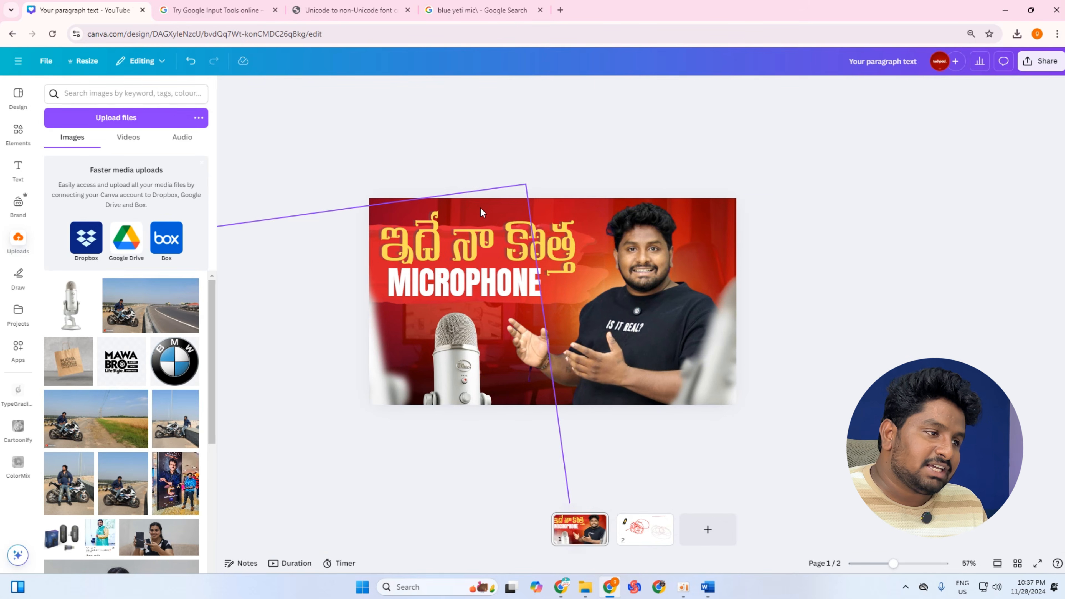
scroll(834, 264, up, 2)
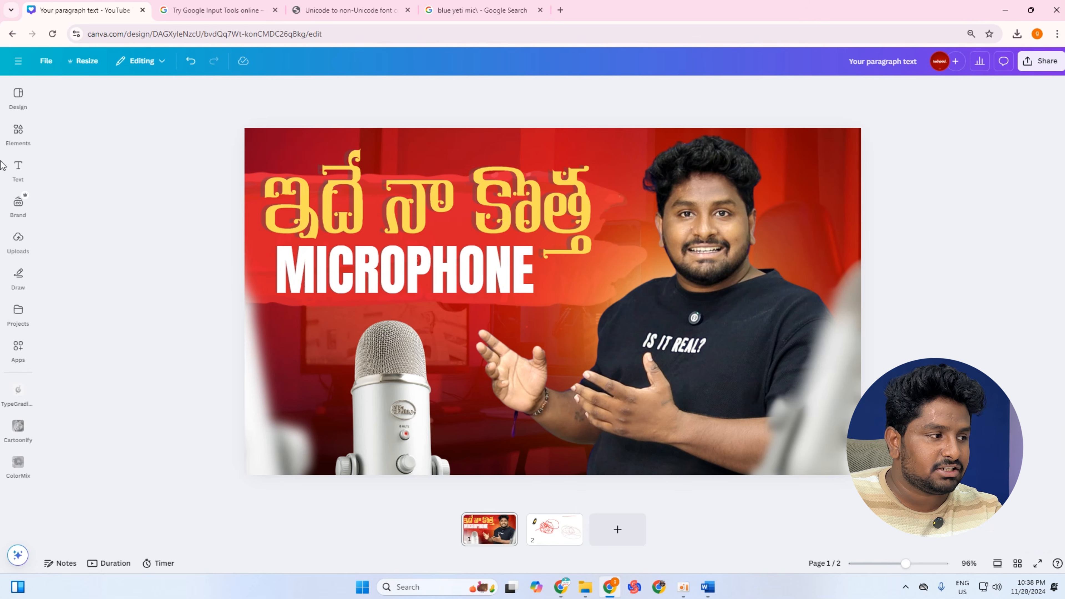
Add a text box reading "TELUGU TECHPAD" to the thumbnail.
click(18, 168)
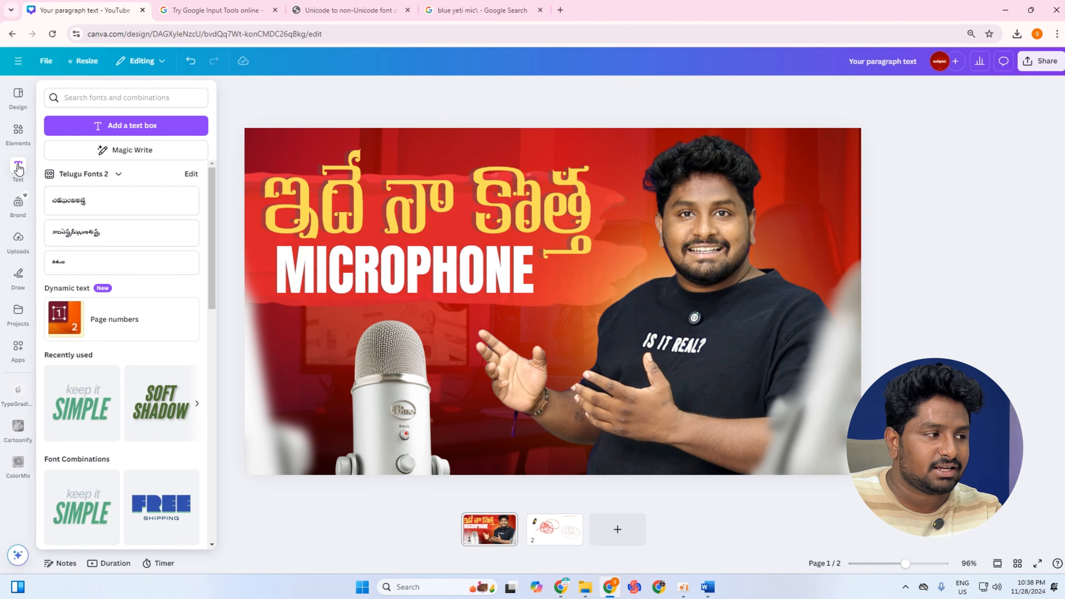
click(126, 125)
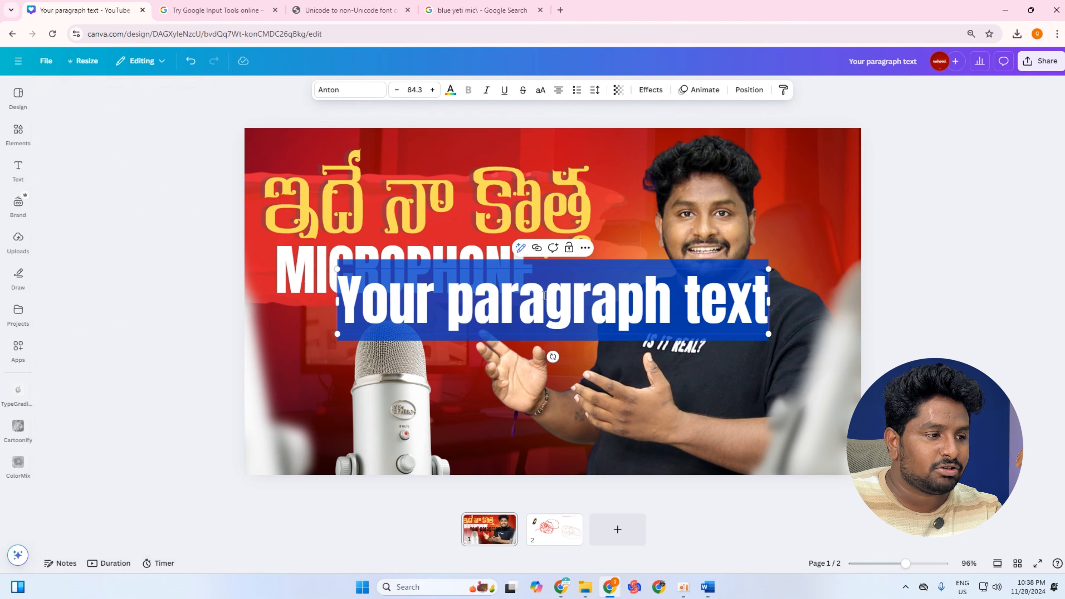
triple_click(544, 296)
text(T)
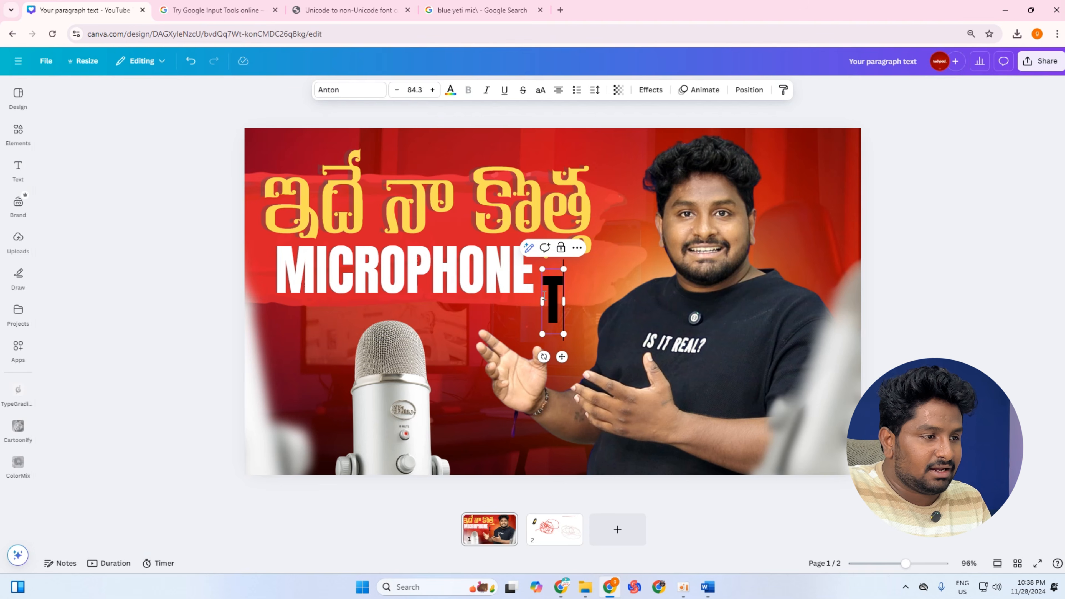
text(ELY)
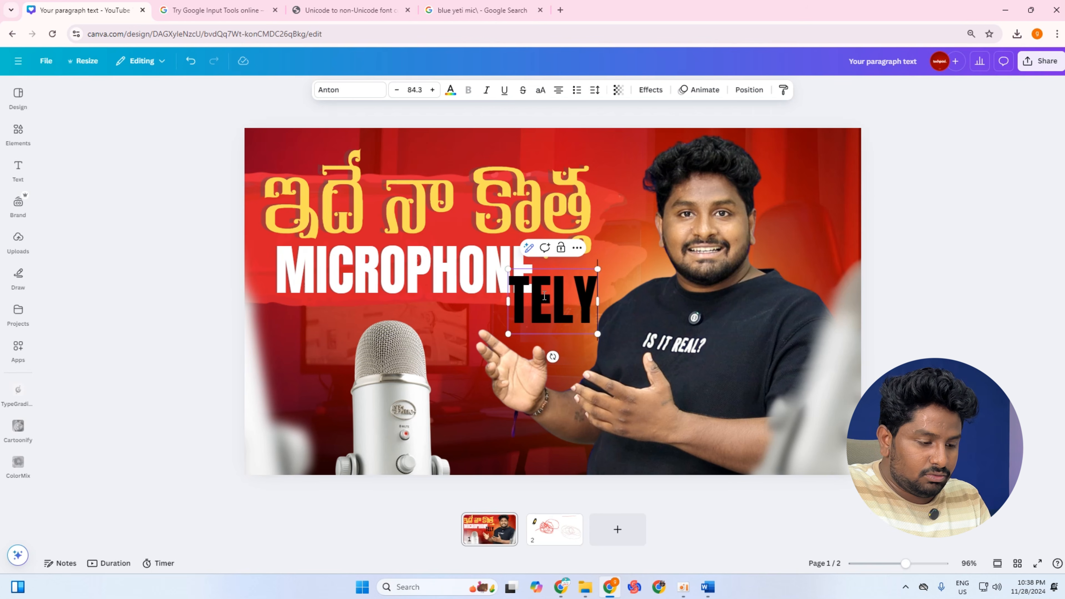
key(BackSpace)
text(UGU)
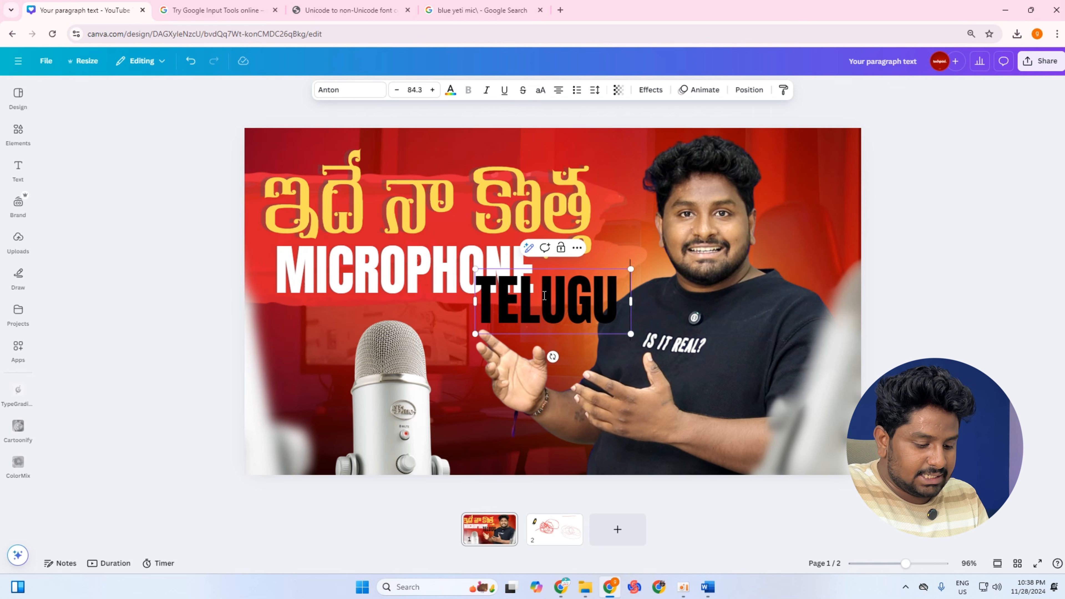
text( TECH)
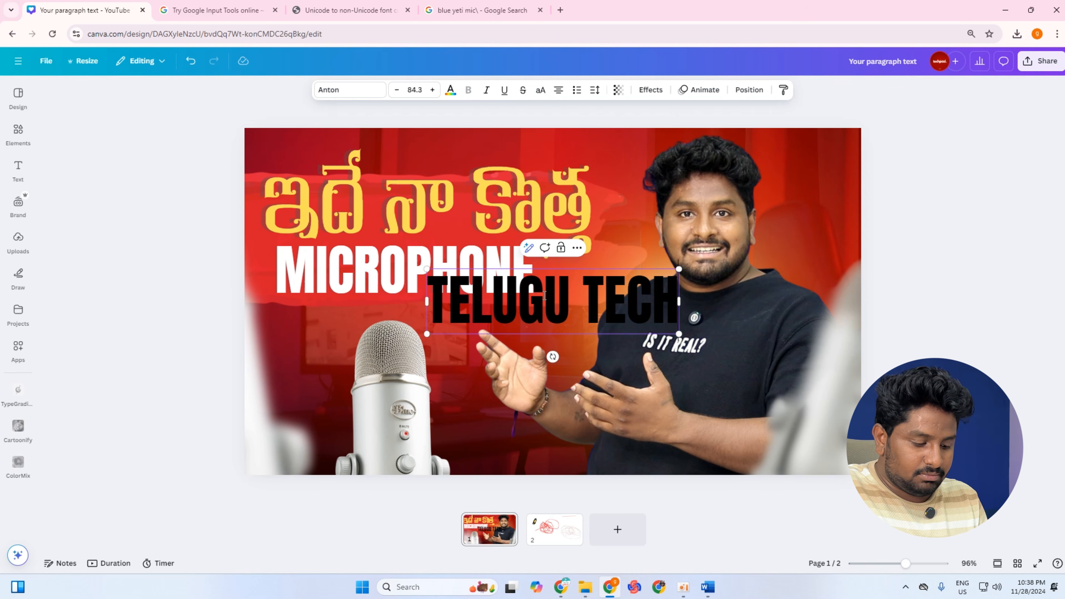
text(PA)
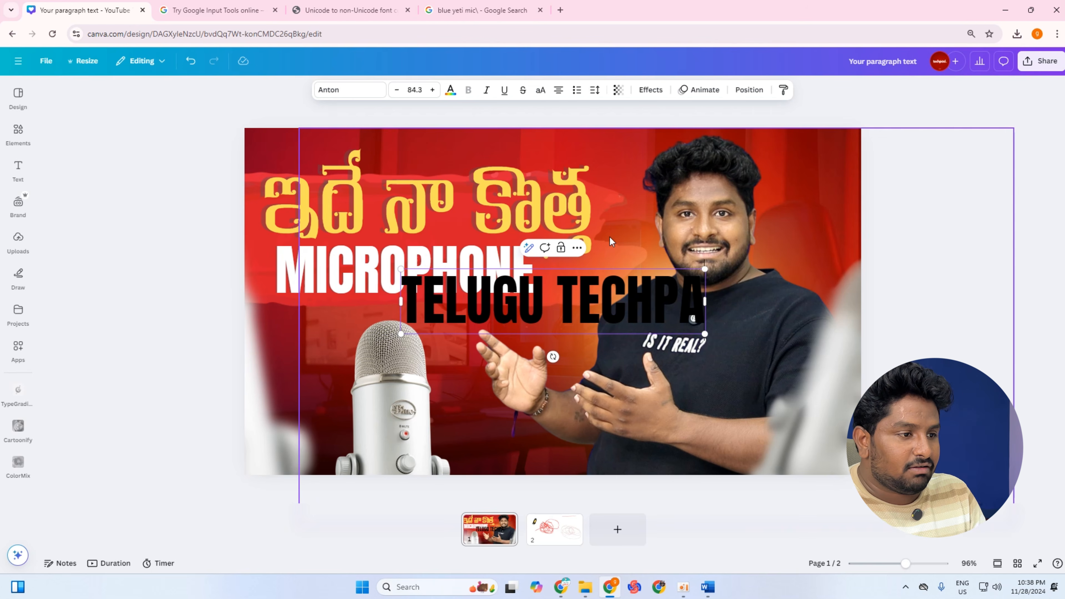
text(D)
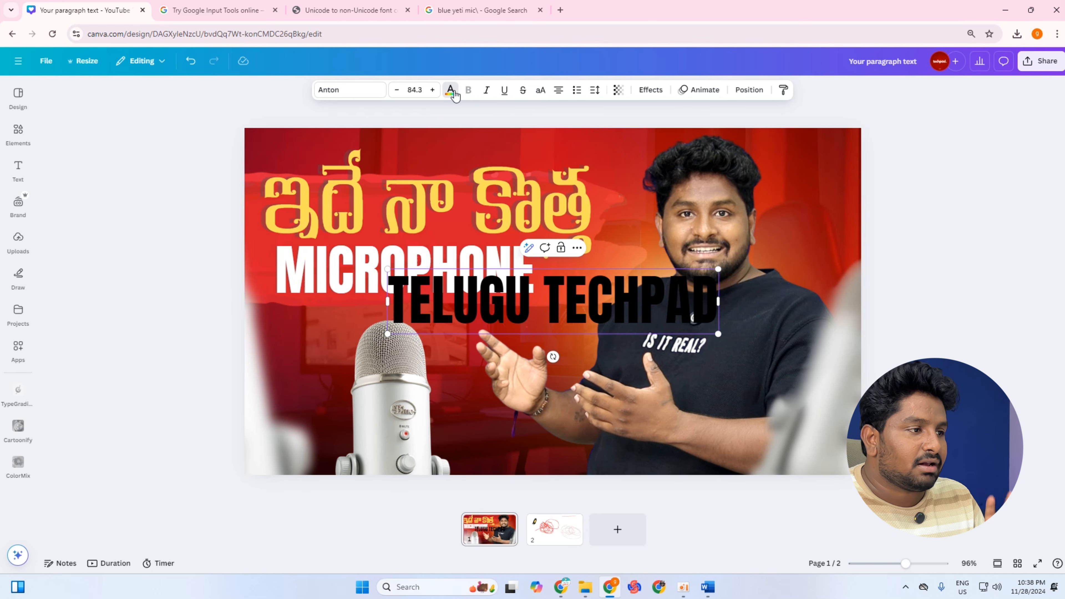
Recolour the TELUGU TECHPAD text white using the document colours.
click(452, 90)
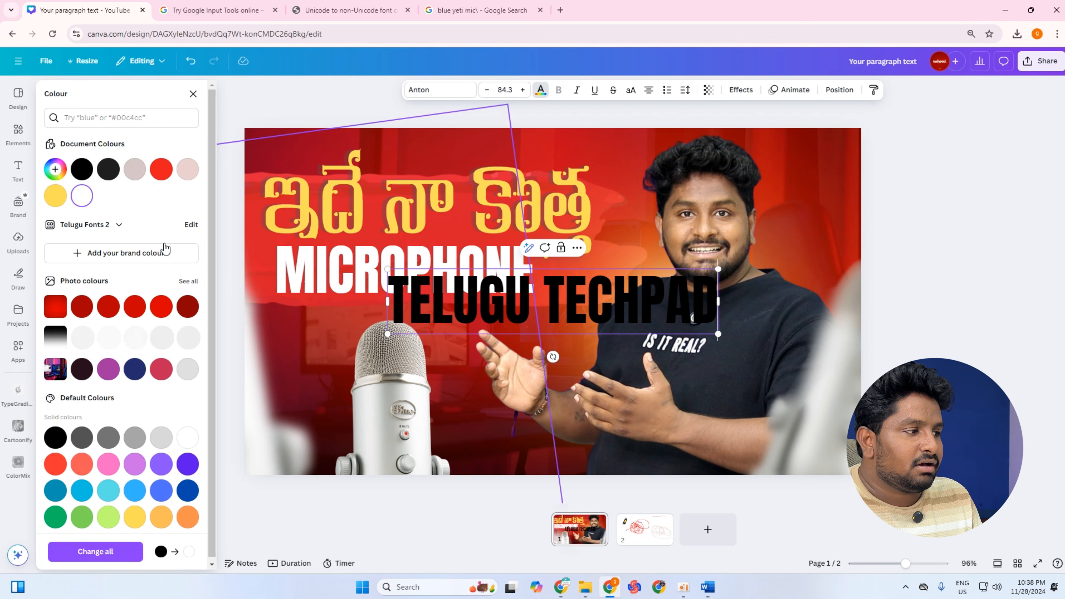
click(650, 319)
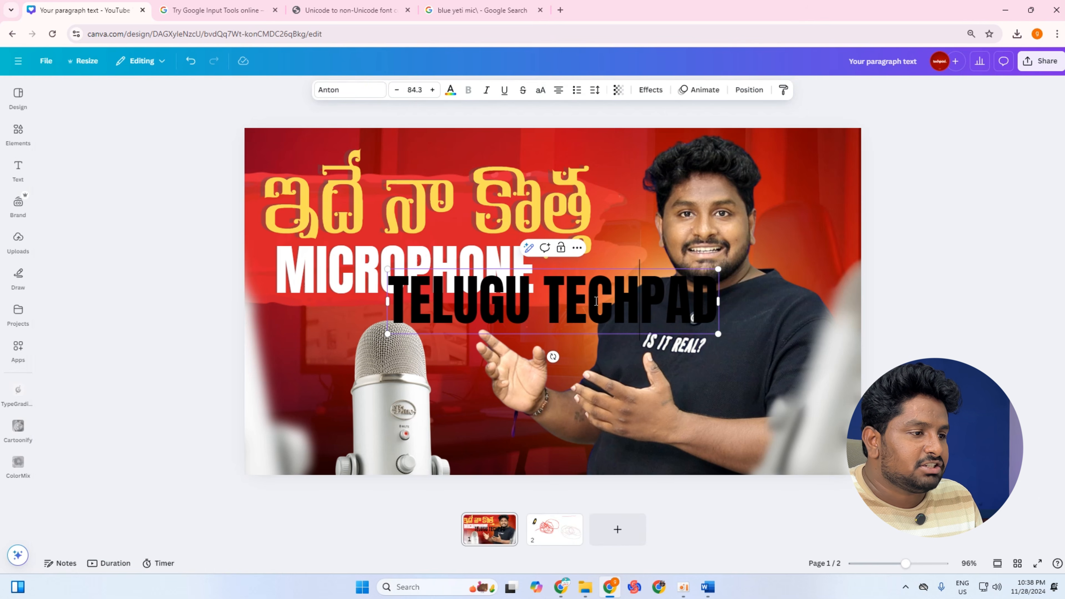
key(Escape)
click(642, 320)
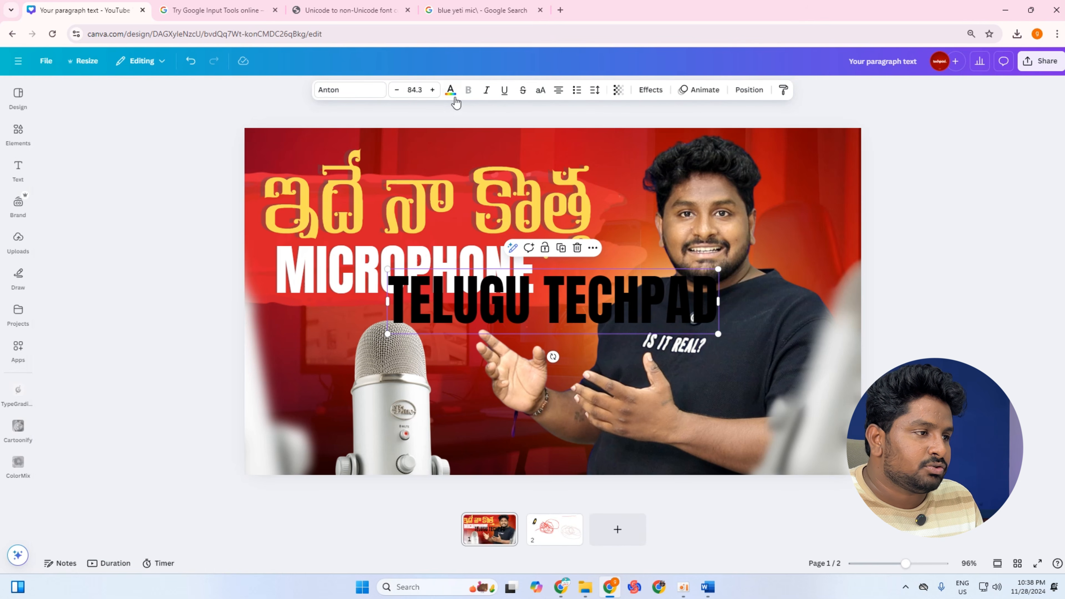
click(453, 91)
click(84, 198)
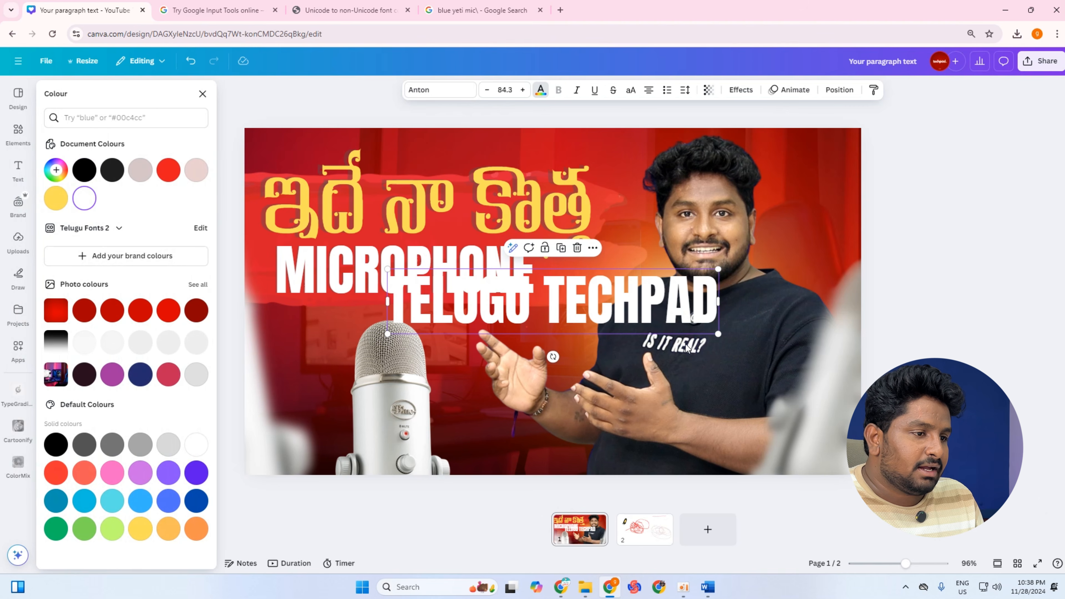
Shrink the TELUGU TECHPAD text to about size 16.7 above the Telugu heading, with letter spacing of 800.
drag(719, 334, 483, 147)
click(685, 90)
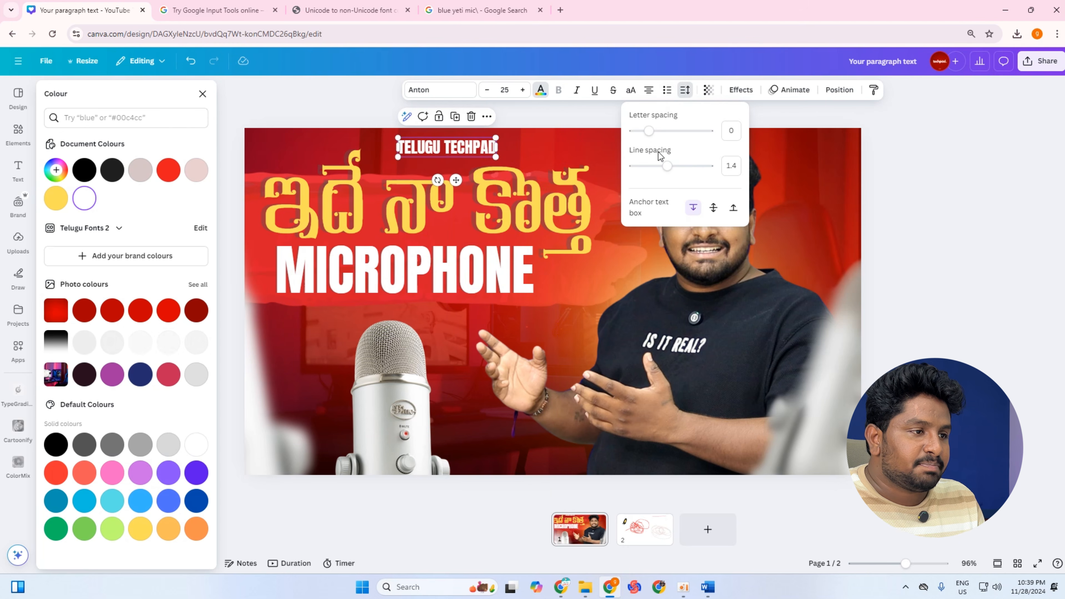
drag(649, 130, 710, 134)
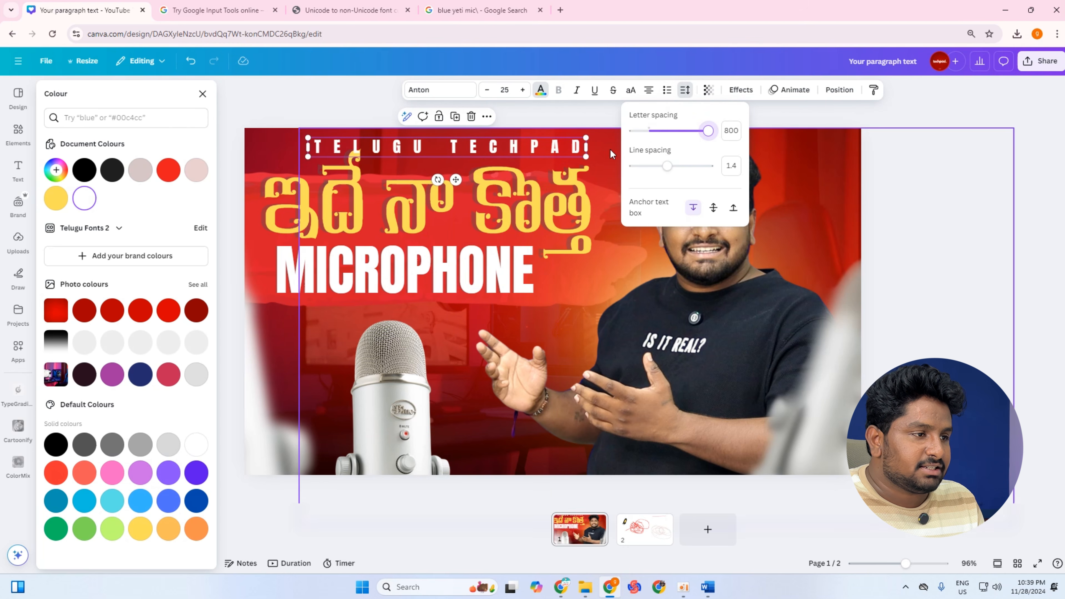
drag(569, 156, 547, 140)
click(997, 202)
Change the font of the TELUGU TECHPAD text to League Spartan.
double_click(554, 142)
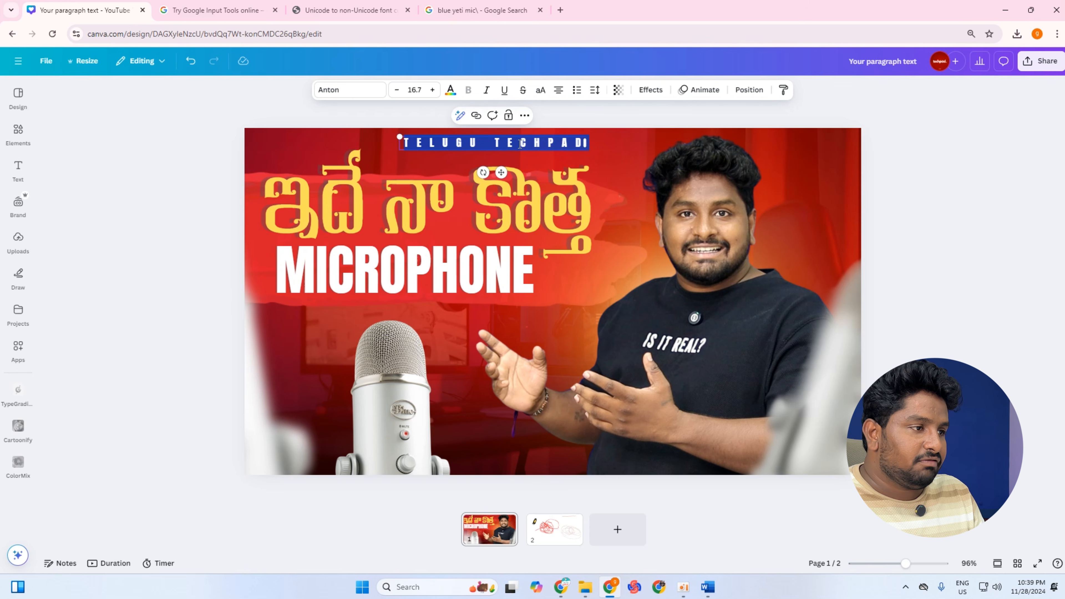
click(352, 90)
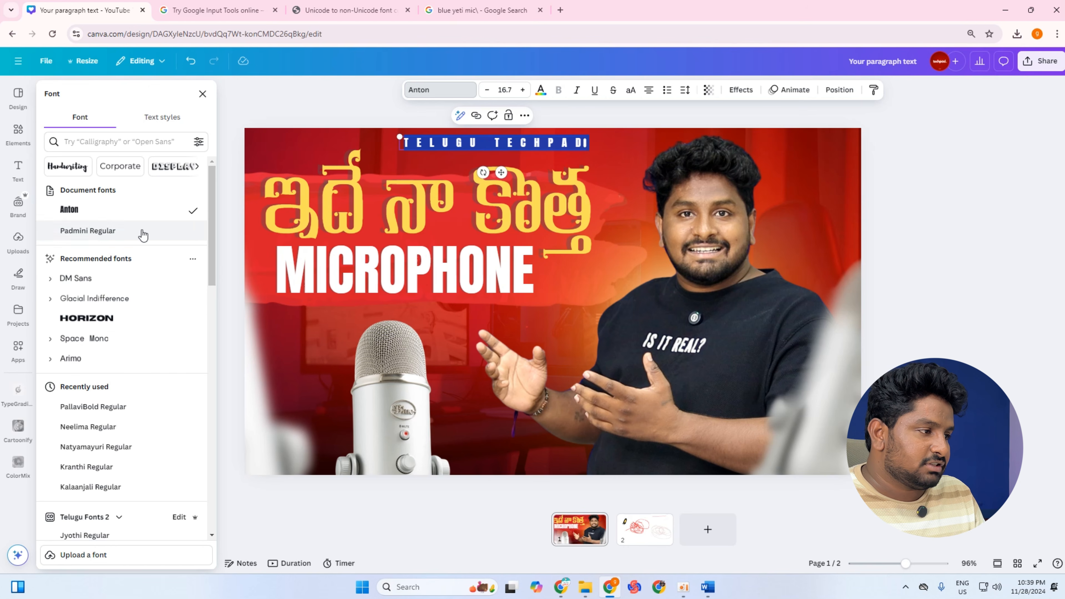
scroll(143, 235, down, 4)
scroll(110, 347, up, 3)
scroll(133, 307, down, 10)
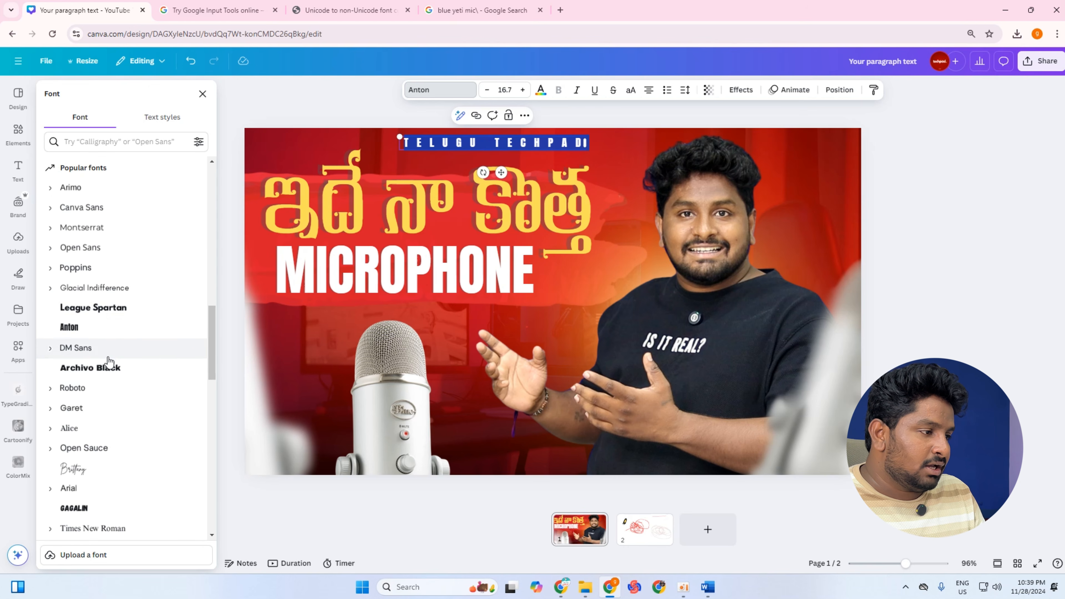
click(126, 308)
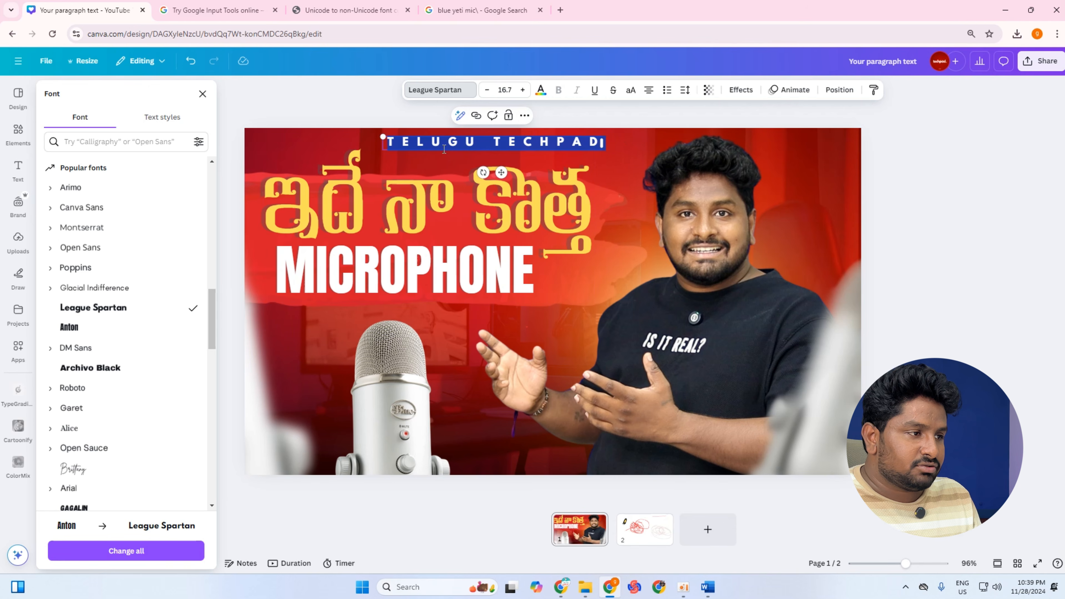
Reduce the TELUGU TECHPAD text to about size 13.1 and set its line spacing to 0.92.
drag(388, 143, 430, 140)
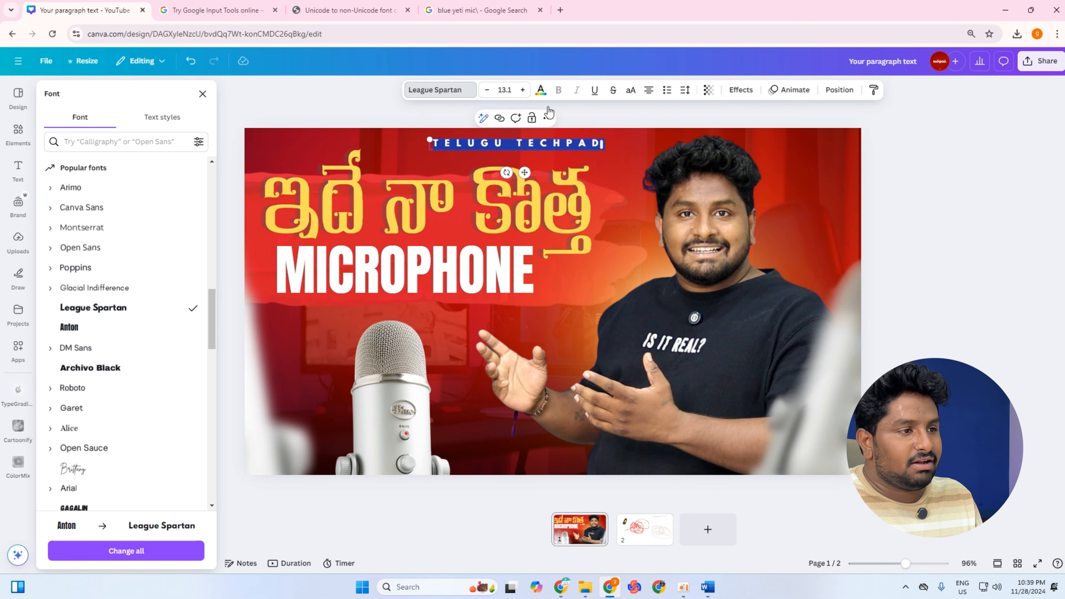
click(685, 93)
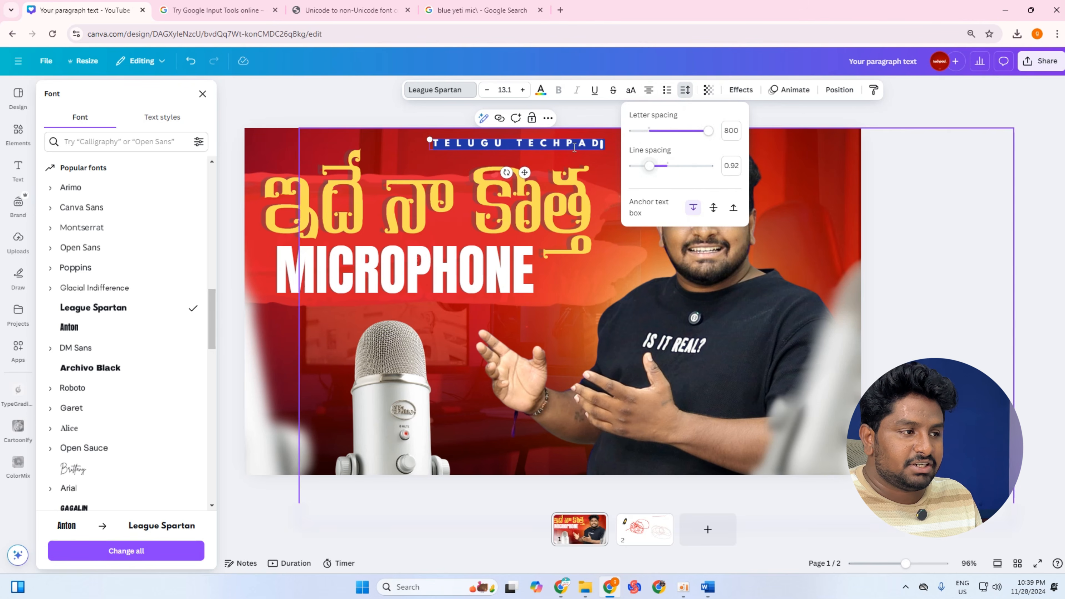
click(438, 108)
click(203, 94)
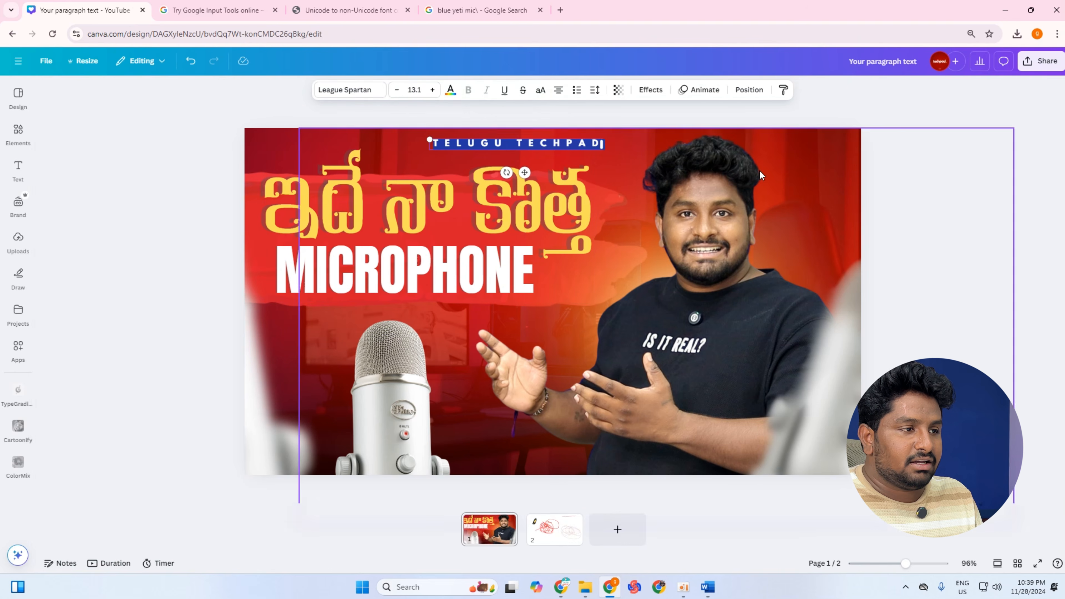
click(212, 143)
Set the transparency of the TELUGU TECHPAD text to 56.
click(560, 145)
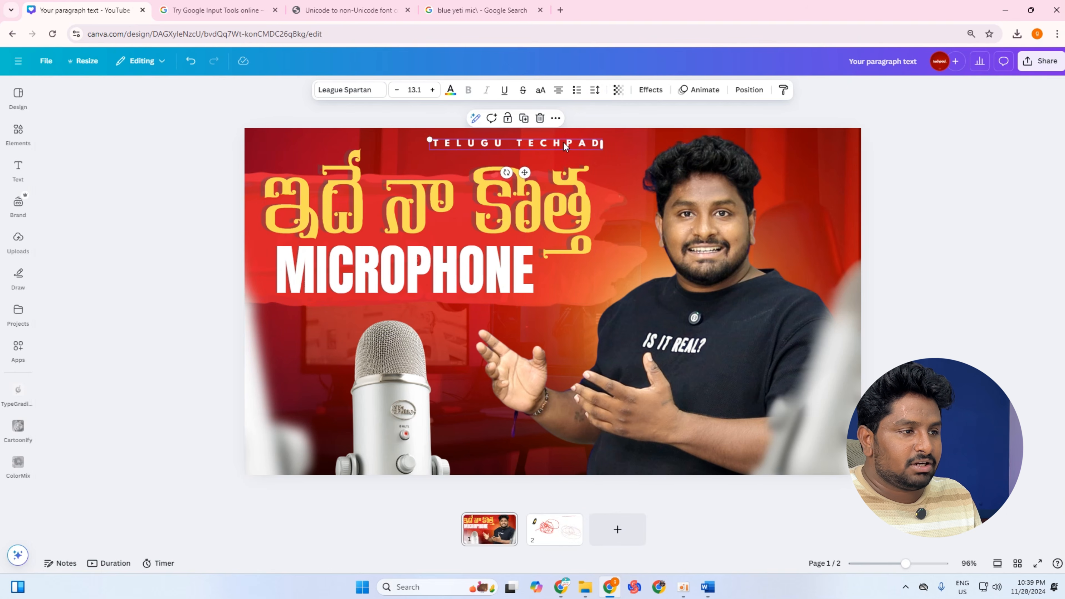
click(618, 90)
drag(641, 132, 613, 135)
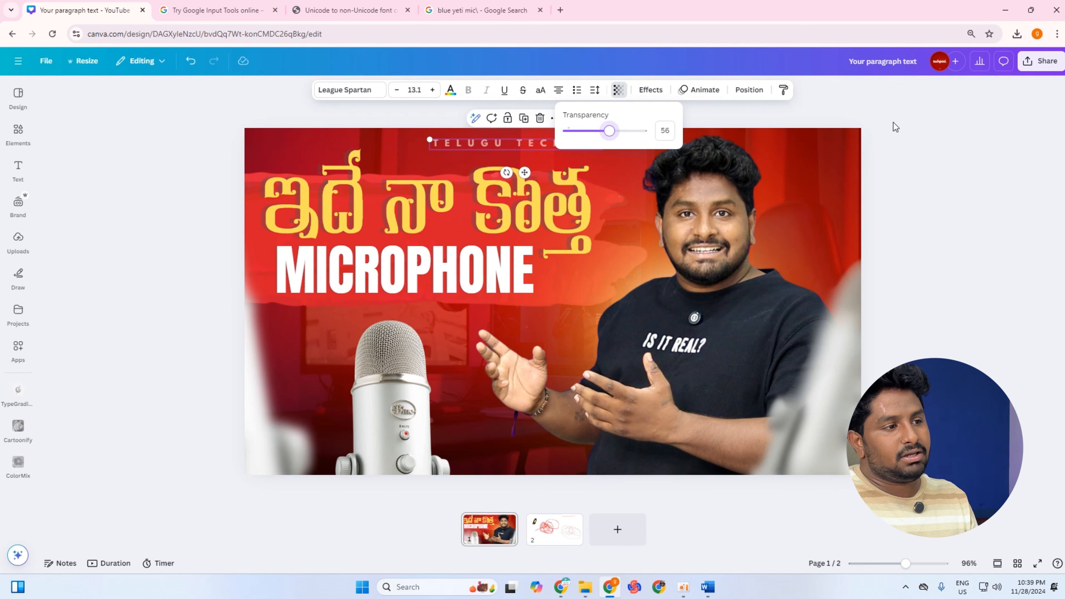
click(953, 126)
click(1046, 170)
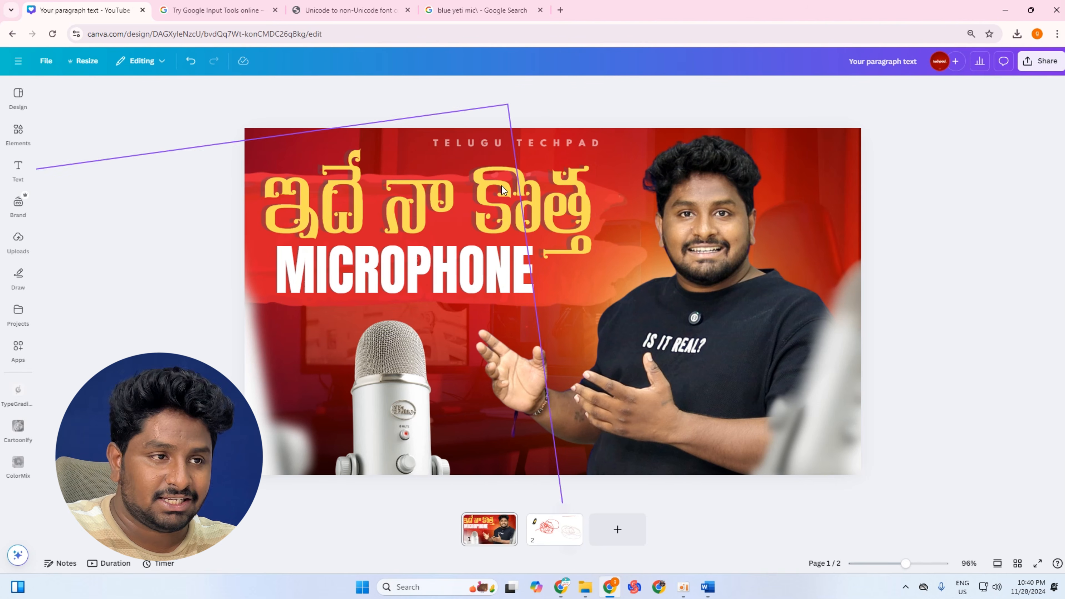
Download all pages of the design as JPG at size 1.5 (1,920 × 1,080 px) and quality 100.
click(1036, 67)
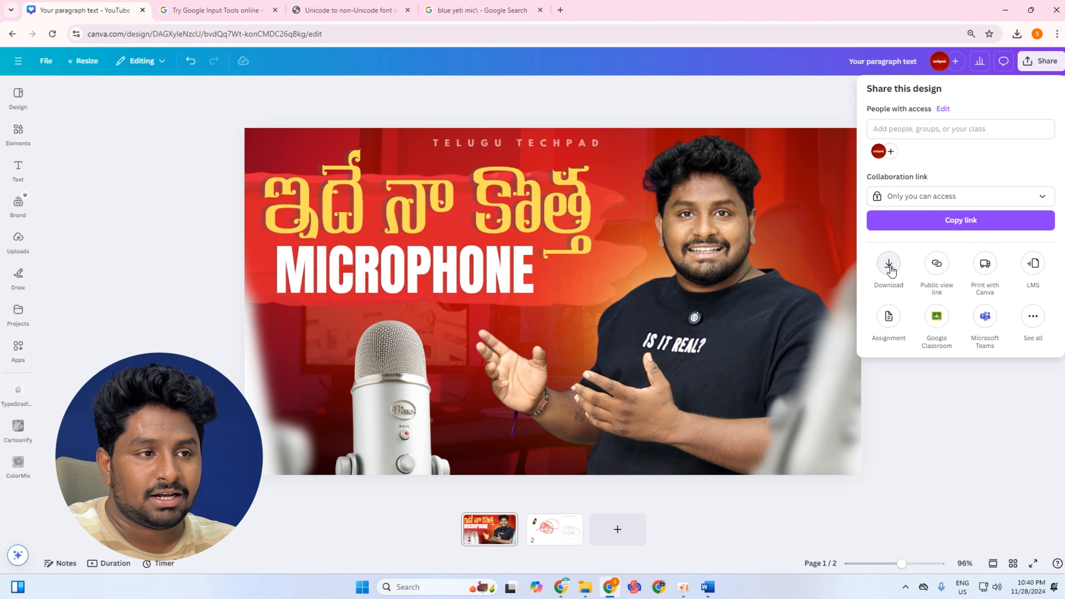
click(890, 268)
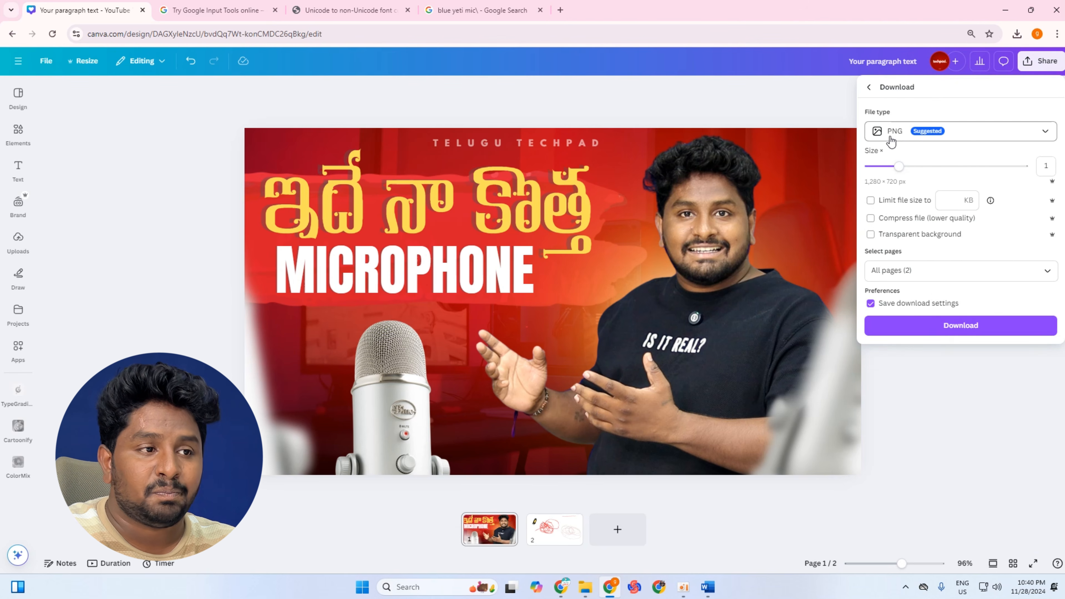
click(909, 142)
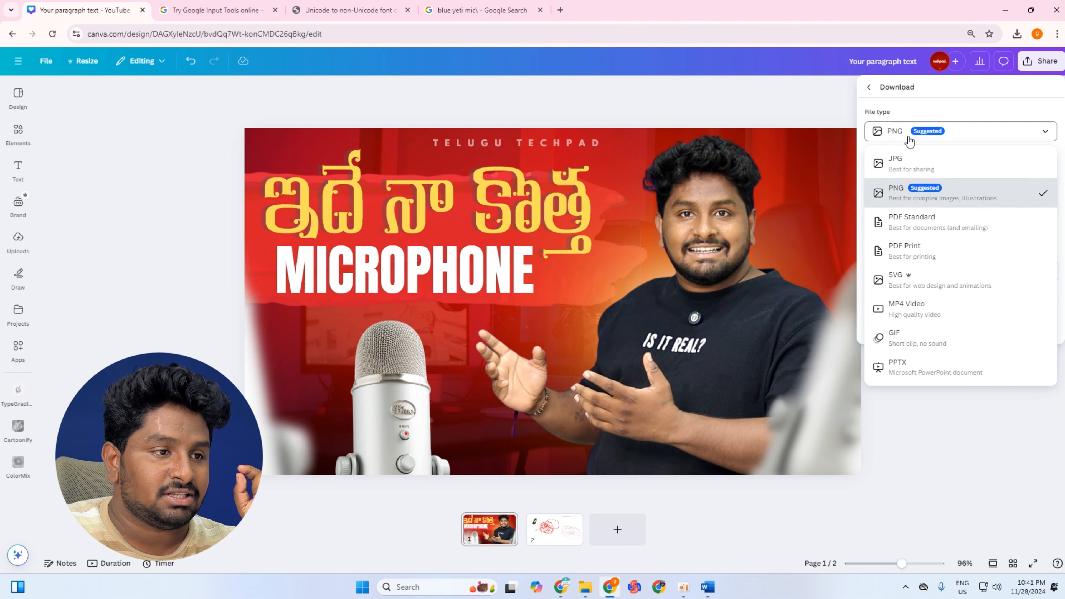
click(926, 165)
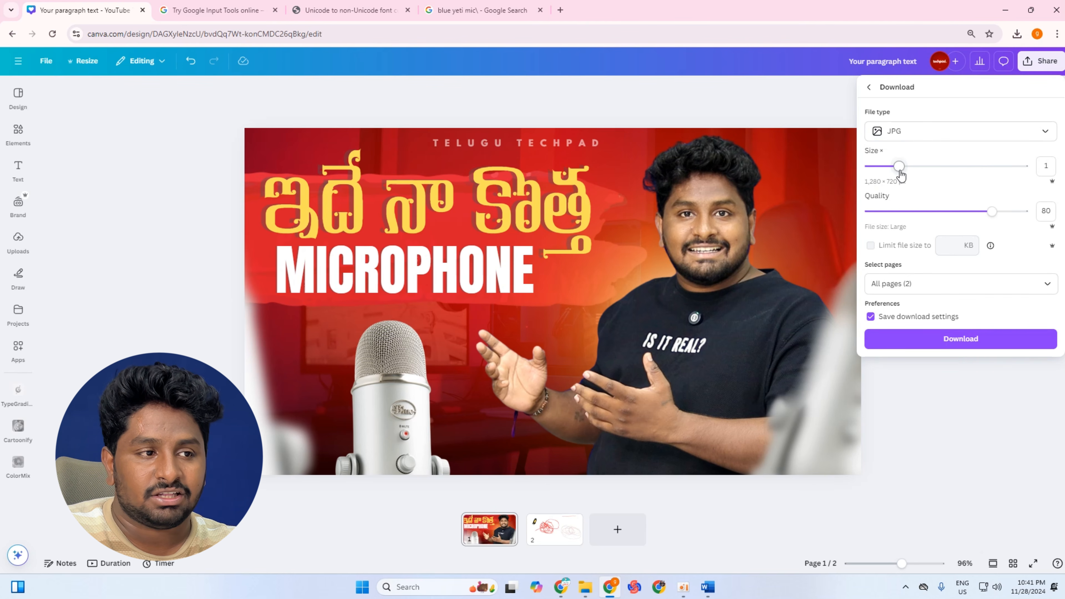
drag(899, 166, 928, 167)
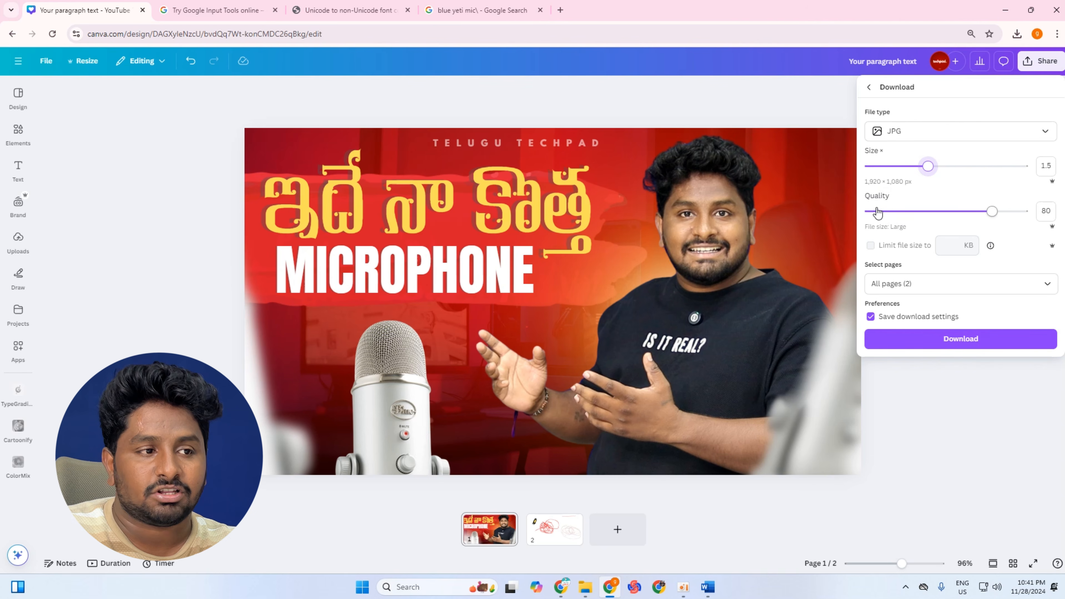
drag(994, 215, 1026, 215)
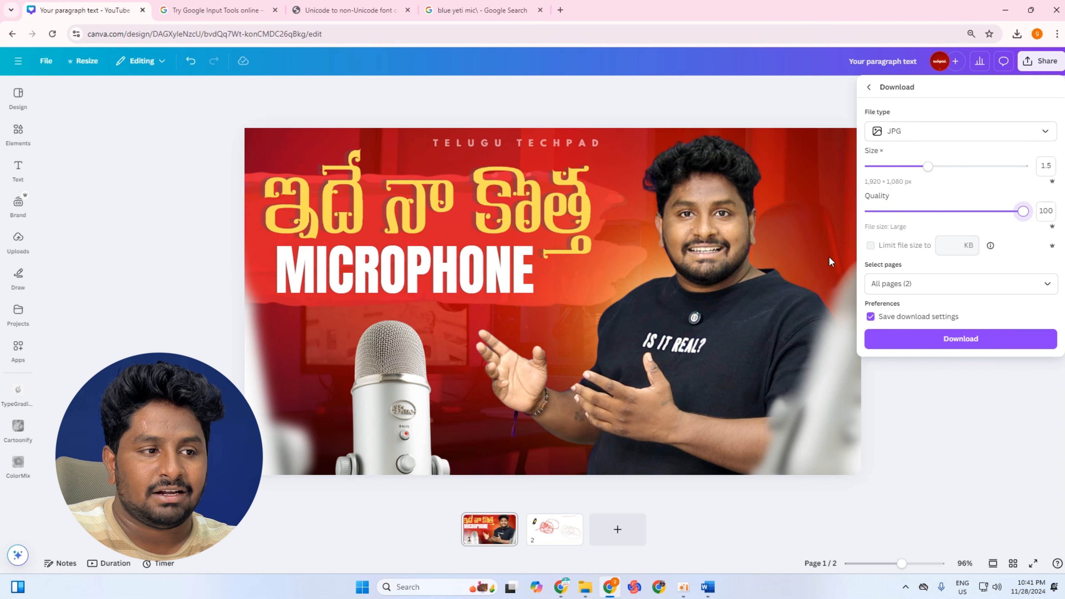
click(980, 343)
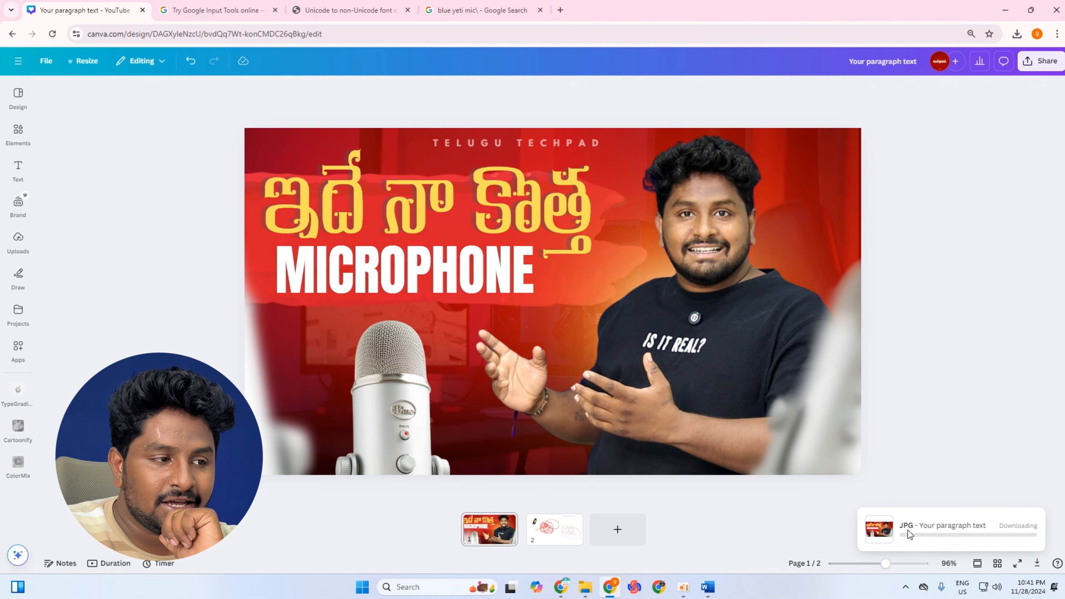